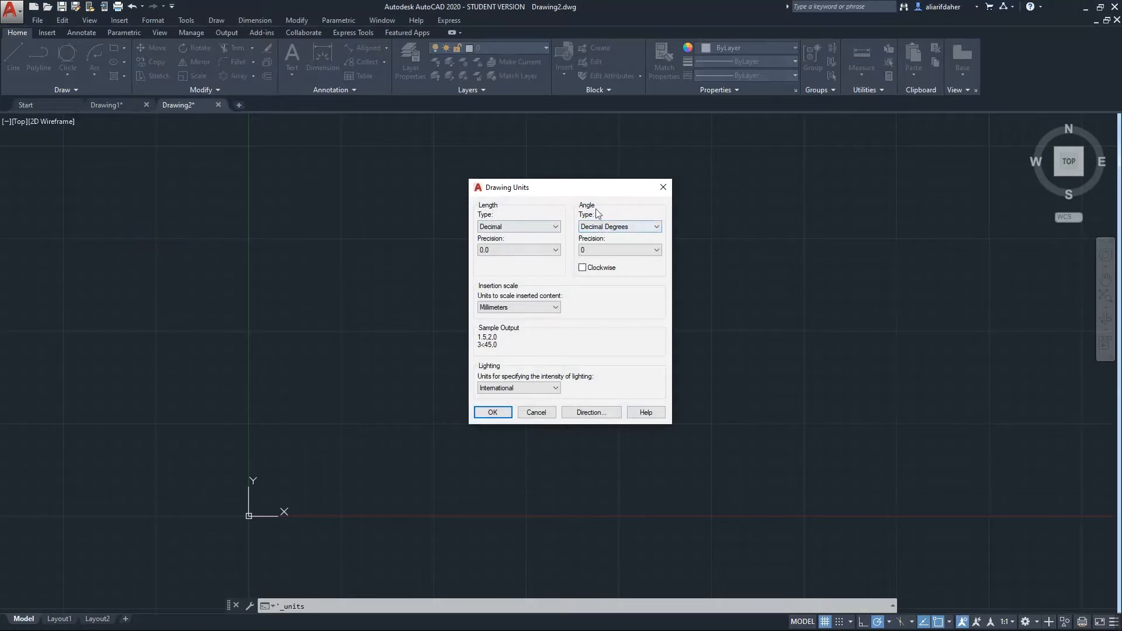
# Keep Decimal length units at 0.0 precision with Decimal Degrees angles, and accept the units
pyautogui.click(501, 228)
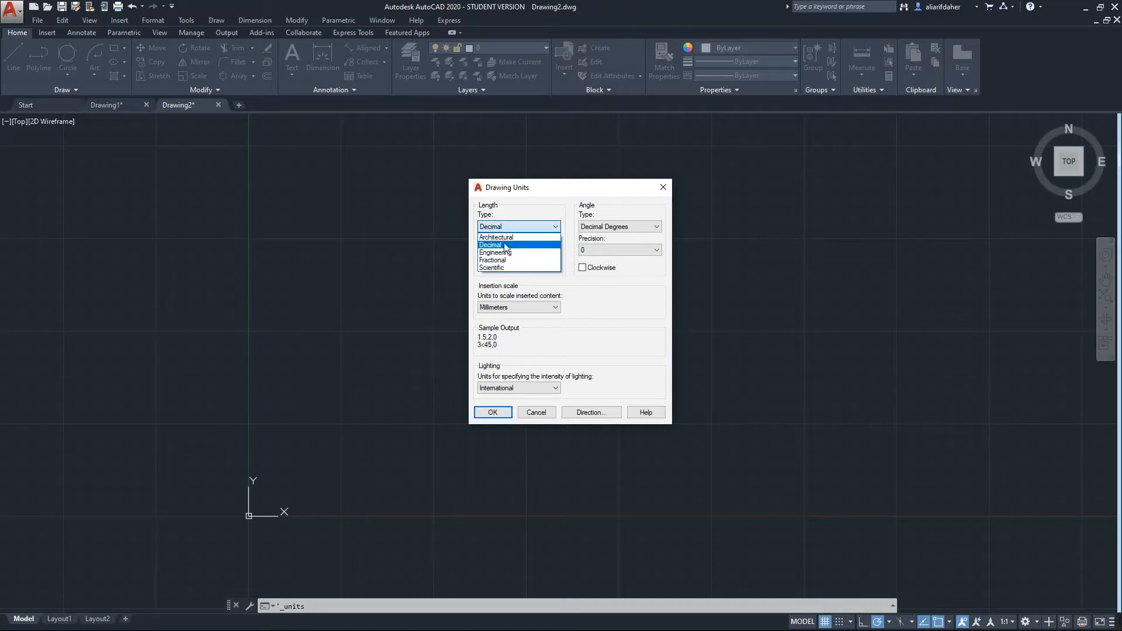
pyautogui.click(503, 243)
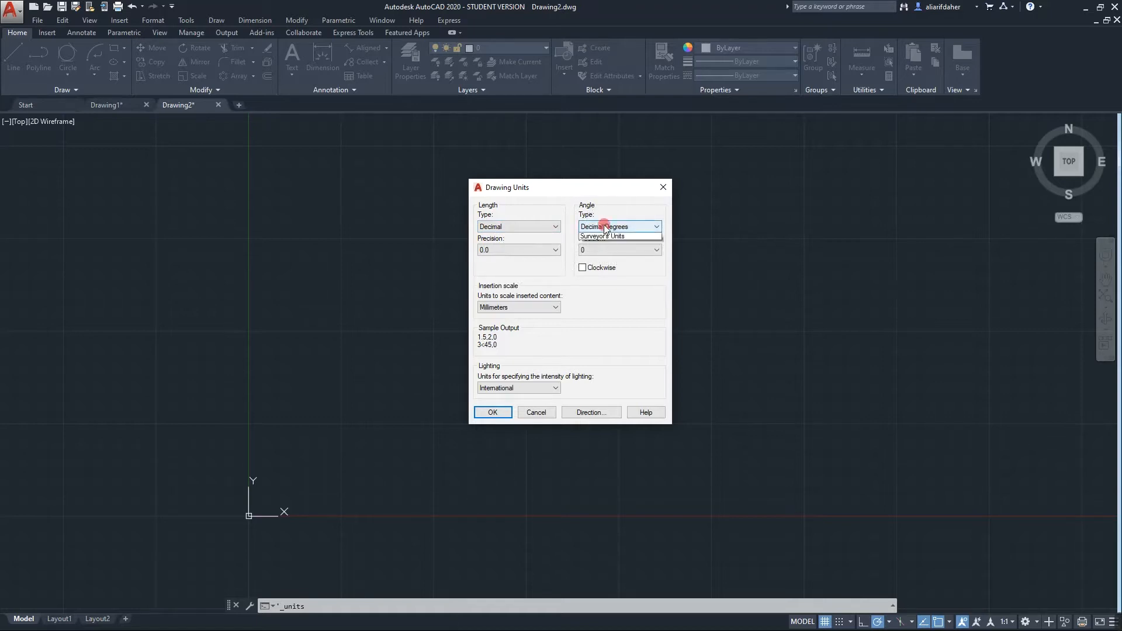
pyautogui.click(608, 227)
pyautogui.click(608, 233)
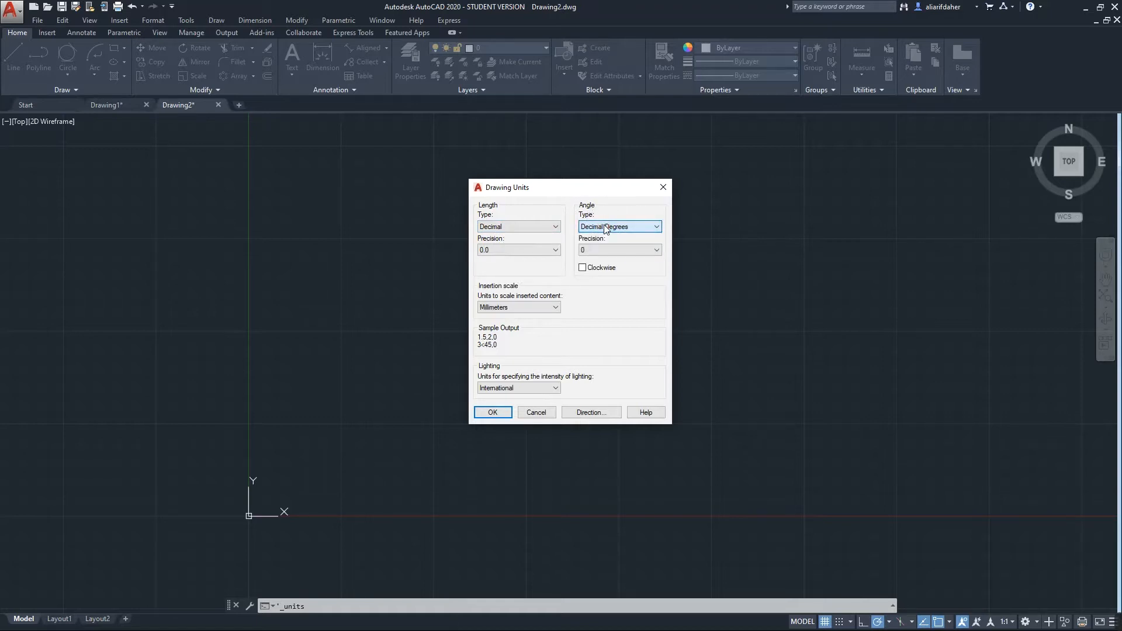
pyautogui.click(524, 250)
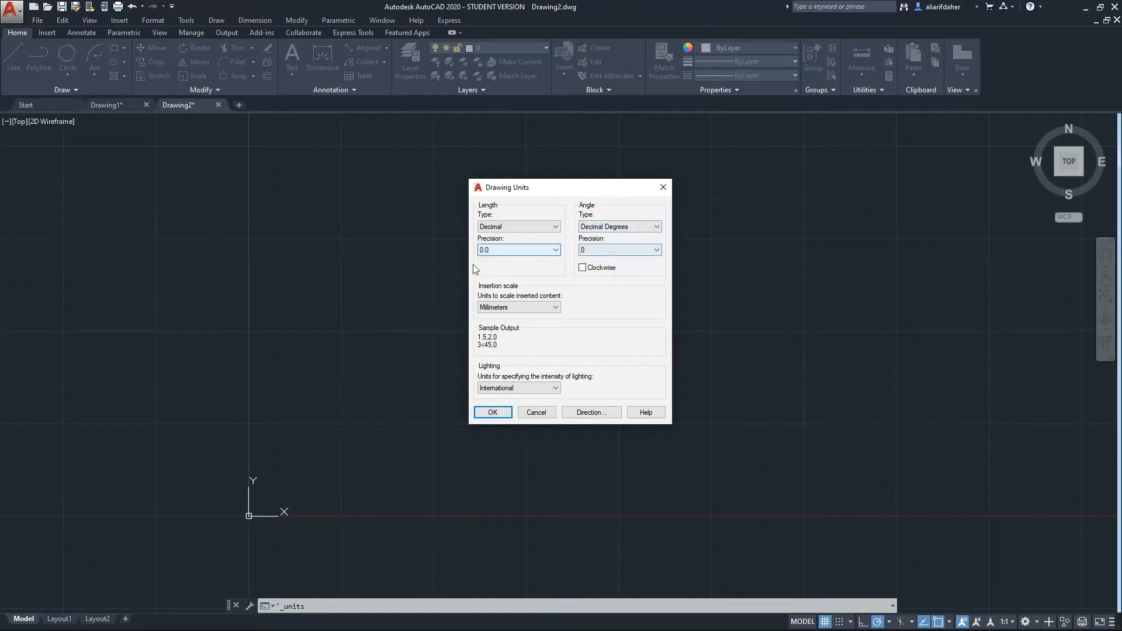
pyautogui.click(514, 250)
pyautogui.click(509, 267)
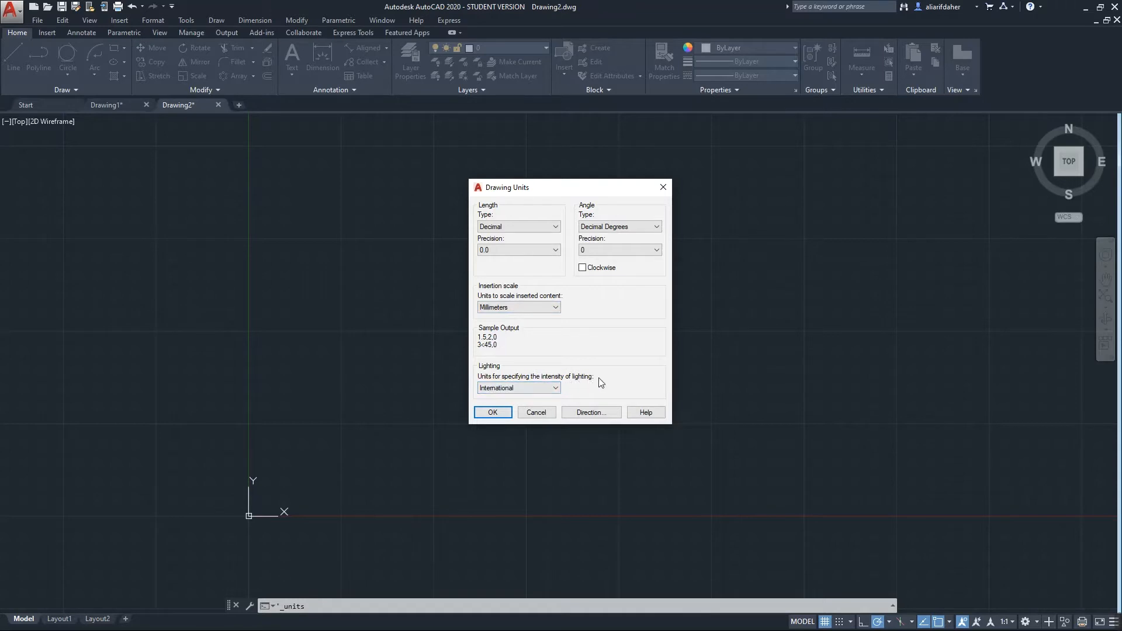
pyautogui.click(492, 412)
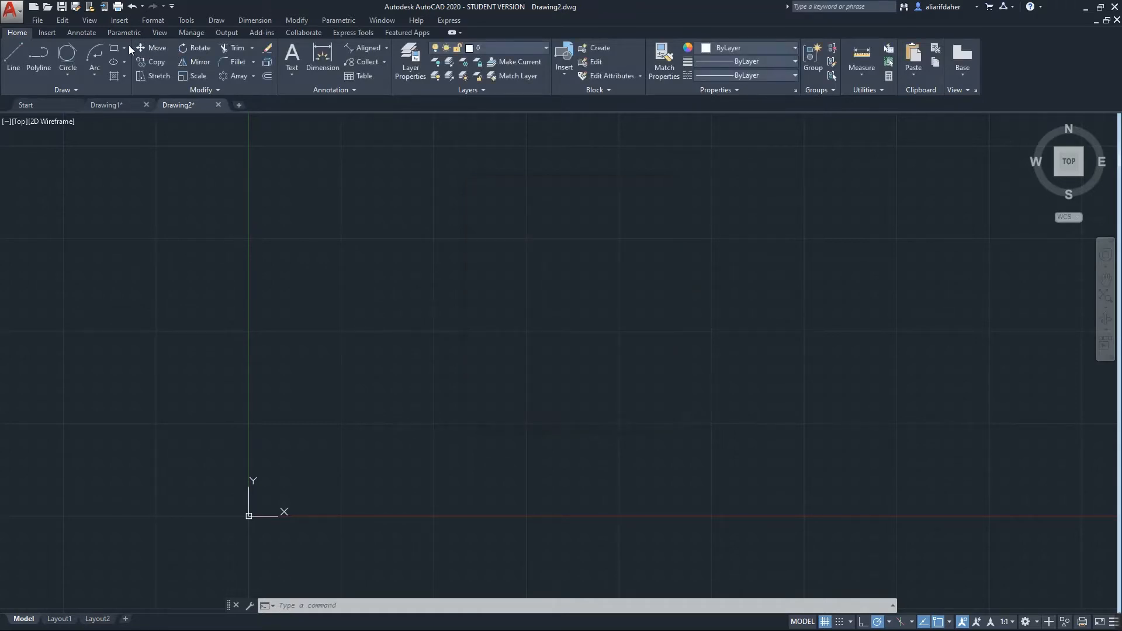
# Set the drawing limits with lower-left corner 0,0 and upper-right corner 297,420
pyautogui.click(153, 20)
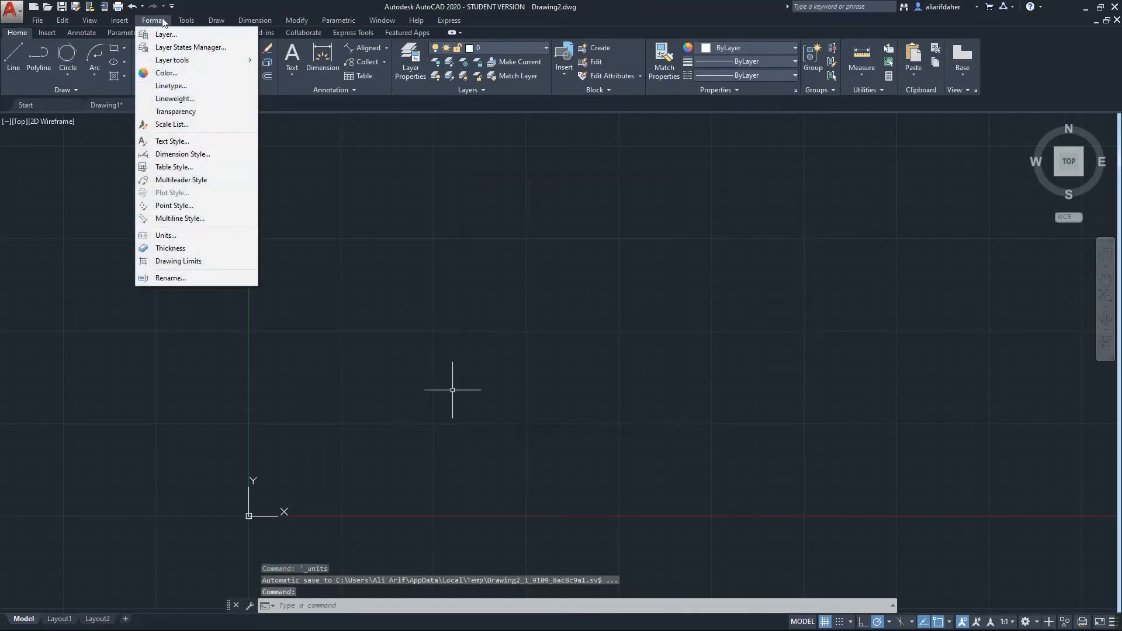
pyautogui.click(183, 266)
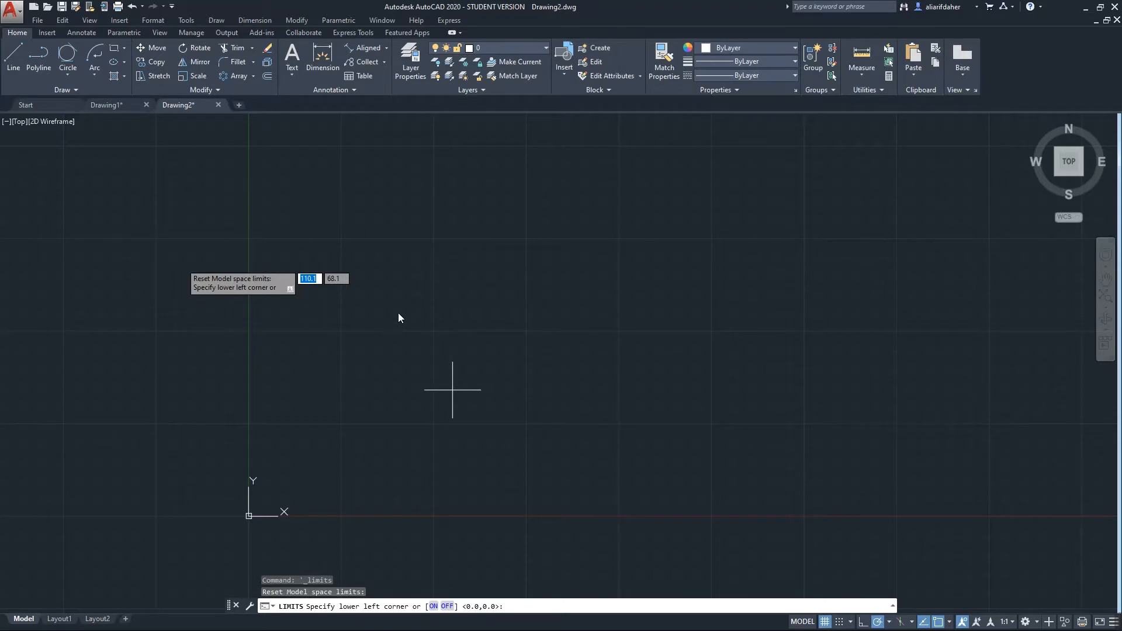
pyautogui.write('0')
pyautogui.press('Tab')
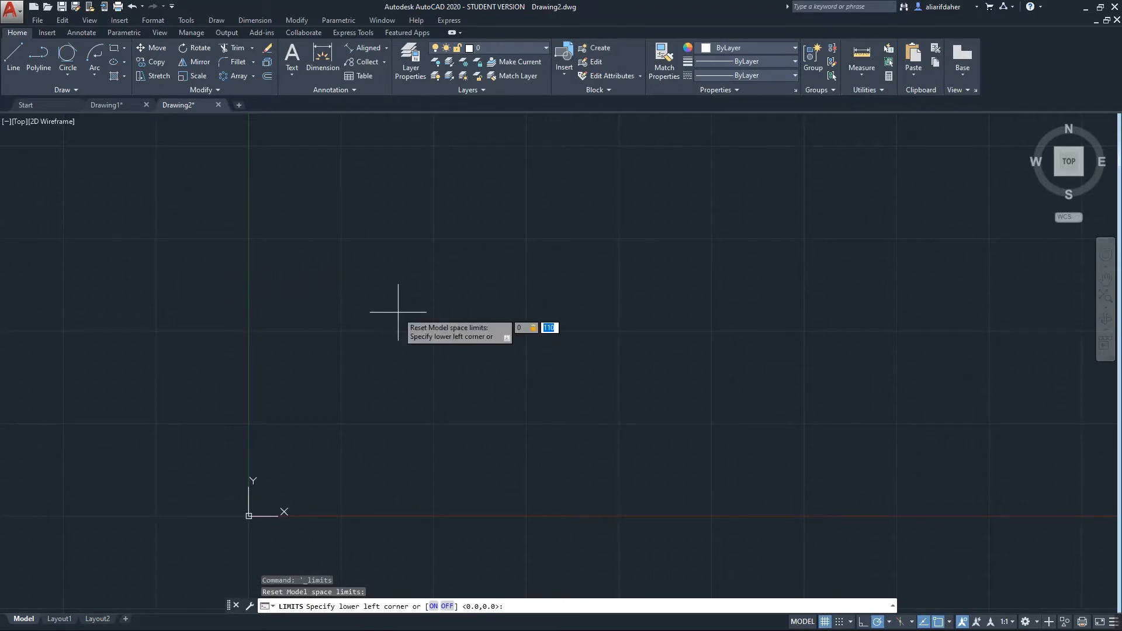
pyautogui.write('0')
pyautogui.press('Return')
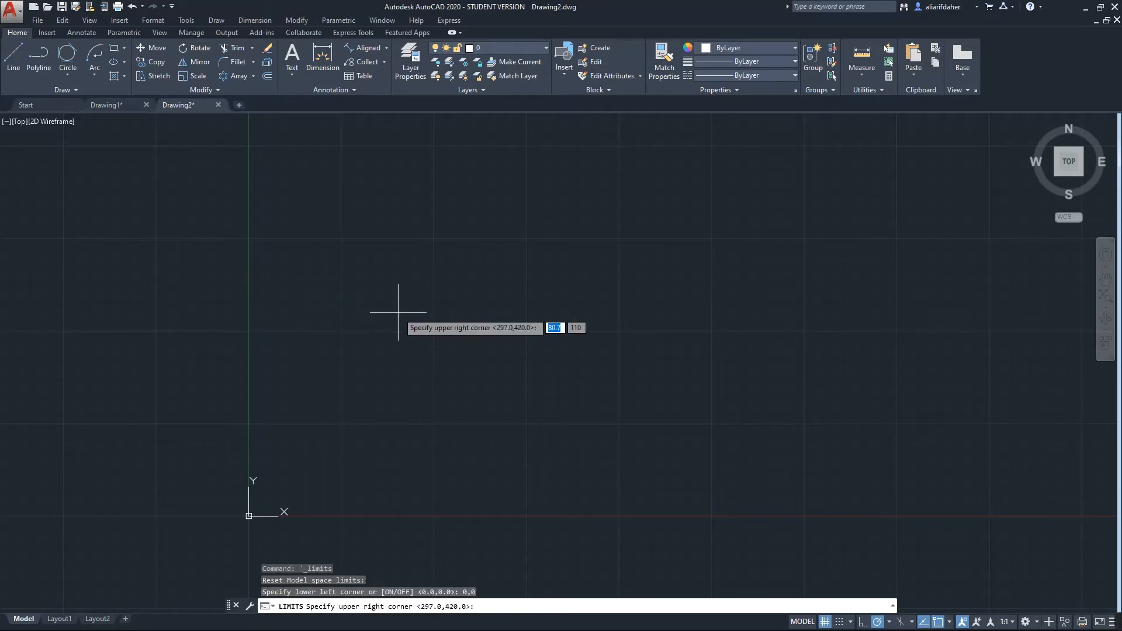
pyautogui.write('297')
pyautogui.press('Tab')
pyautogui.write('42')
pyautogui.press('Return')
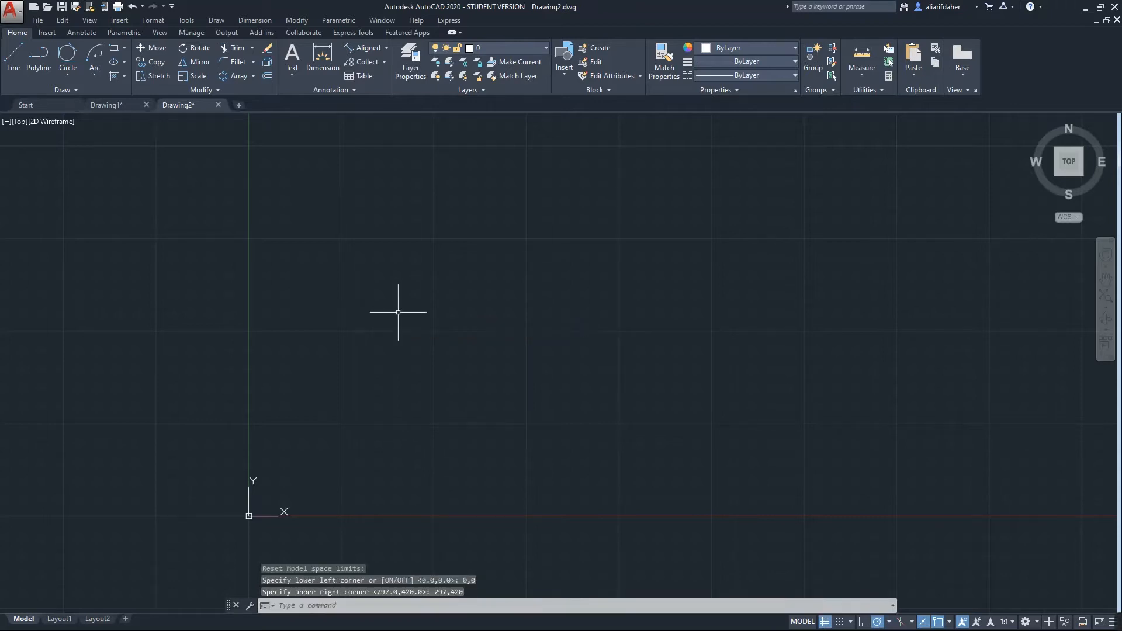
pyautogui.moveTo(376, 310)
pyautogui.mouseDown(button='middle')
pyautogui.moveTo(447, 353)
pyautogui.moveTo(384, 306)
pyautogui.mouseUp(button='middle')
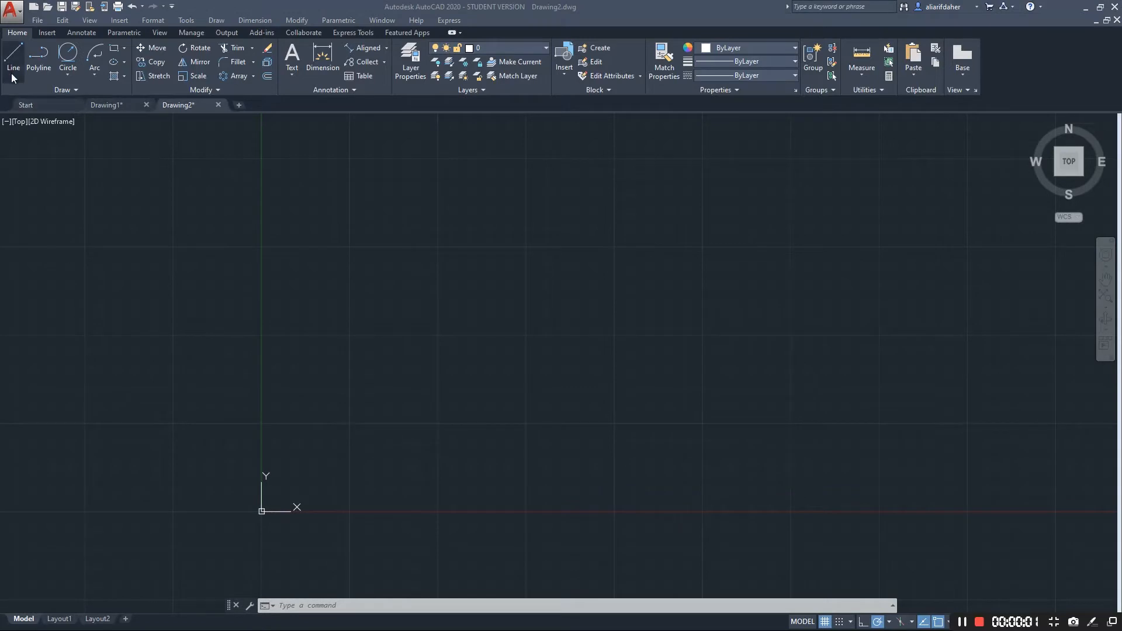
# Start a line outline with a 30-unit edge at 25° followed by a 60-unit horizontal edge
pyautogui.click(14, 59)
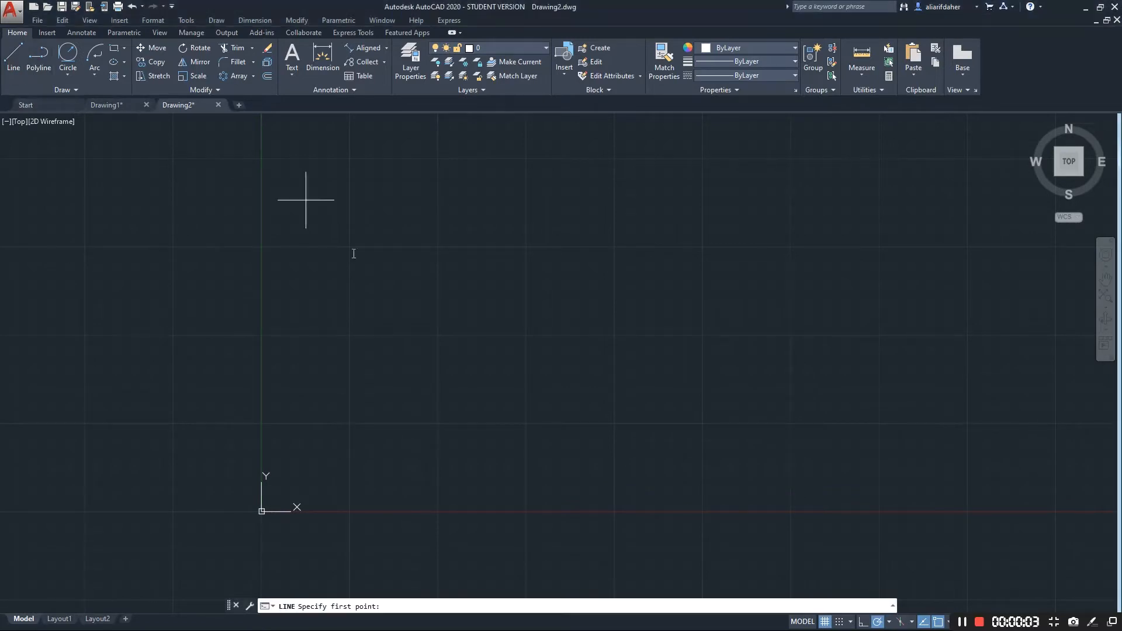
pyautogui.moveTo(297, 253); pyautogui.dragTo(307, 287, button='middle')
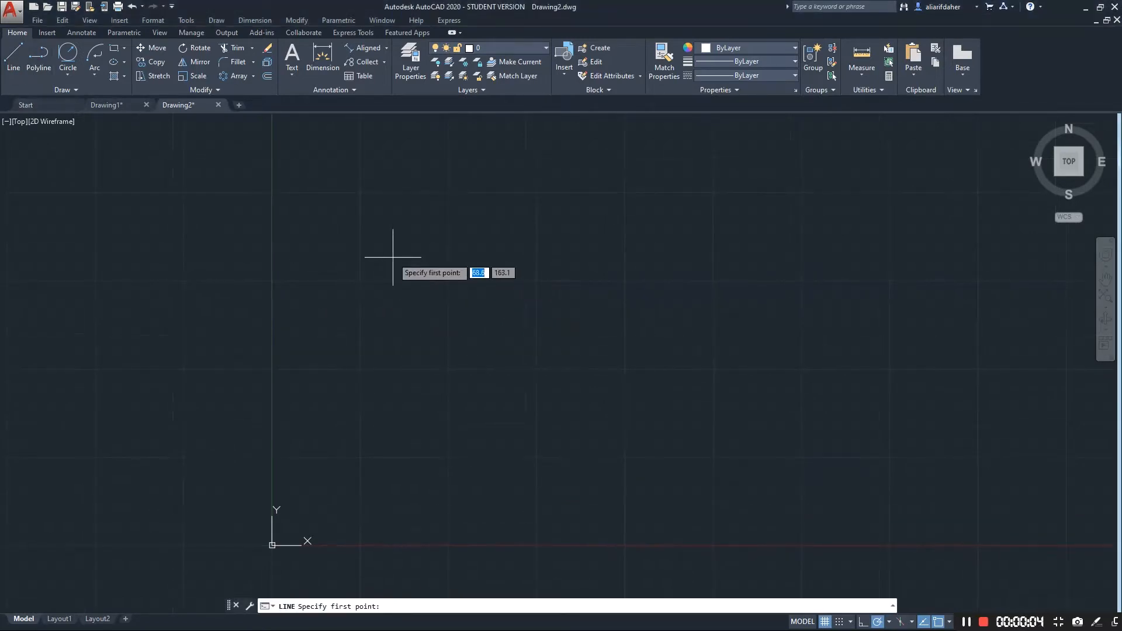
pyautogui.click(390, 300)
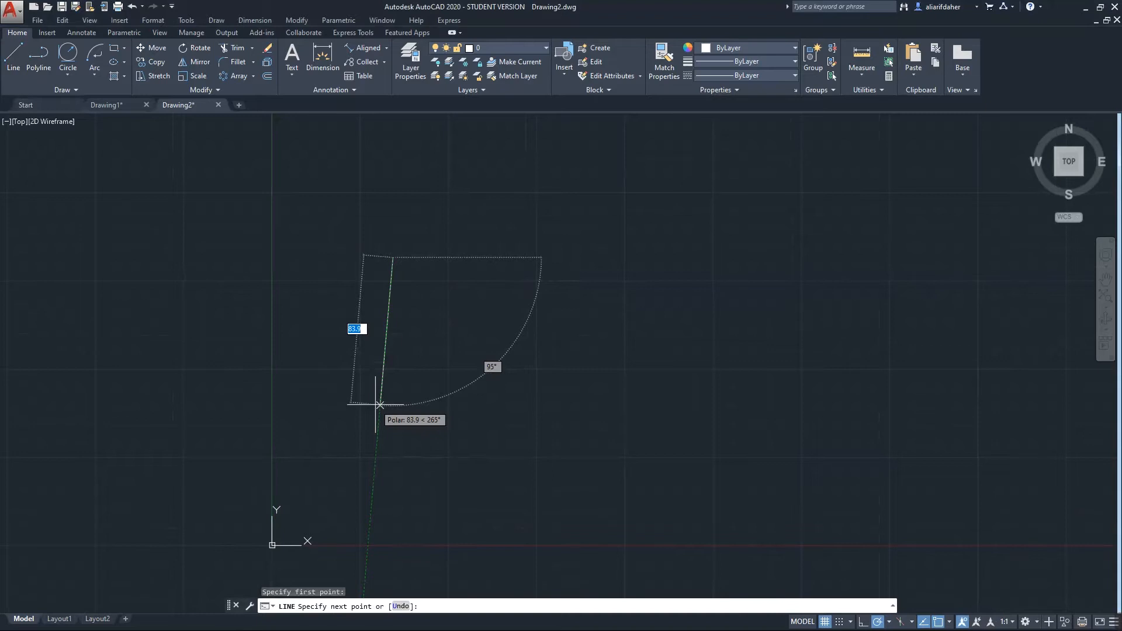
pyautogui.write('30')
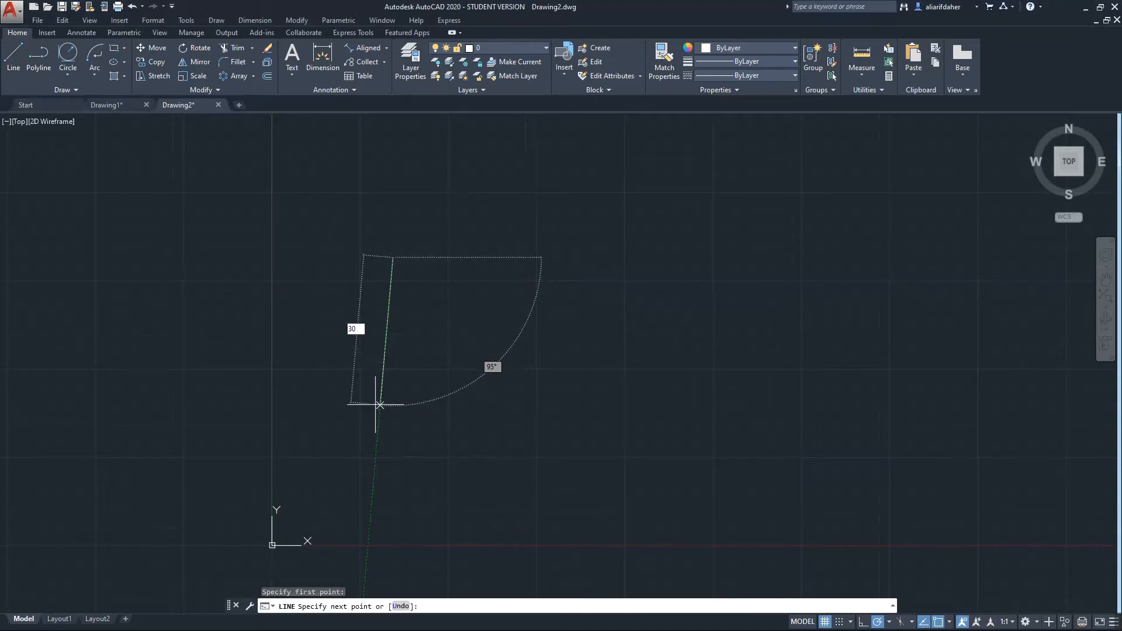
pyautogui.press('Tab')
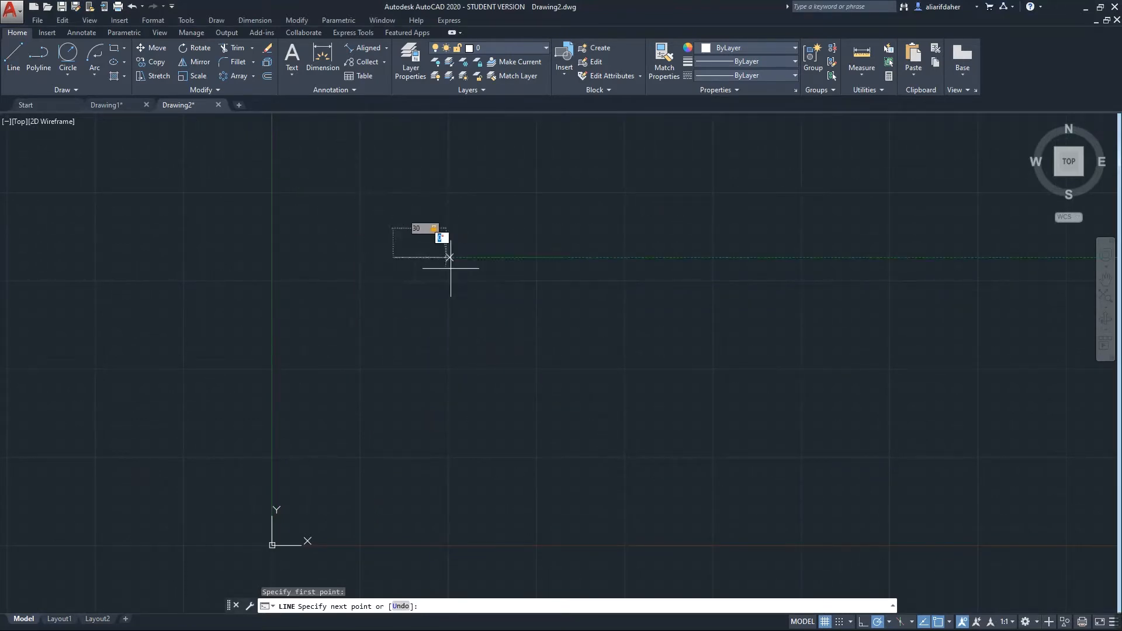
pyautogui.scroll(4, 409, 265)
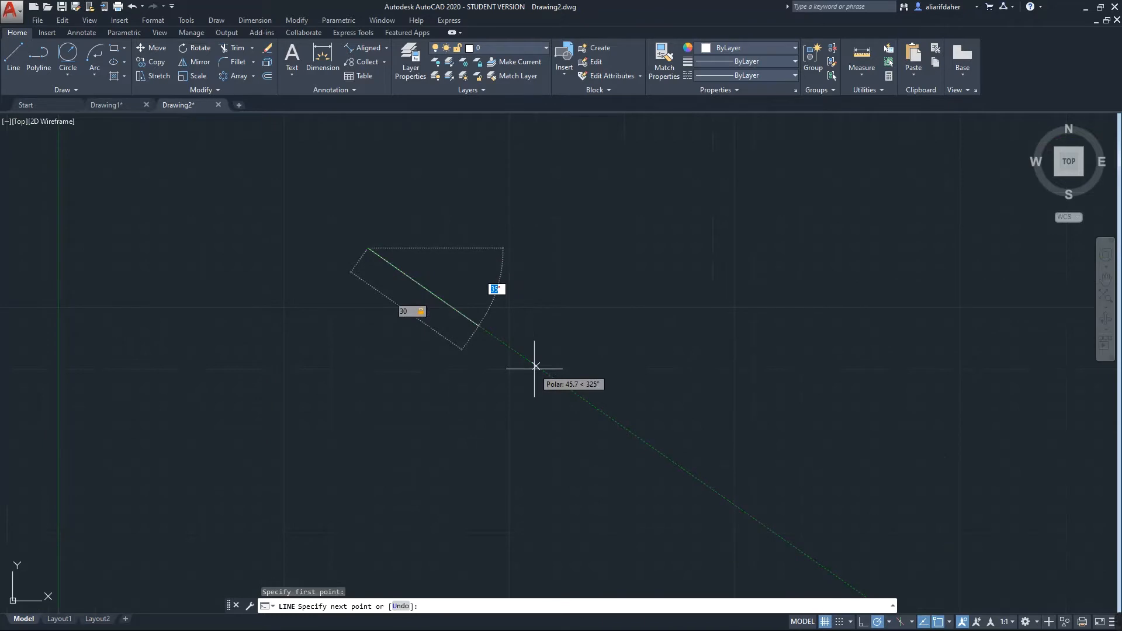
pyautogui.write('25')
pyautogui.press('Return')
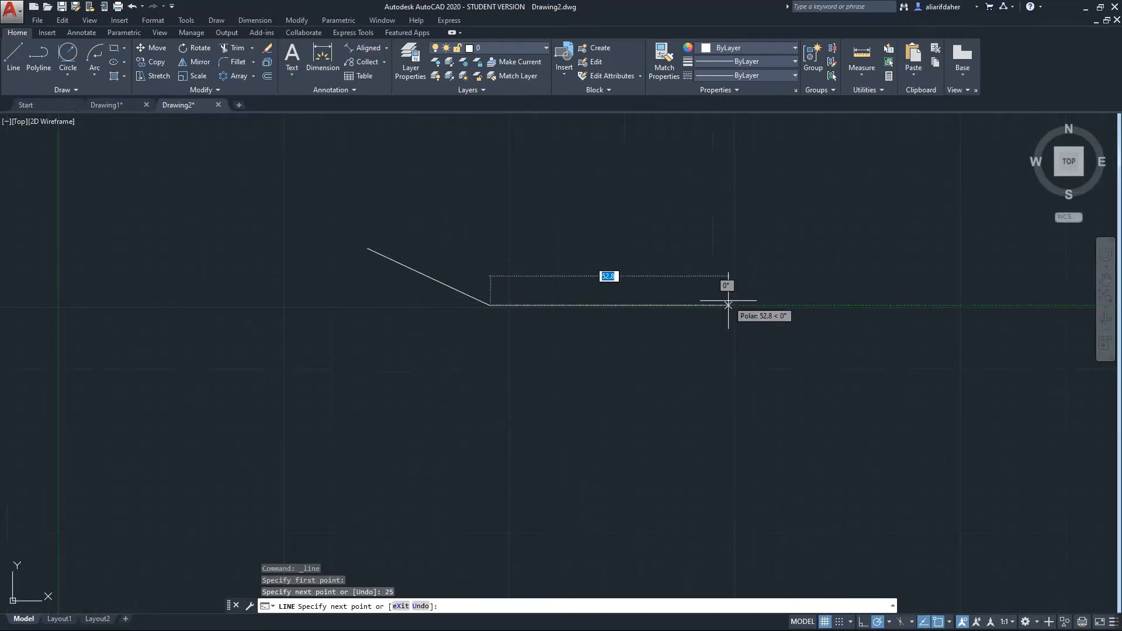
pyautogui.write('60')
pyautogui.press('Tab')
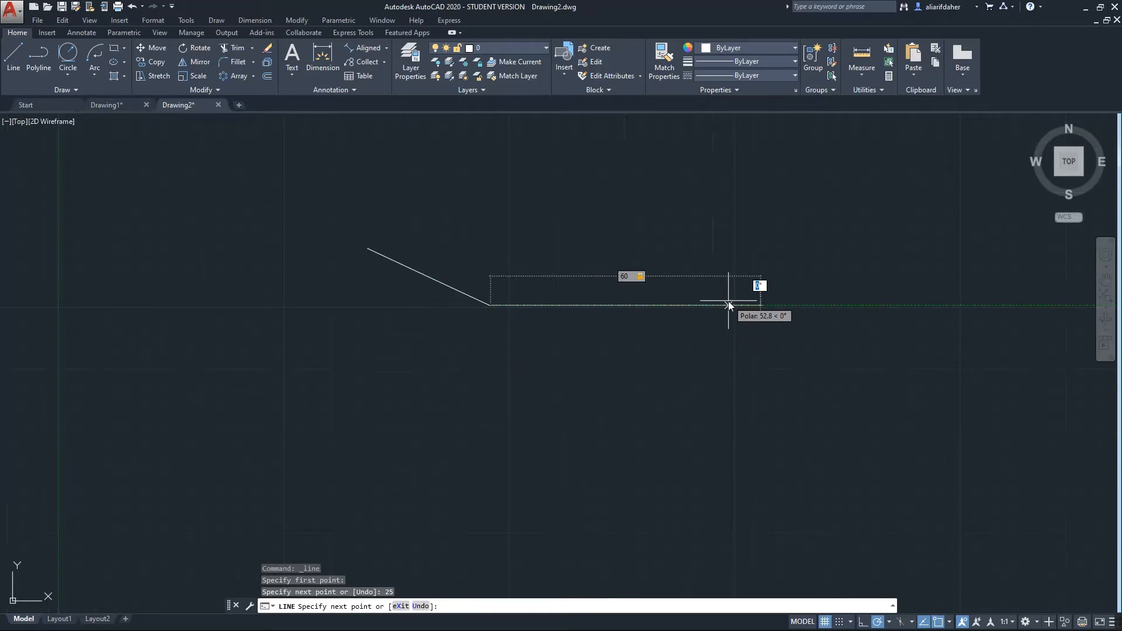
pyautogui.write('0')
pyautogui.press('Return')
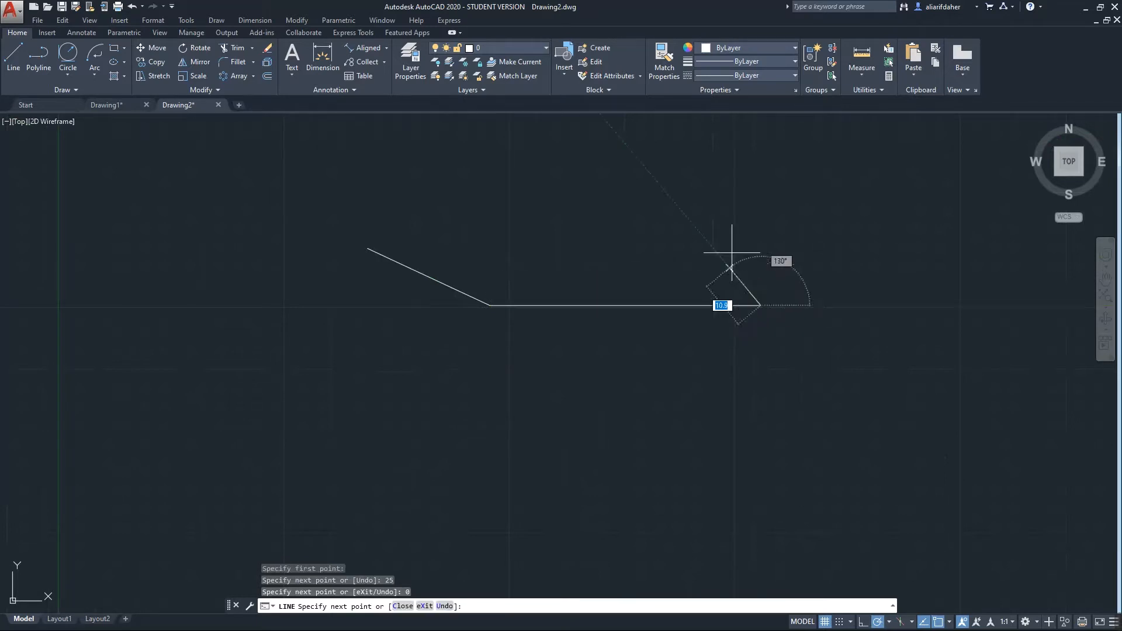
# Add a third corner up and left, then close the outline back at its start point
pyautogui.click(737, 219)
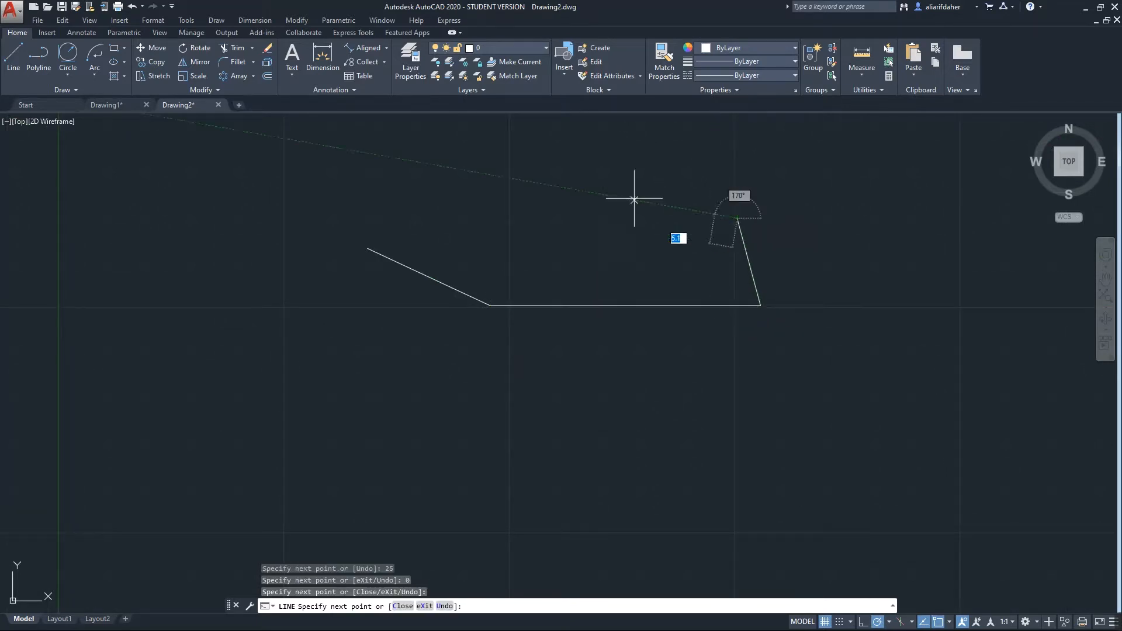
pyautogui.click(367, 248)
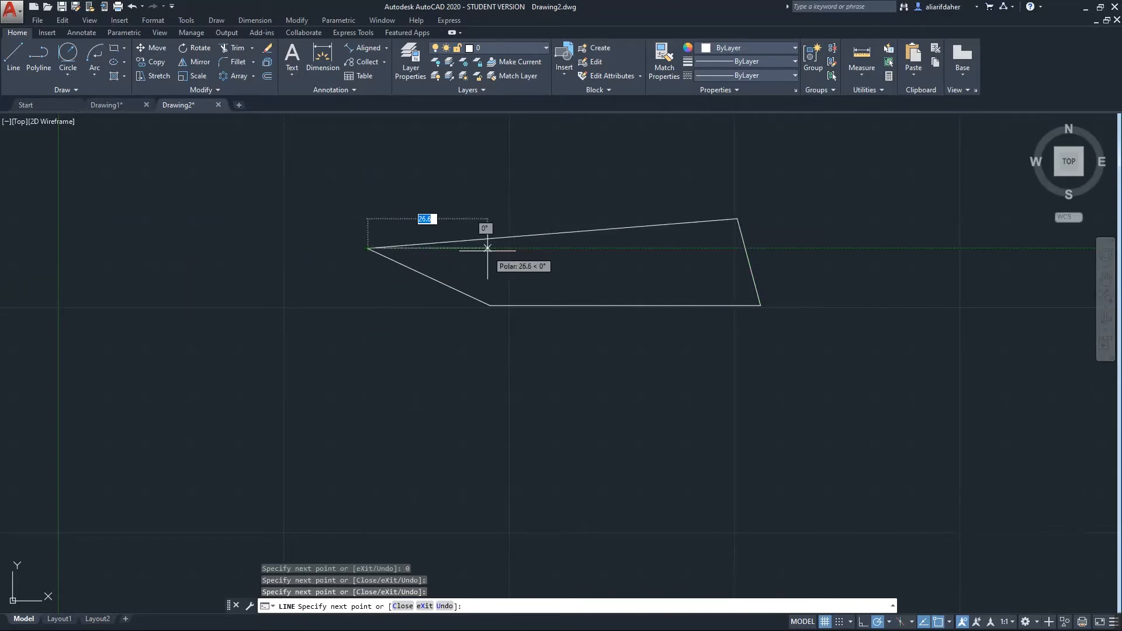
pyautogui.press('Return')
pyautogui.scroll(-2, 516, 243)
pyautogui.moveTo(515, 267); pyautogui.dragTo(500, 474, button='middle')
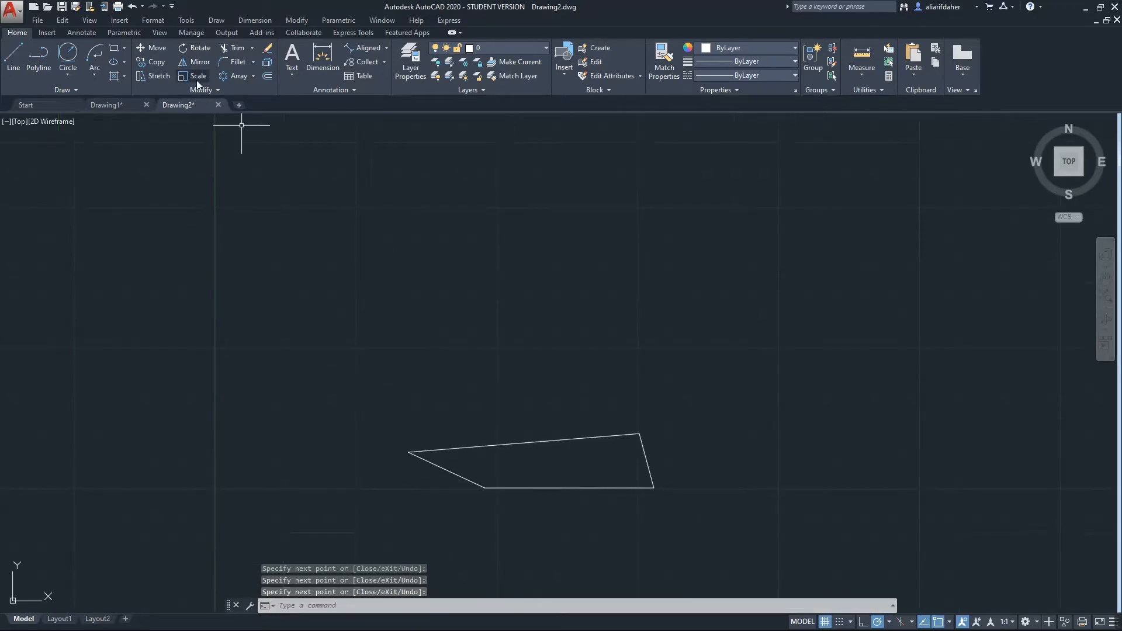
pyautogui.click(43, 67)
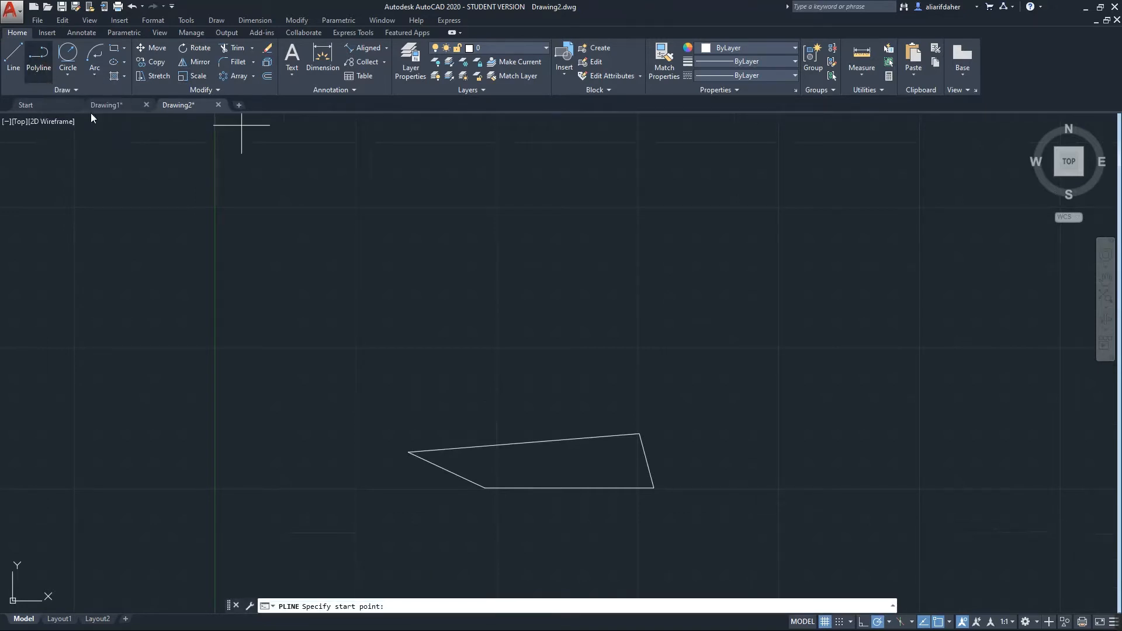
pyautogui.click(396, 411)
pyautogui.click(627, 392)
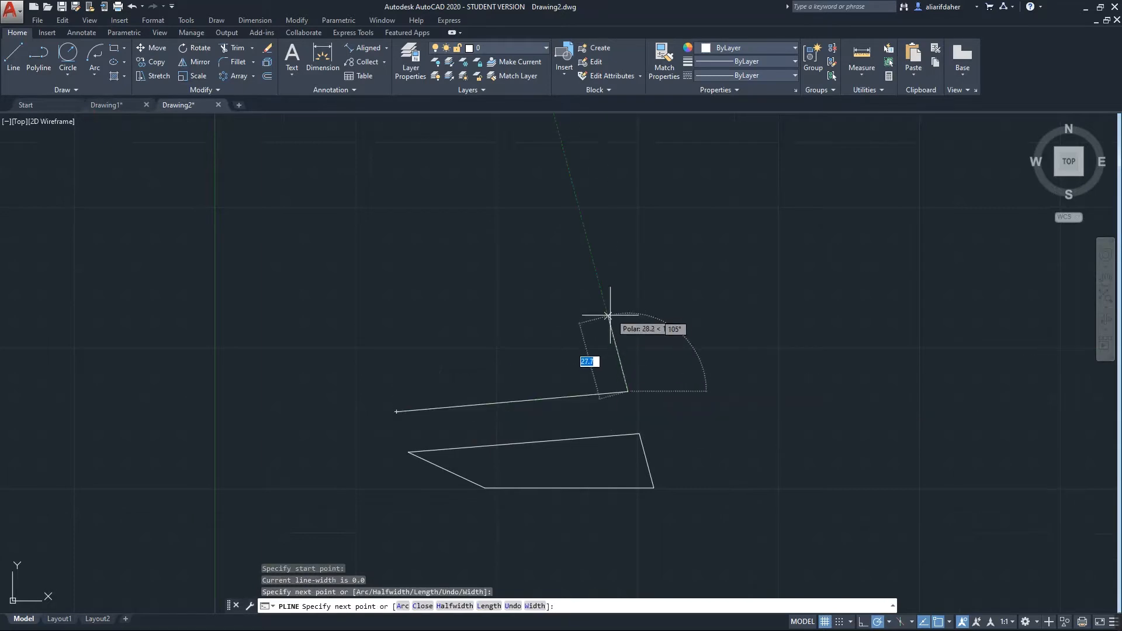
pyautogui.click(608, 316)
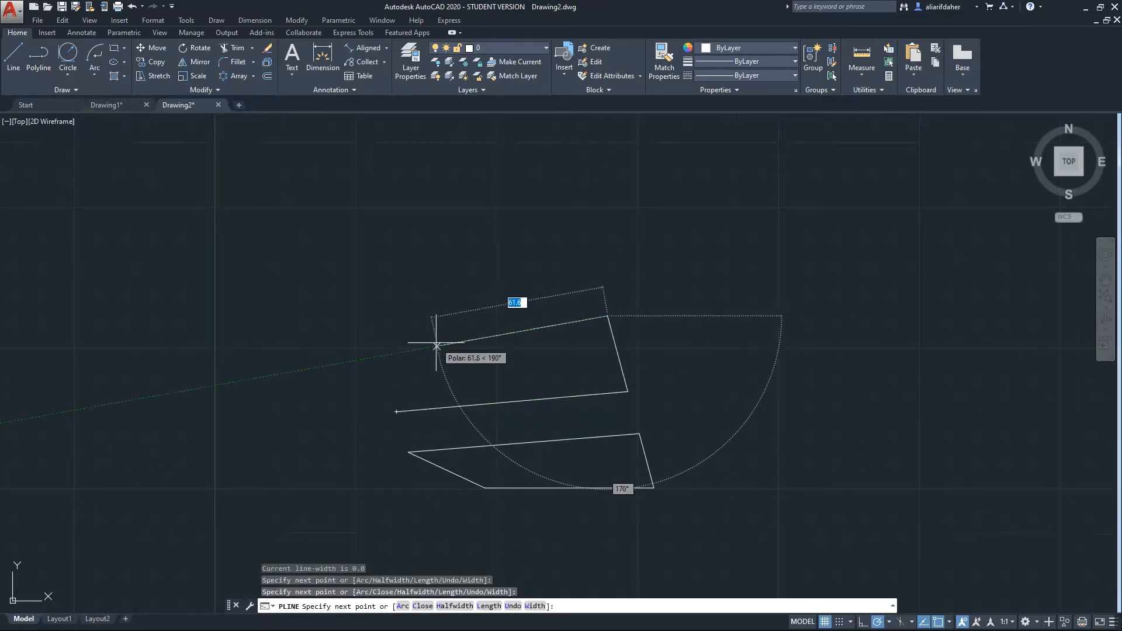
pyautogui.click(436, 346)
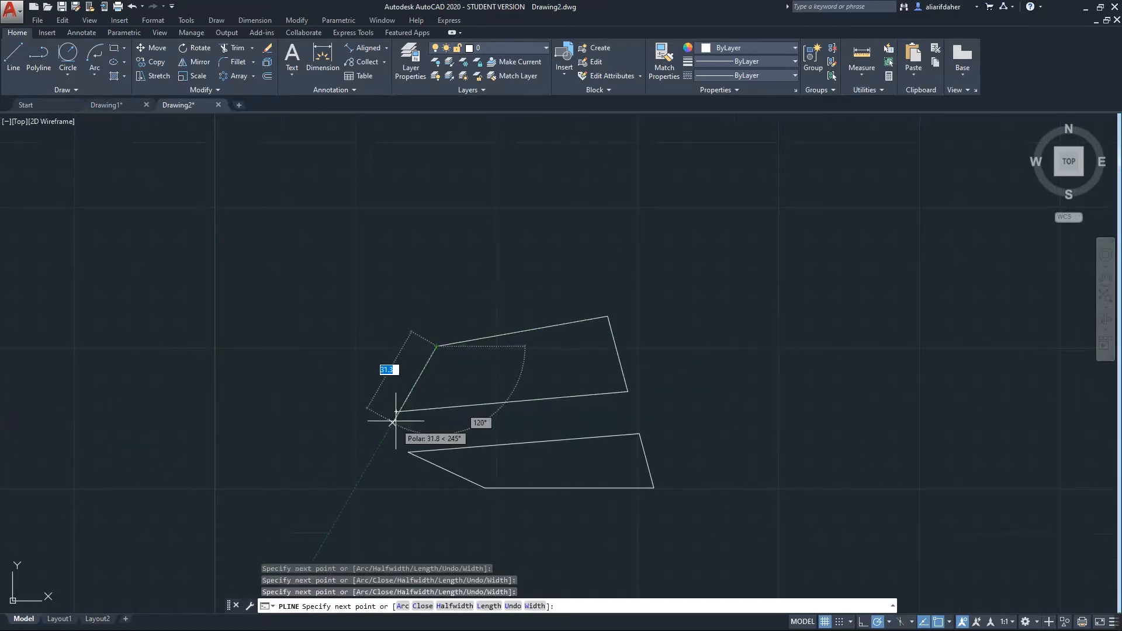
pyautogui.click(397, 412)
pyautogui.click(624, 390)
pyautogui.press('Return')
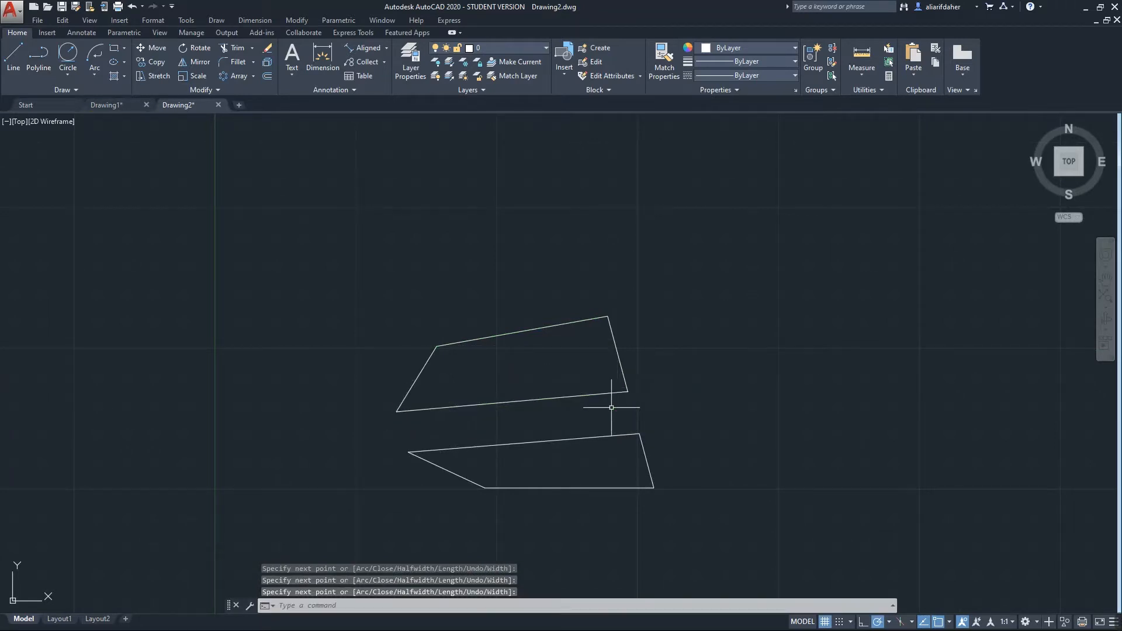
pyautogui.click(603, 396)
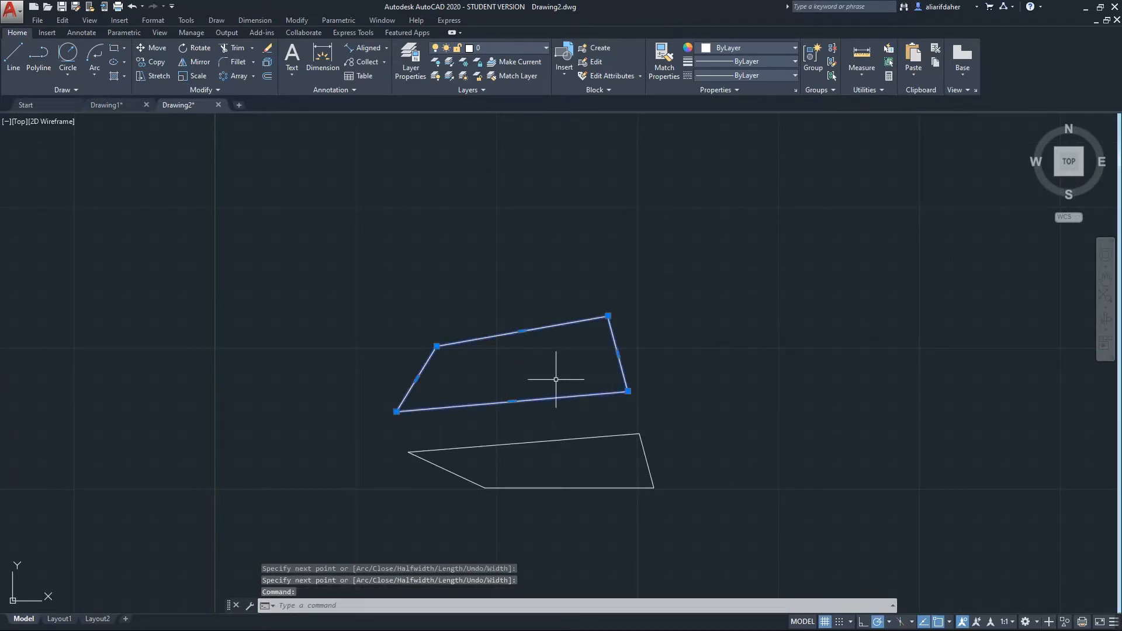
pyautogui.click(557, 439)
pyautogui.click(602, 487)
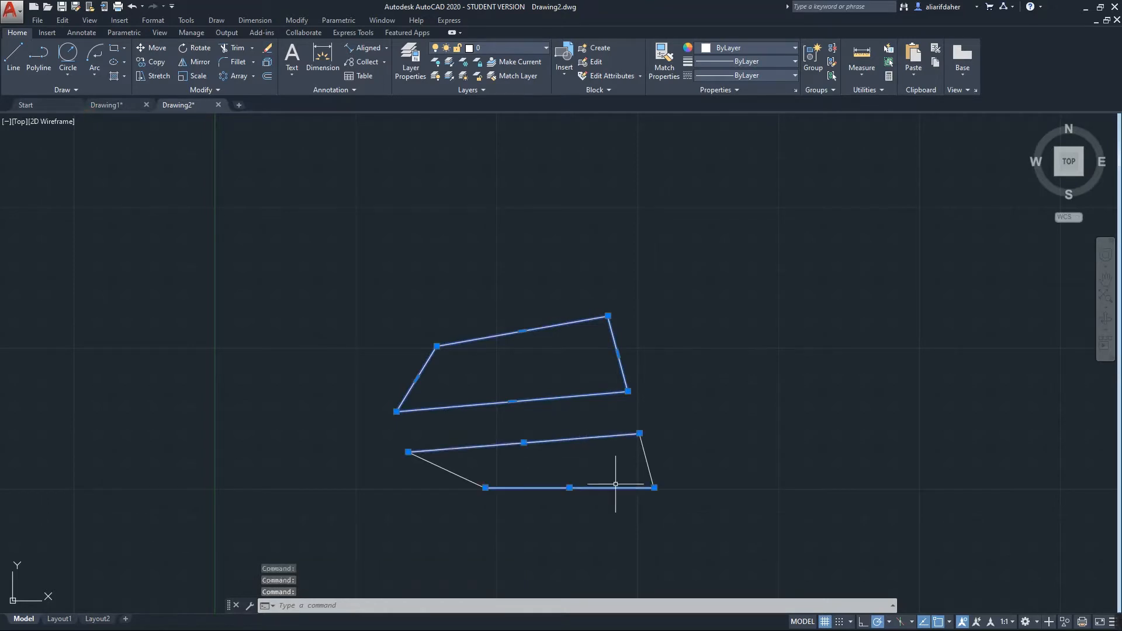
pyautogui.click(642, 467)
pyautogui.click(459, 494)
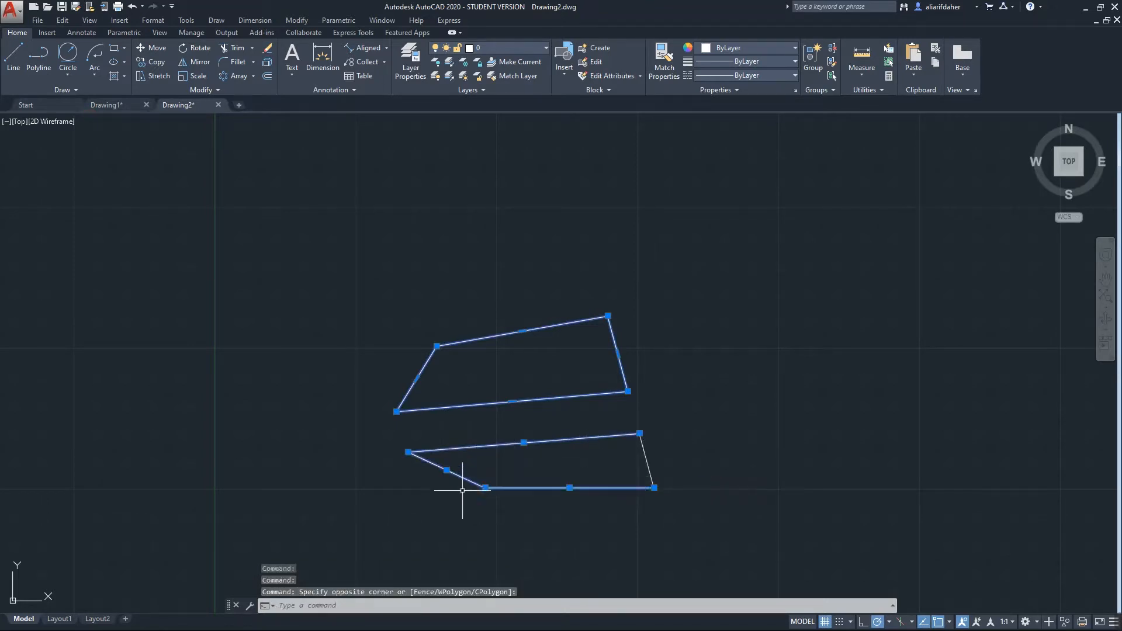
pyautogui.write('1')
pyautogui.press('Escape')
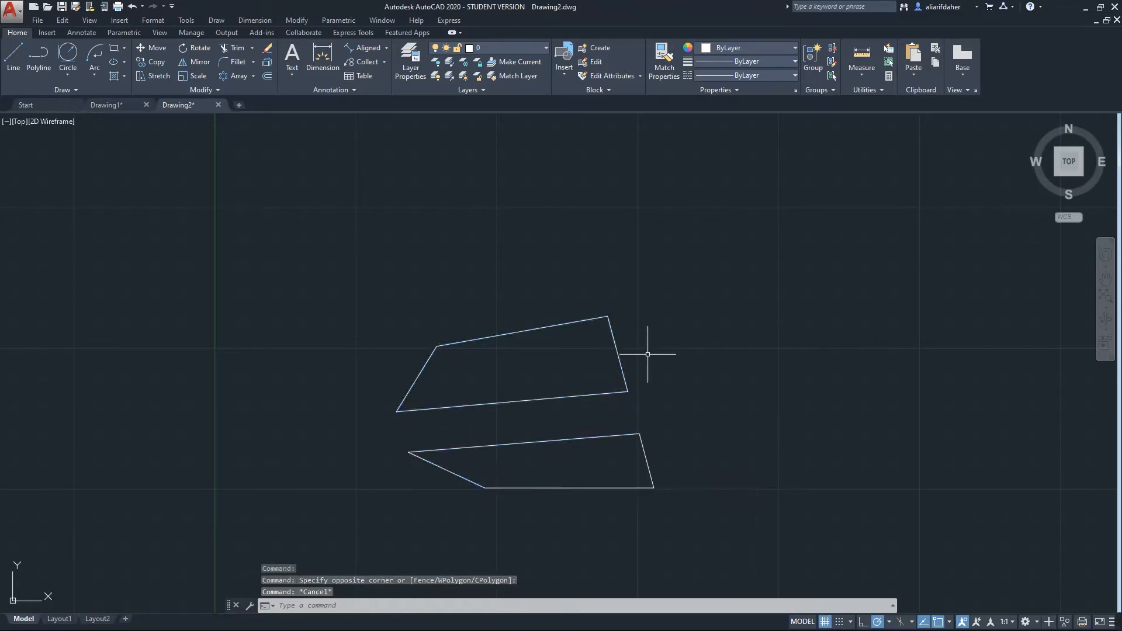
pyautogui.click(613, 338)
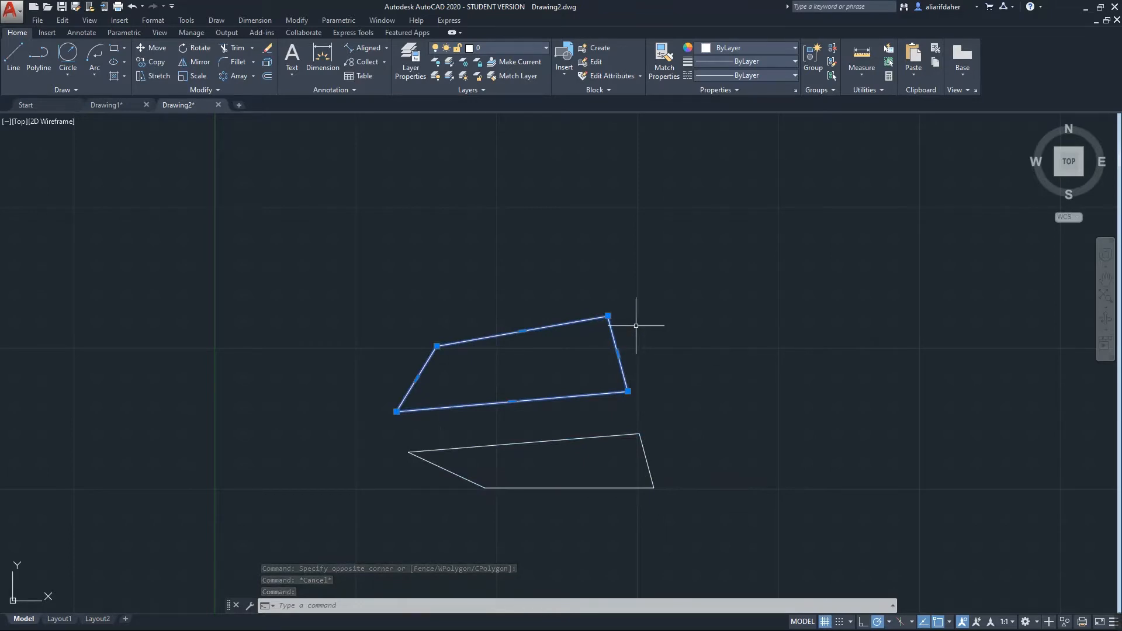
pyautogui.press('Escape')
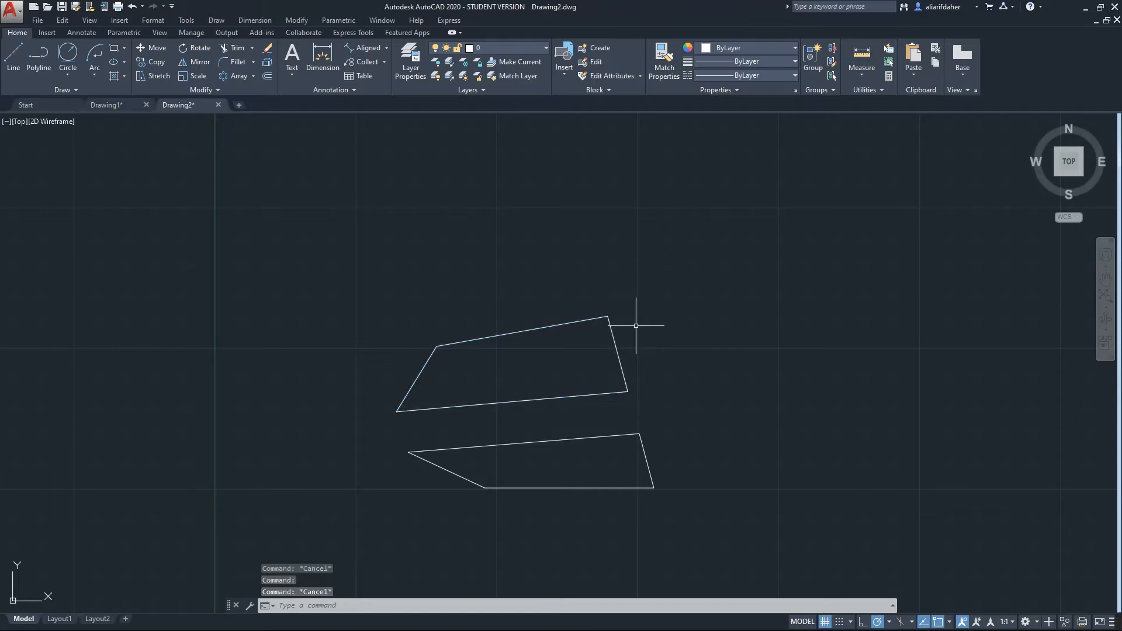
pyautogui.click(514, 333)
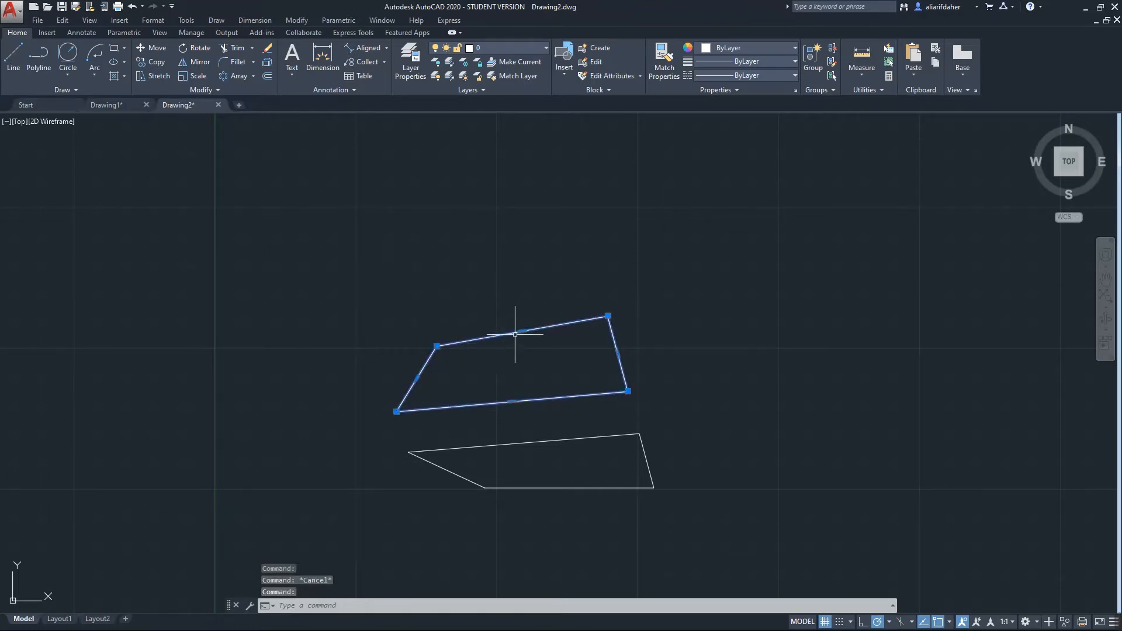
# Use Break at Point on the upper outline's top-left corner, detaching its left edge as a separate piece
pyautogui.click(211, 90)
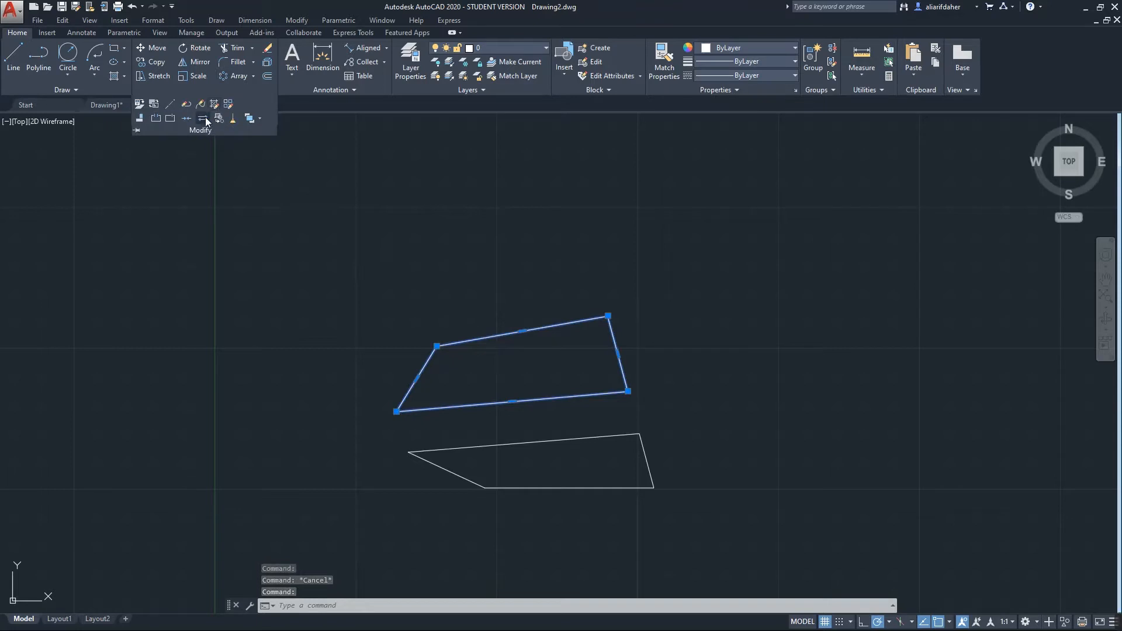
pyautogui.click(169, 122)
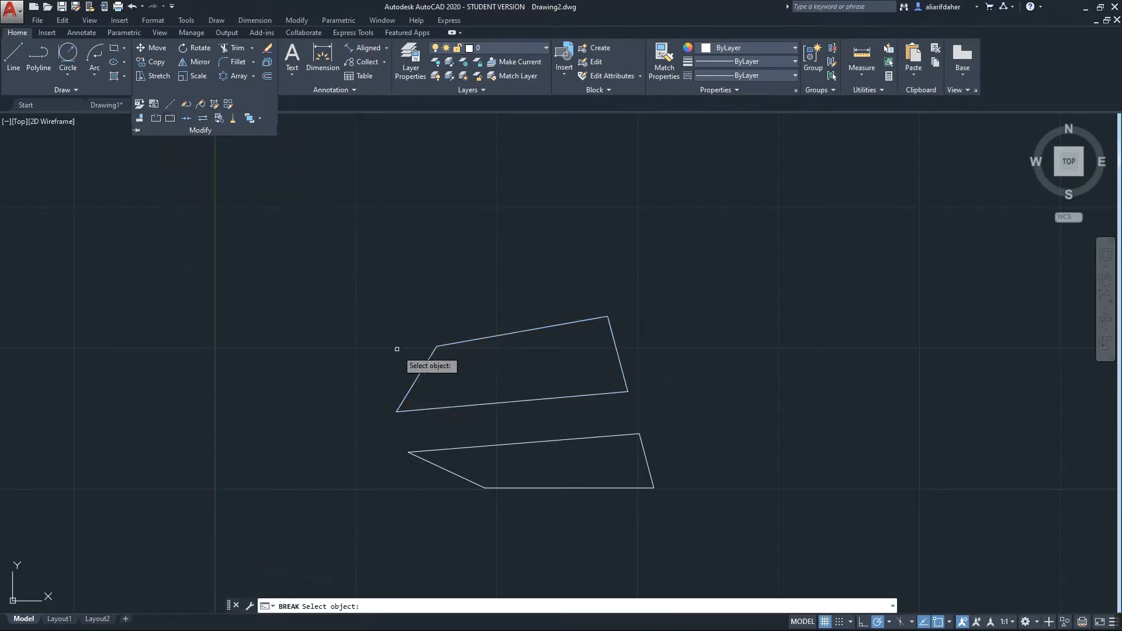
pyautogui.click(430, 354)
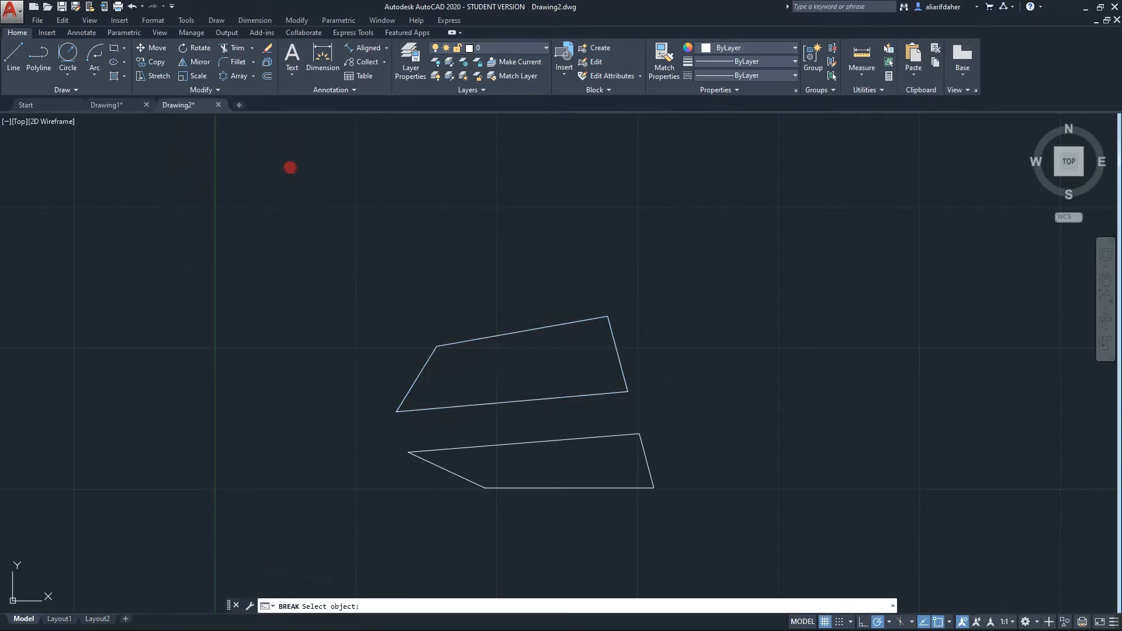
pyautogui.scroll(3, 436, 347)
pyautogui.click(437, 346)
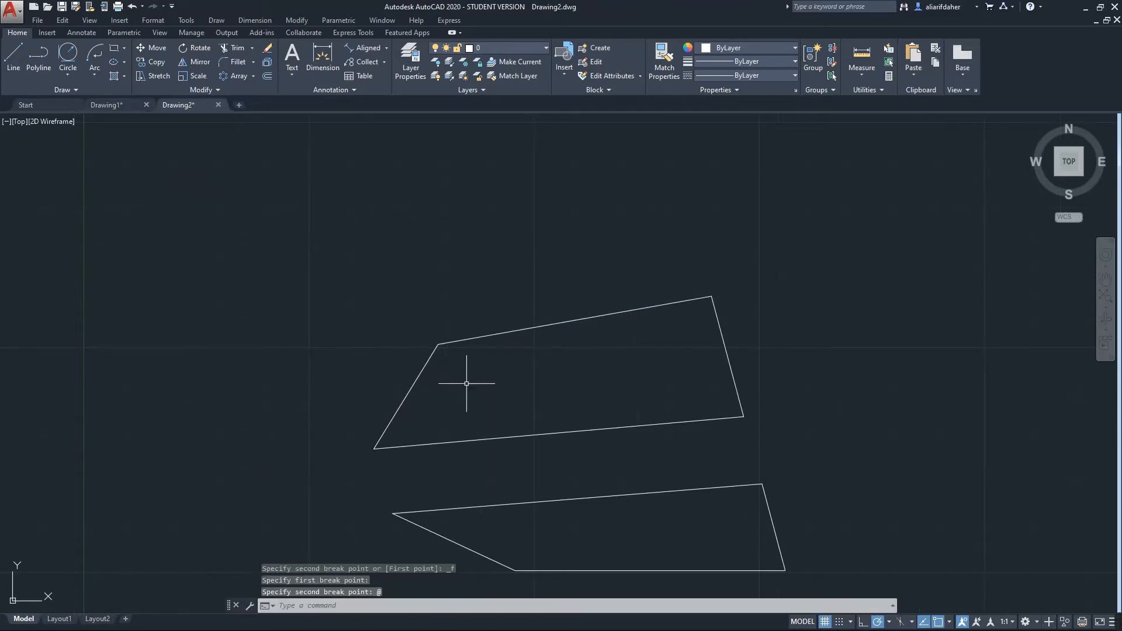
pyautogui.click(427, 364)
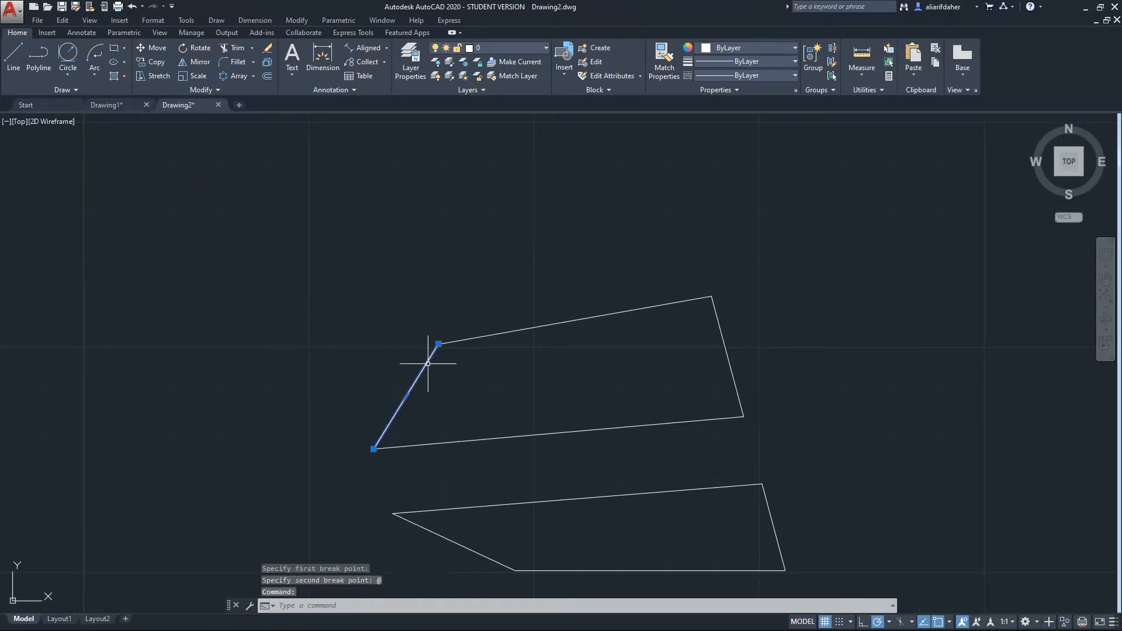
pyautogui.click(483, 336)
pyautogui.press('Escape')
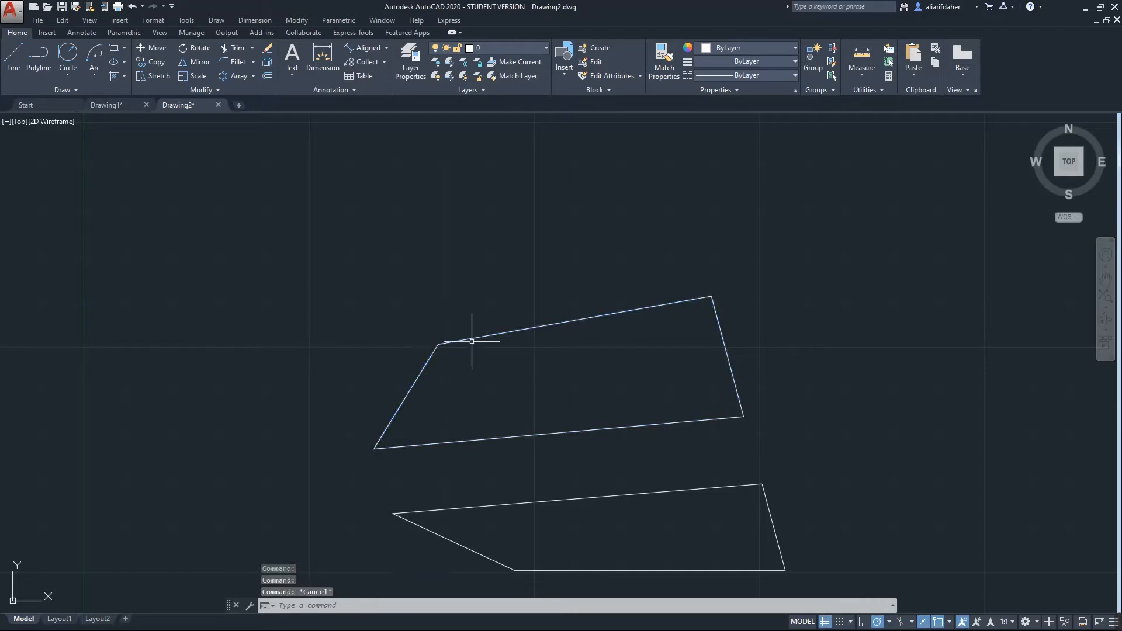
pyautogui.scroll(-3, 446, 356)
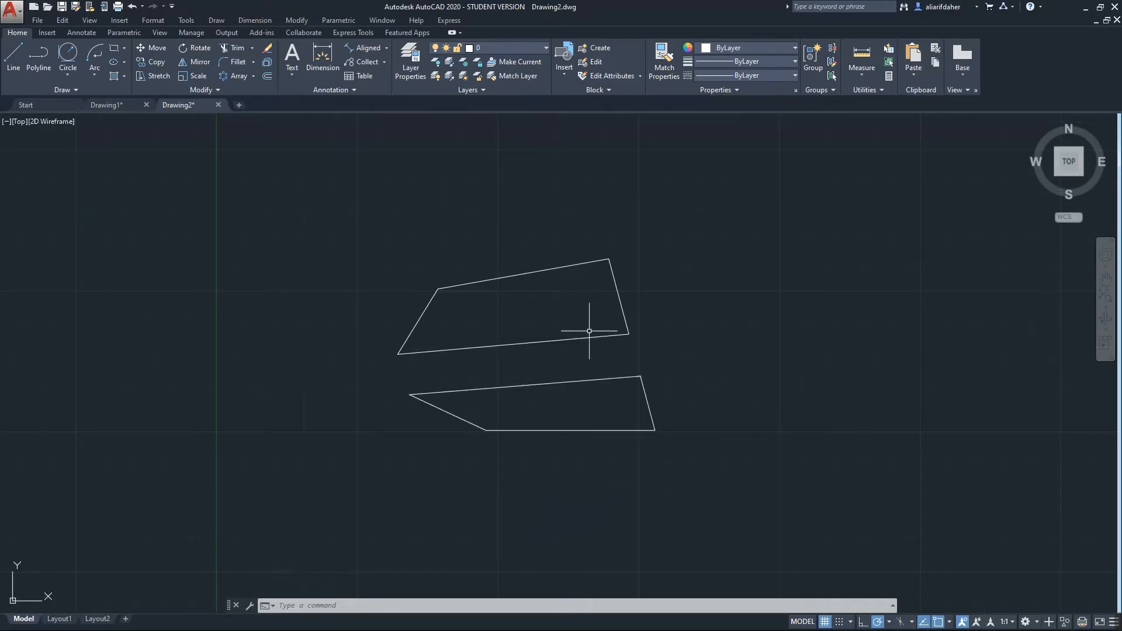
# Window-select the lower shape's four segments and Join them into one polyline
pyautogui.click(663, 376)
pyautogui.click(440, 448)
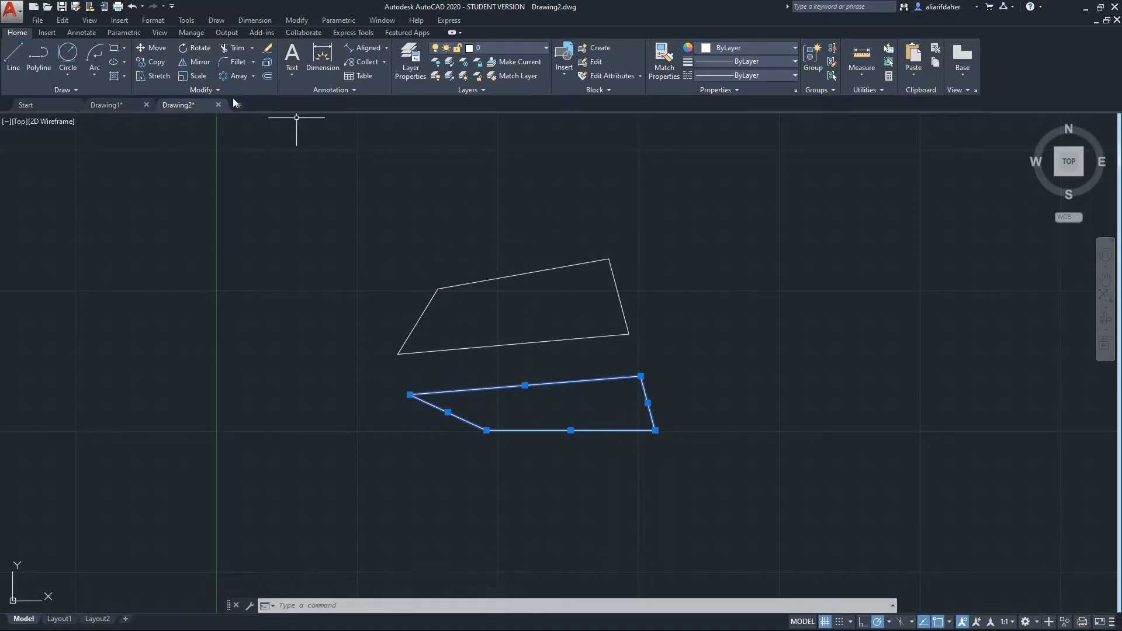
pyautogui.click(217, 90)
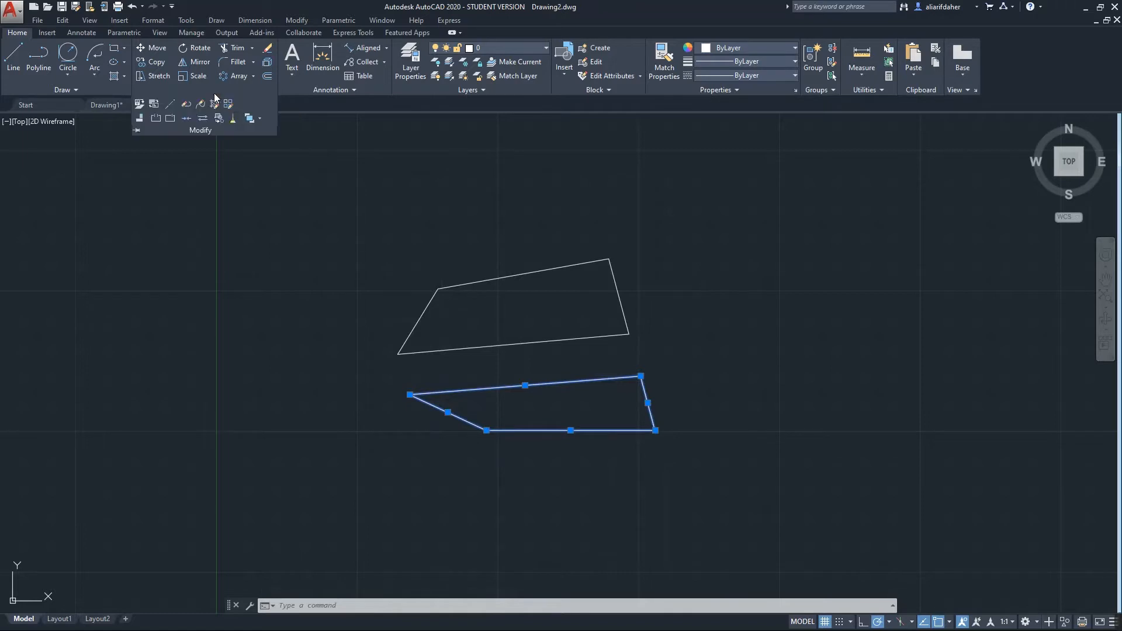
pyautogui.click(187, 117)
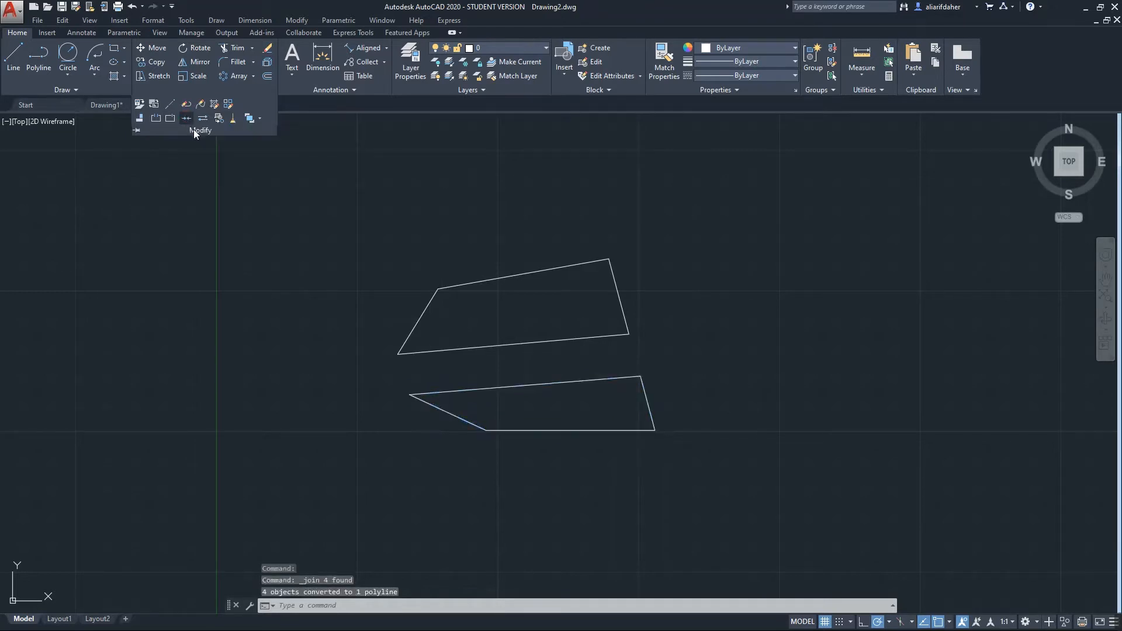
pyautogui.click(555, 383)
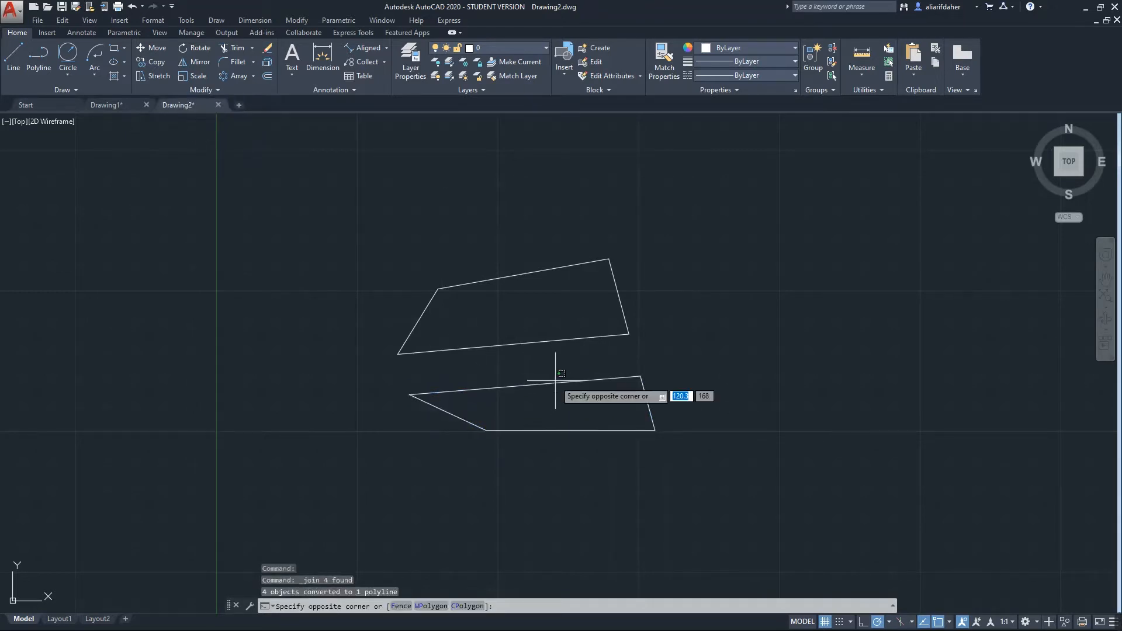
pyautogui.click(623, 378)
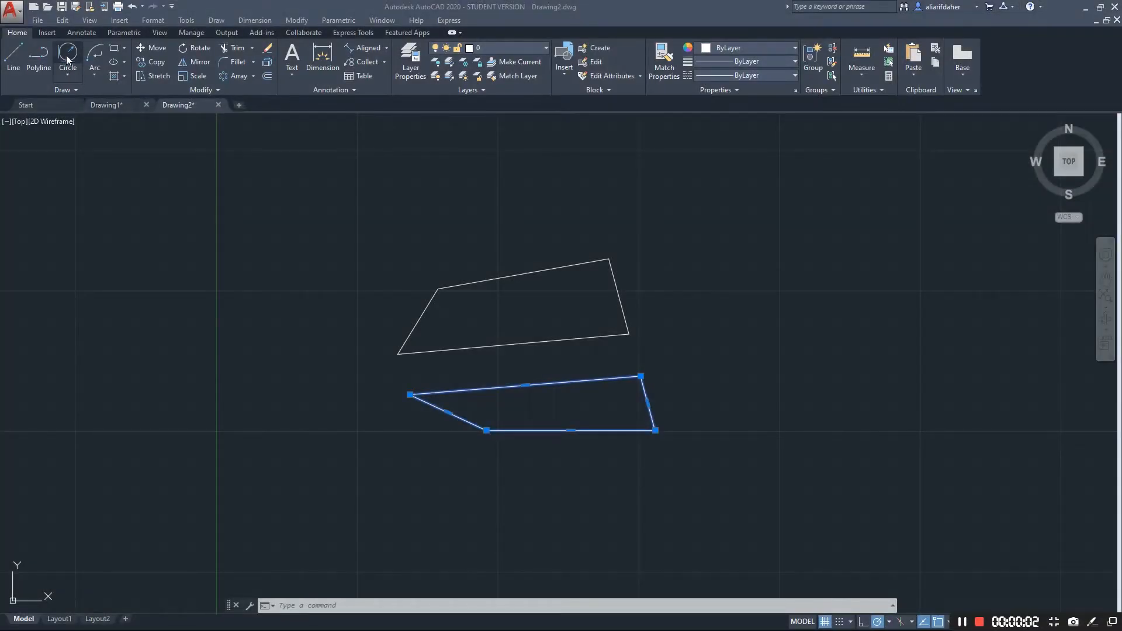
pyautogui.click(69, 74)
pyautogui.click(65, 69)
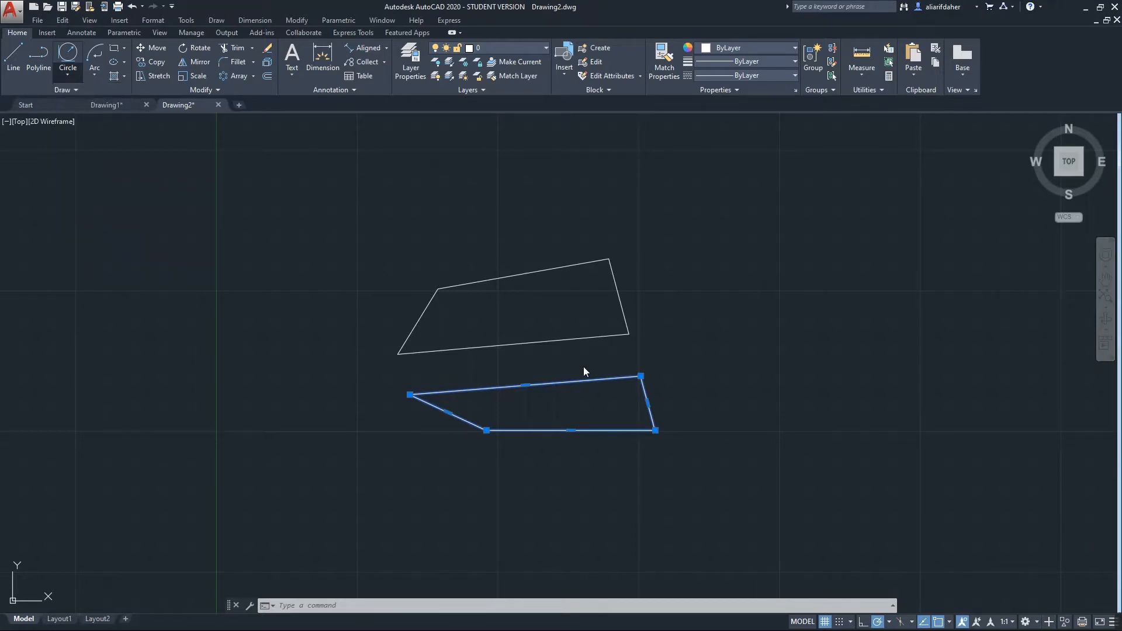
# Draw a radius 12 circle centred on the upper outline's top-right corner
pyautogui.write('c')
pyautogui.press('Return')
pyautogui.scroll(4, 595, 251)
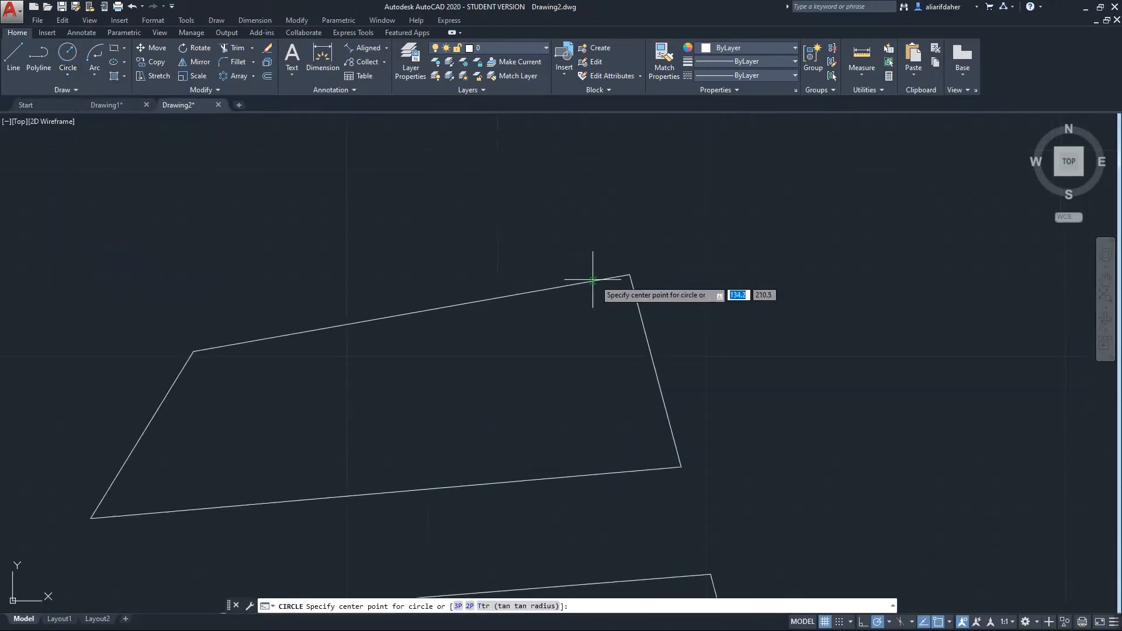
pyautogui.click(629, 274)
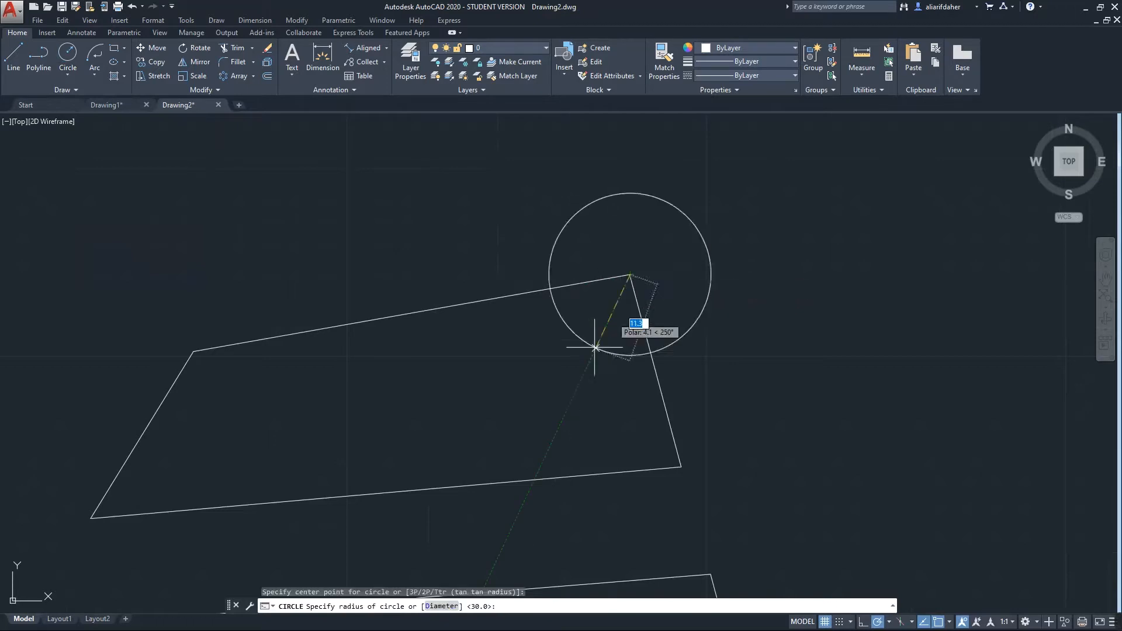
pyautogui.write('12')
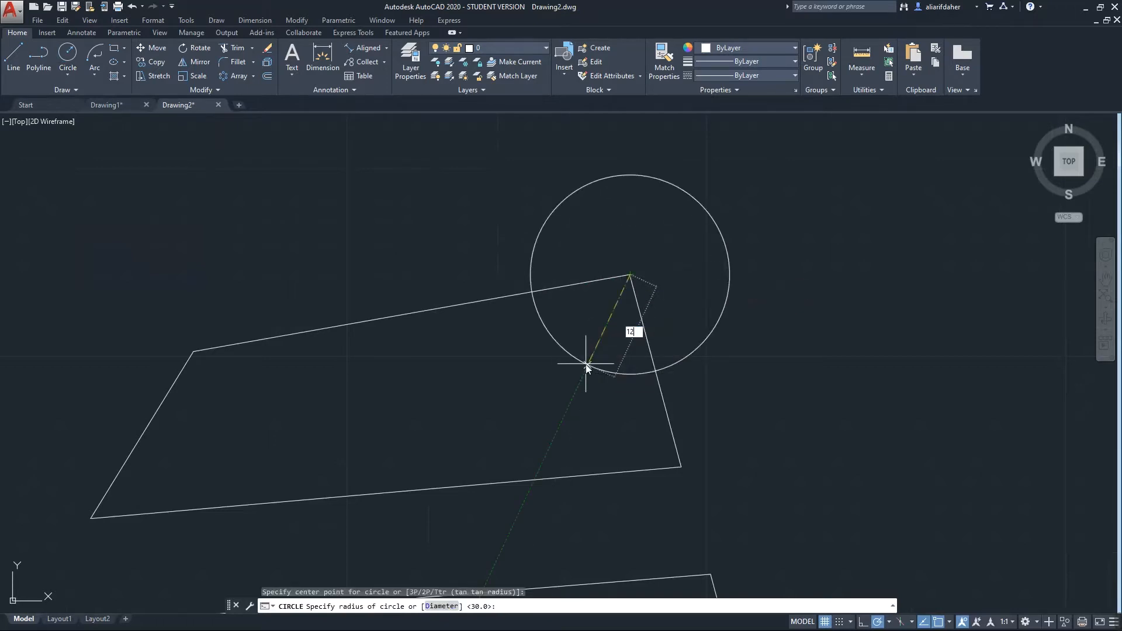
pyautogui.press('Return')
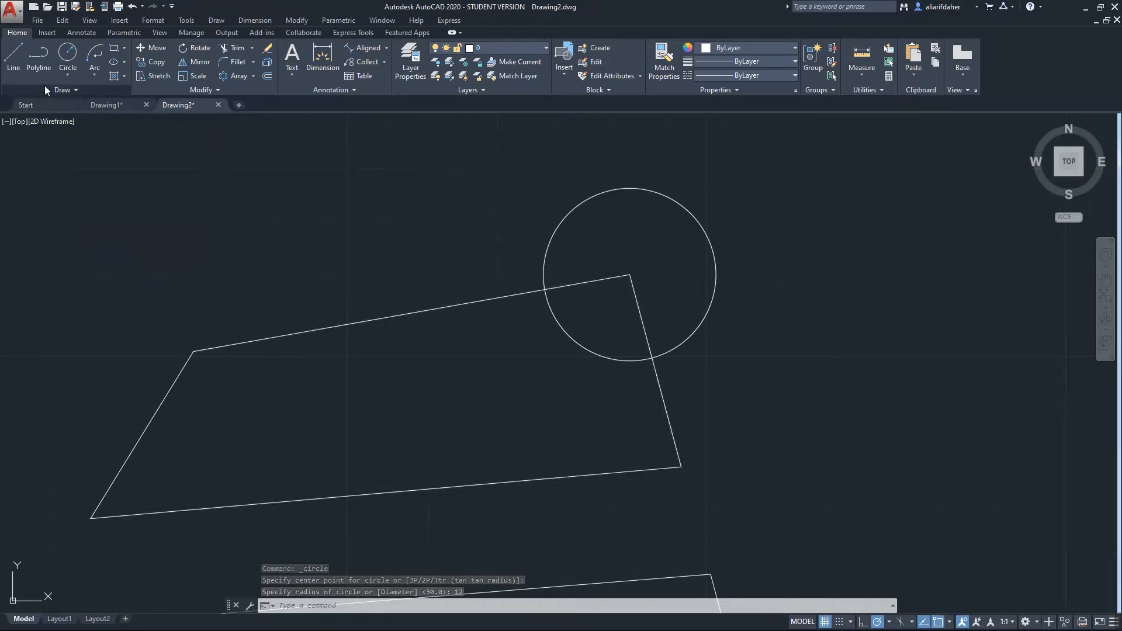
# Add a concentric Center, Diameter circle of diameter 12 at the same centre
pyautogui.click(68, 76)
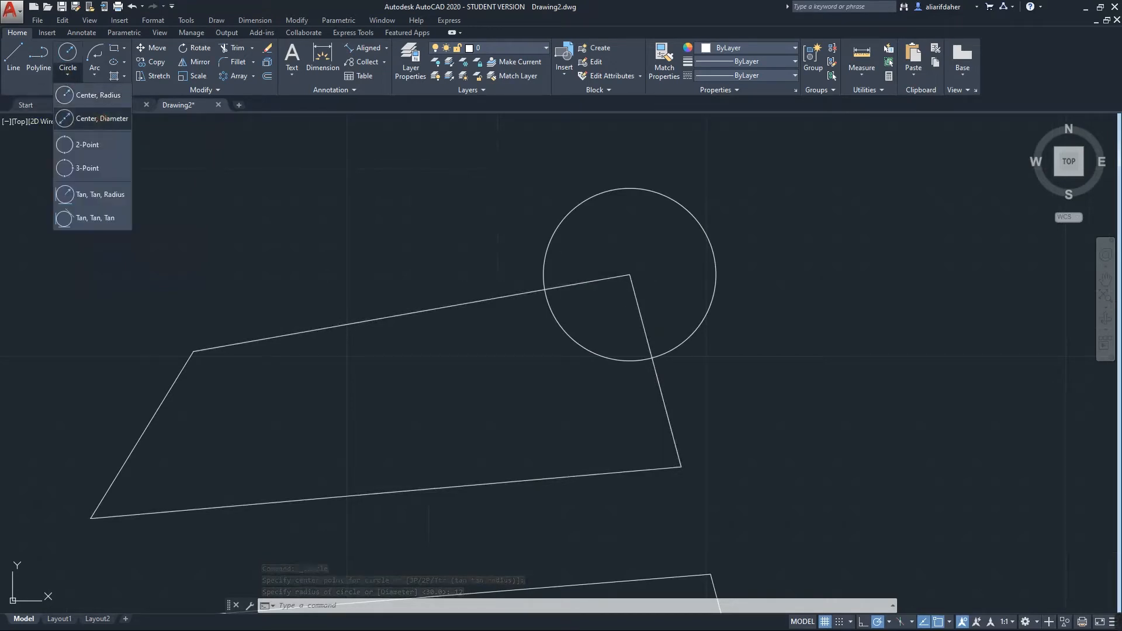
pyautogui.click(102, 118)
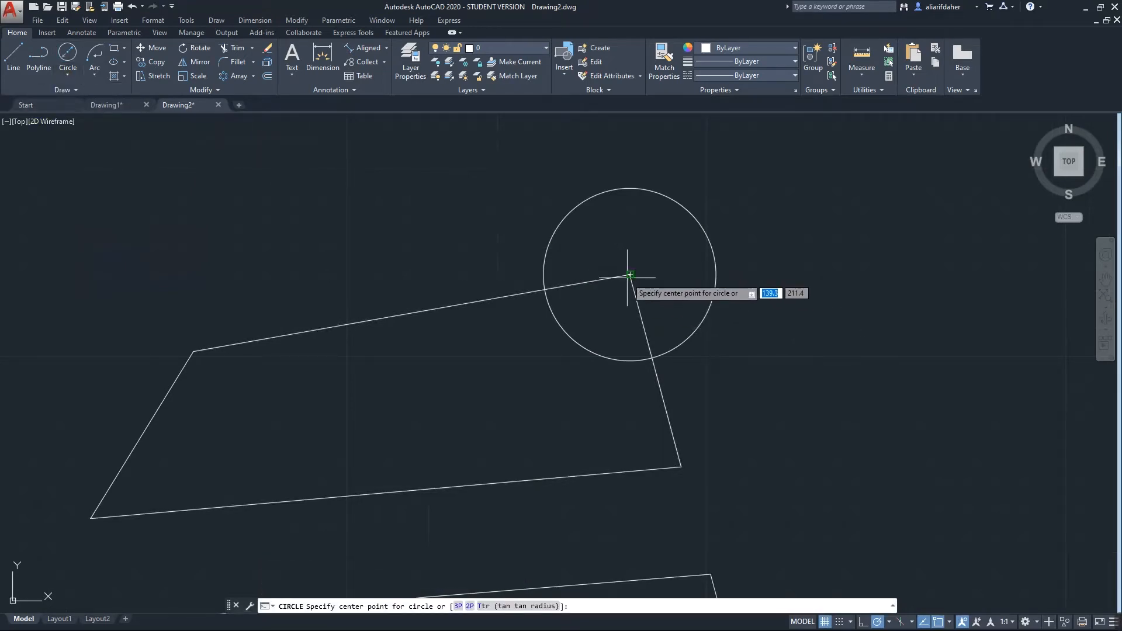
pyautogui.scroll(3, 629, 274)
pyautogui.click(629, 274)
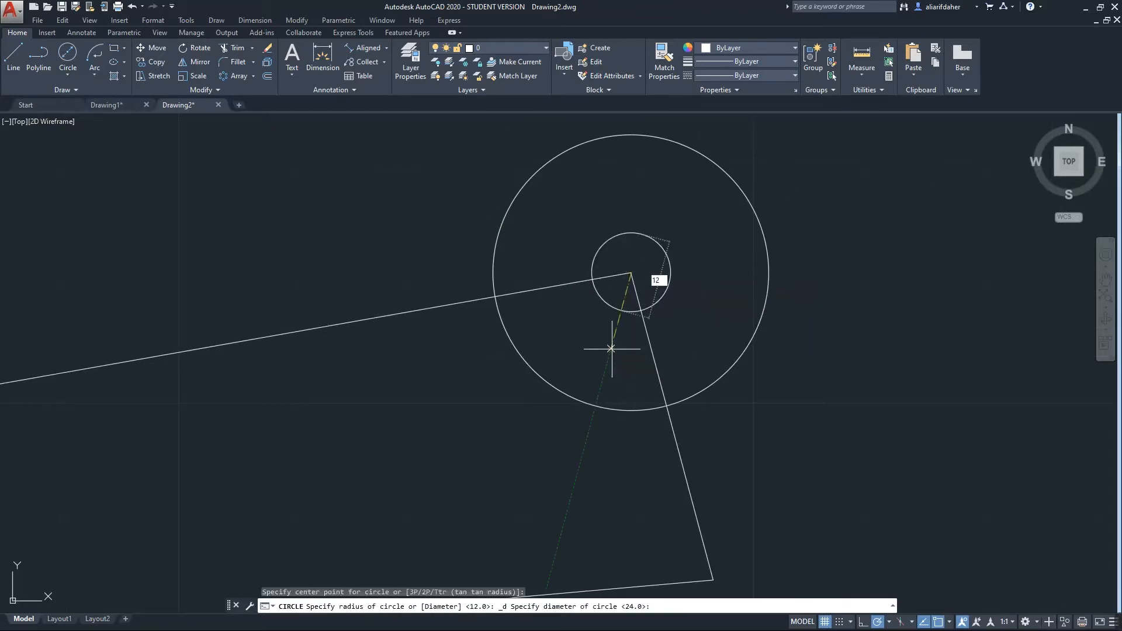
pyautogui.write('12')
pyautogui.press('Return')
pyautogui.scroll(-2, 617, 360)
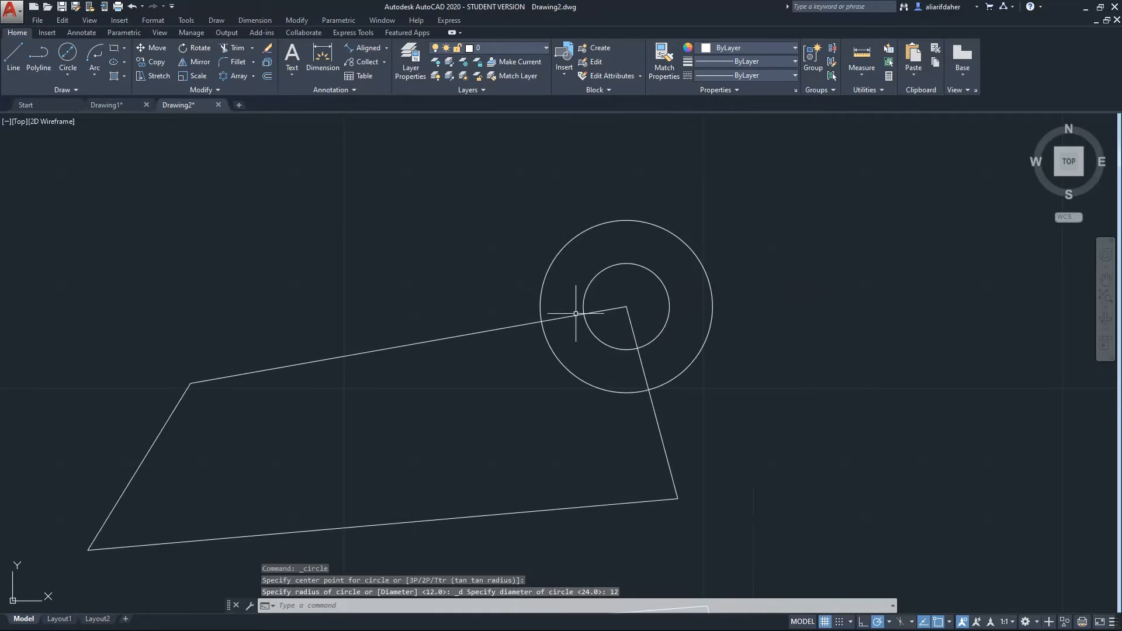
pyautogui.scroll(2, 610, 264)
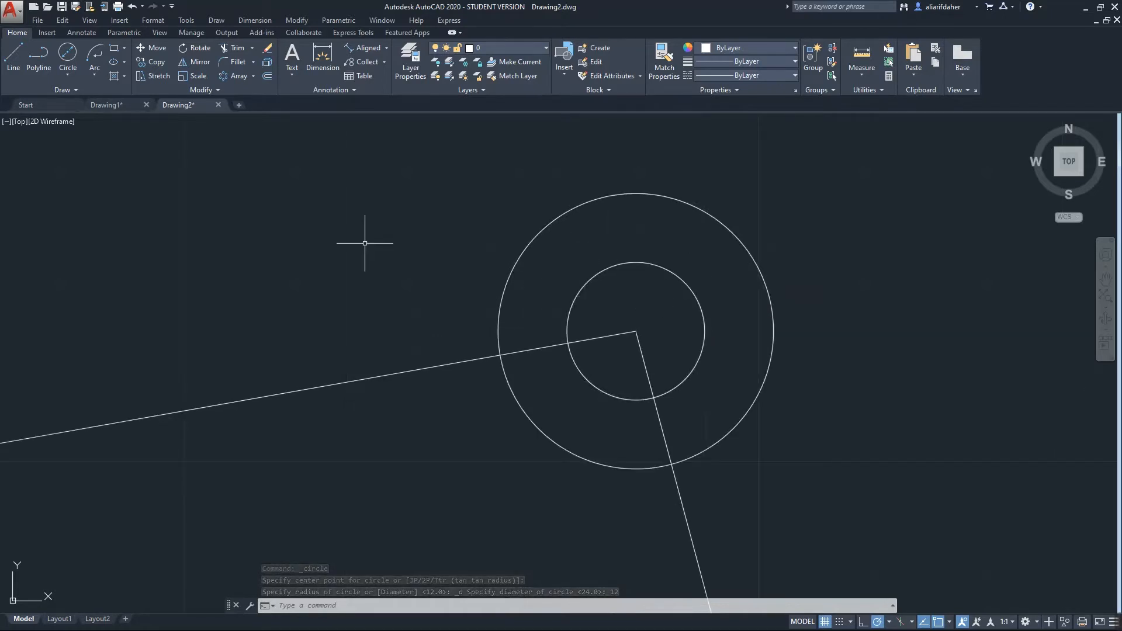
pyautogui.click(69, 74)
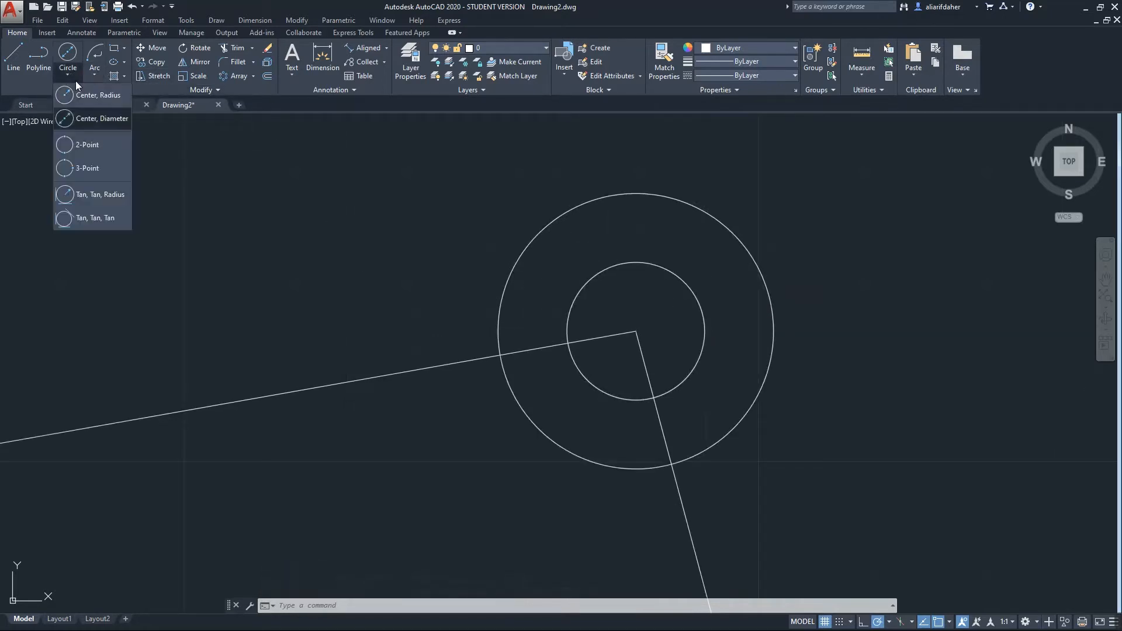
# Draw a 2-Point circle whose diameter spans the polygon's two left corners
pyautogui.click(94, 146)
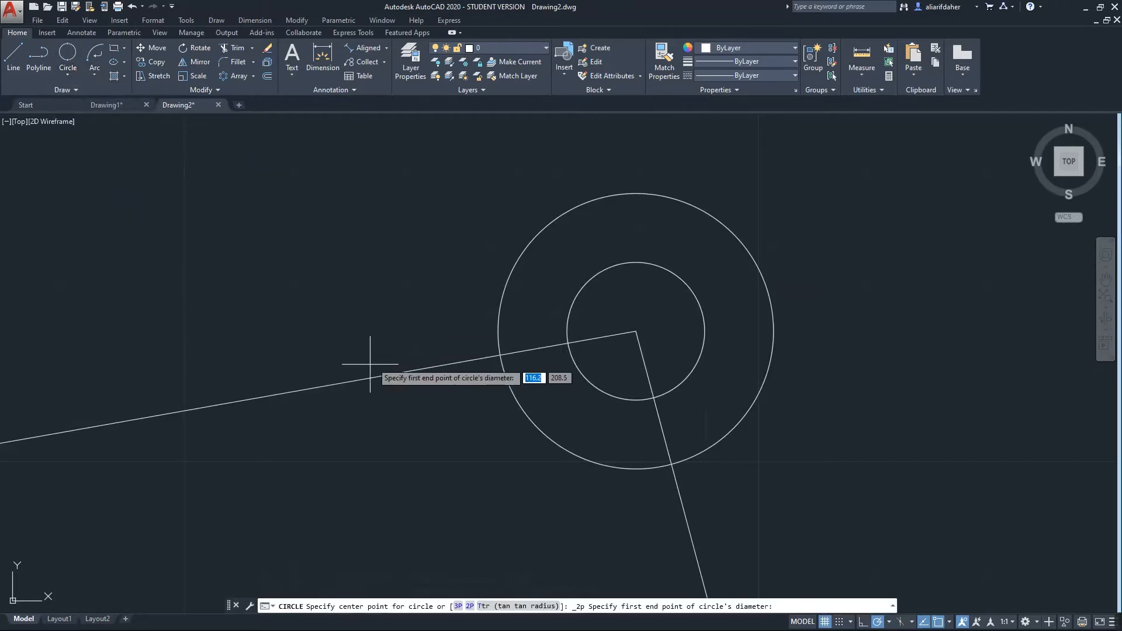
pyautogui.scroll(-5, 375, 356)
pyautogui.scroll(1, 315, 339)
pyautogui.scroll(4, 314, 339)
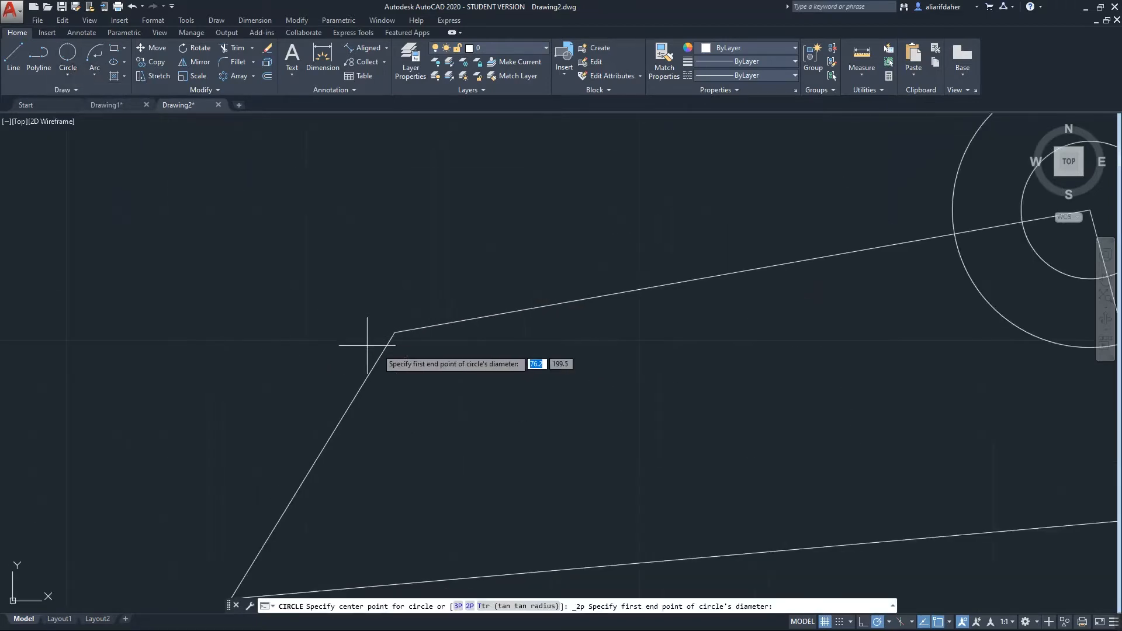
pyautogui.click(395, 332)
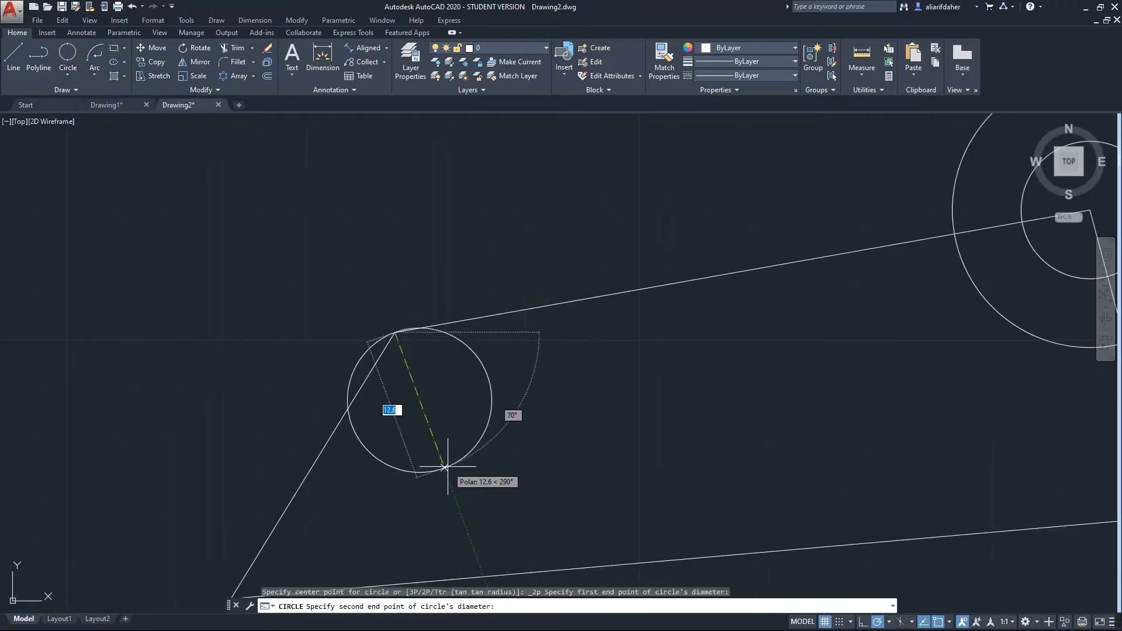
pyautogui.scroll(-3, 429, 450)
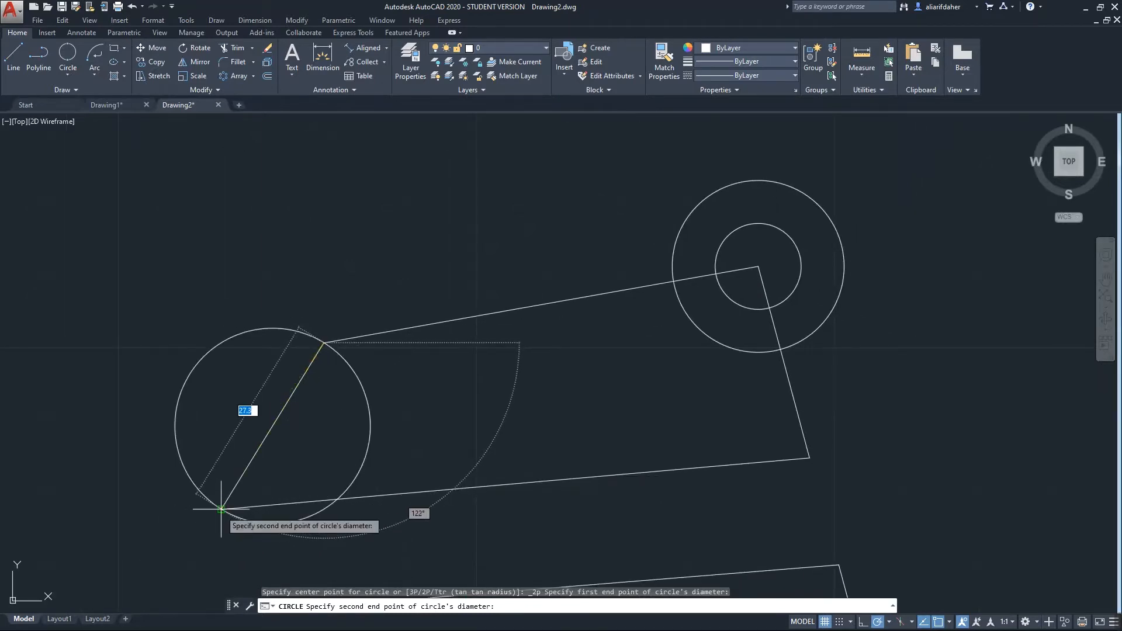
pyautogui.click(222, 508)
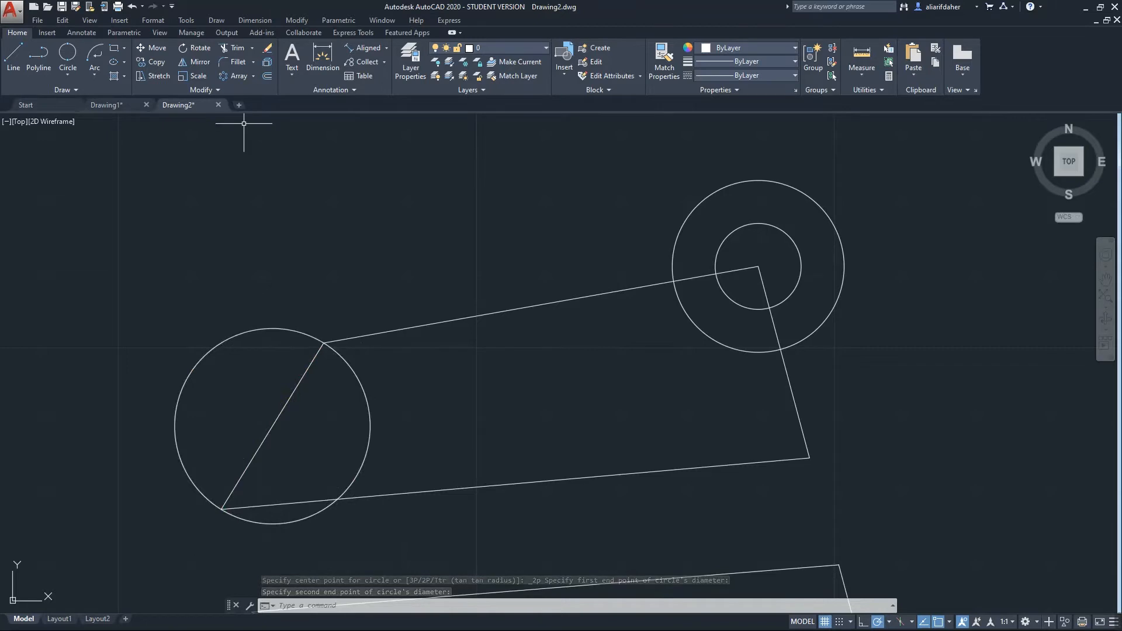
# Draw a 3-Point circle through the concentric circles' centre, a line–circle intersection and a third point
pyautogui.click(68, 75)
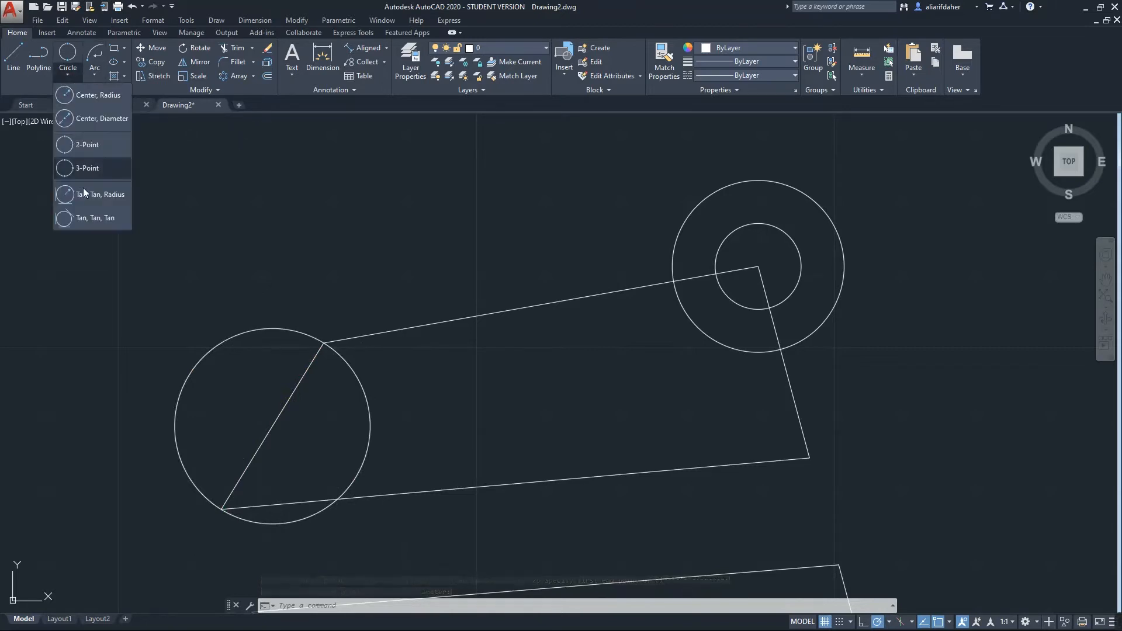
pyautogui.click(92, 169)
pyautogui.moveTo(645, 405); pyautogui.dragTo(559, 289, button='middle')
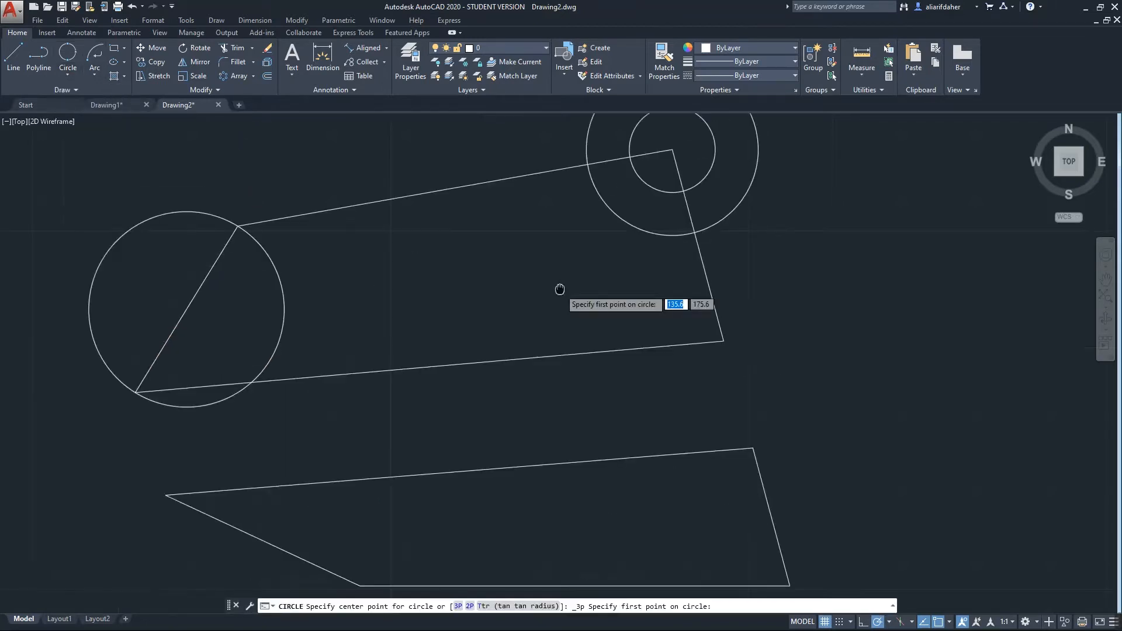
pyautogui.moveTo(650, 182); pyautogui.dragTo(678, 281, button='middle')
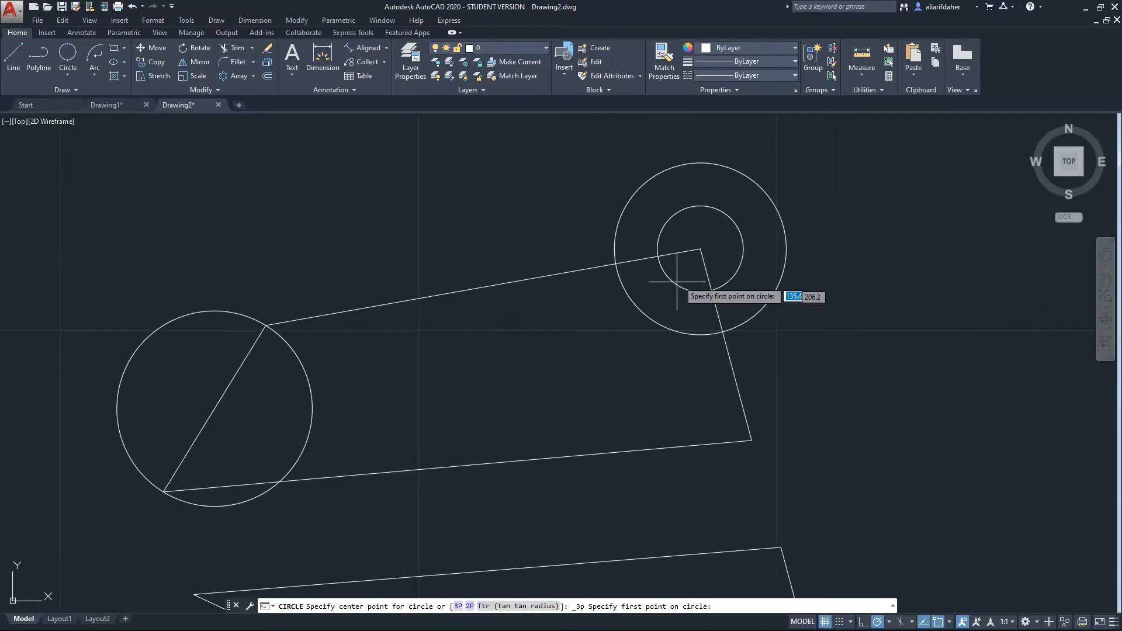
pyautogui.click(700, 249)
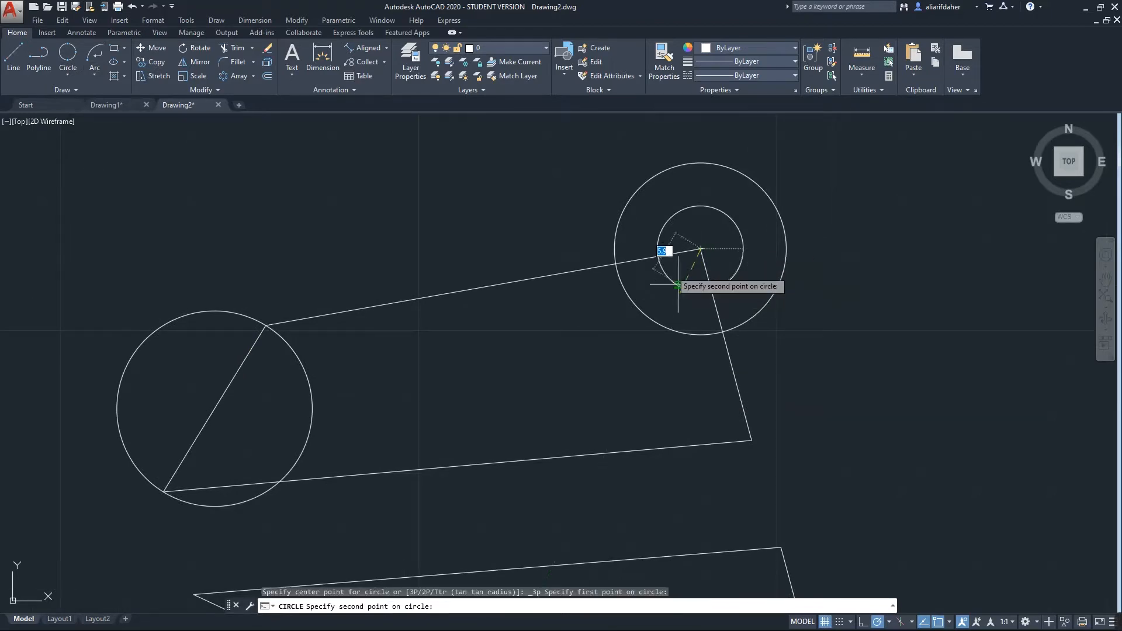
pyautogui.click(659, 256)
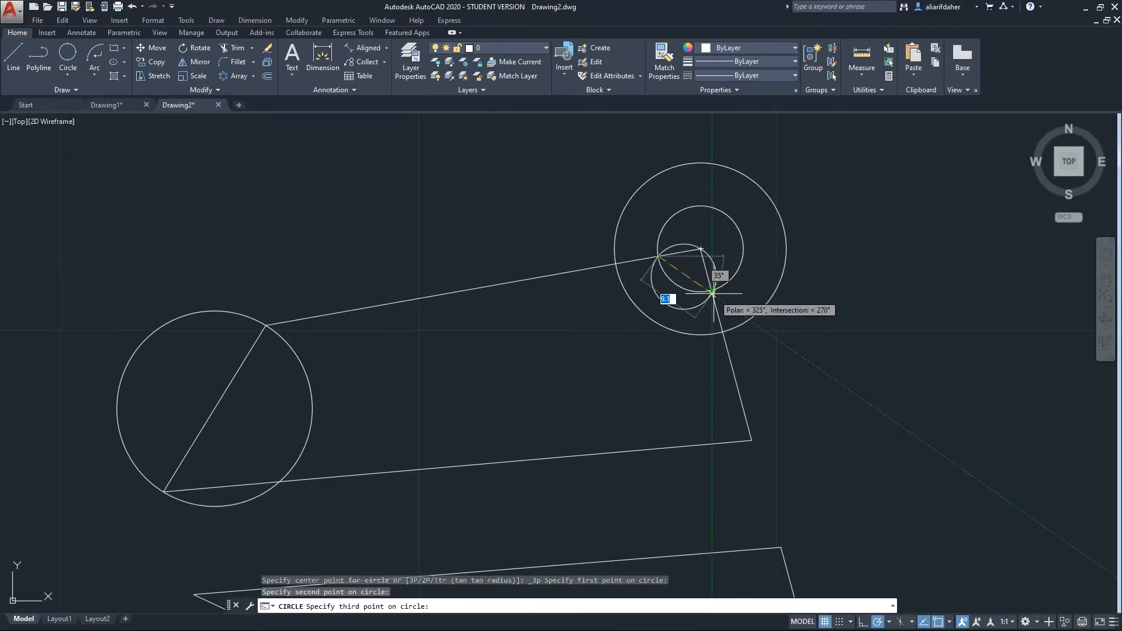
pyautogui.scroll(5, 712, 289)
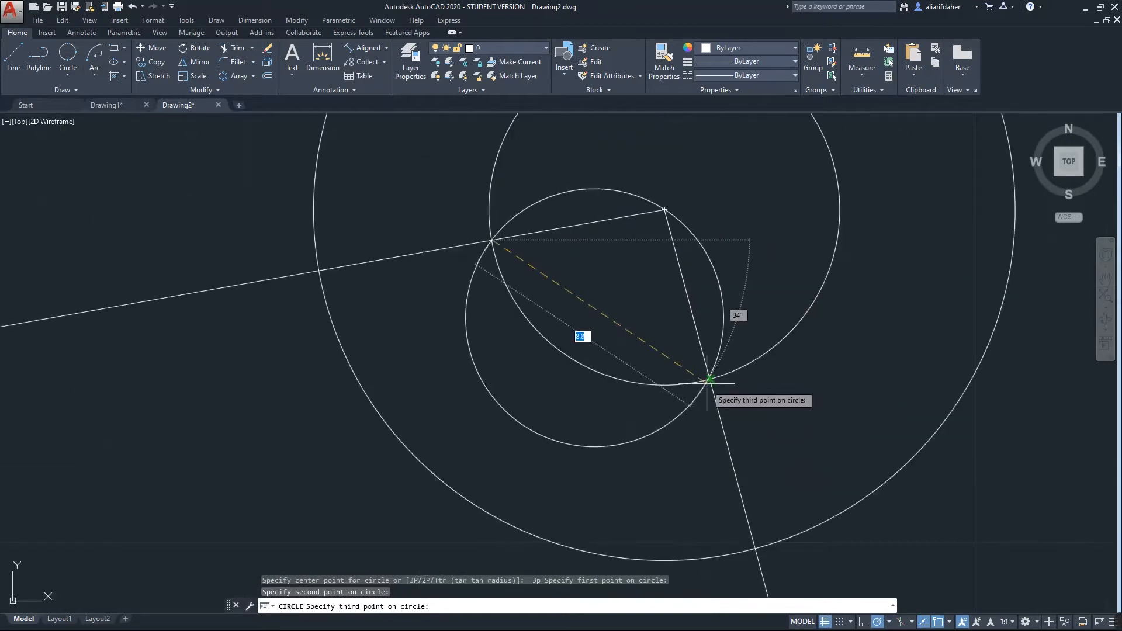
pyautogui.click(710, 379)
pyautogui.scroll(2, 678, 245)
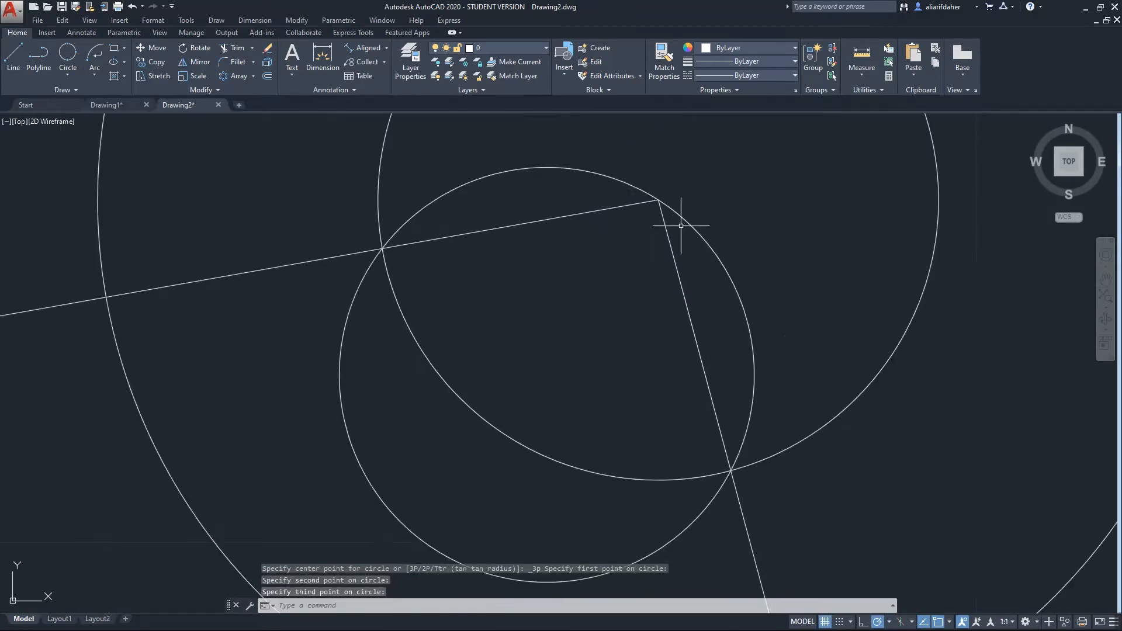
pyautogui.scroll(-3, 579, 446)
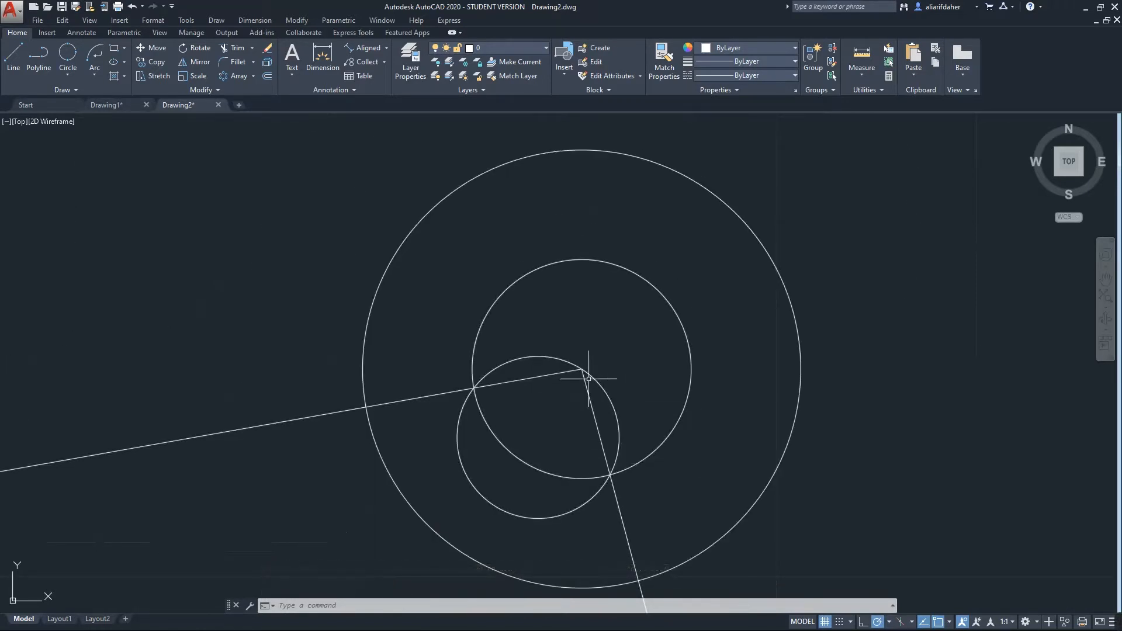
pyautogui.scroll(-5, 508, 424)
pyautogui.moveTo(510, 426); pyautogui.dragTo(647, 285, button='middle')
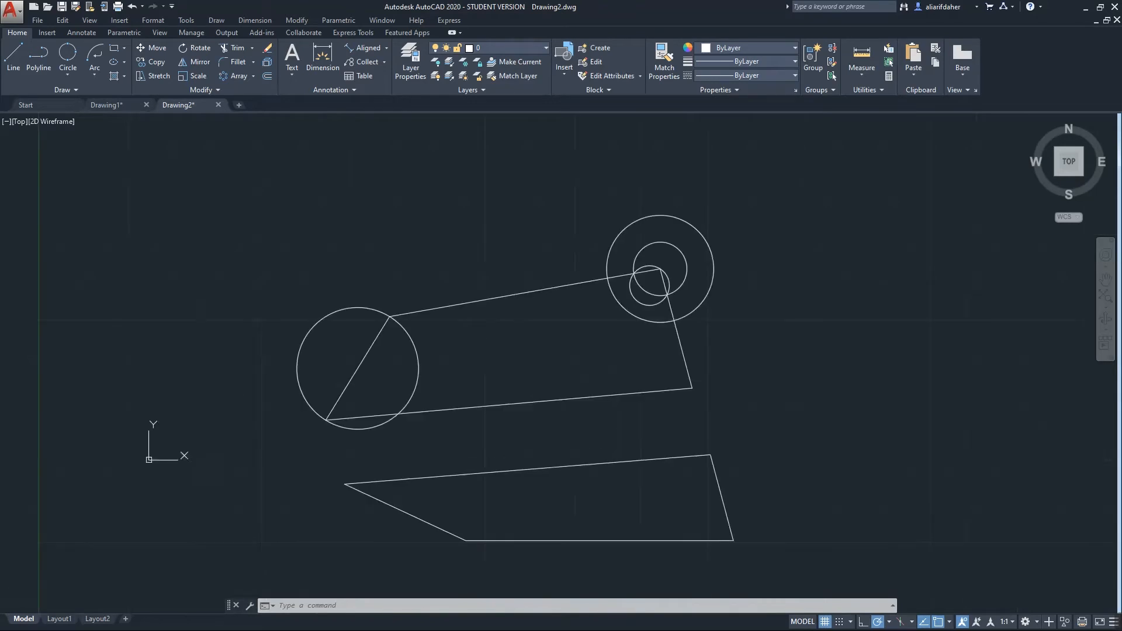
# Draw a Tan, Tan, Radius circle of radius 4.4 touching the large left circle and the polygon's top edge
pyautogui.click(68, 75)
pyautogui.click(93, 197)
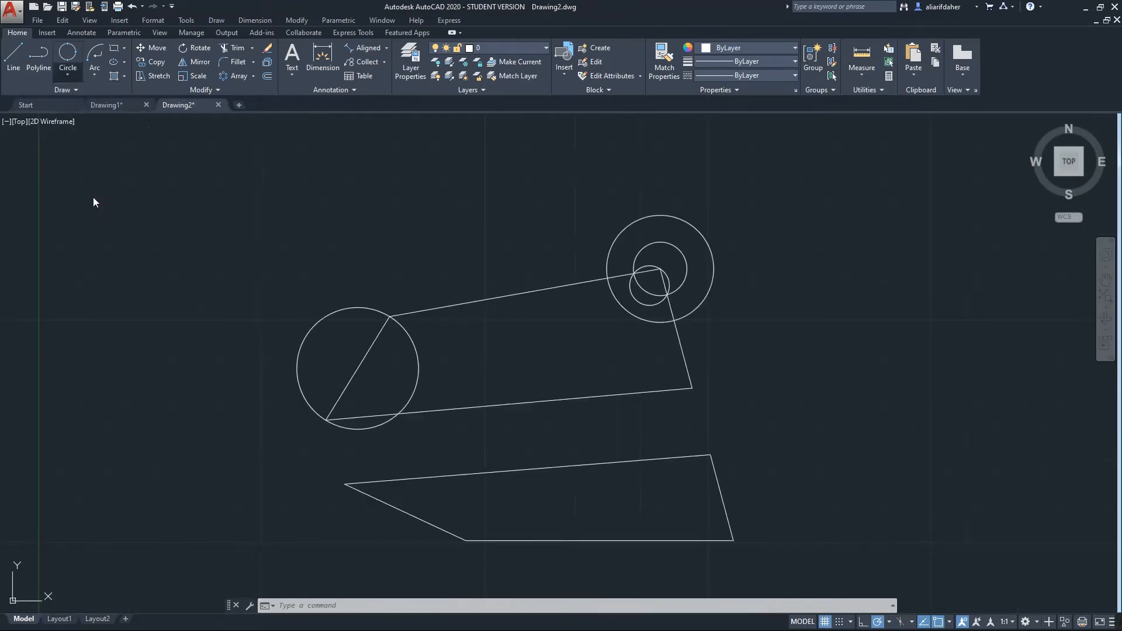
pyautogui.scroll(8, 384, 298)
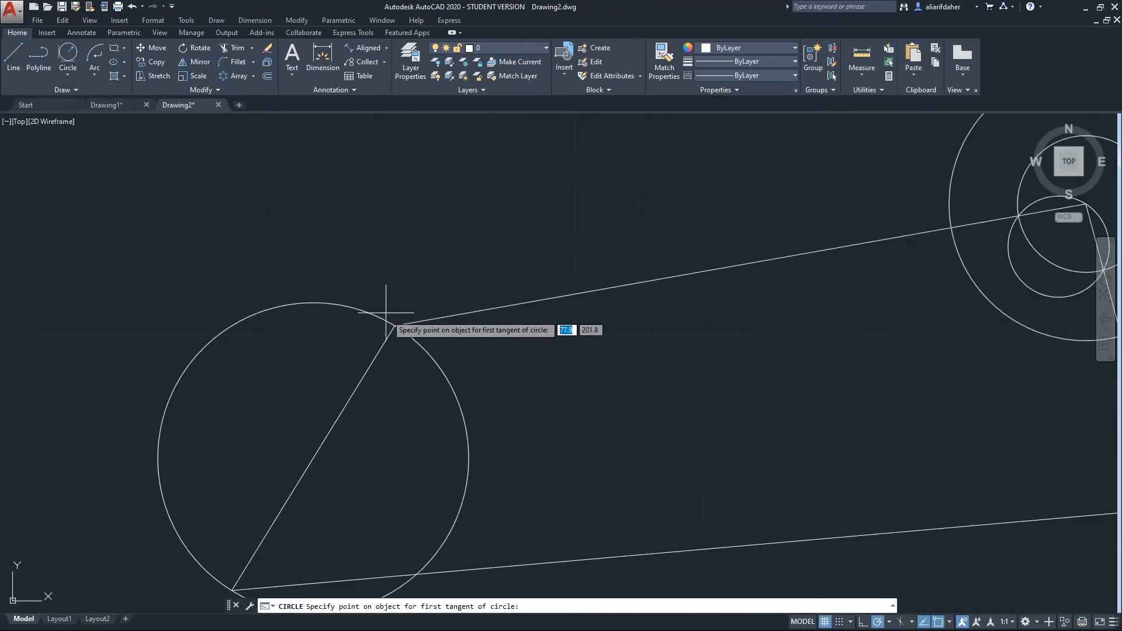
pyautogui.scroll(4, 437, 447)
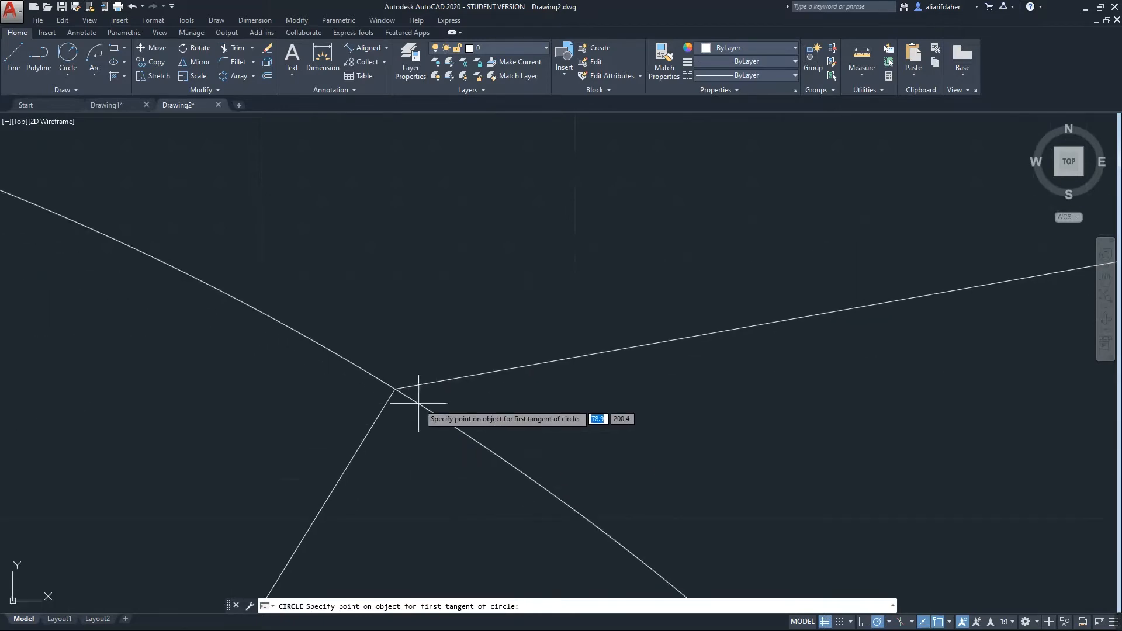
pyautogui.click(356, 367)
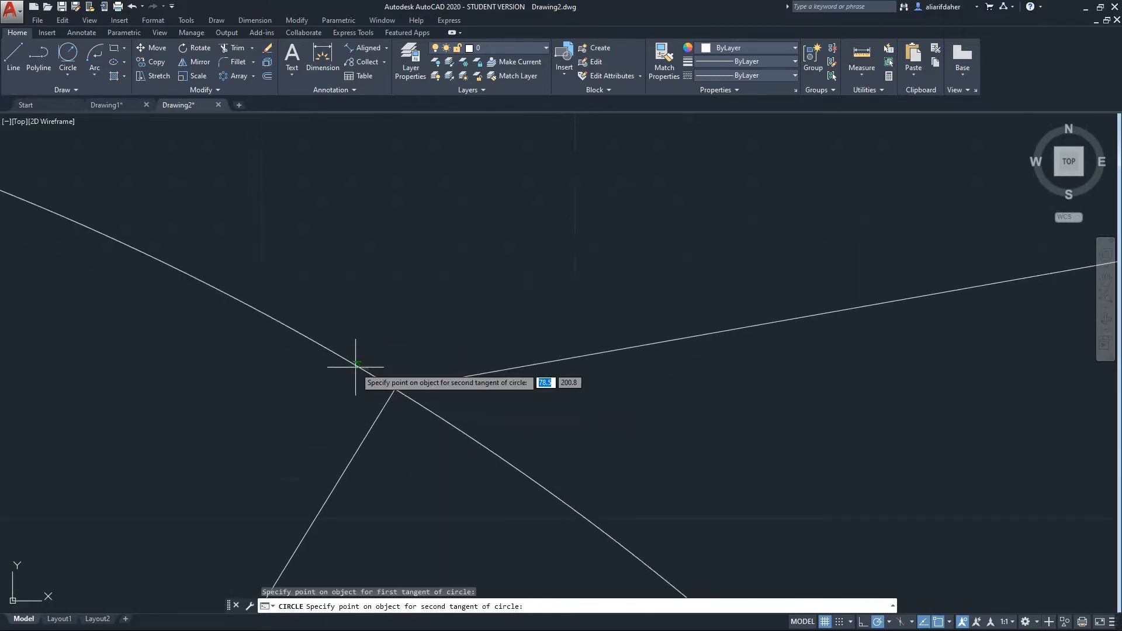
pyautogui.click(447, 380)
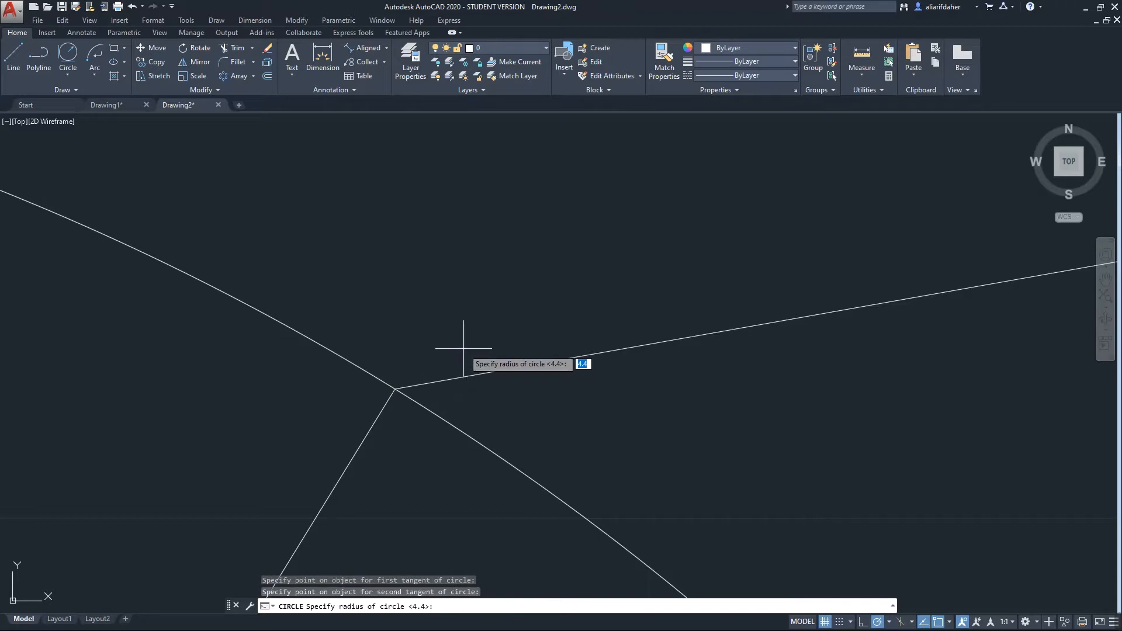
pyautogui.press('Return')
pyautogui.scroll(-5, 463, 349)
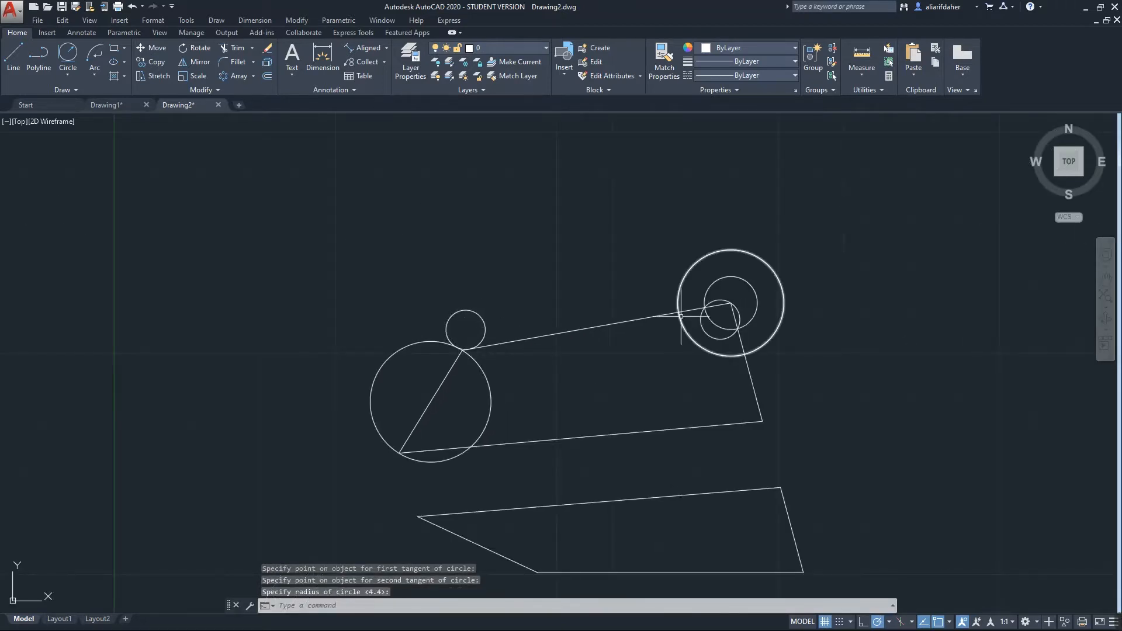
pyautogui.scroll(10, 415, 291)
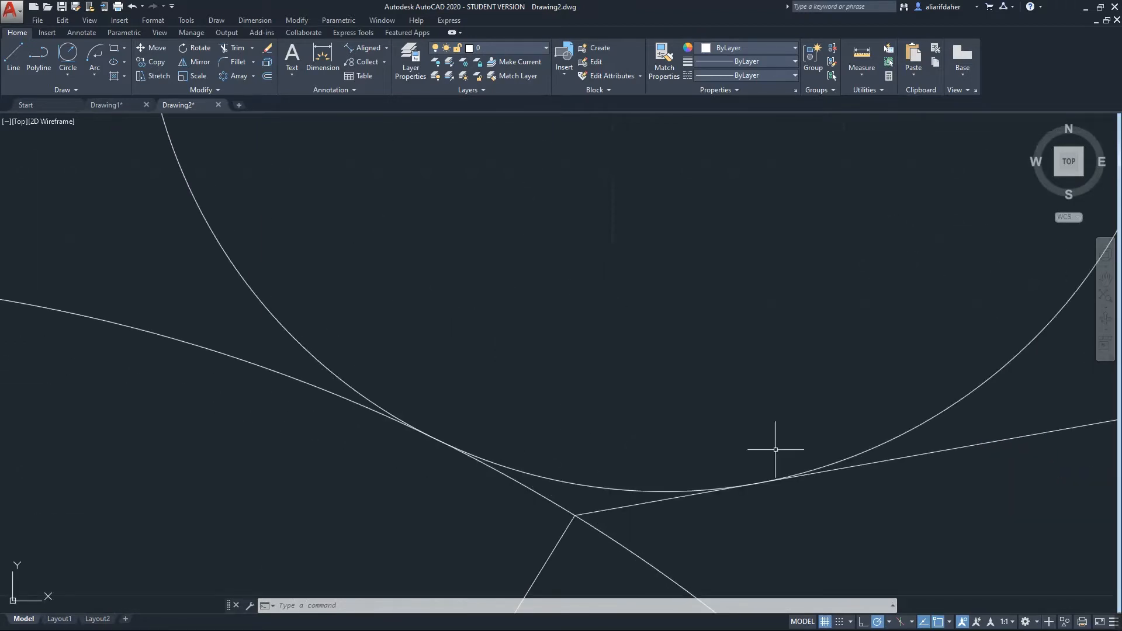
pyautogui.scroll(2, 432, 439)
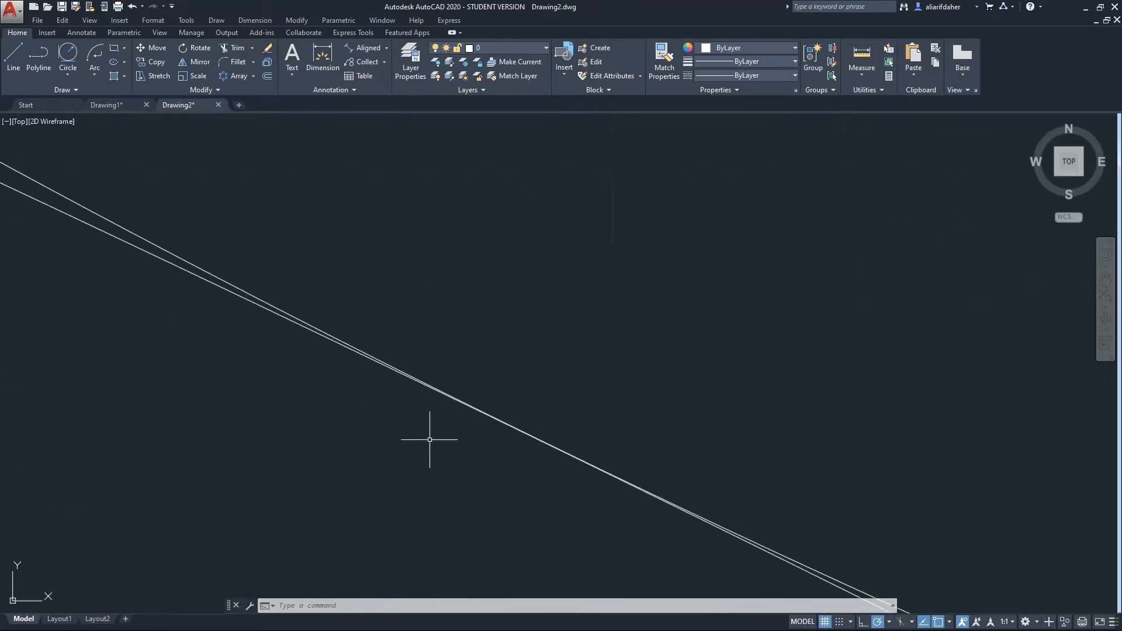
pyautogui.scroll(-10, 430, 443)
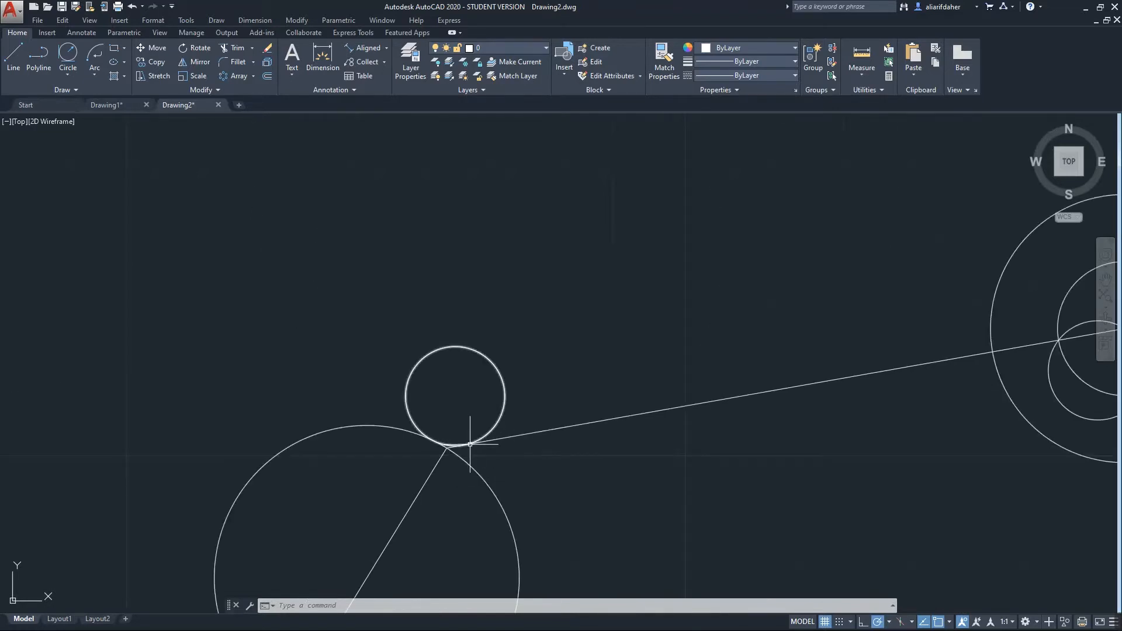
pyautogui.moveTo(1001, 302)
pyautogui.mouseDown(button='middle')
pyautogui.moveTo(927, 300)
pyautogui.moveTo(869, 325)
pyautogui.mouseUp(button='middle')
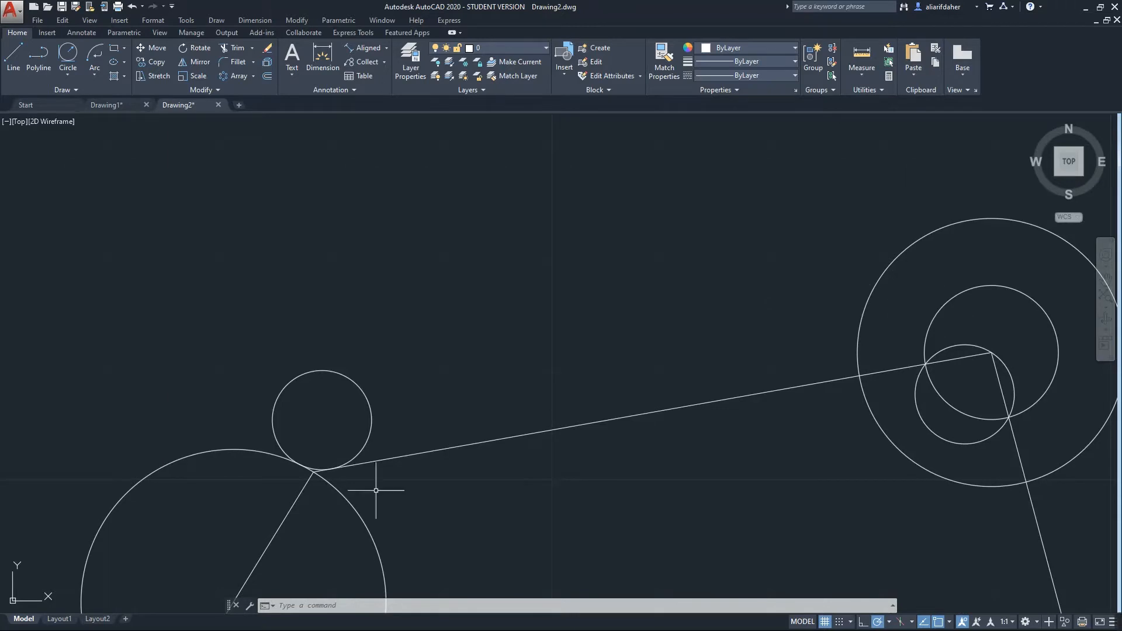
pyautogui.moveTo(416, 451); pyautogui.dragTo(544, 293, button='middle')
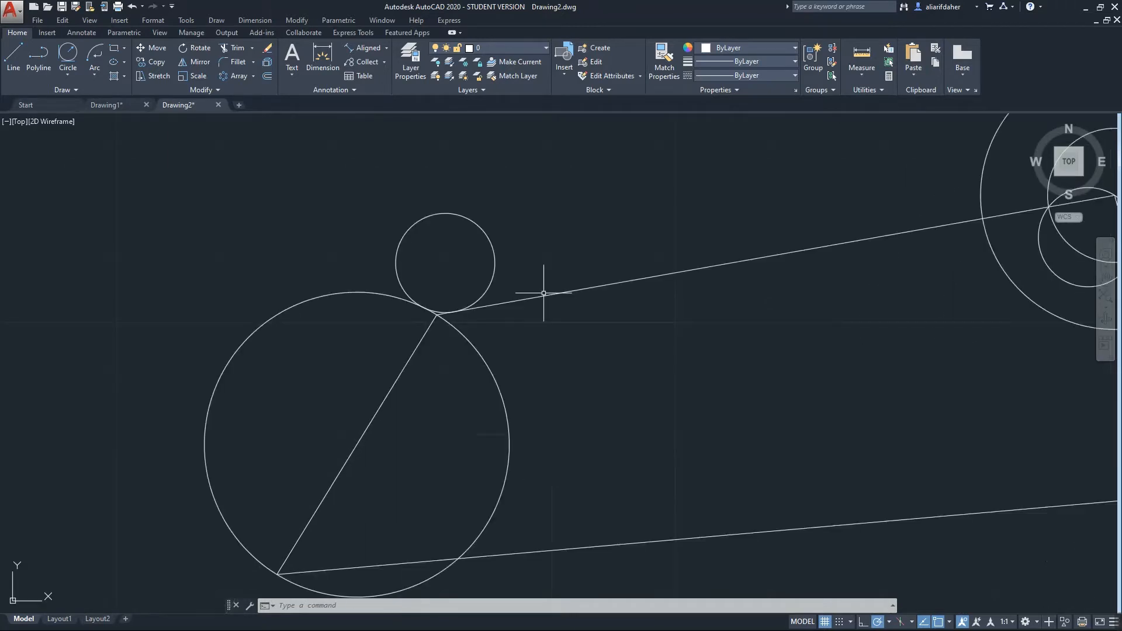
pyautogui.click(79, 76)
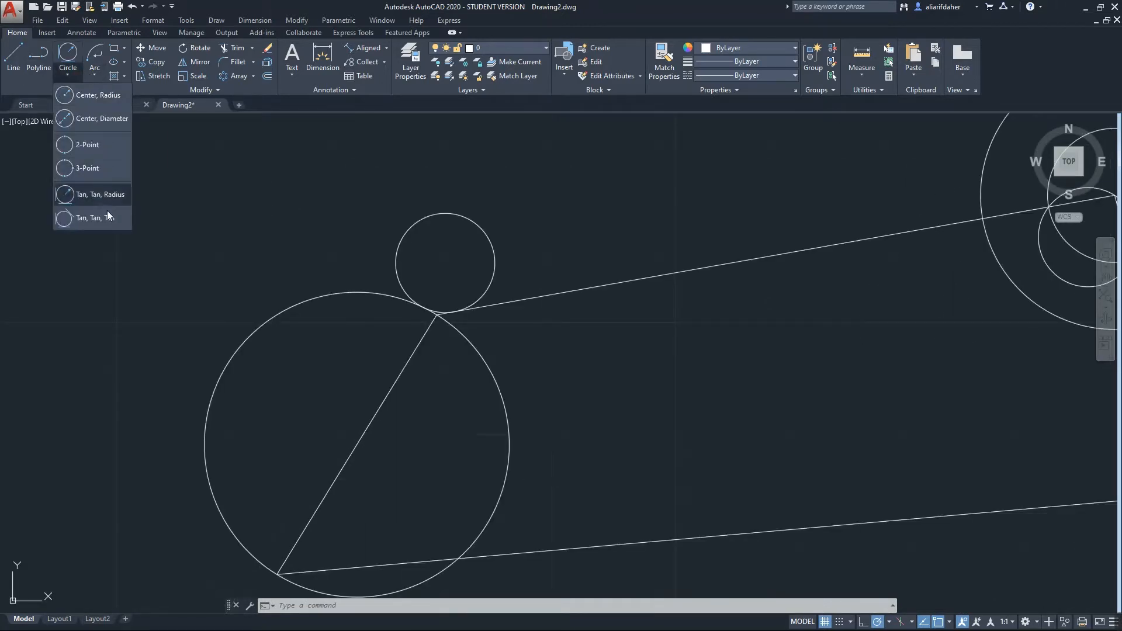
# Draw a Tan, Tan, Tan circle touching the outer concentric circle, the line and the inner circle
pyautogui.click(87, 221)
pyautogui.moveTo(364, 389); pyautogui.dragTo(450, 476, button='middle')
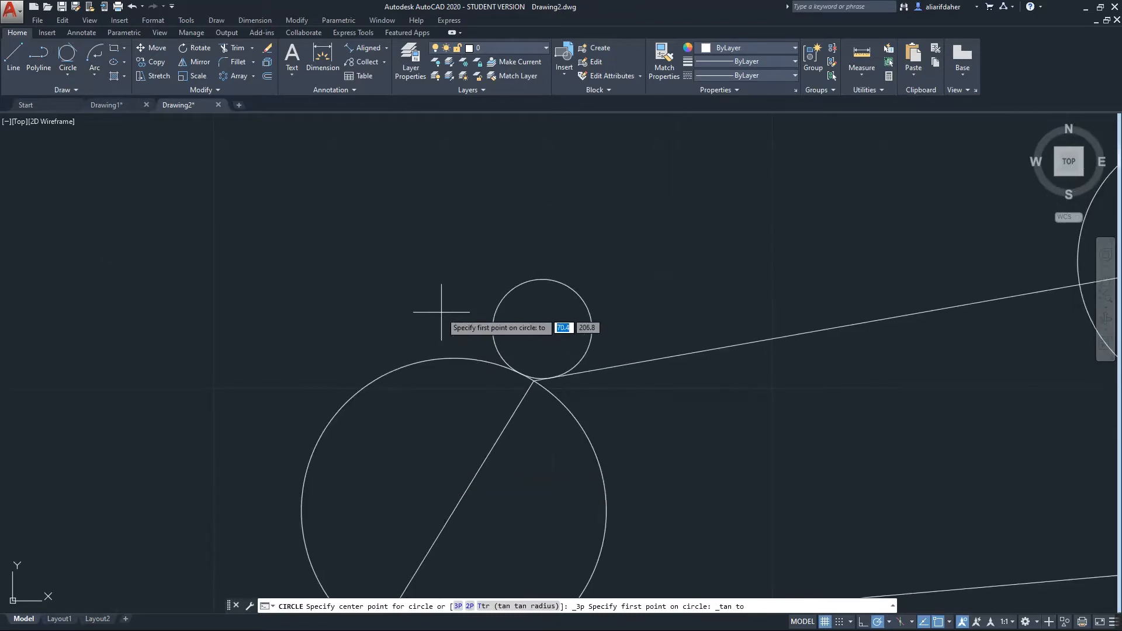
pyautogui.scroll(4, 458, 318)
pyautogui.moveTo(612, 386)
pyautogui.mouseDown(button='middle')
pyautogui.moveTo(344, 460)
pyautogui.moveTo(438, 360)
pyautogui.mouseUp(button='middle')
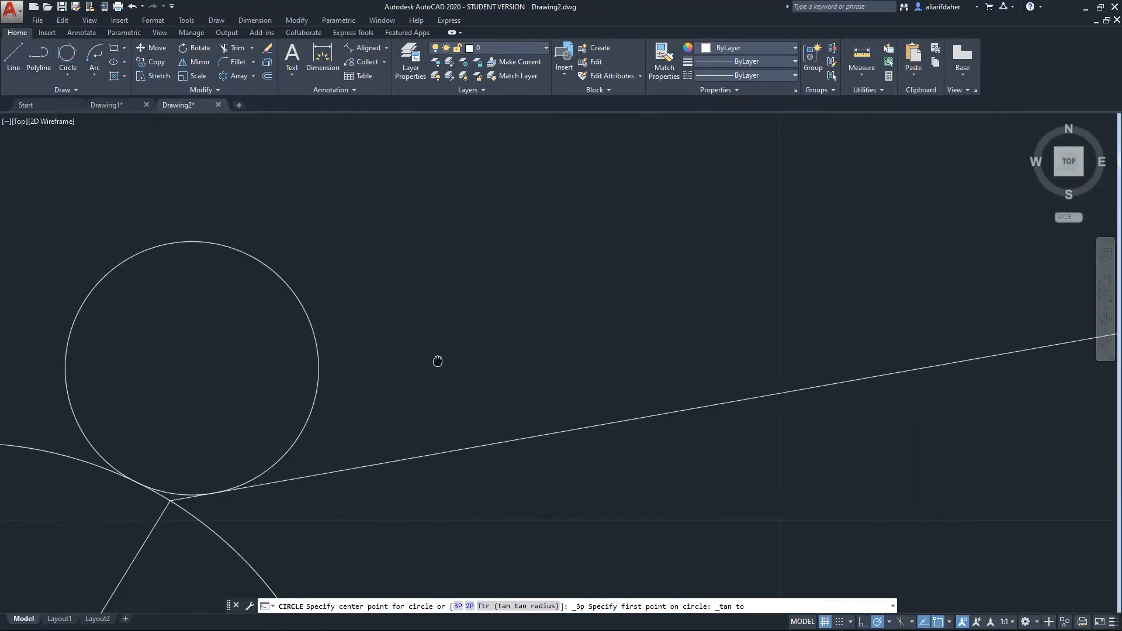
pyautogui.scroll(-6, 452, 378)
pyautogui.moveTo(786, 321); pyautogui.dragTo(578, 364, button='middle')
pyautogui.scroll(6, 569, 356)
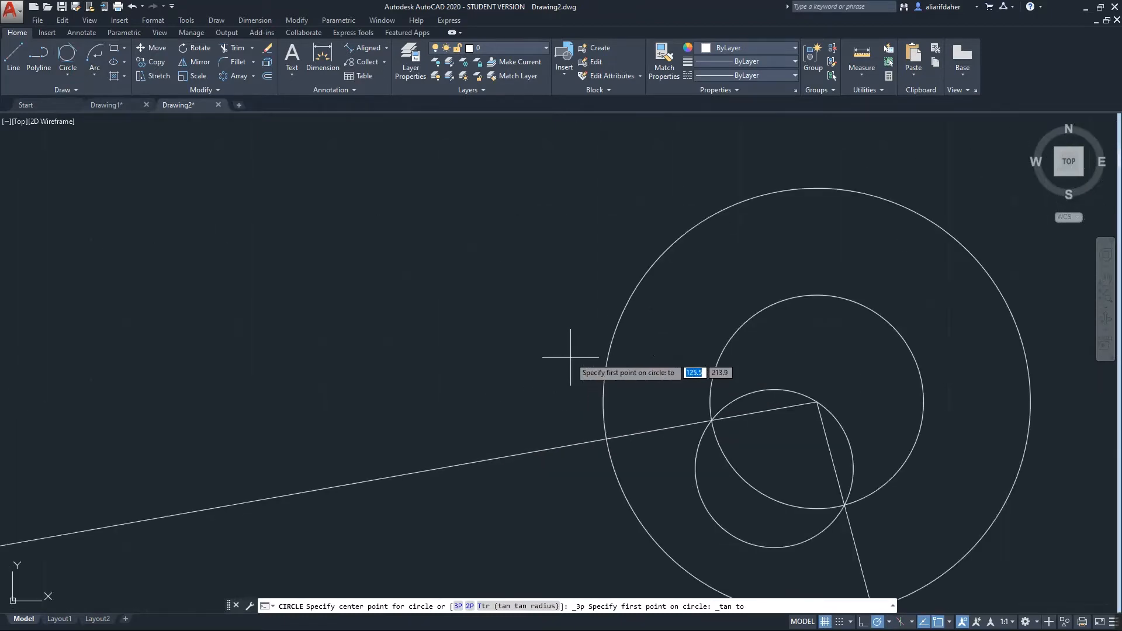
pyautogui.moveTo(656, 391); pyautogui.dragTo(419, 405, button='middle')
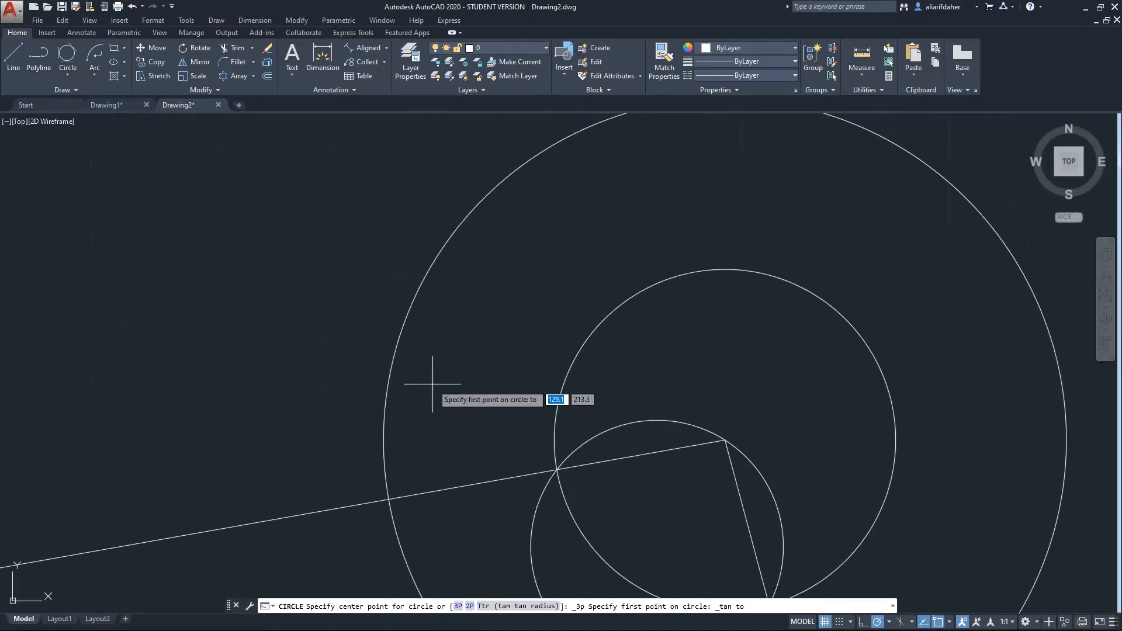
pyautogui.click(395, 351)
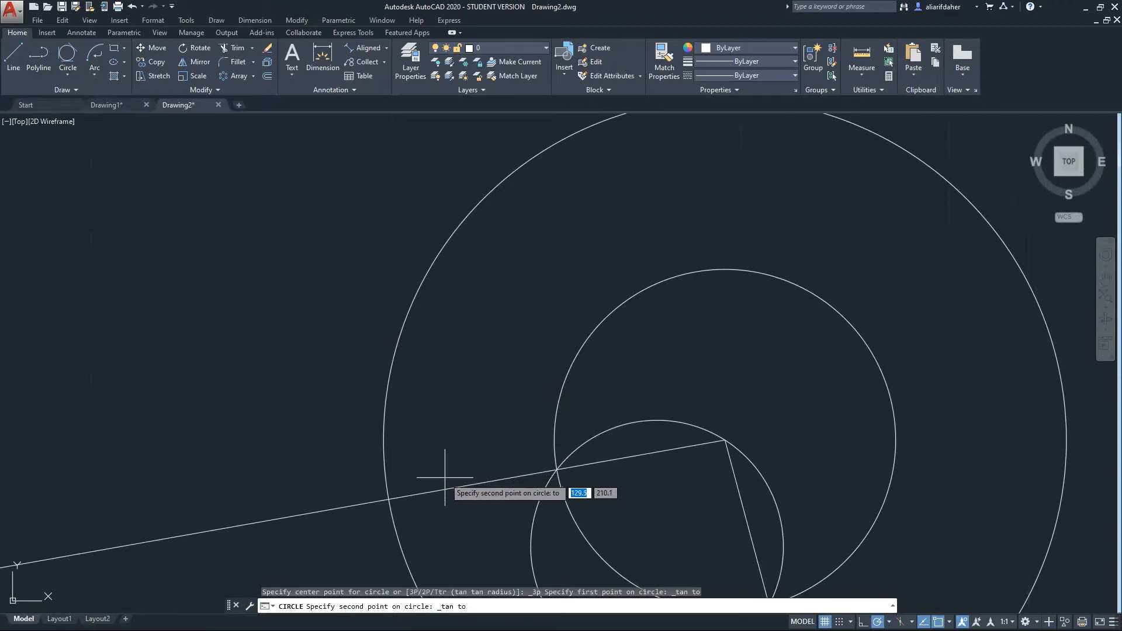
pyautogui.click(465, 485)
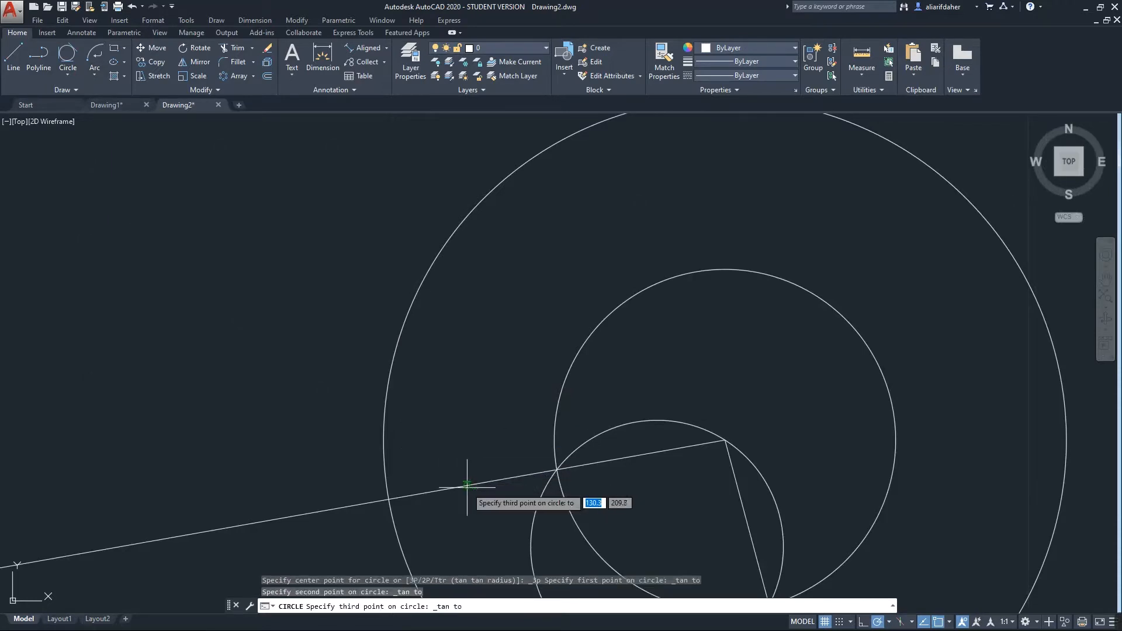
pyautogui.click(565, 376)
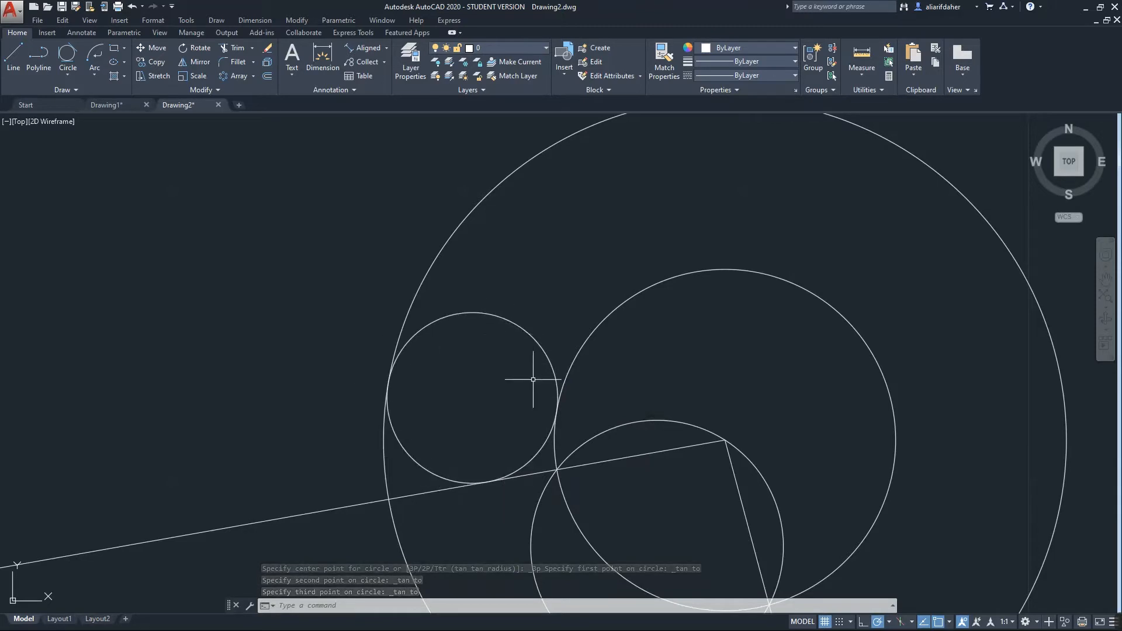
pyautogui.scroll(-7, 467, 396)
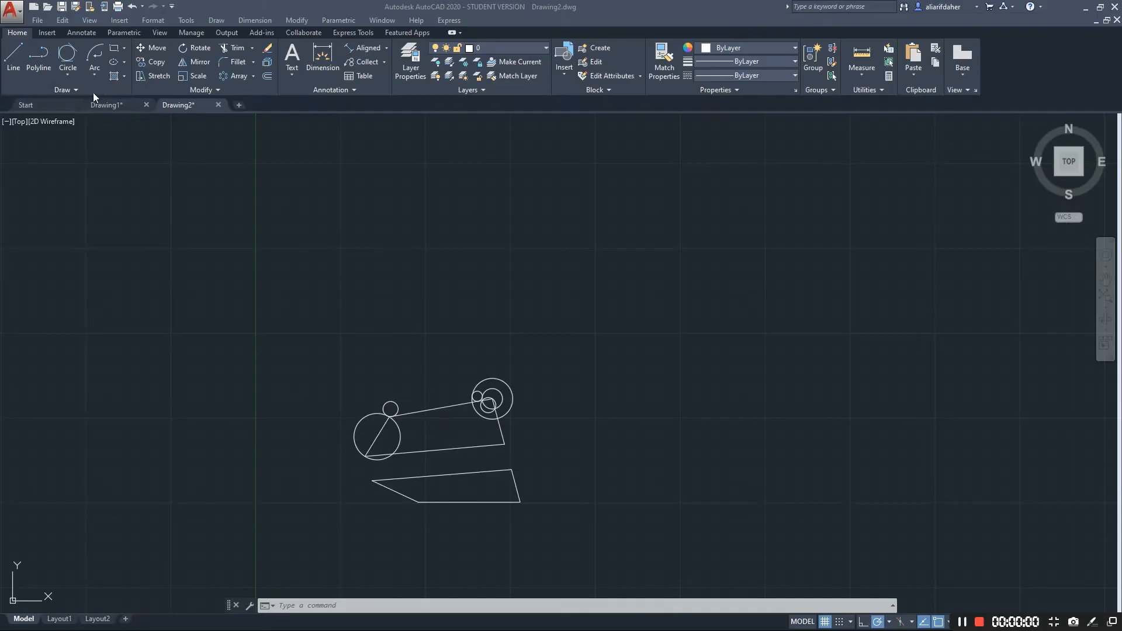
# Draw a 3-Point arc starting above the sketch and ending below its right side
pyautogui.click(96, 75)
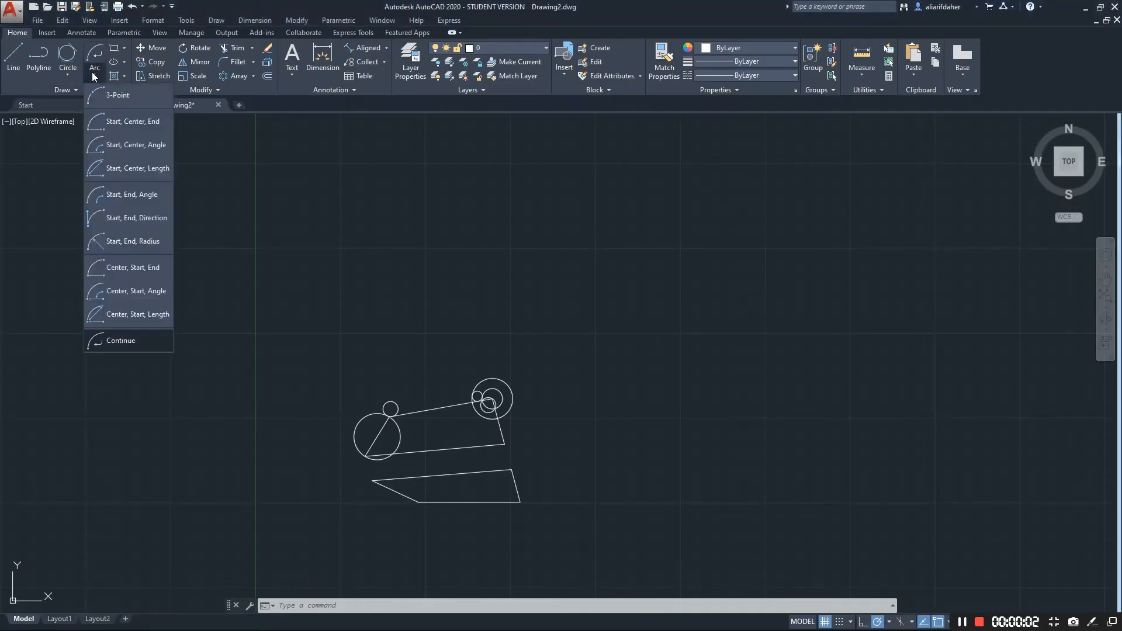
pyautogui.click(111, 92)
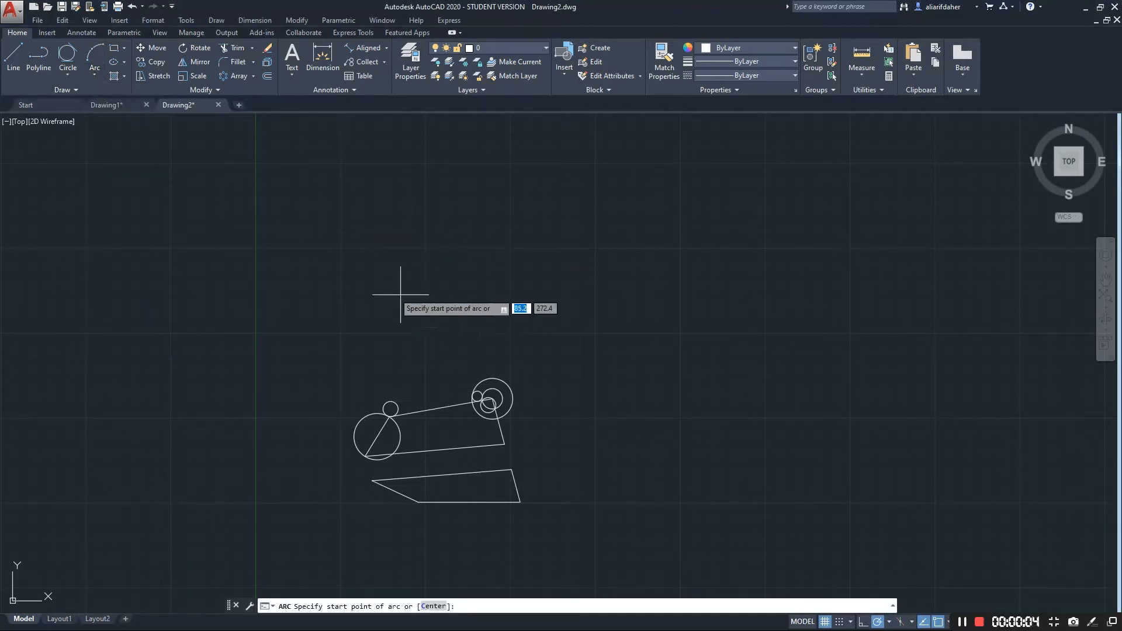
pyautogui.click(358, 276)
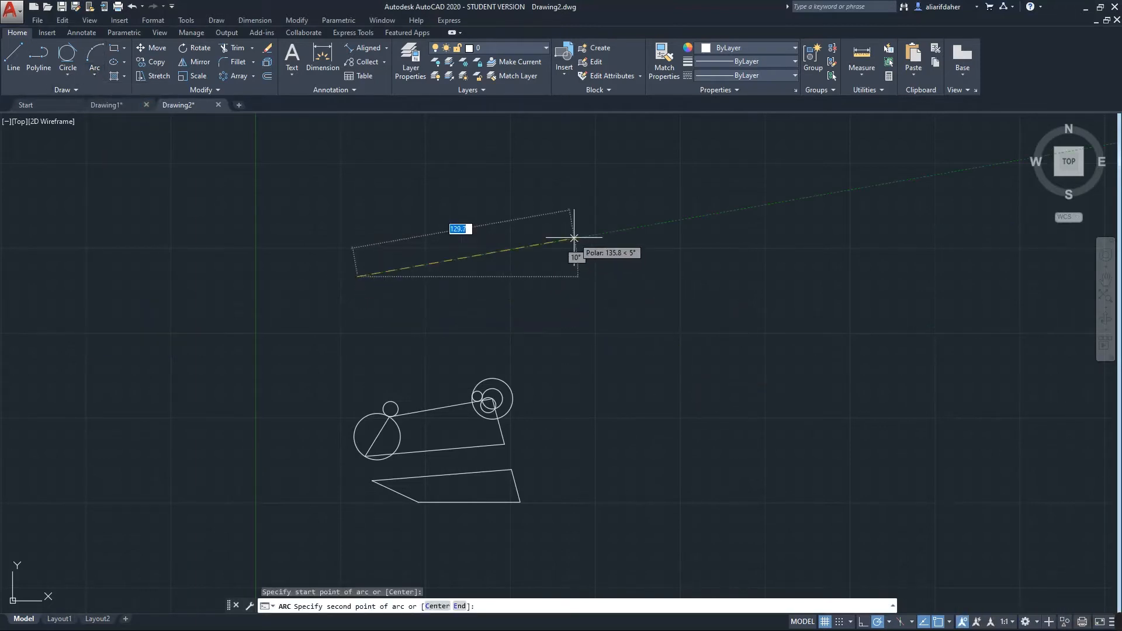
pyautogui.click(581, 277)
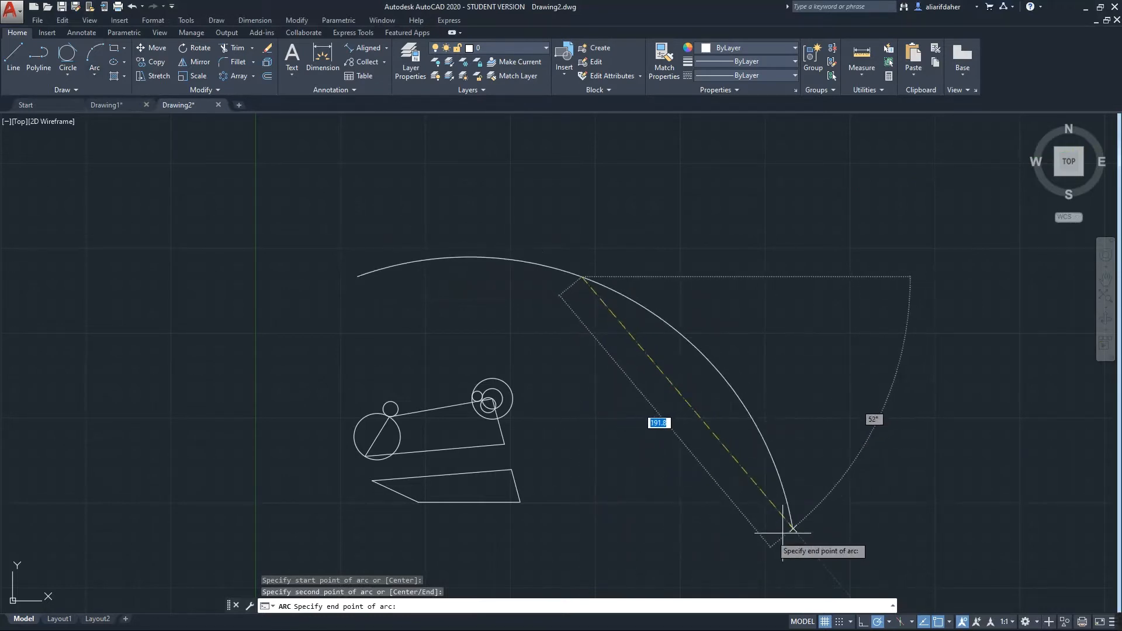
pyautogui.click(657, 520)
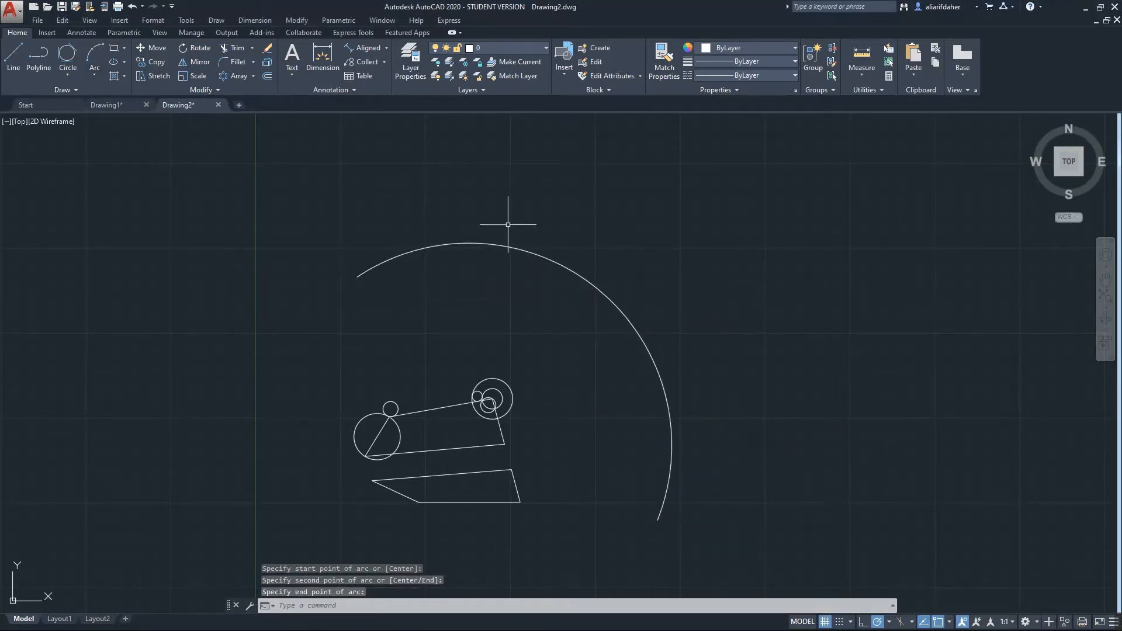
pyautogui.scroll(2, 483, 398)
pyautogui.scroll(-2, 559, 374)
pyautogui.moveTo(559, 375); pyautogui.dragTo(617, 314, button='middle')
pyautogui.moveTo(676, 423); pyautogui.dragTo(644, 444, button='middle')
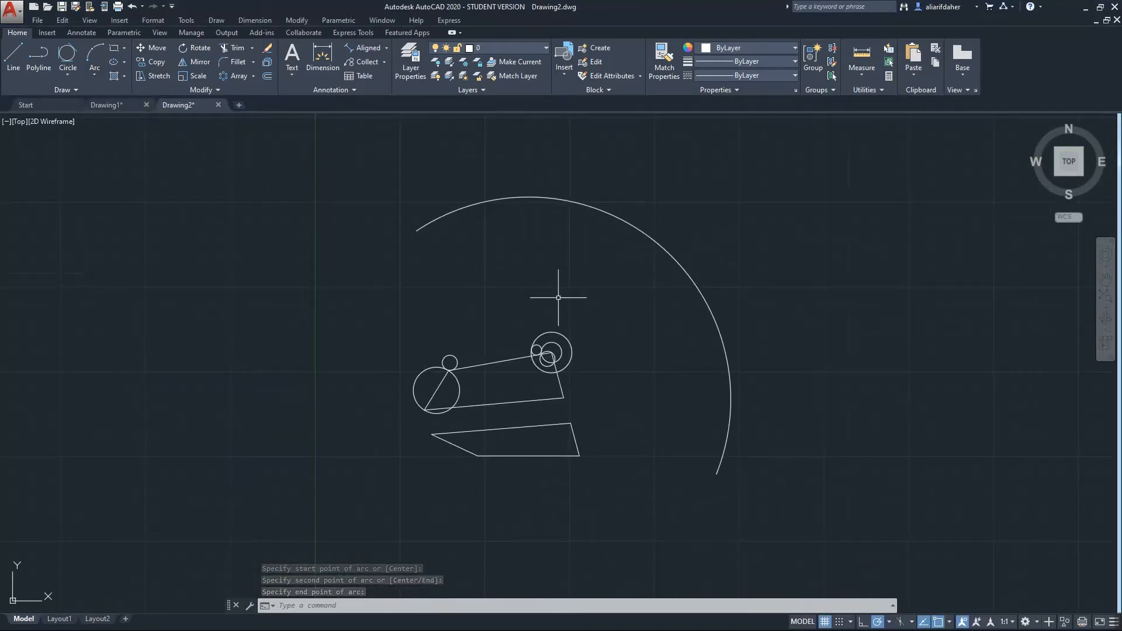
pyautogui.click(94, 72)
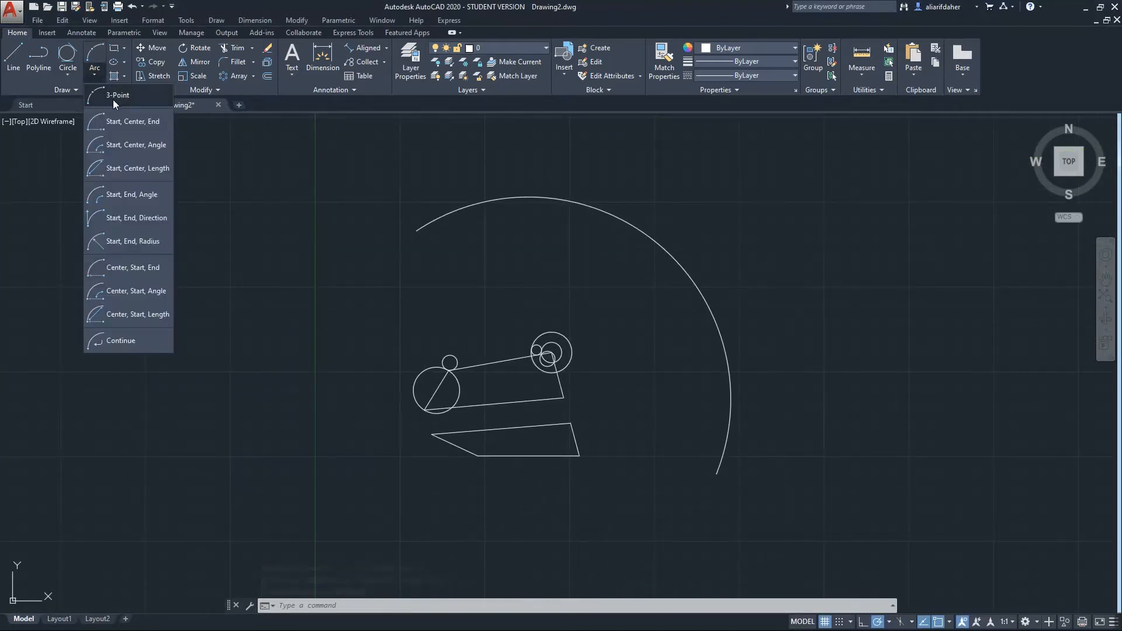
# Draw a start-centre-end arc from the small circle's centre, centred on the slanted line's midpoint, ending near the right-hand circles
pyautogui.click(145, 125)
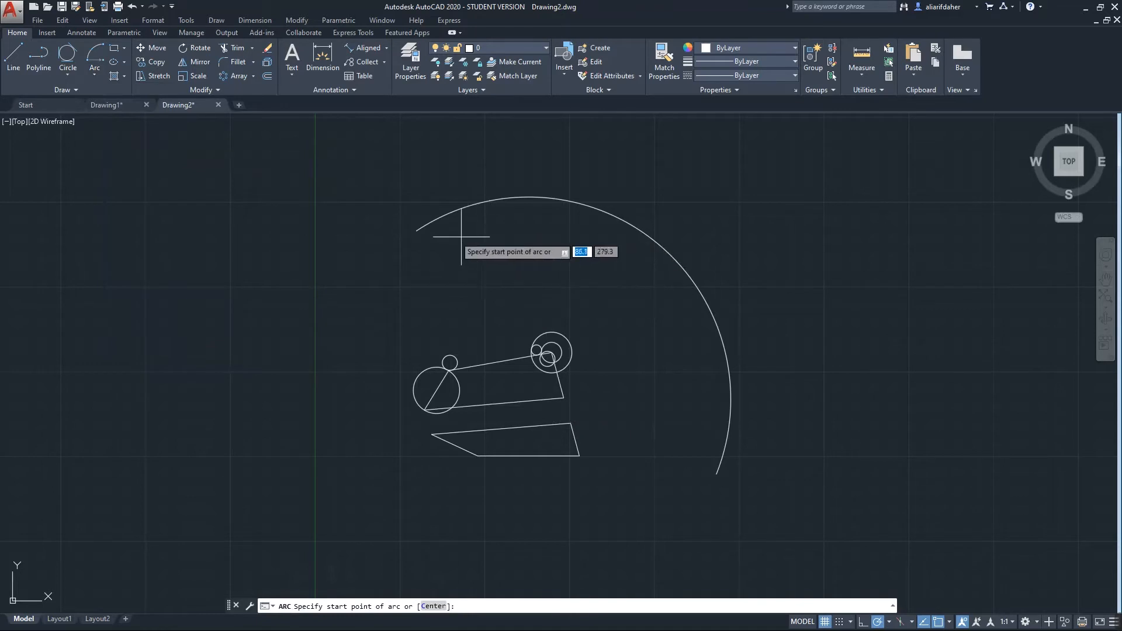
pyautogui.click(450, 362)
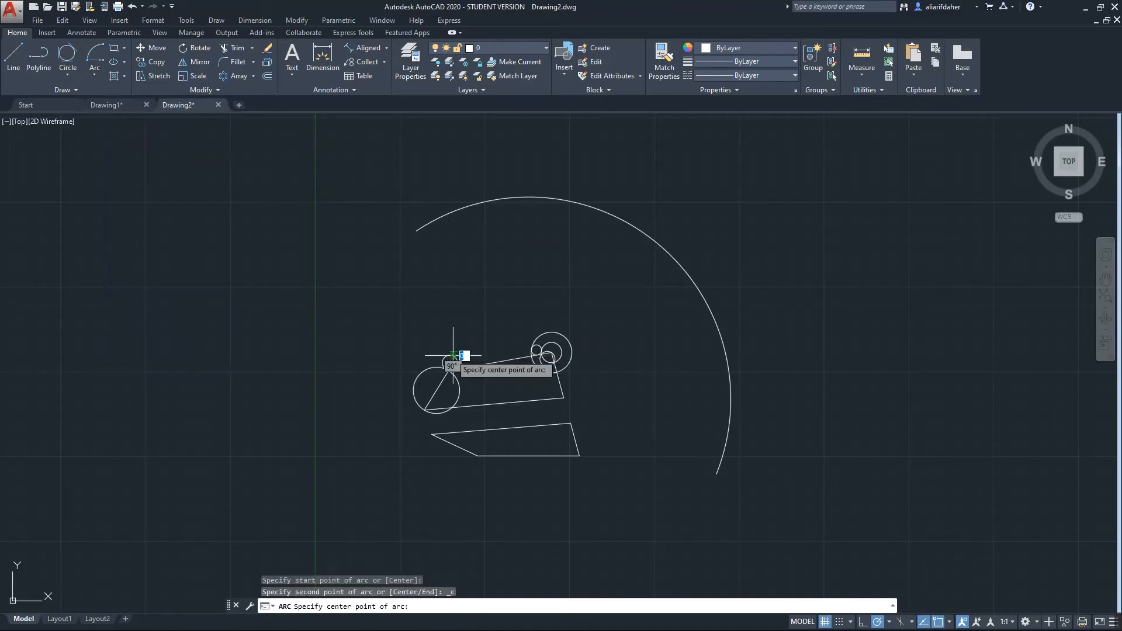
pyautogui.click(493, 363)
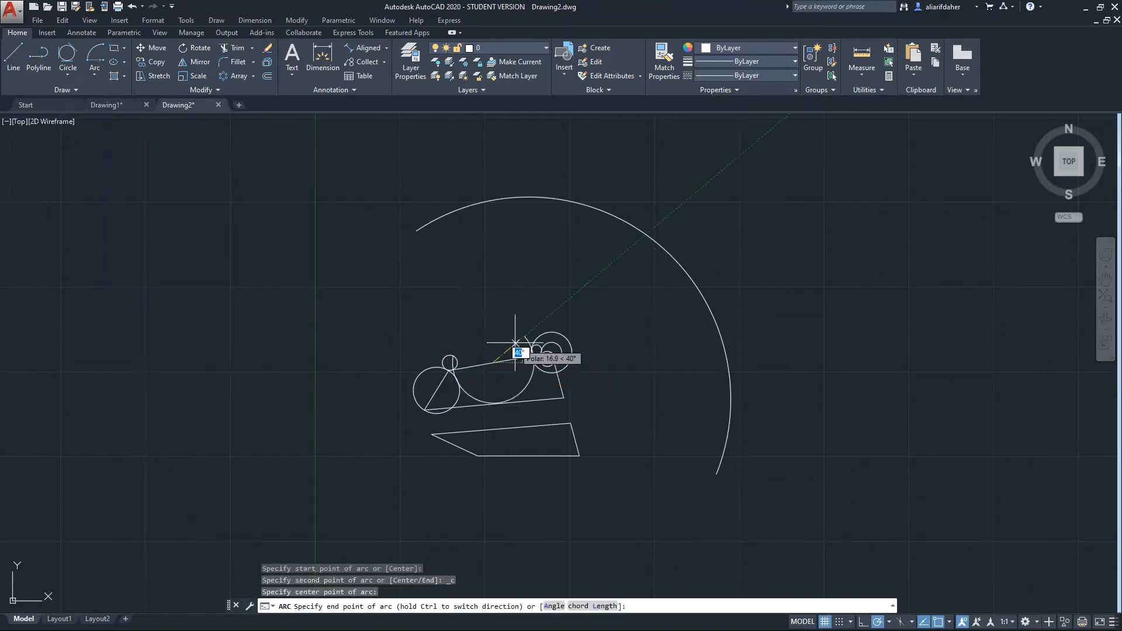
pyautogui.scroll(5, 525, 345)
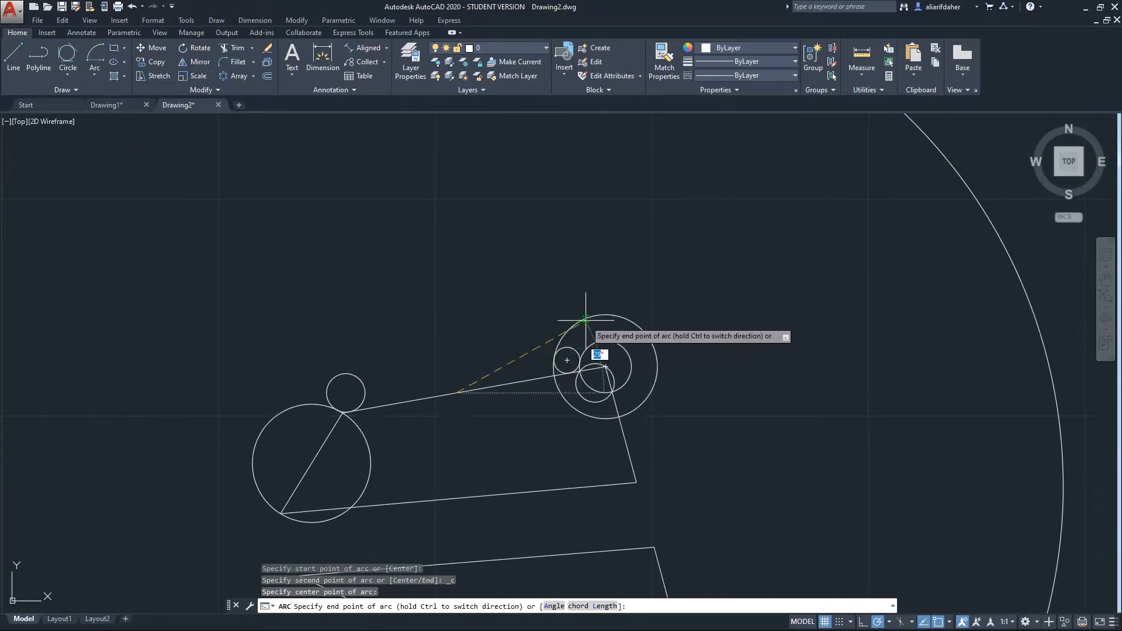
pyautogui.click(593, 345)
pyautogui.scroll(4, 409, 403)
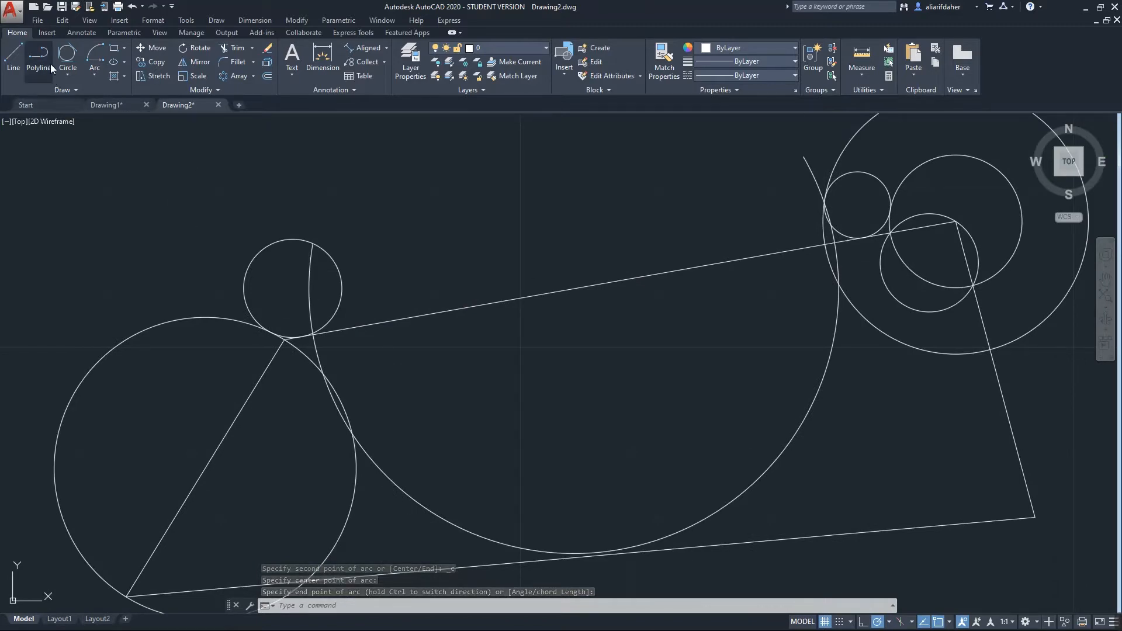
pyautogui.click(94, 75)
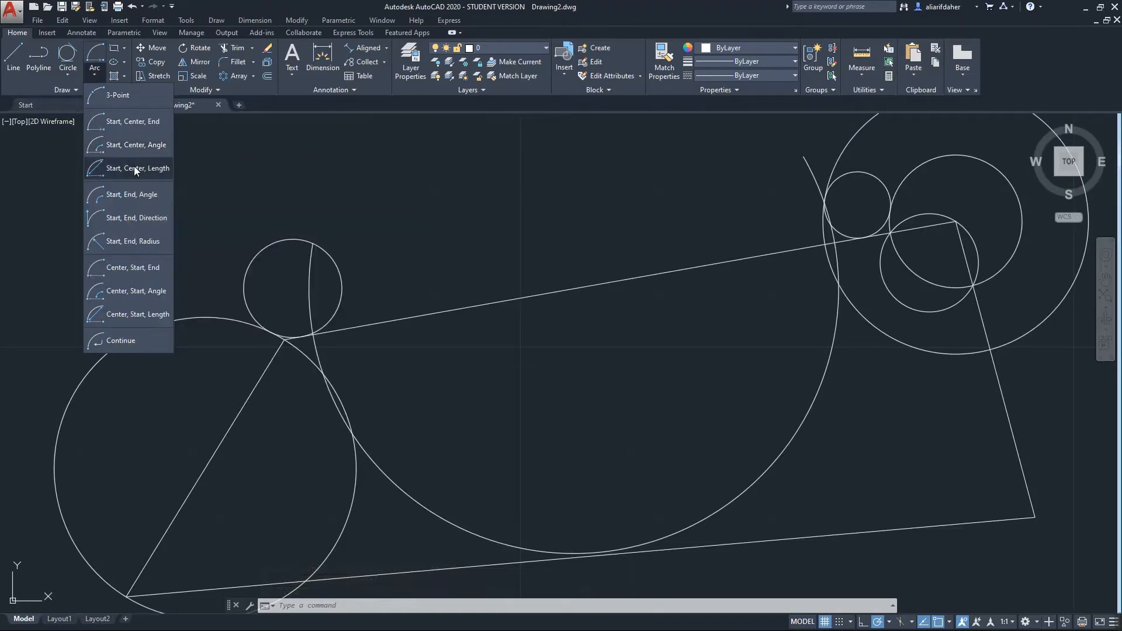
# Draw a small start-end-angle arc from the small left circle to a point on the slanted line
pyautogui.click(151, 200)
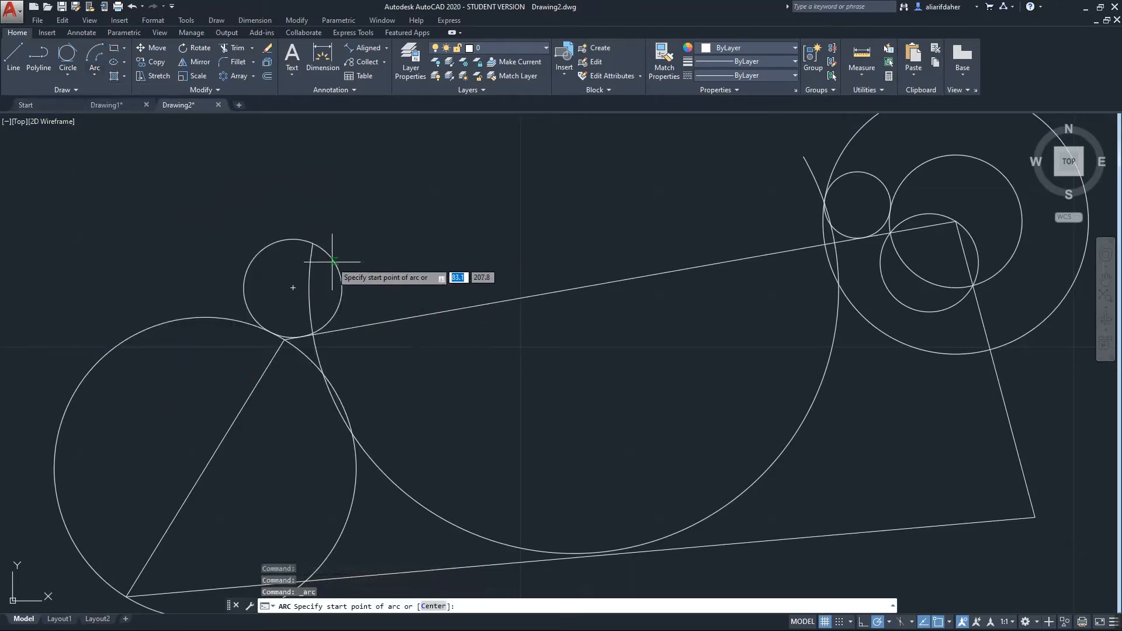
pyautogui.click(336, 263)
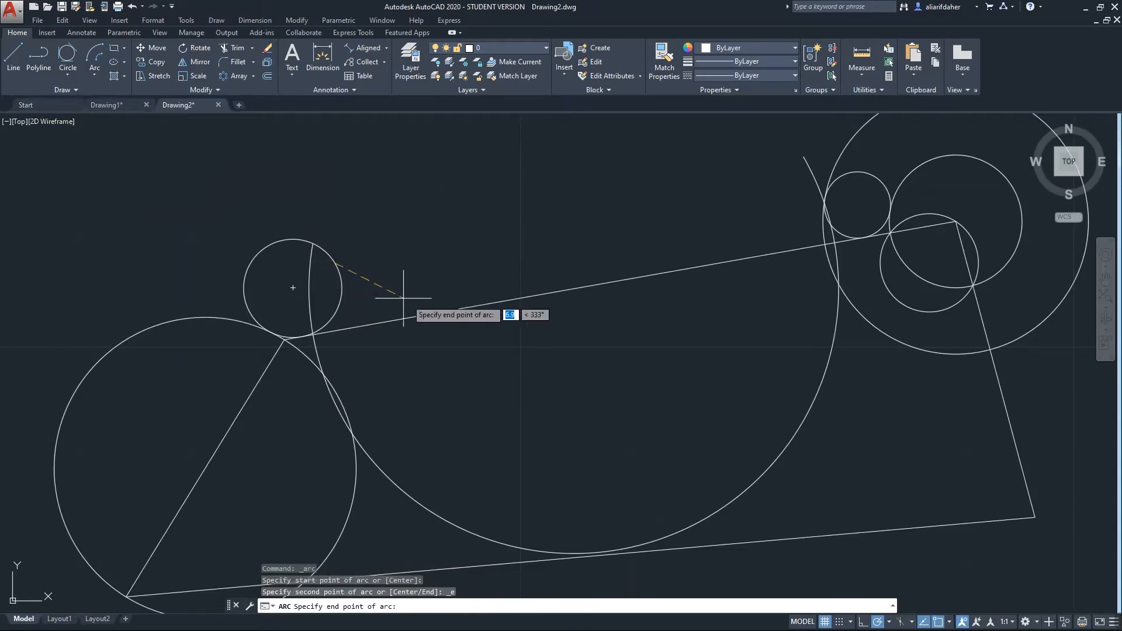
pyautogui.click(456, 309)
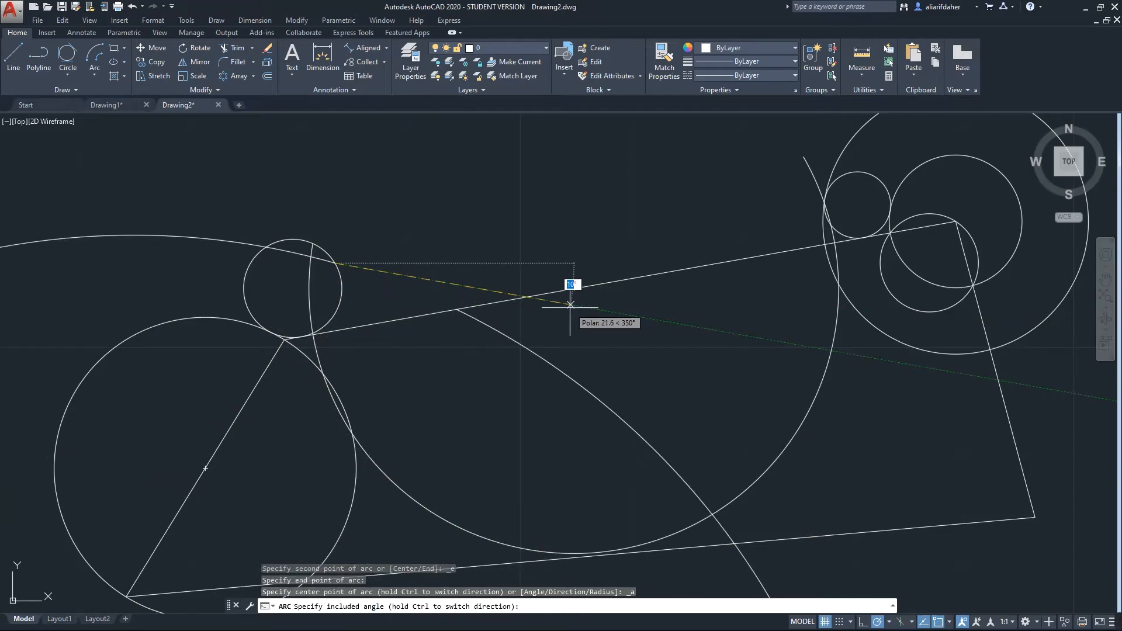
pyautogui.click(183, 315)
pyautogui.scroll(-2, 506, 316)
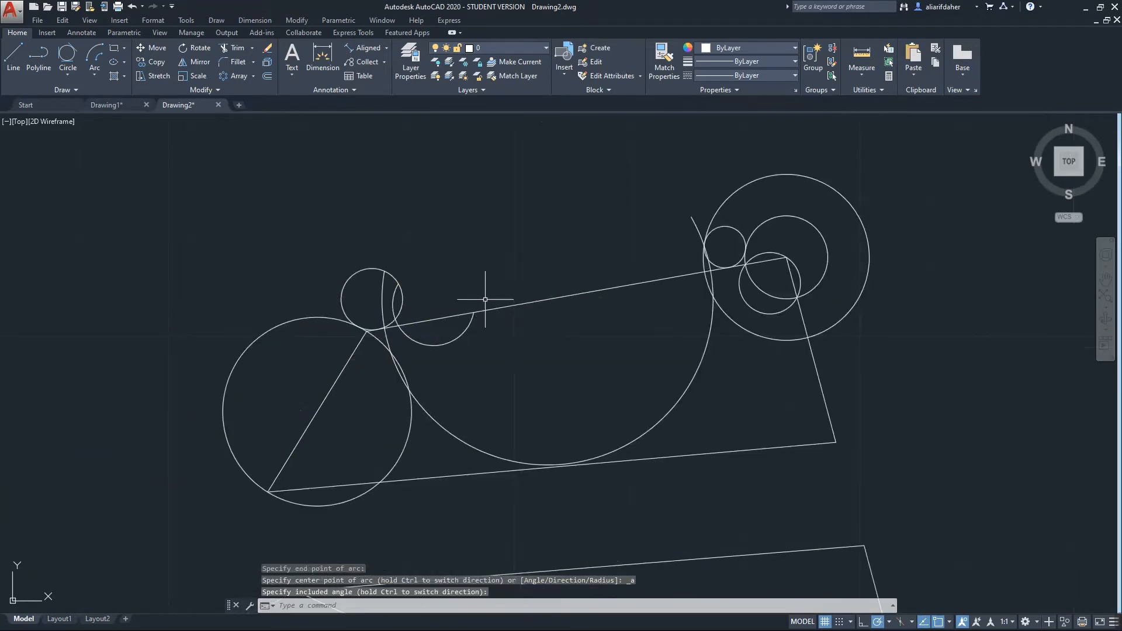
pyautogui.click(96, 75)
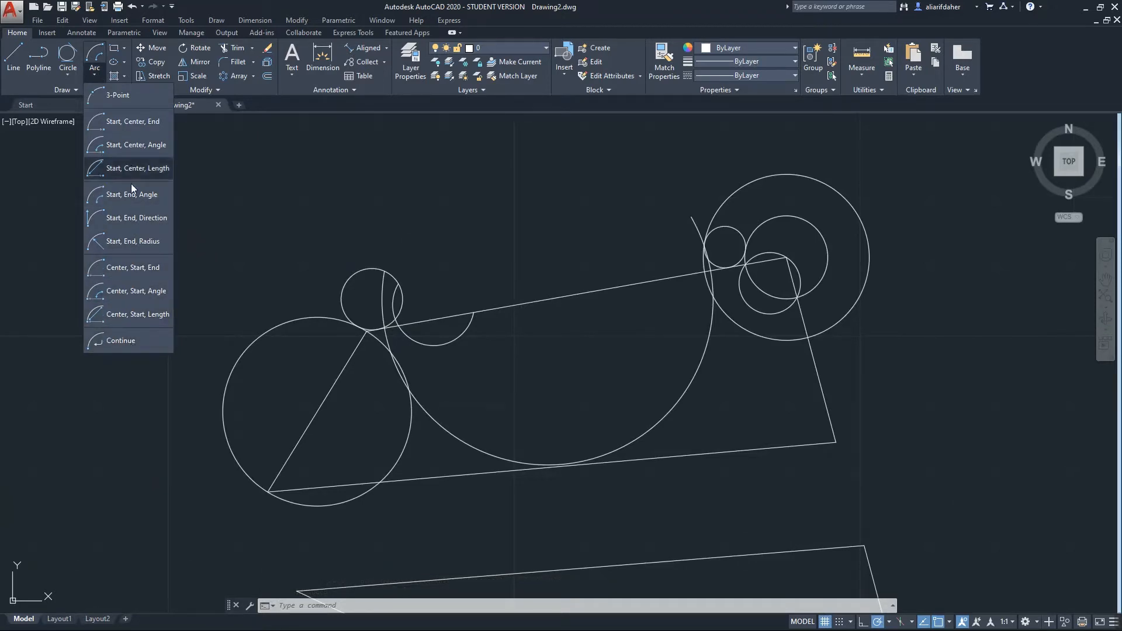
# Continue a tangent arc from the small arc's end, curving up and right across the sloping line
pyautogui.click(130, 340)
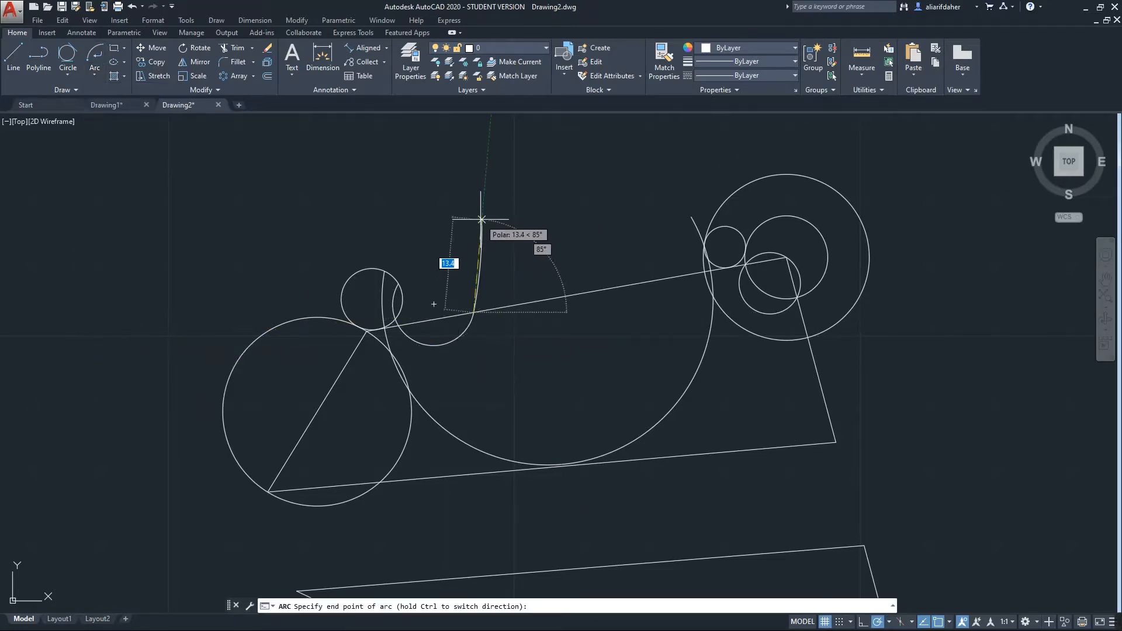
pyautogui.moveTo(508, 233); pyautogui.dragTo(521, 313, button='middle')
pyautogui.click(539, 312)
pyautogui.scroll(6, 489, 352)
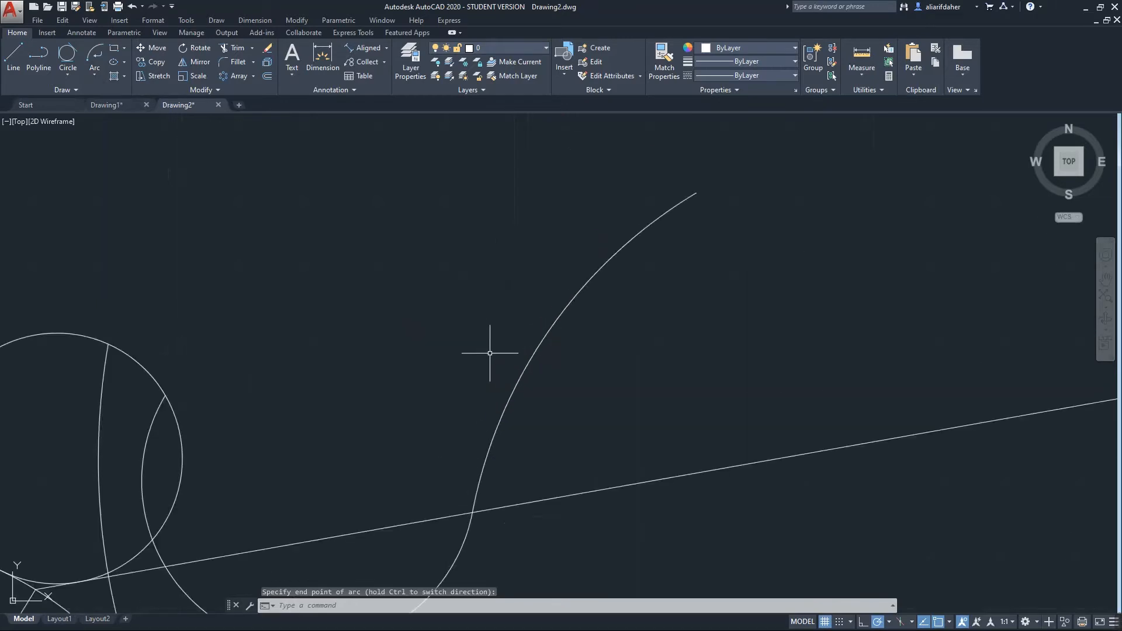
pyautogui.scroll(-2, 569, 346)
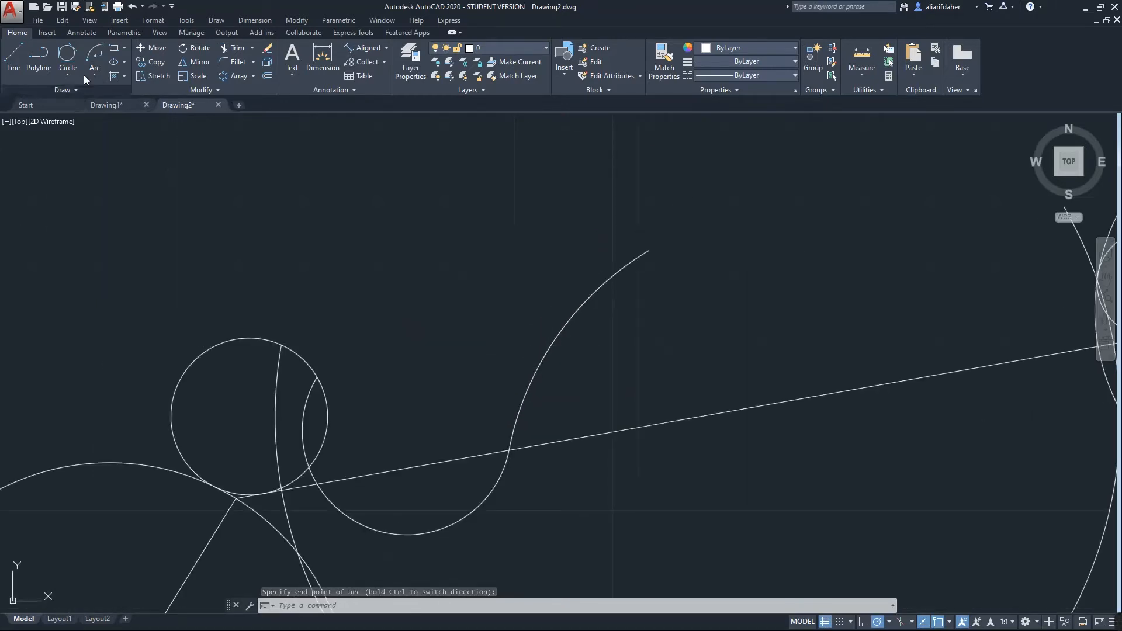
pyautogui.click(69, 90)
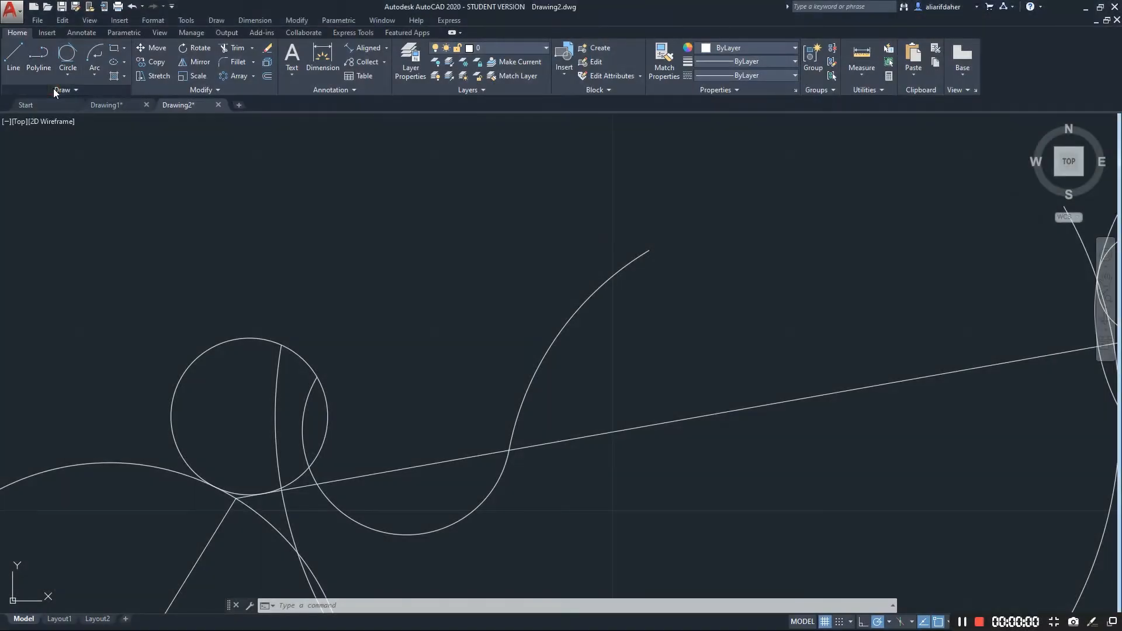
# Start a spline above the left circles, placing its first four fit points
pyautogui.click(69, 91)
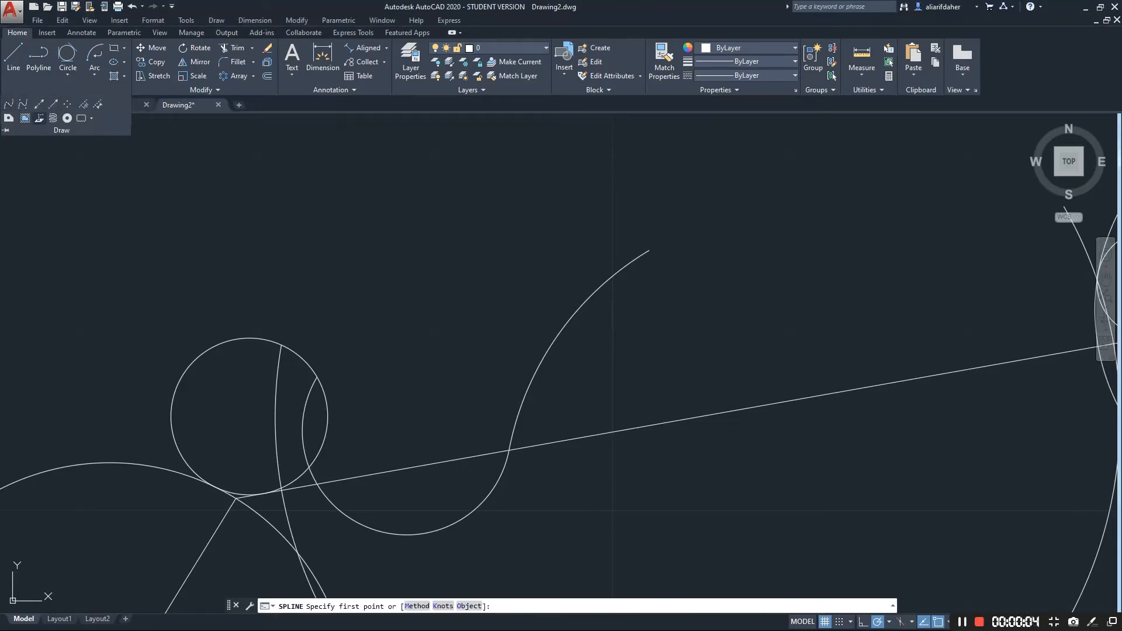
pyautogui.scroll(-2, 230, 301)
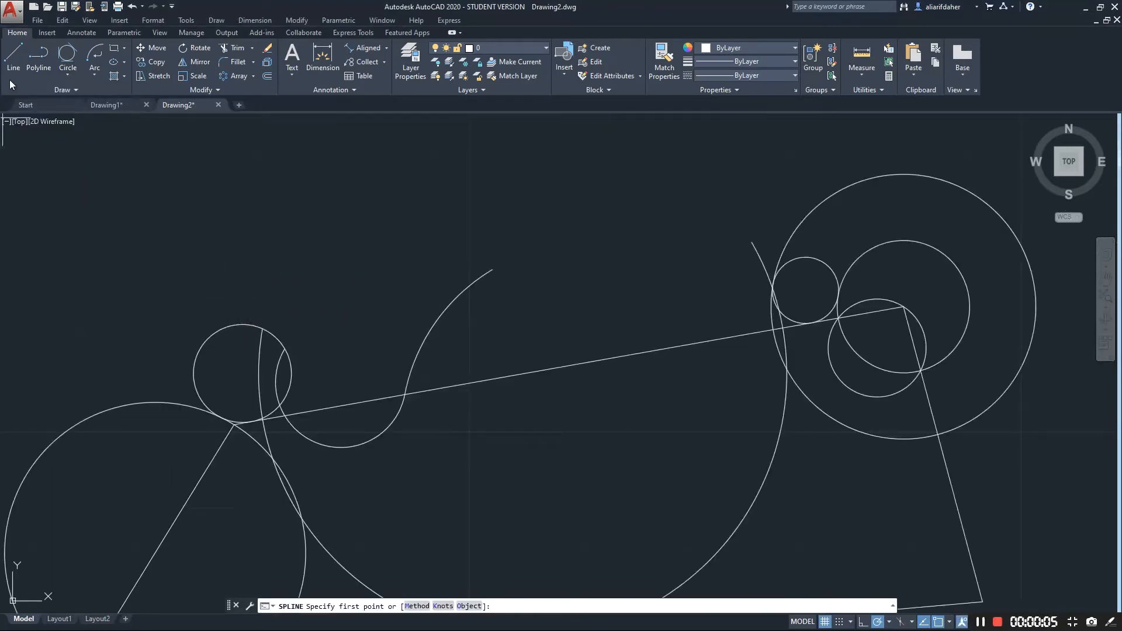
pyautogui.click(52, 88)
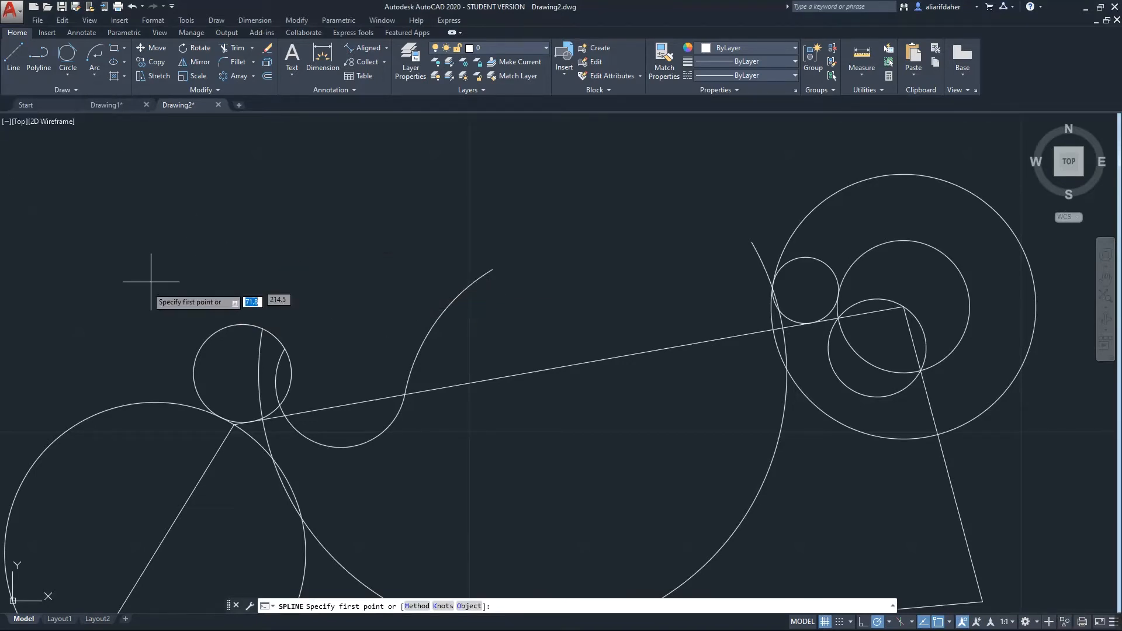
pyautogui.scroll(-3, 338, 263)
pyautogui.click(278, 313)
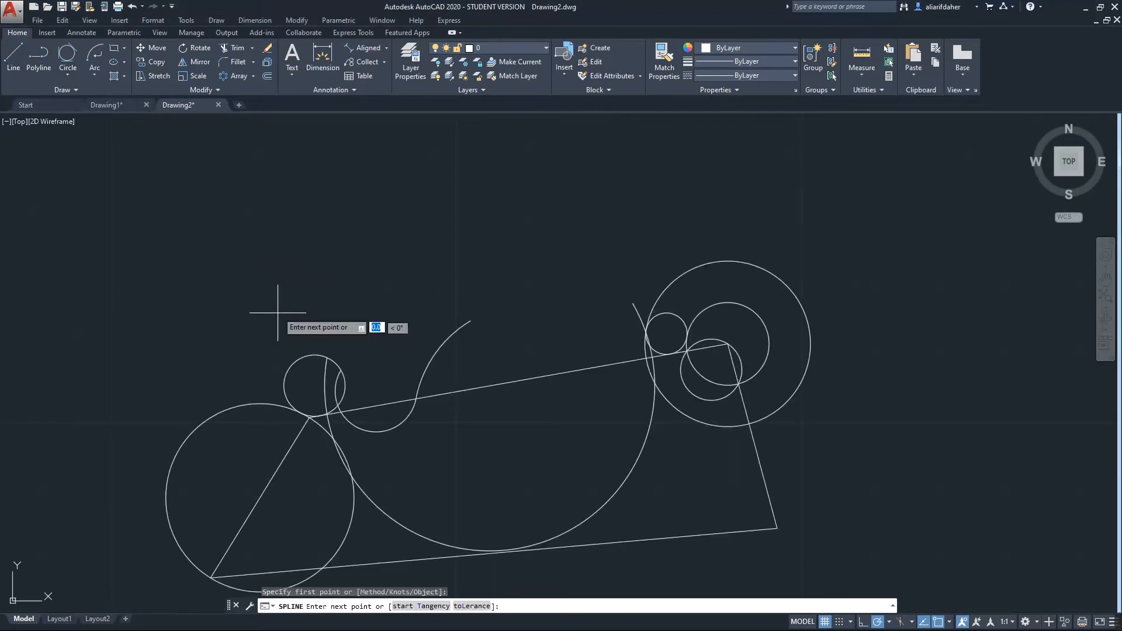
pyautogui.click(324, 212)
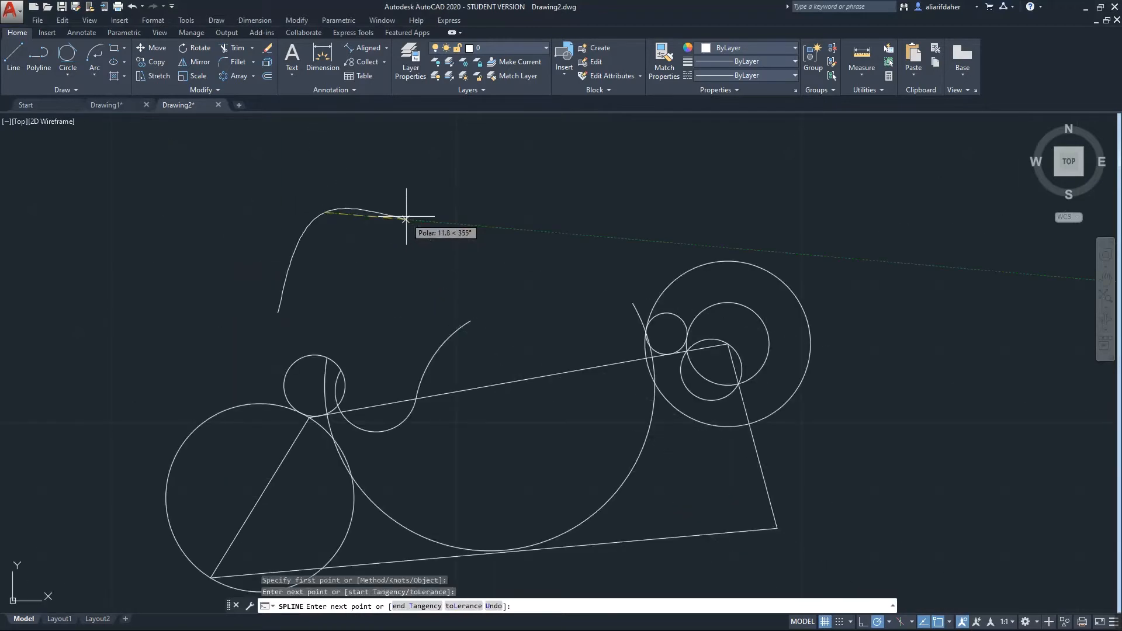
pyautogui.click(369, 210)
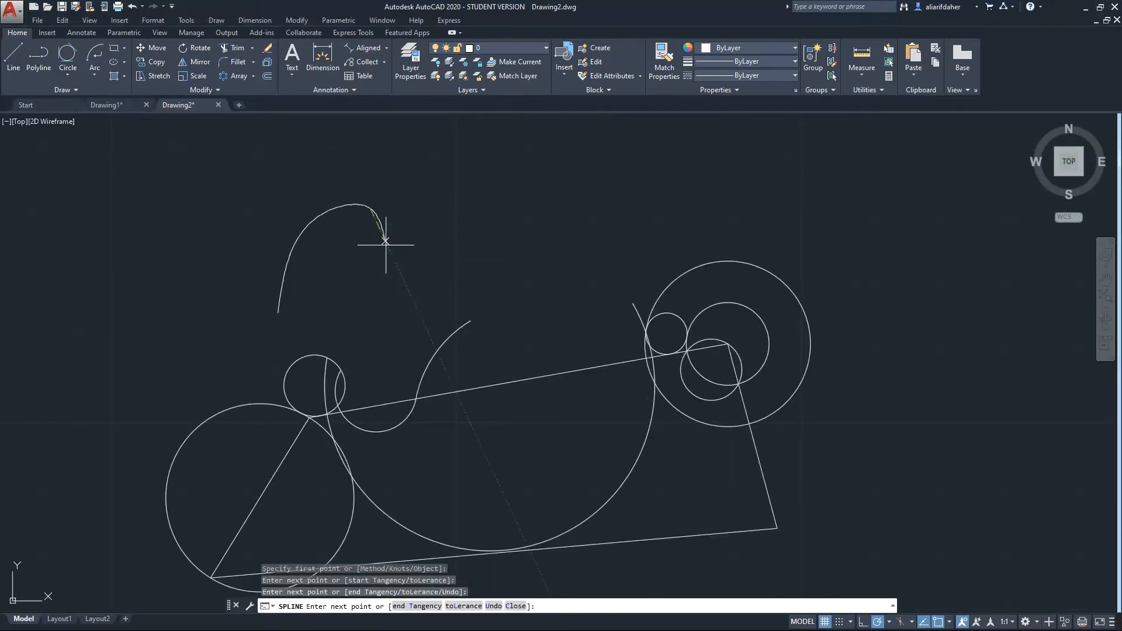
pyautogui.click(360, 321)
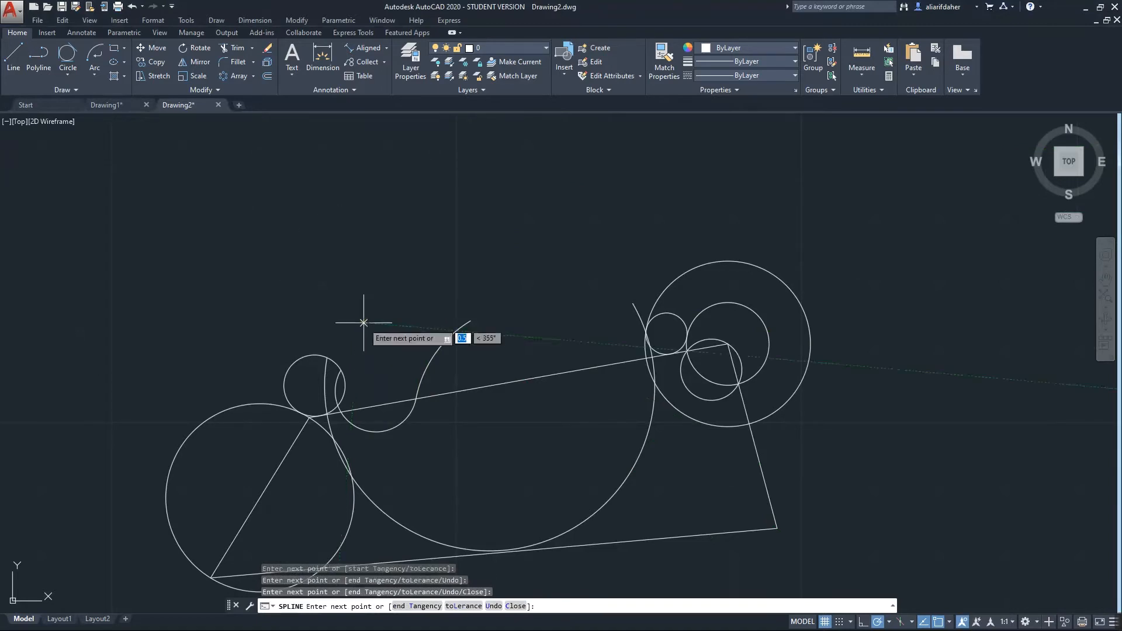
# Add the remaining fit points and close the spline loop back at its start point
pyautogui.click(252, 351)
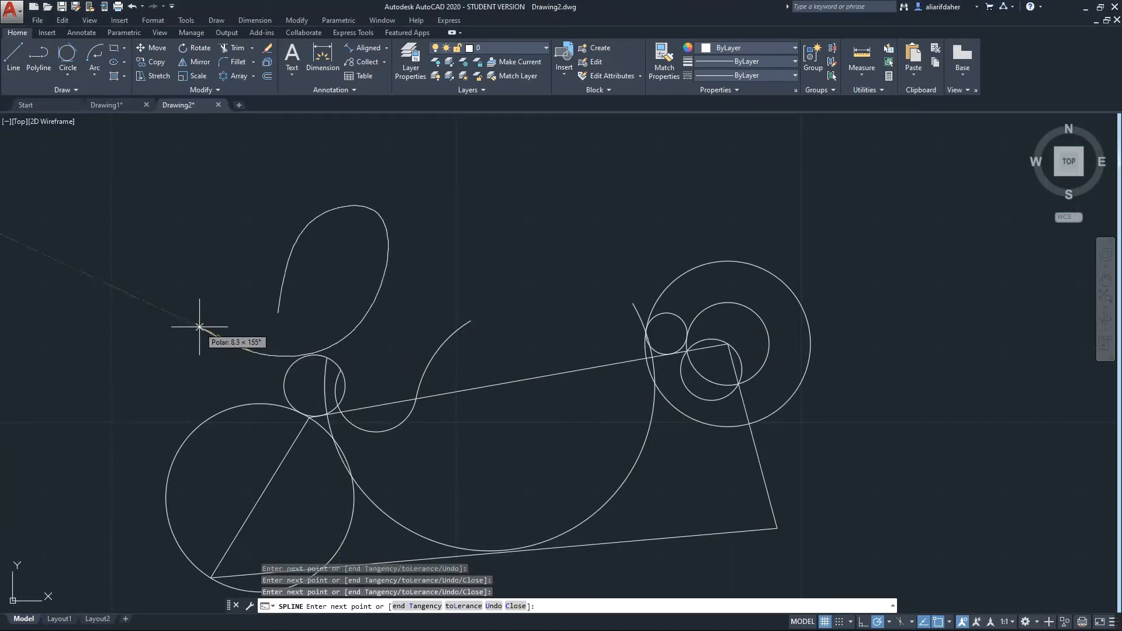
pyautogui.click(235, 322)
pyautogui.click(278, 313)
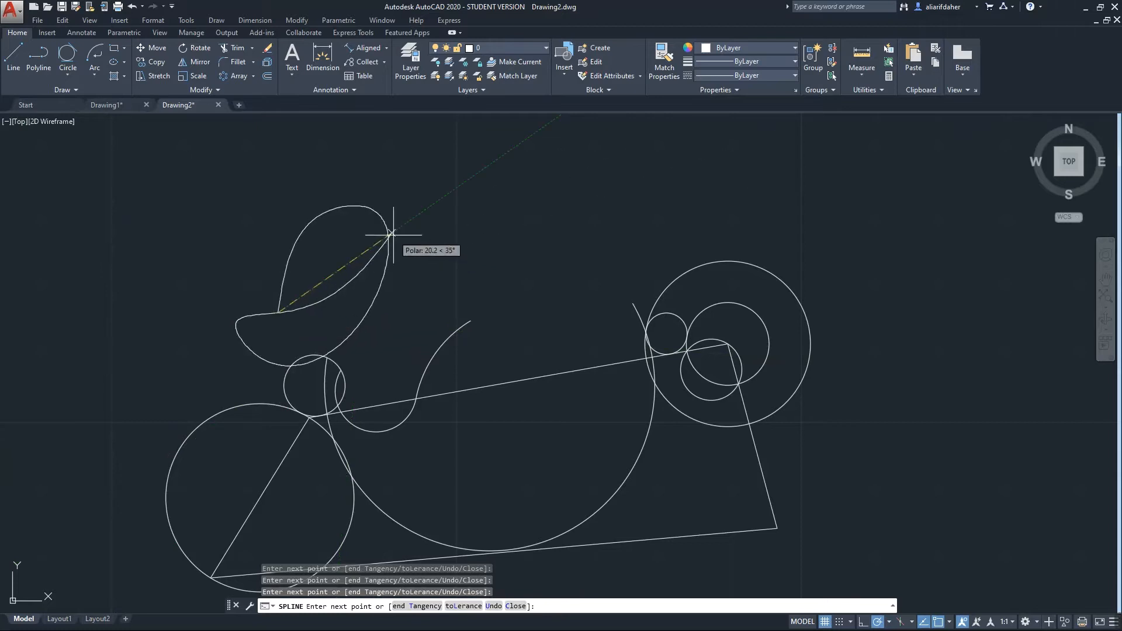
pyautogui.press('Return')
pyautogui.scroll(4, 269, 303)
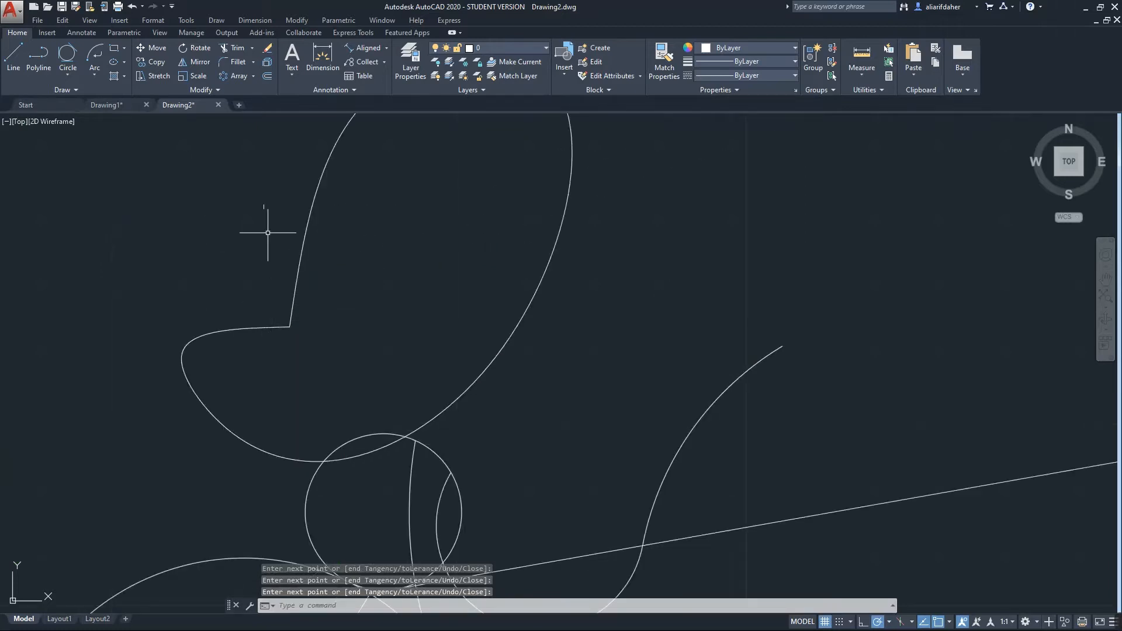
pyautogui.scroll(-6, 268, 233)
pyautogui.scroll(2, 309, 226)
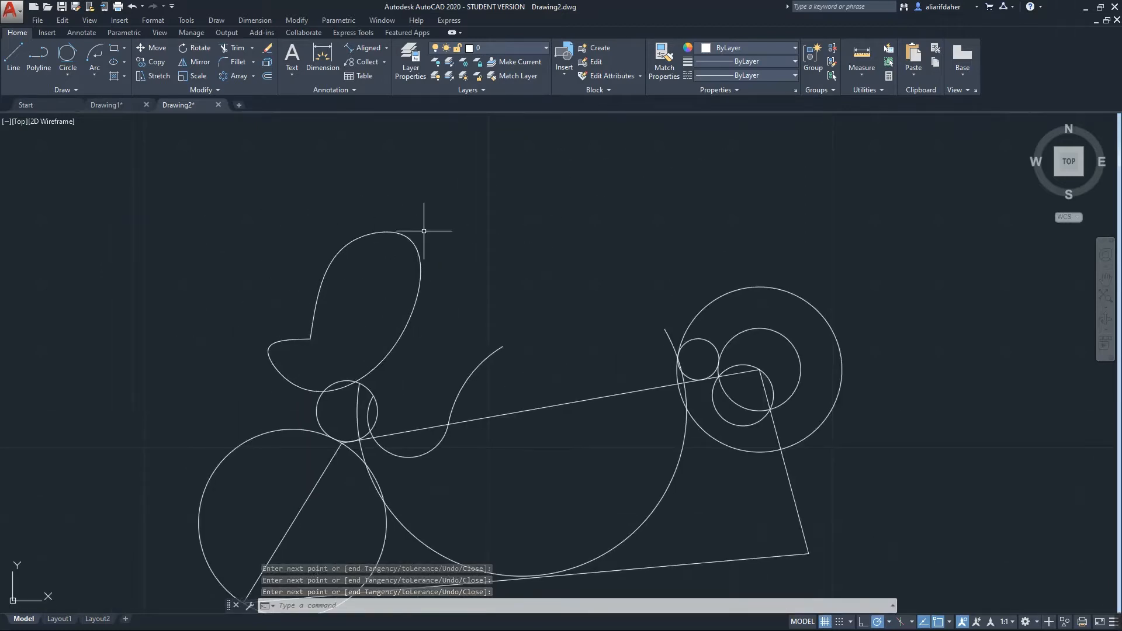
pyautogui.click(67, 91)
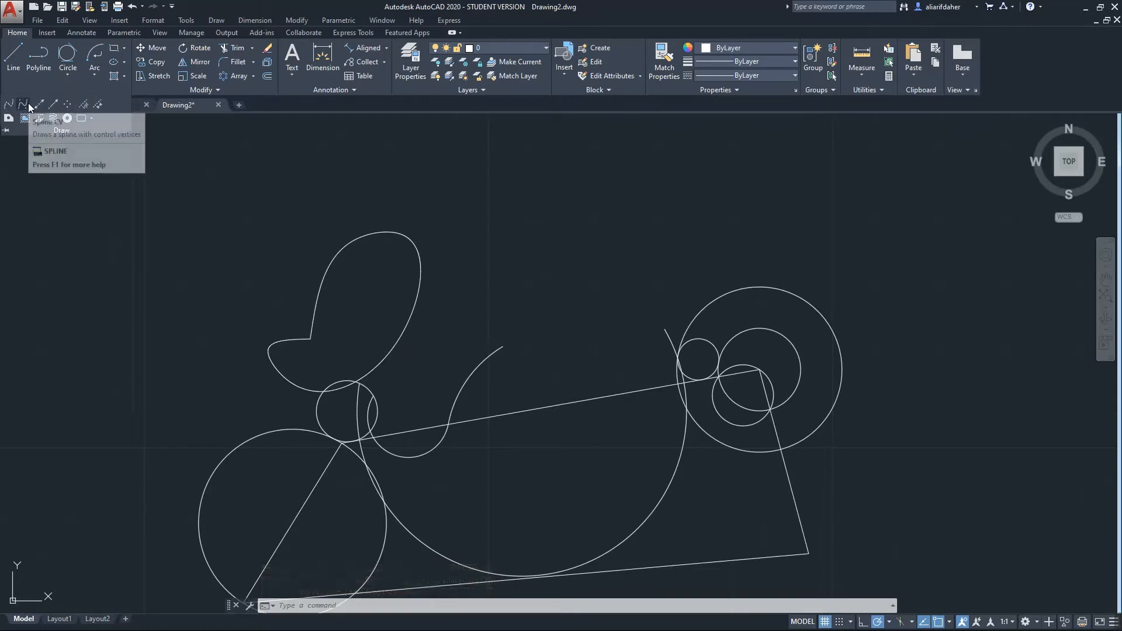
# Draw a closed teardrop-shaped control-vertex spline up and right of the leaf loop
pyautogui.click(25, 106)
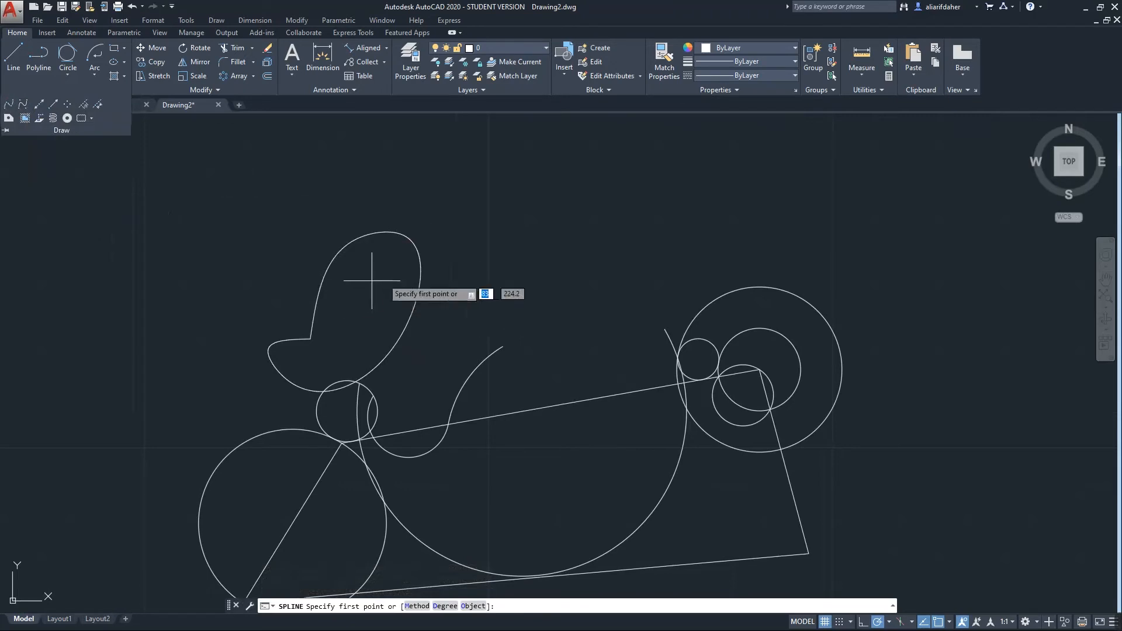
pyautogui.click(463, 237)
pyautogui.click(510, 264)
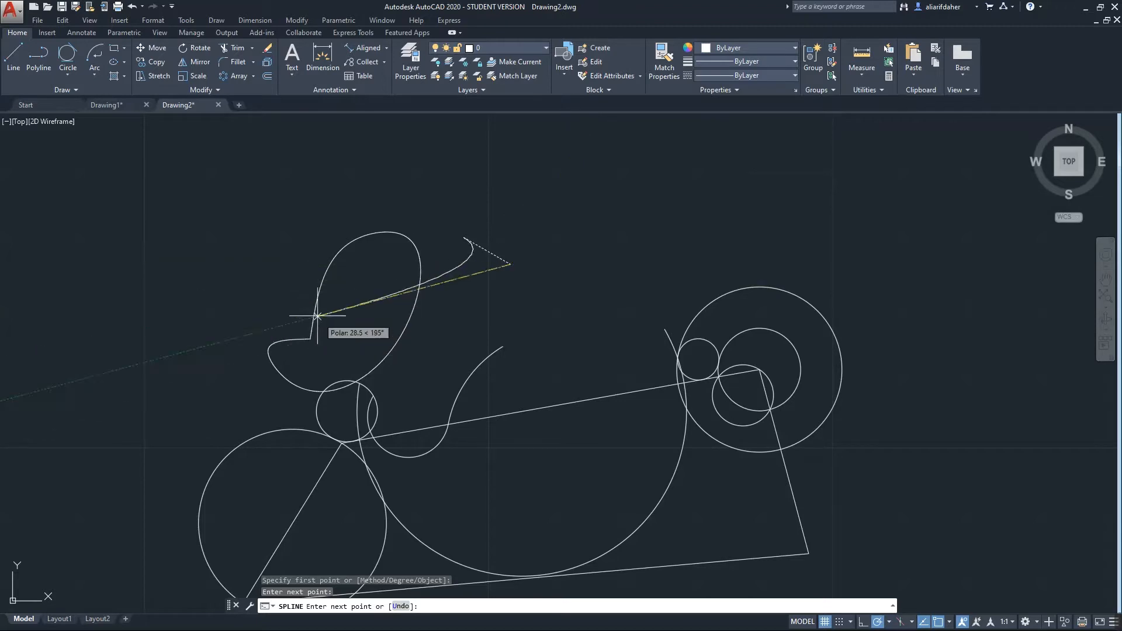
pyautogui.moveTo(552, 205); pyautogui.dragTo(569, 296, button='middle')
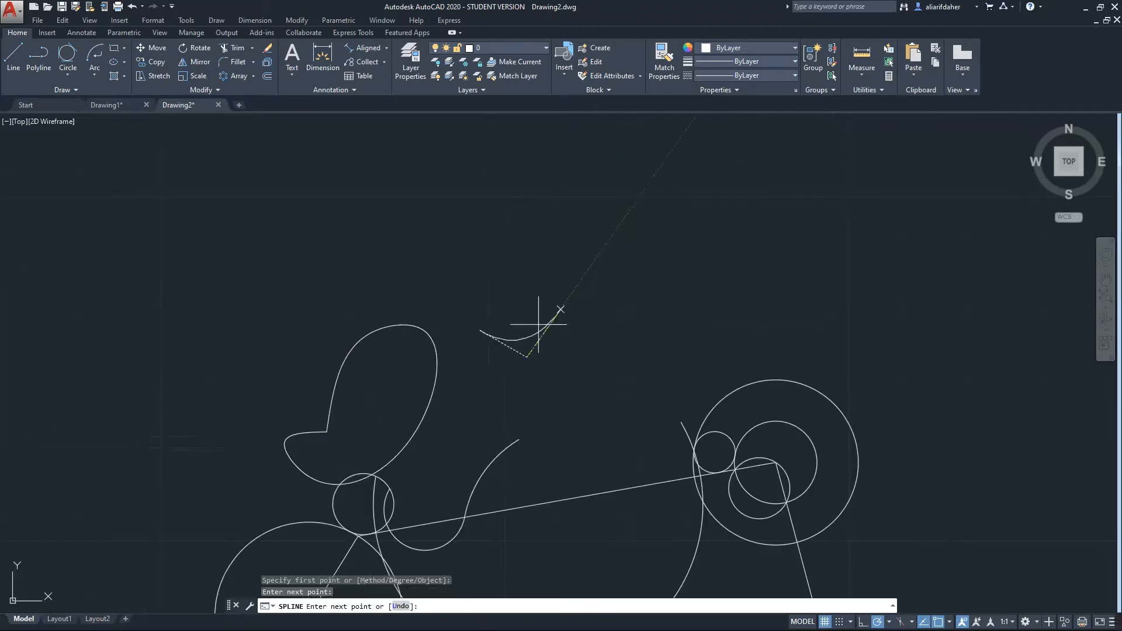
pyautogui.scroll(3, 537, 325)
pyautogui.click(619, 297)
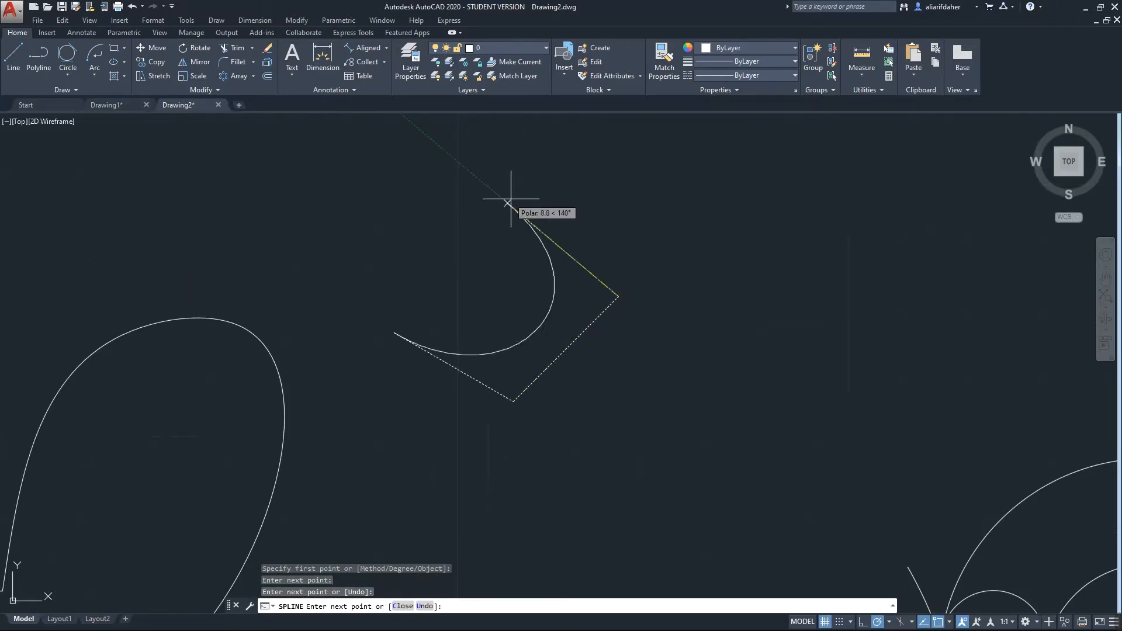
pyautogui.click(502, 200)
pyautogui.click(390, 332)
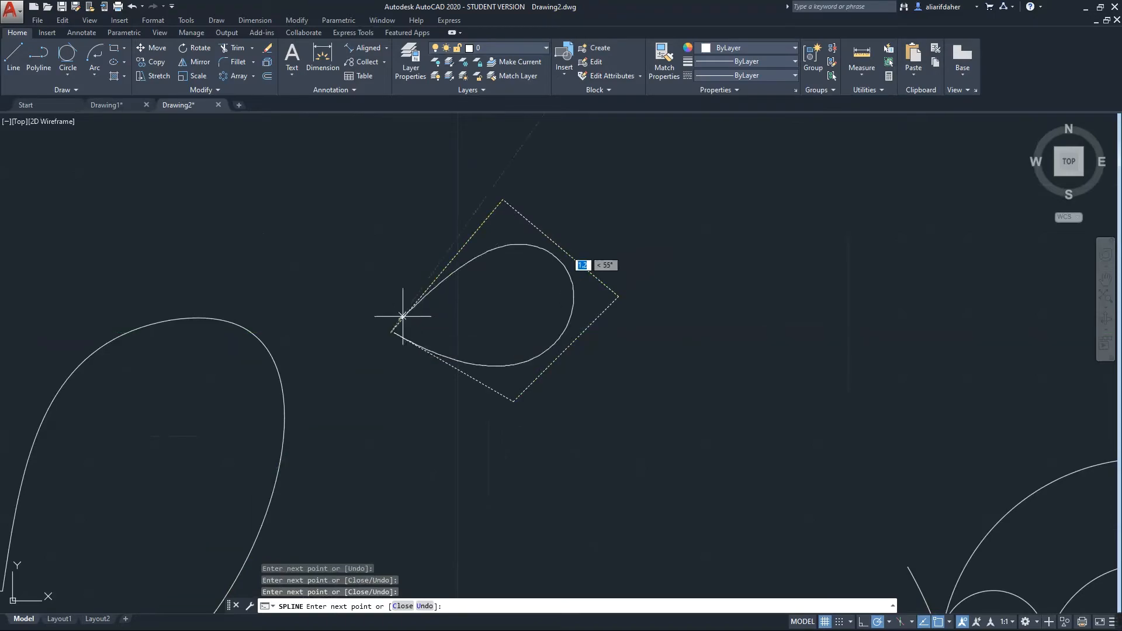
pyautogui.press('Return')
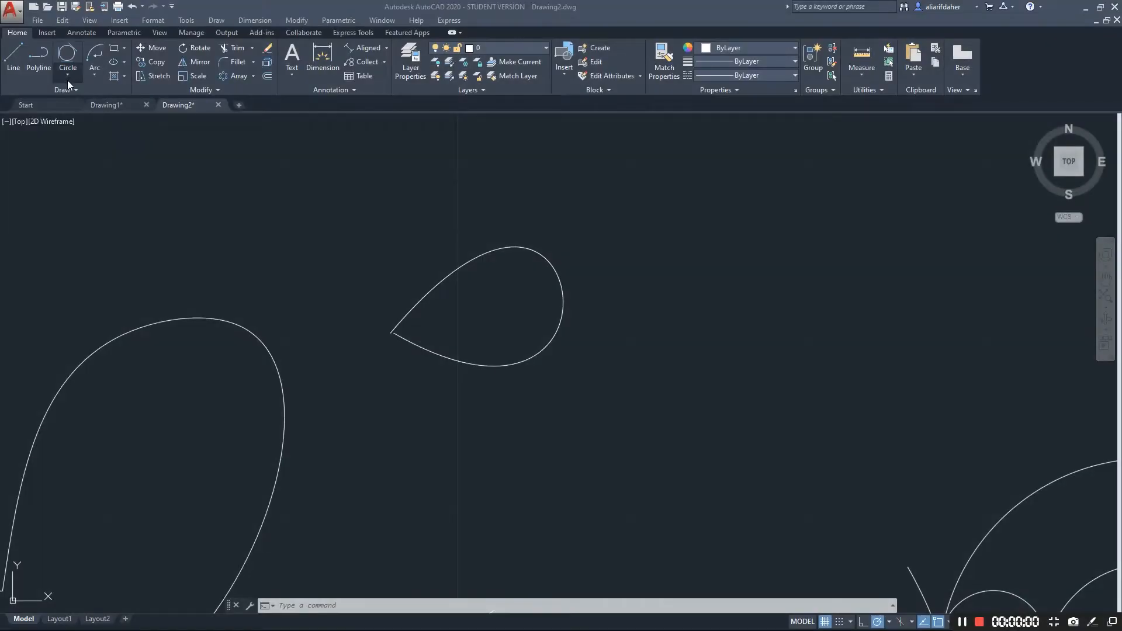
pyautogui.click(70, 91)
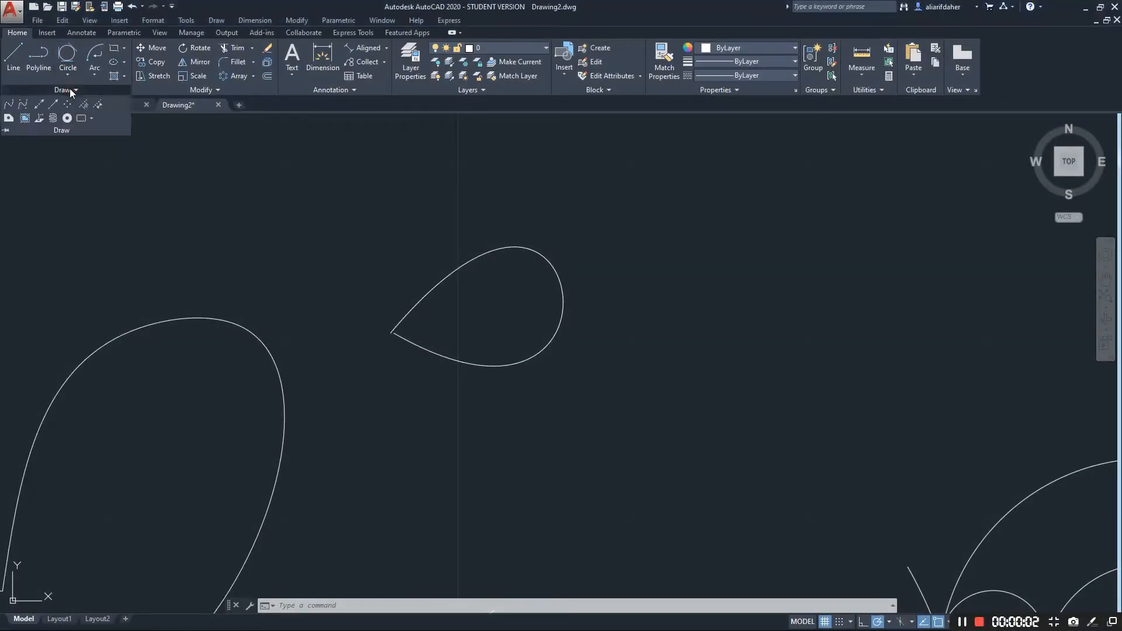
# Draw a horizontal and a vertical construction line through a point just below the teardrop
pyautogui.click(40, 107)
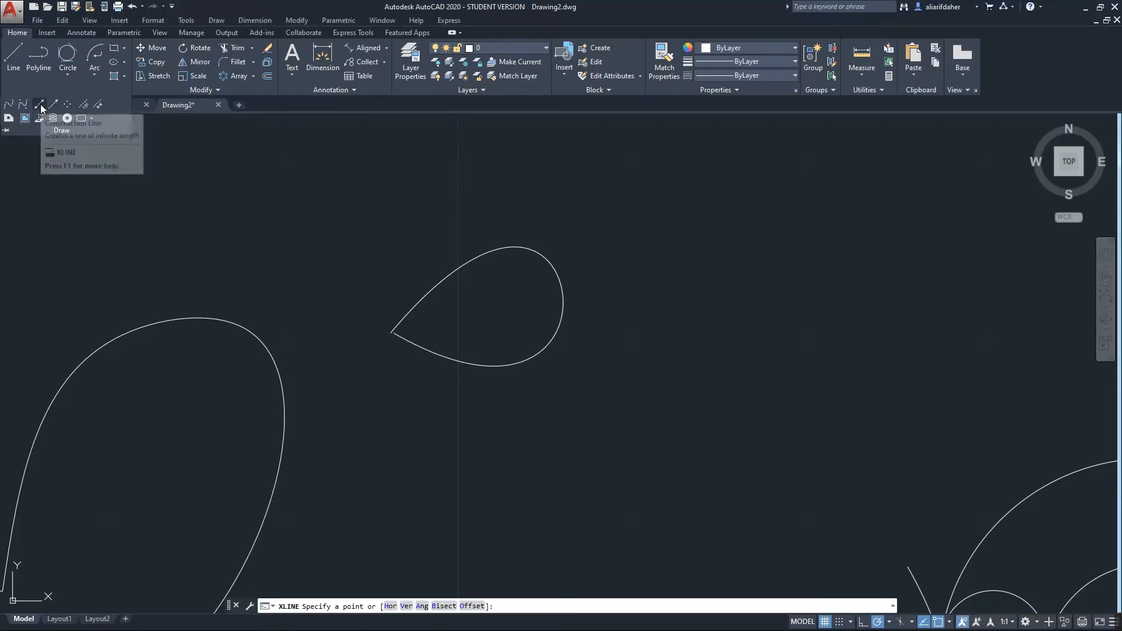
pyautogui.click(41, 106)
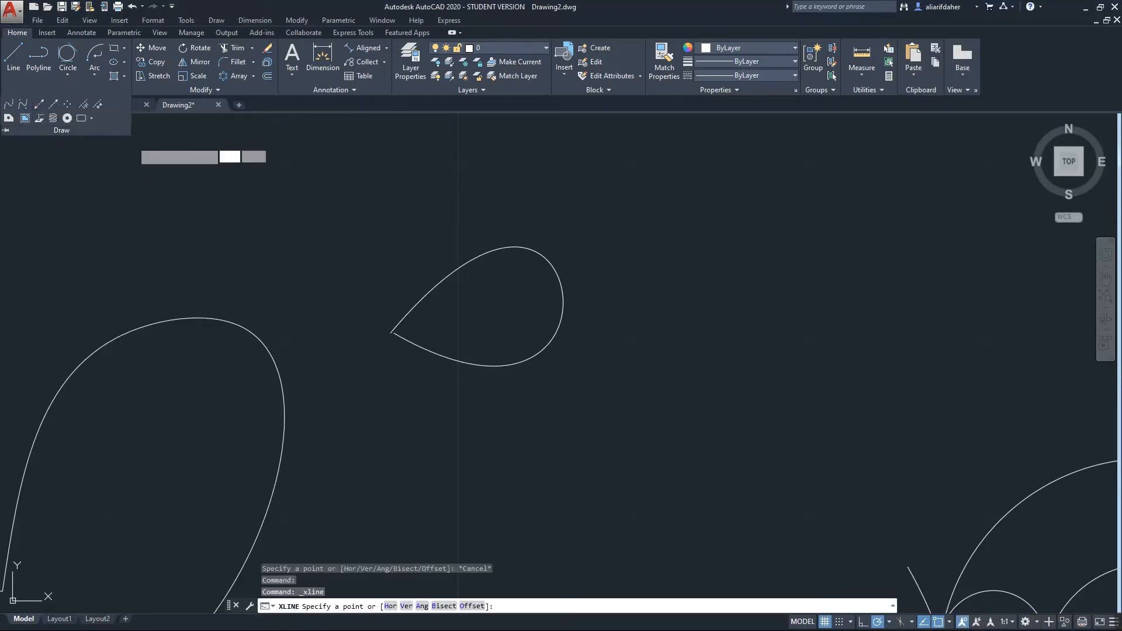
pyautogui.click(472, 421)
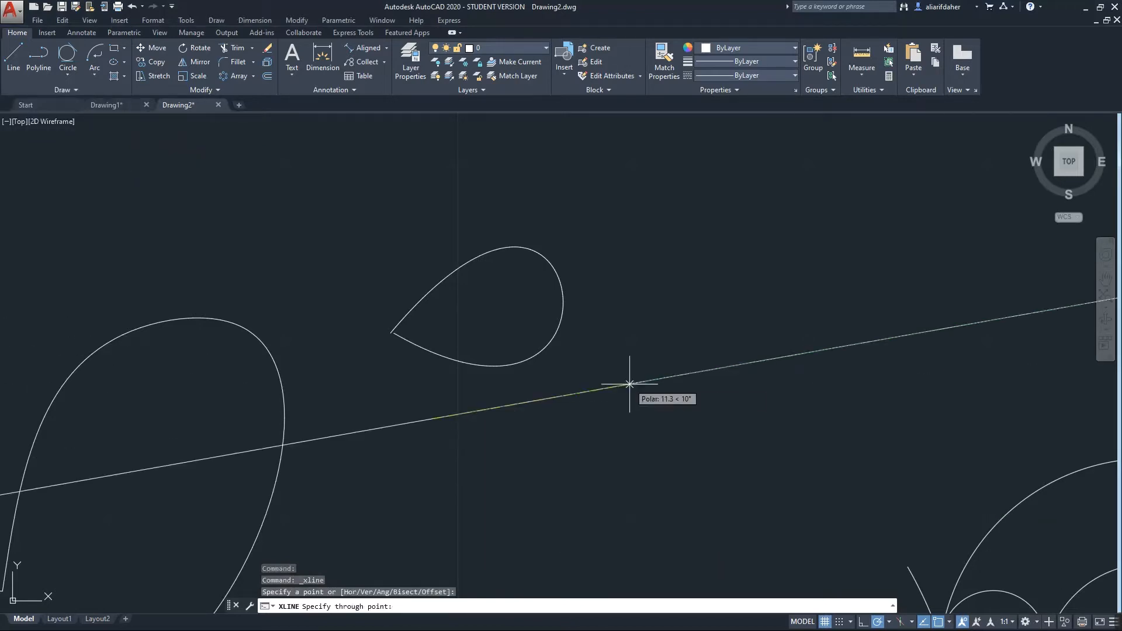
pyautogui.scroll(-8, 630, 389)
pyautogui.scroll(2, 634, 387)
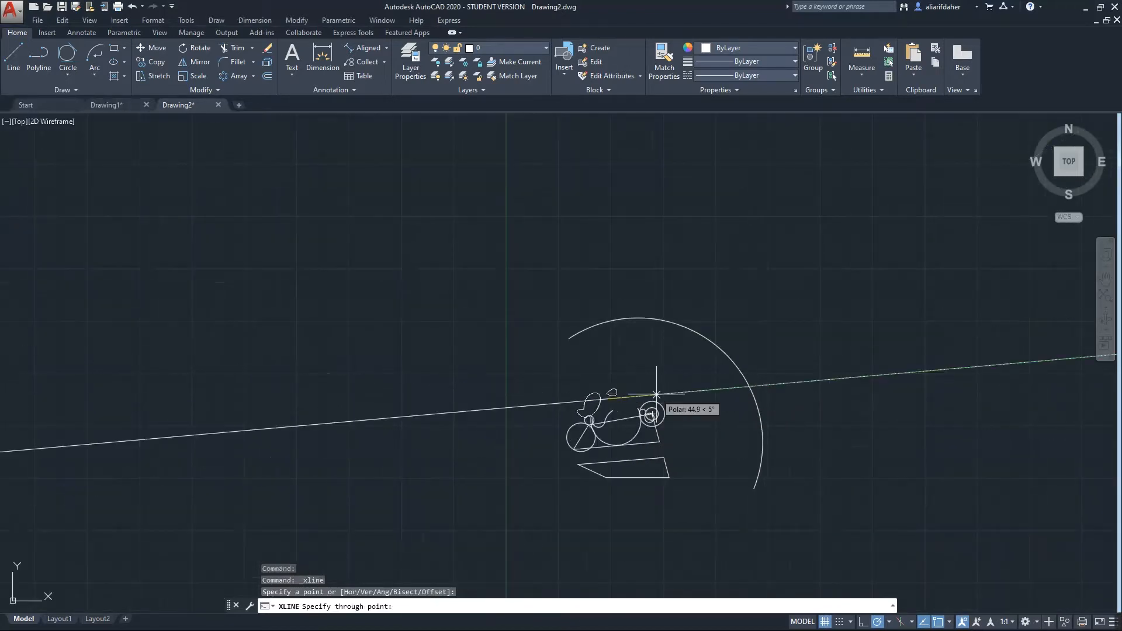
pyautogui.click(668, 399)
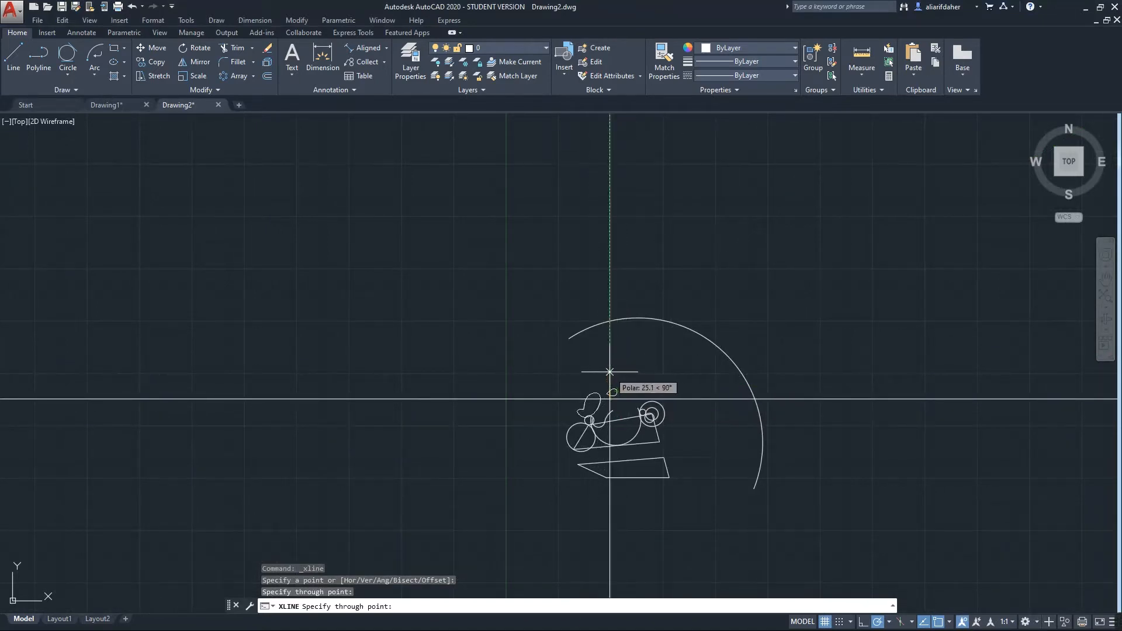
pyautogui.click(611, 371)
pyautogui.scroll(5, 626, 412)
pyautogui.press('Escape')
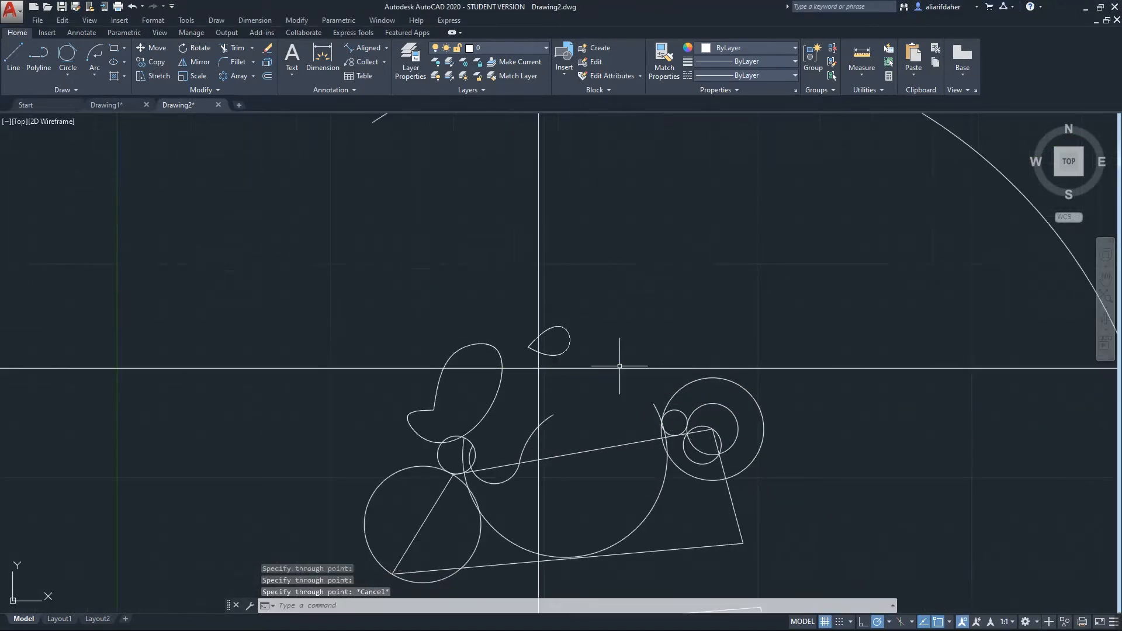
pyautogui.moveTo(684, 351); pyautogui.dragTo(609, 369, button='middle')
pyautogui.click(51, 90)
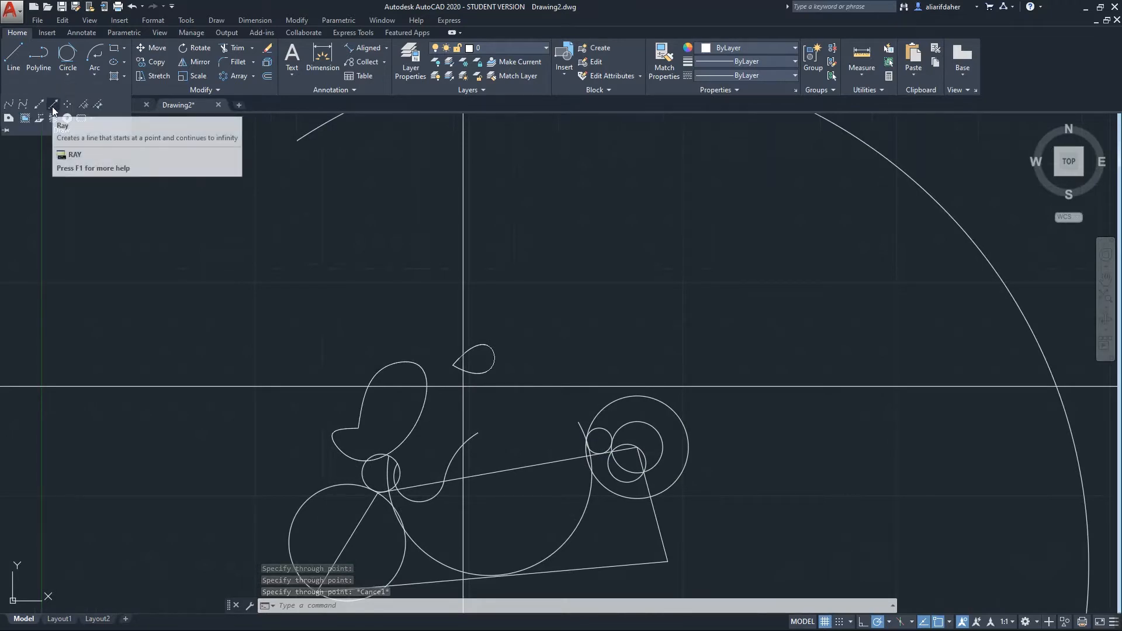
# Draw two rays from a shared start point, one running up-right and one up-left
pyautogui.click(52, 109)
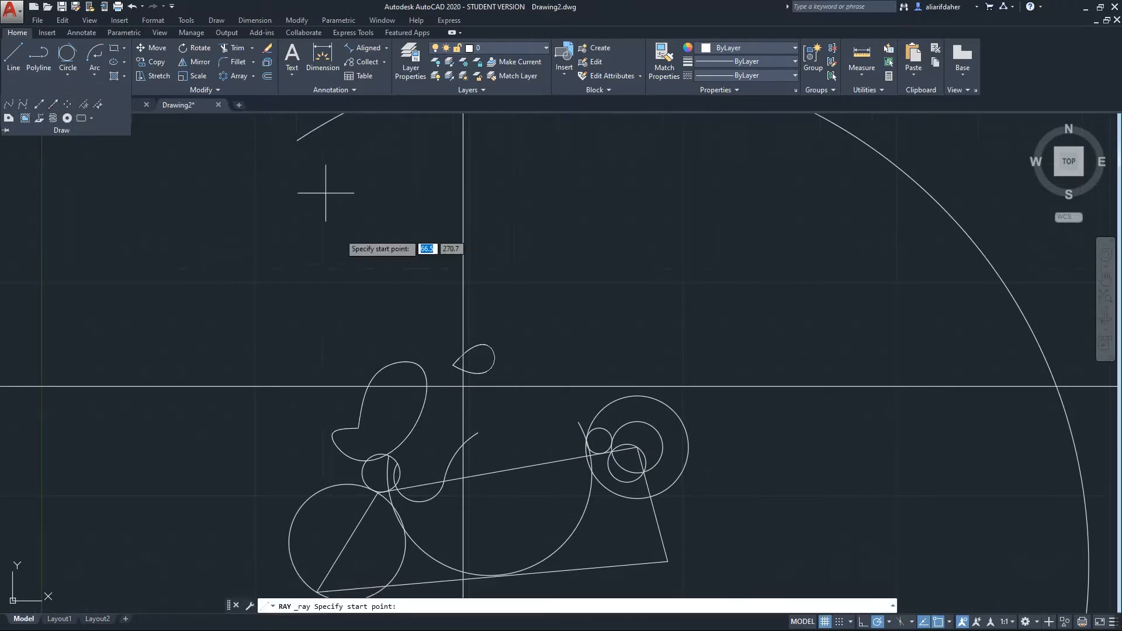
pyautogui.click(249, 350)
pyautogui.click(612, 262)
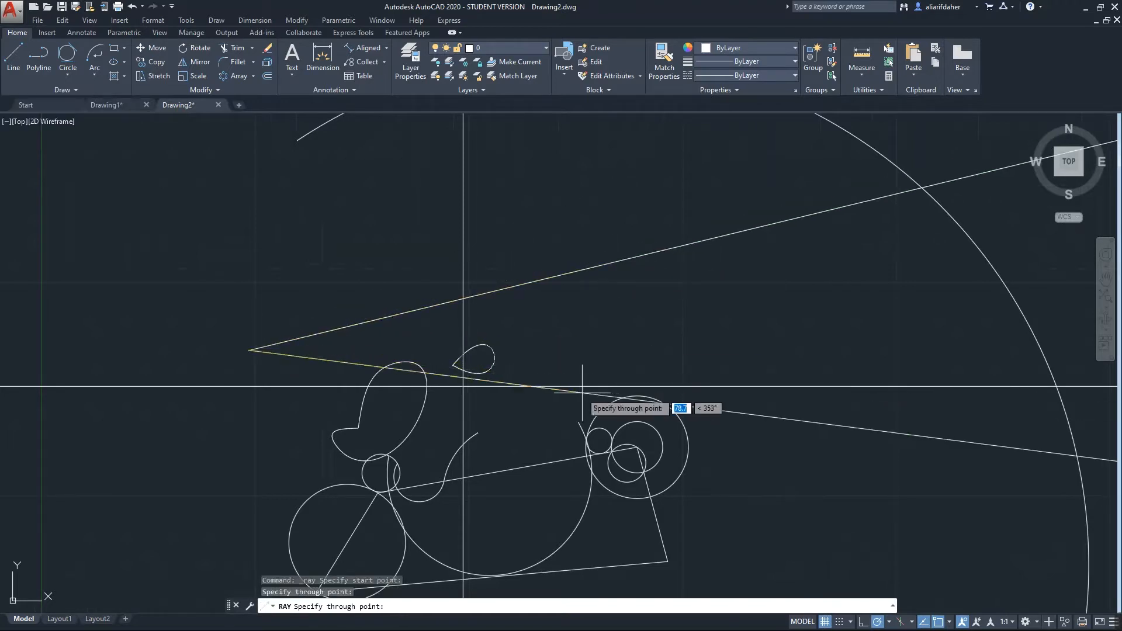
pyautogui.scroll(-5, 264, 253)
pyautogui.moveTo(266, 253); pyautogui.dragTo(418, 478, button='middle')
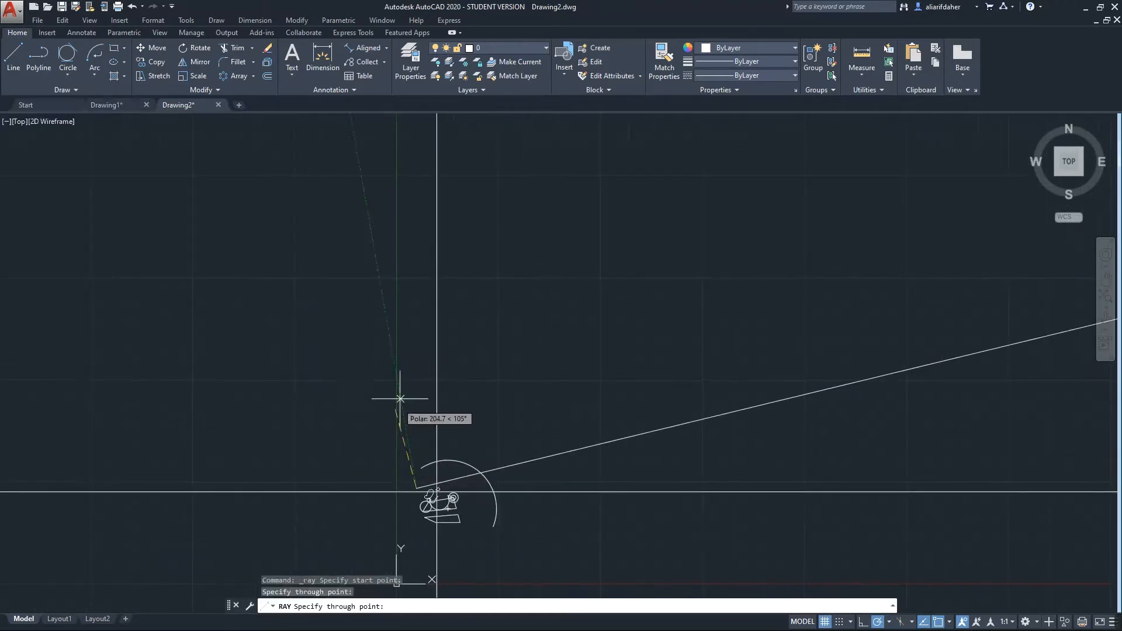
pyautogui.scroll(-10, 525, 389)
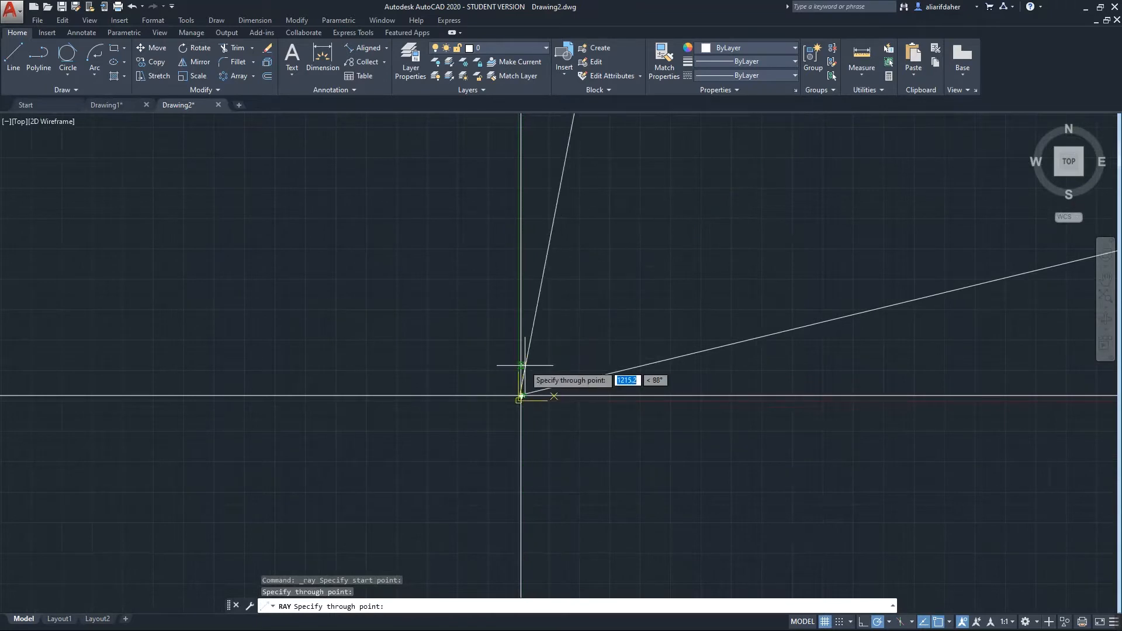
pyautogui.click(466, 381)
pyautogui.press('Escape')
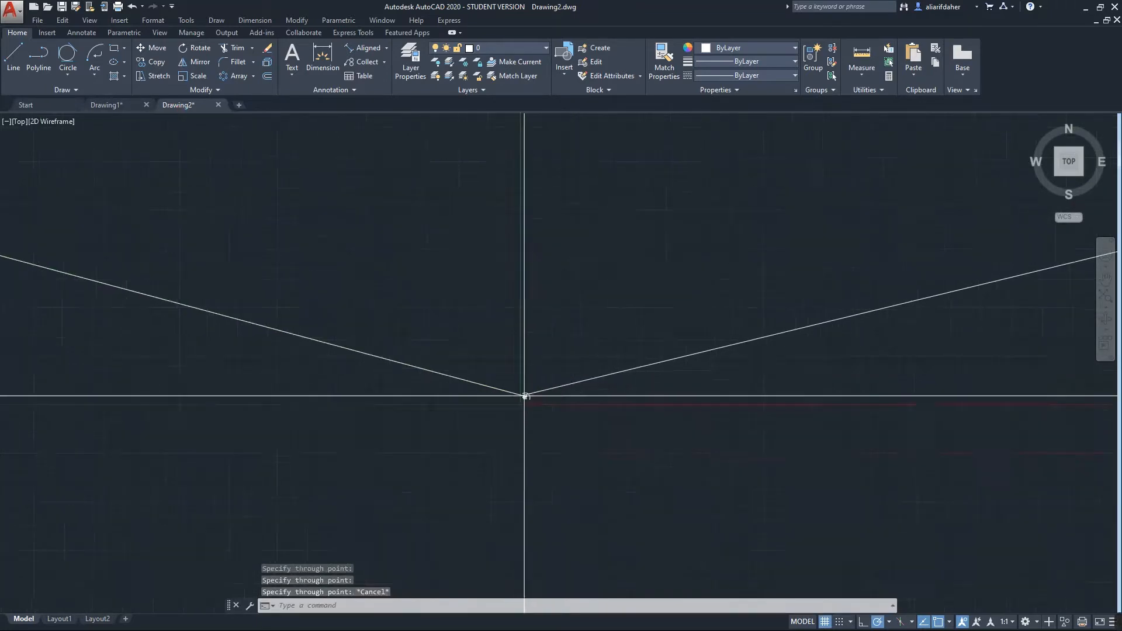
pyautogui.scroll(8, 589, 401)
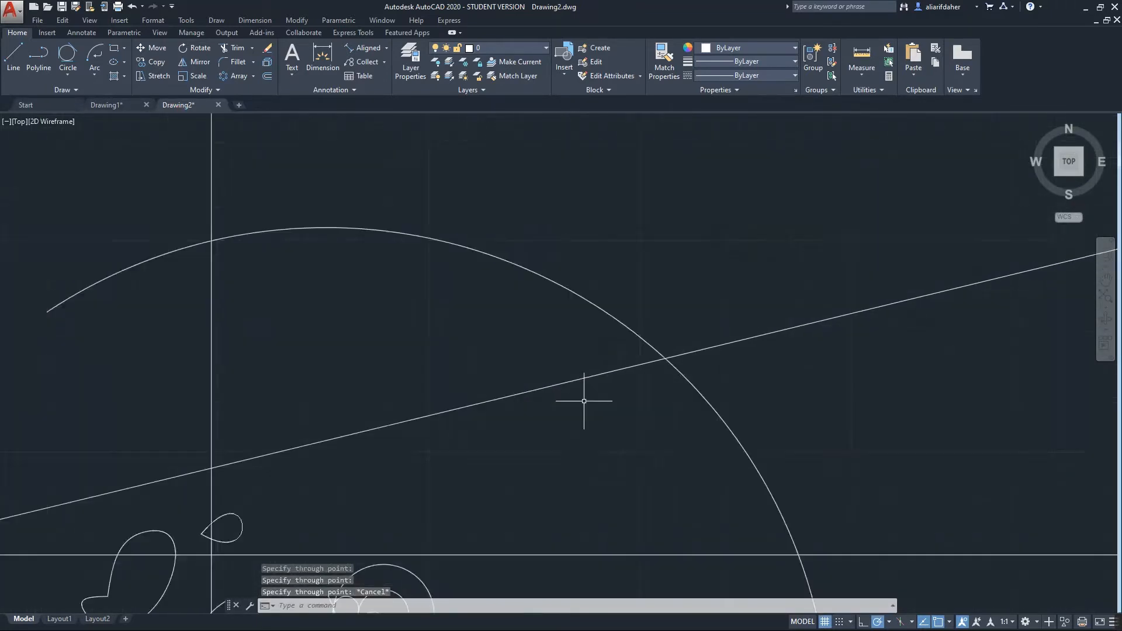
pyautogui.click(64, 90)
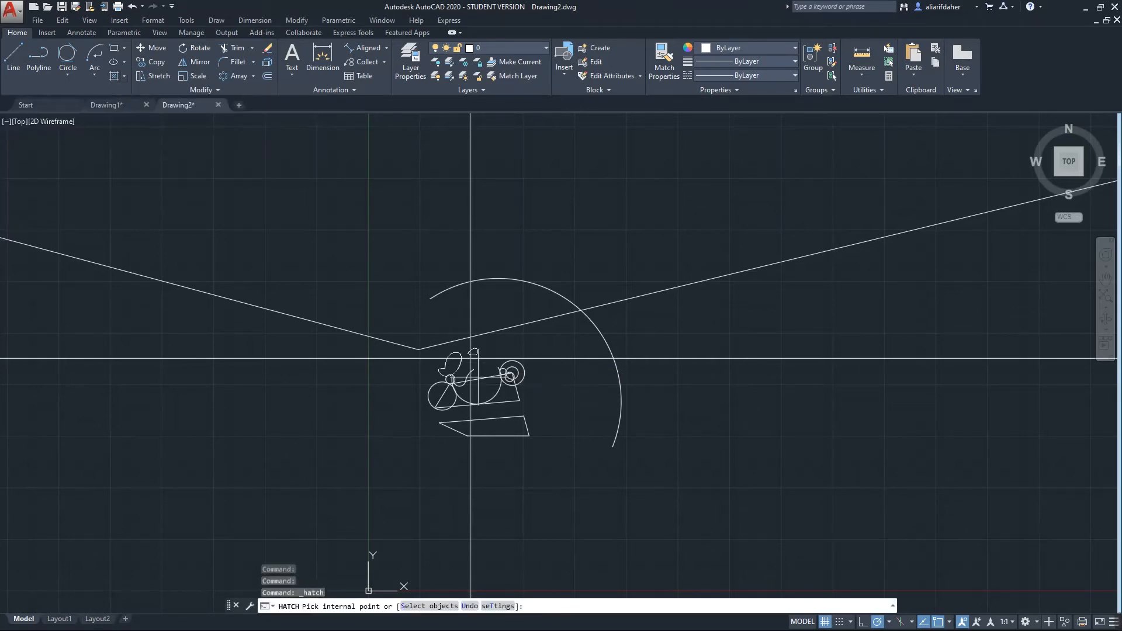
# Complete the ANGLE hatch between the sloping line and large arc, then start another hatch
pyautogui.scroll(8, 477, 383)
pyautogui.scroll(2, 472, 400)
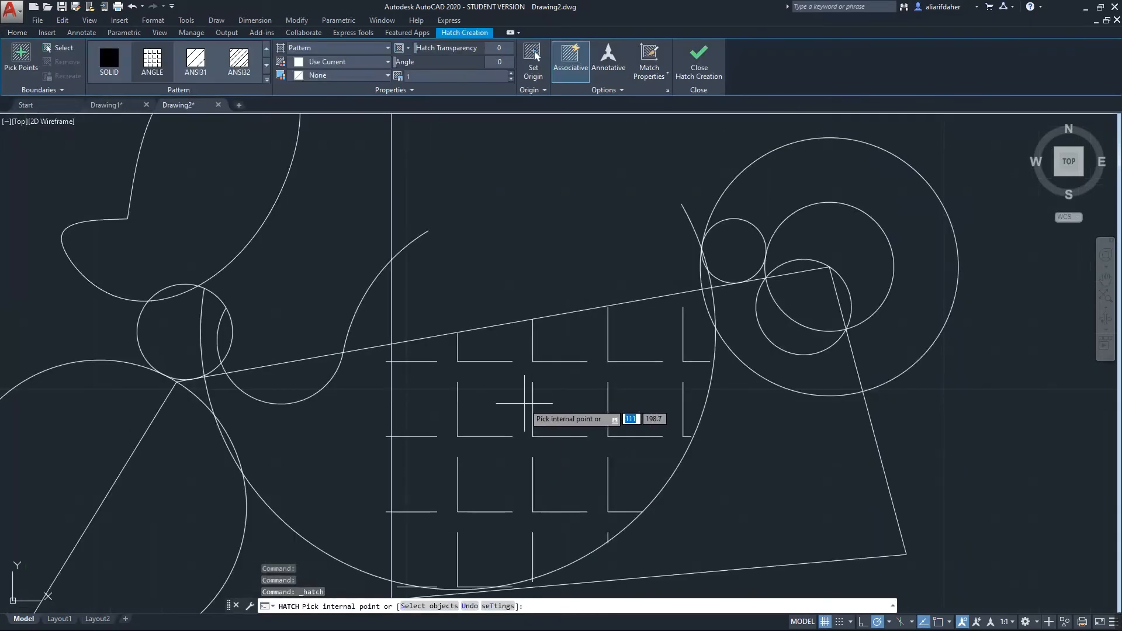
pyautogui.click(570, 449)
pyautogui.scroll(2, 573, 454)
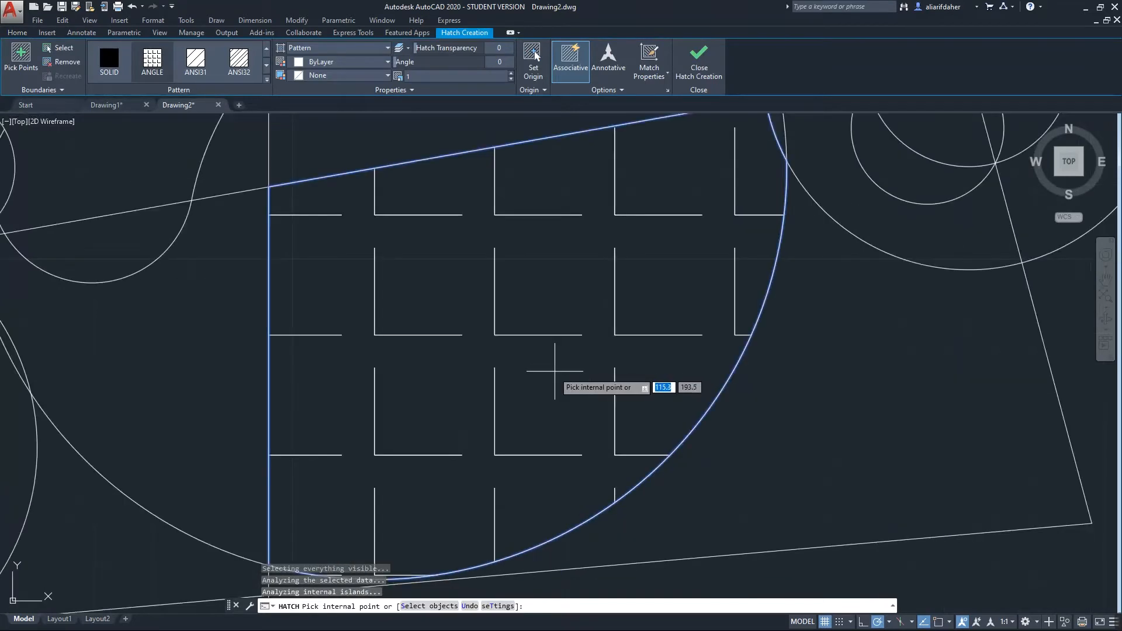
pyautogui.scroll(-6, 549, 370)
pyautogui.scroll(4, 501, 371)
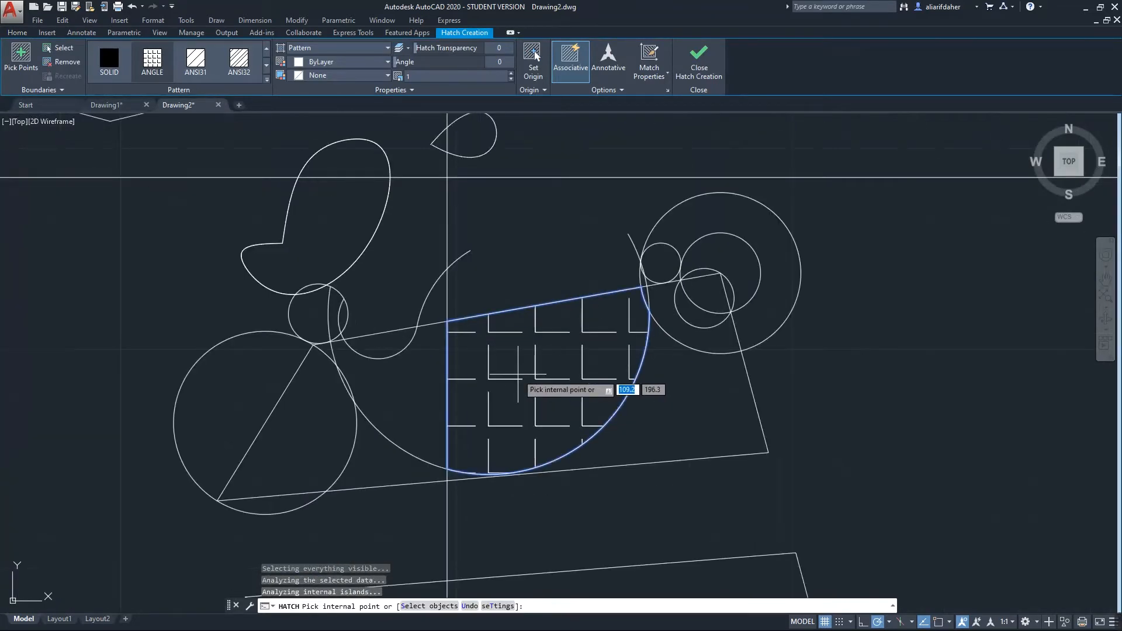
pyautogui.press('Return')
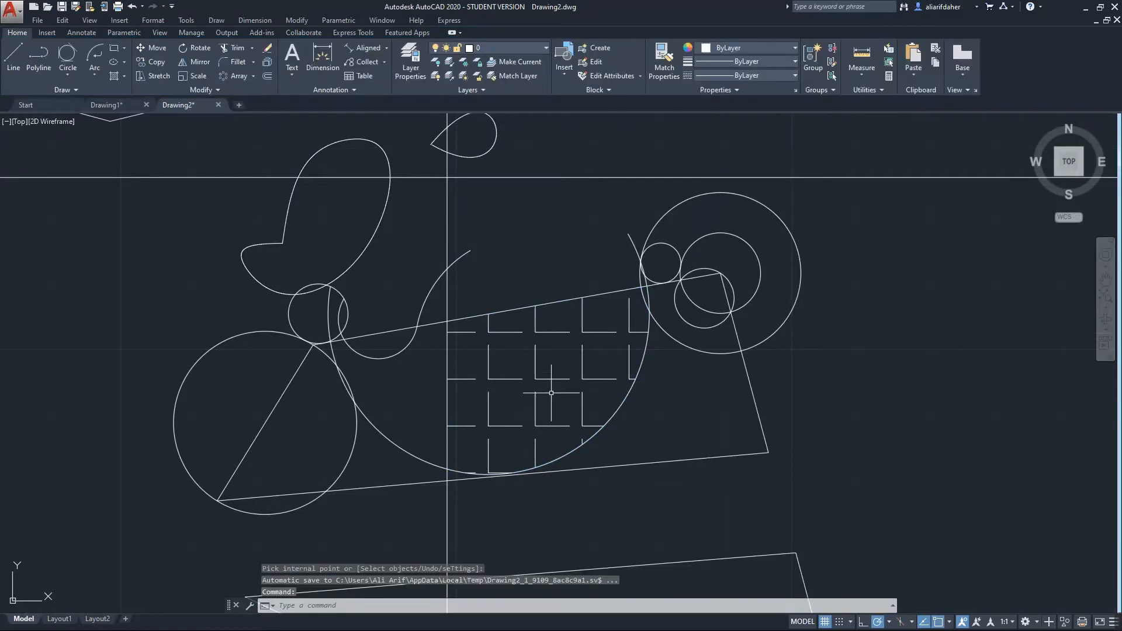
pyautogui.click(124, 77)
pyautogui.click(139, 97)
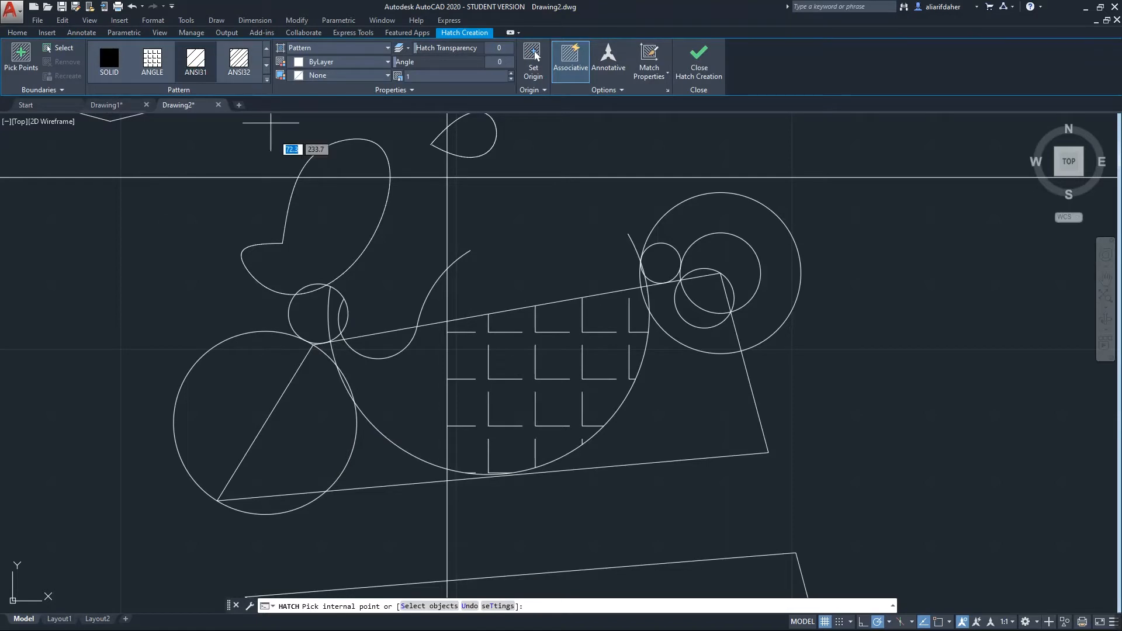
# Fill the wedge right of the lower-left circle's diagonal line with a line-pattern hatch
pyautogui.click(299, 53)
pyautogui.click(304, 61)
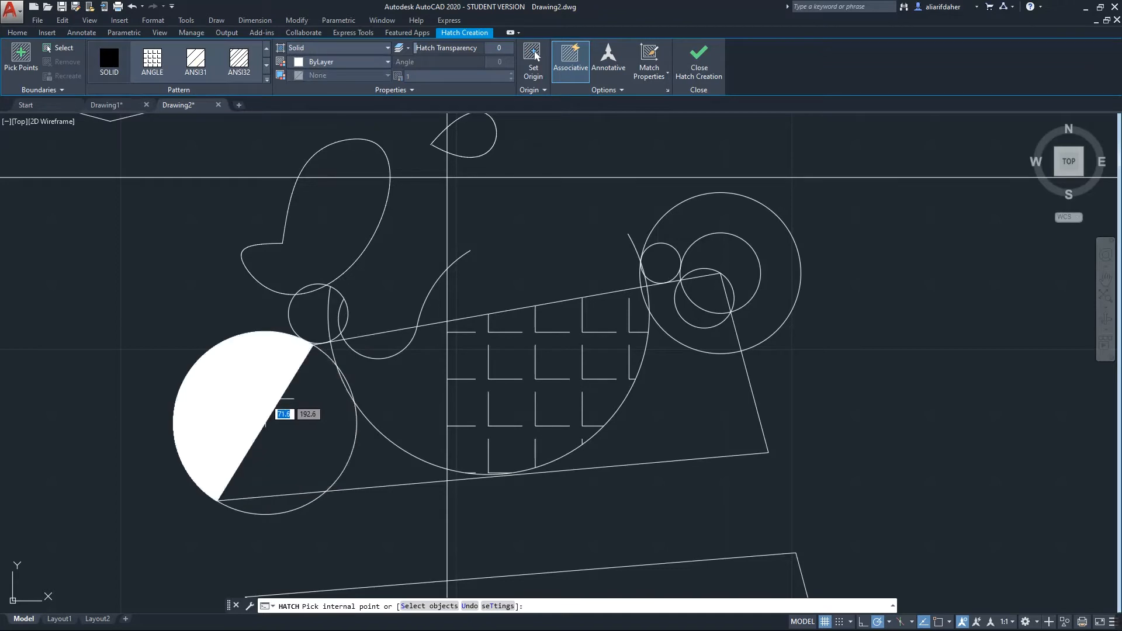
pyautogui.click(322, 48)
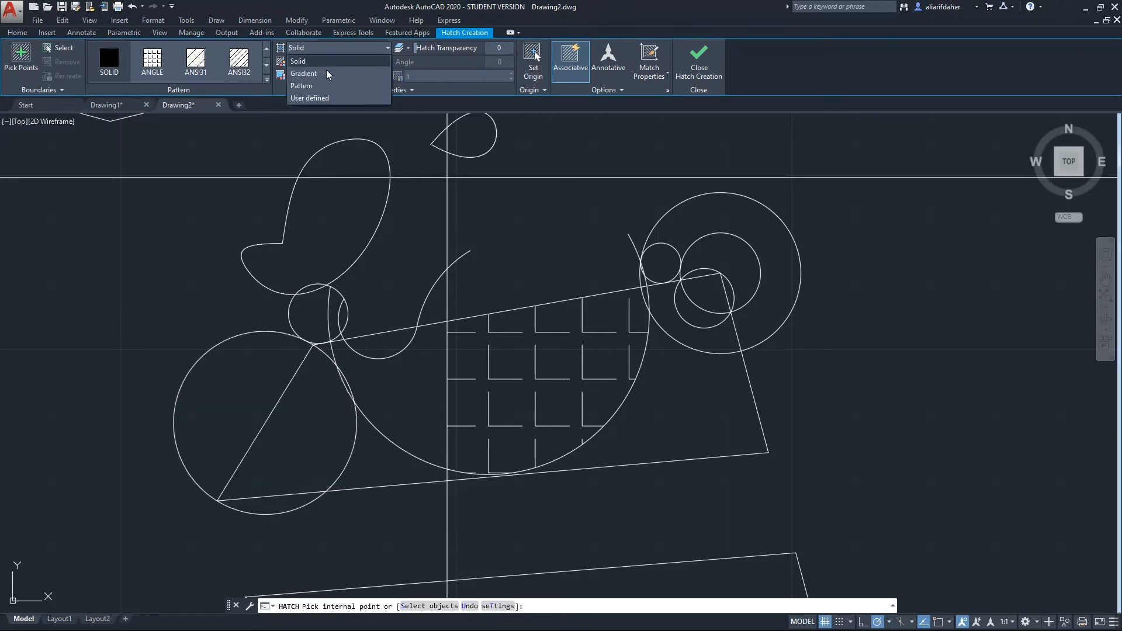
pyautogui.click(304, 83)
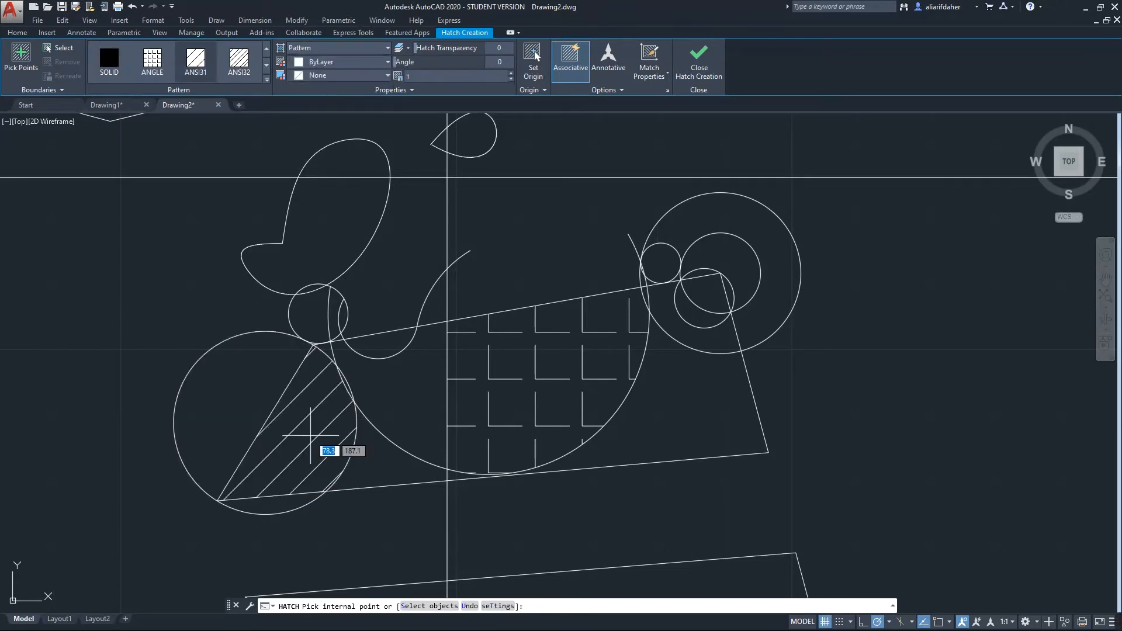
pyautogui.click(311, 435)
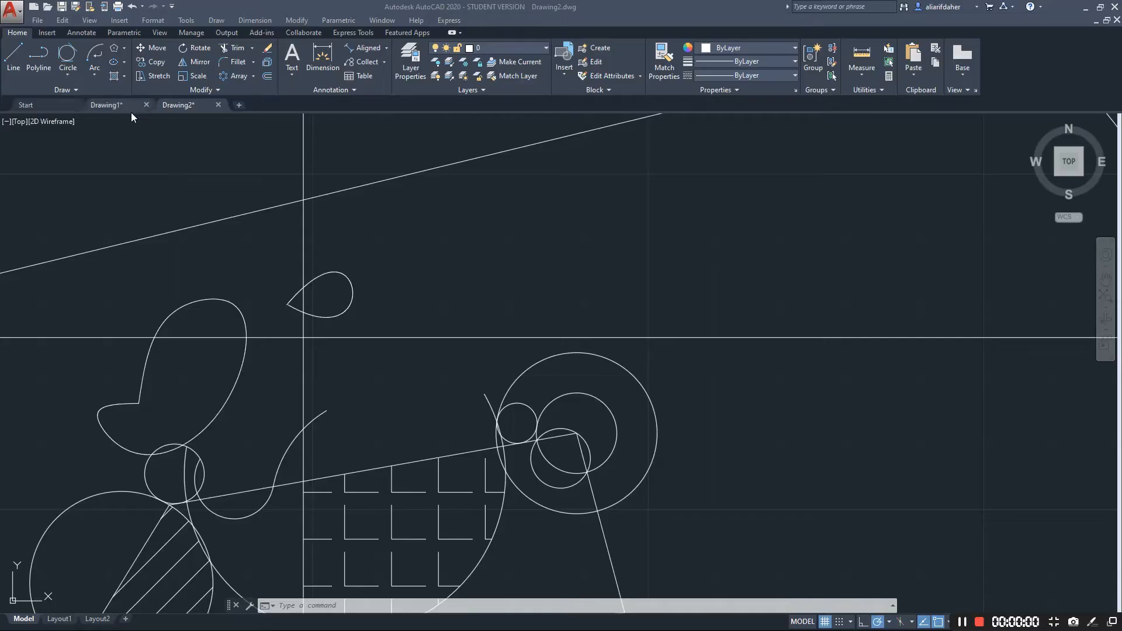
# Draw a 20 by 20 square with RECTANG above the sketch near the sloping line
pyautogui.click(124, 51)
pyautogui.click(136, 74)
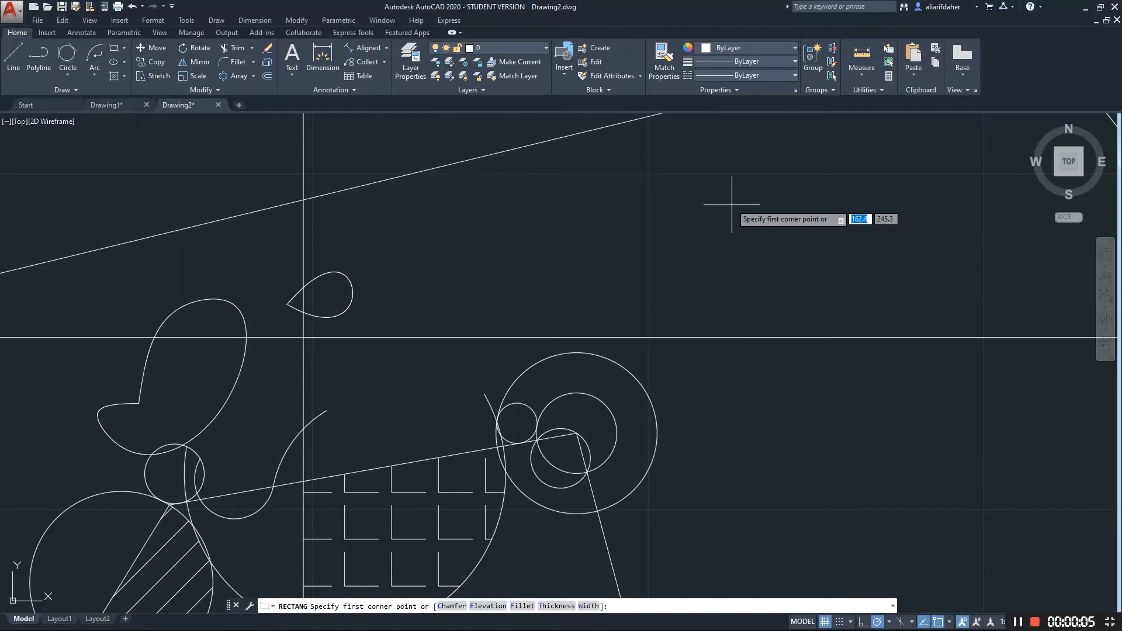
pyautogui.click(701, 150)
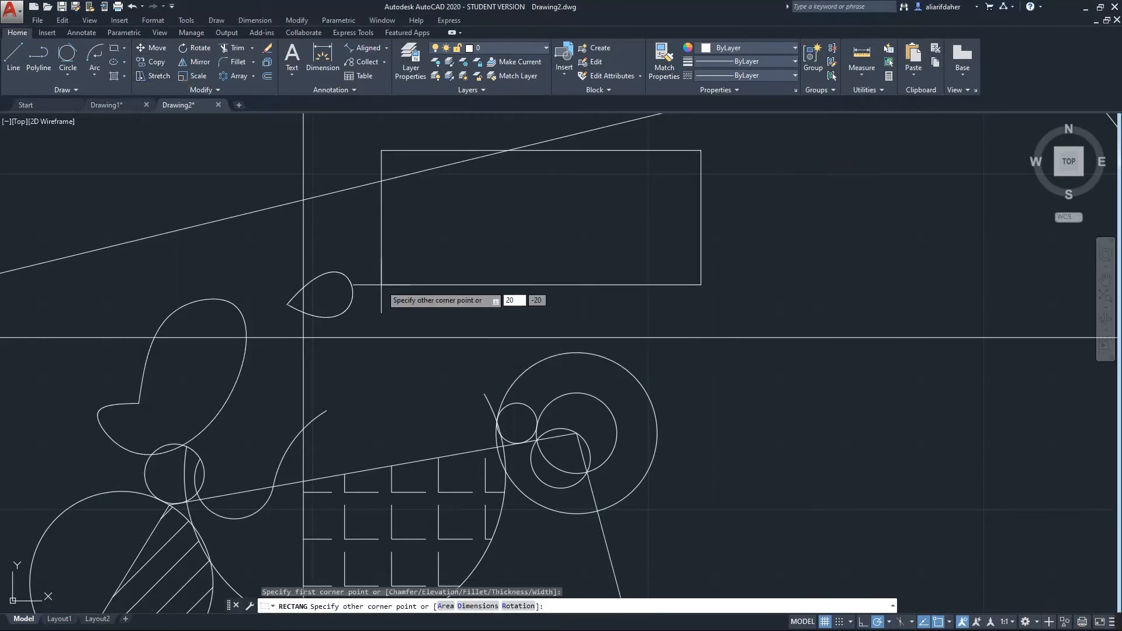
pyautogui.press('Tab')
pyautogui.write('20')
pyautogui.press('Return')
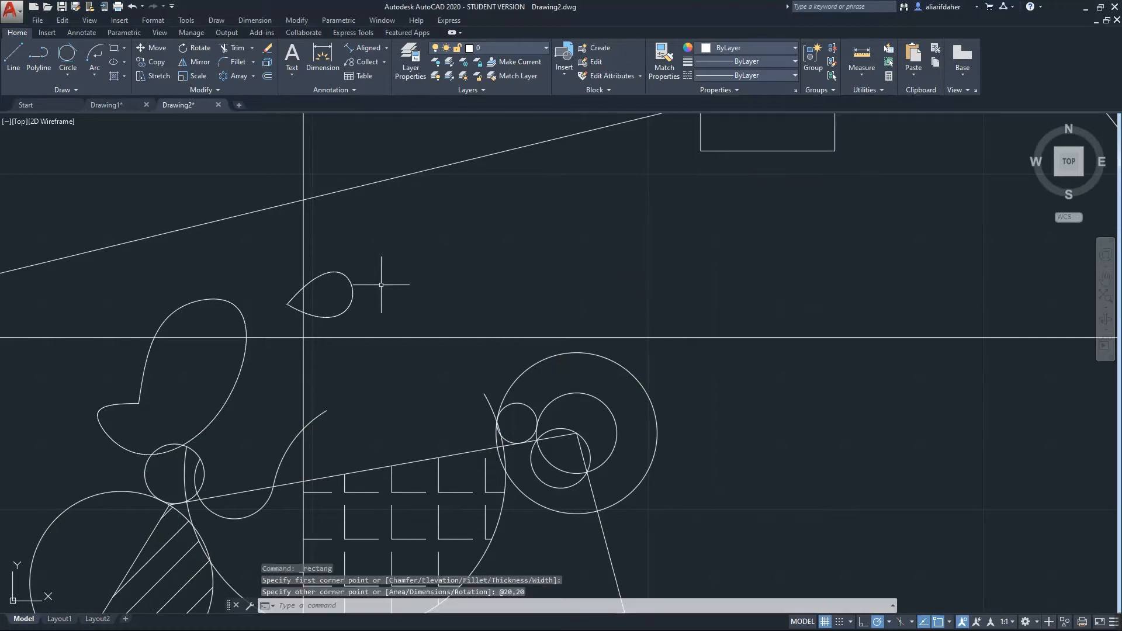
pyautogui.moveTo(790, 194); pyautogui.dragTo(674, 346, button='middle')
pyautogui.scroll(2, 671, 255)
pyautogui.moveTo(671, 247); pyautogui.dragTo(538, 433, button='middle')
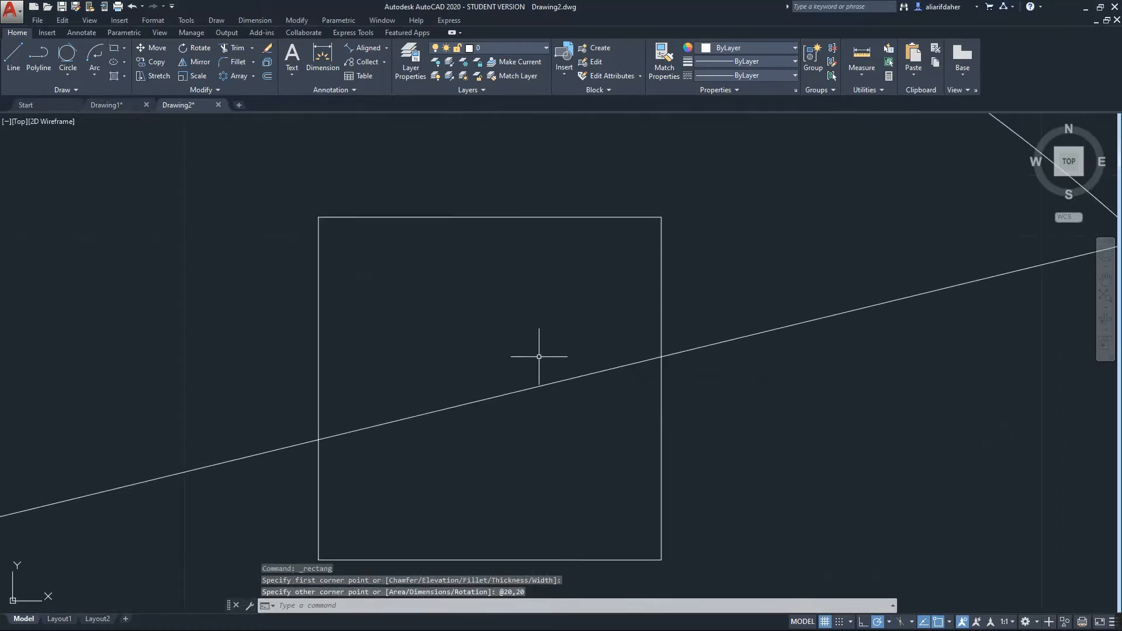
pyautogui.scroll(-1, 540, 357)
pyautogui.scroll(-3, 475, 288)
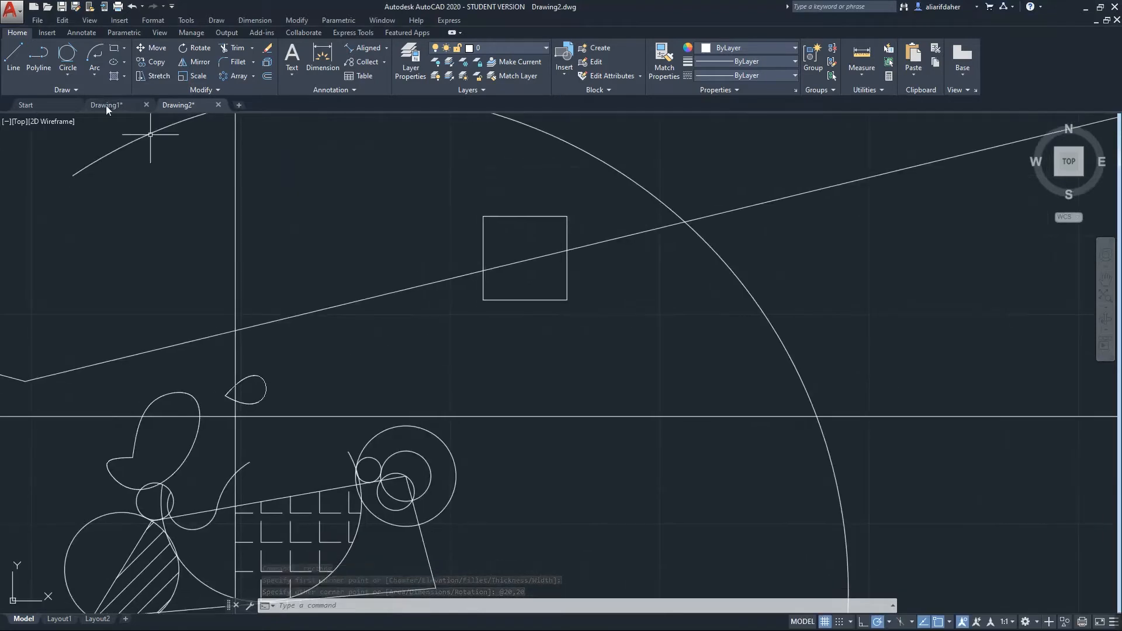
# Draw a 6-sided inscribed hexagon below the square
pyautogui.click(124, 48)
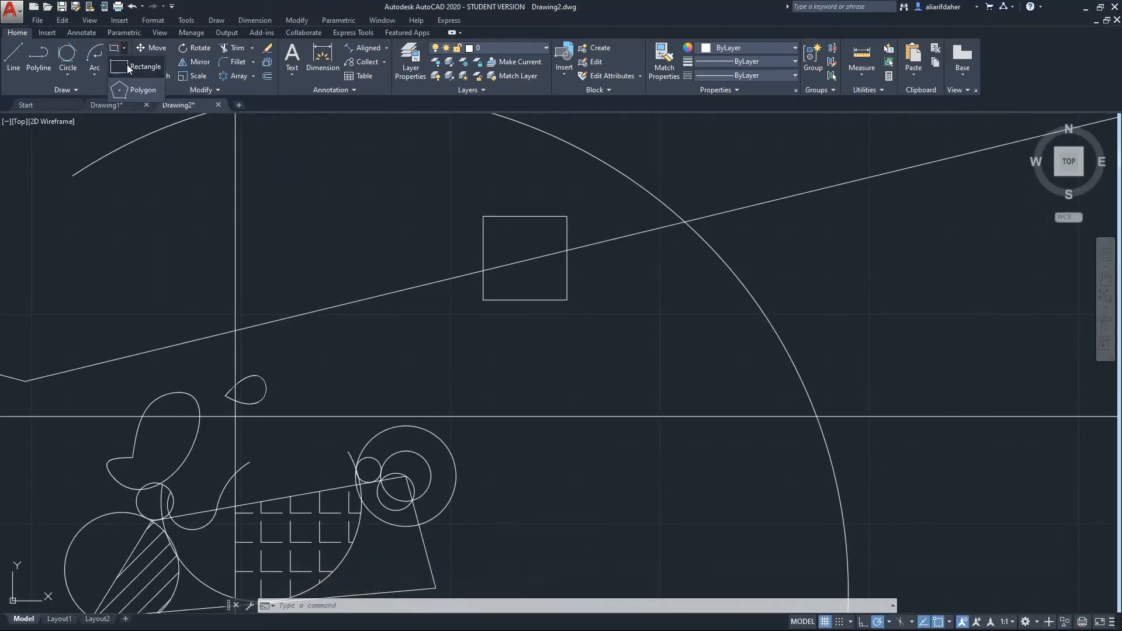
pyautogui.click(140, 93)
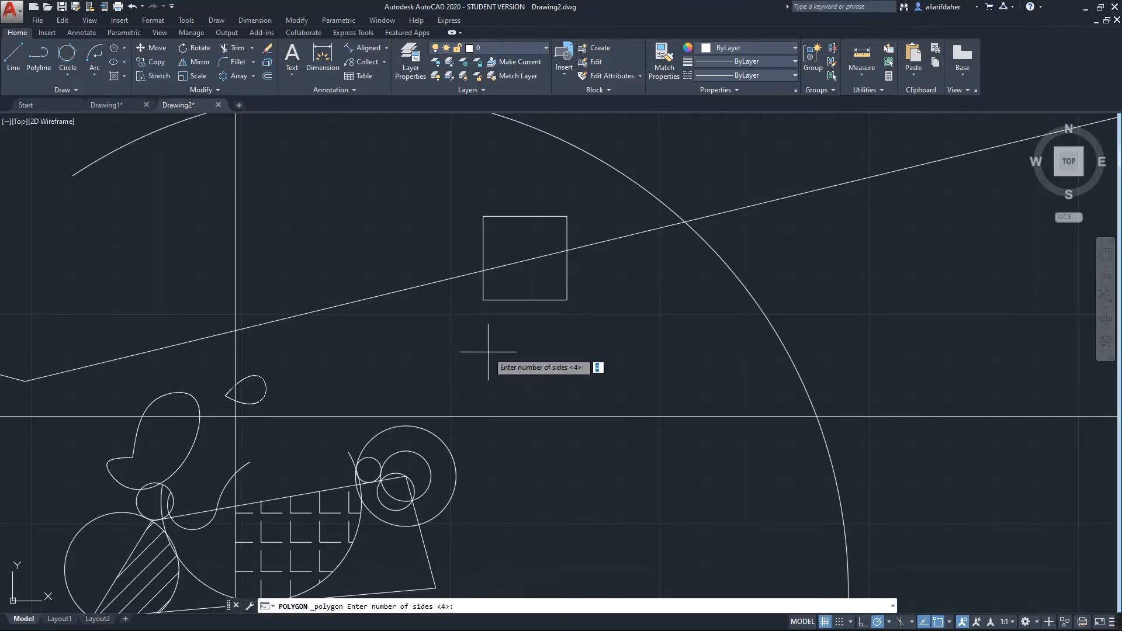
pyautogui.write('6')
pyautogui.press('Return')
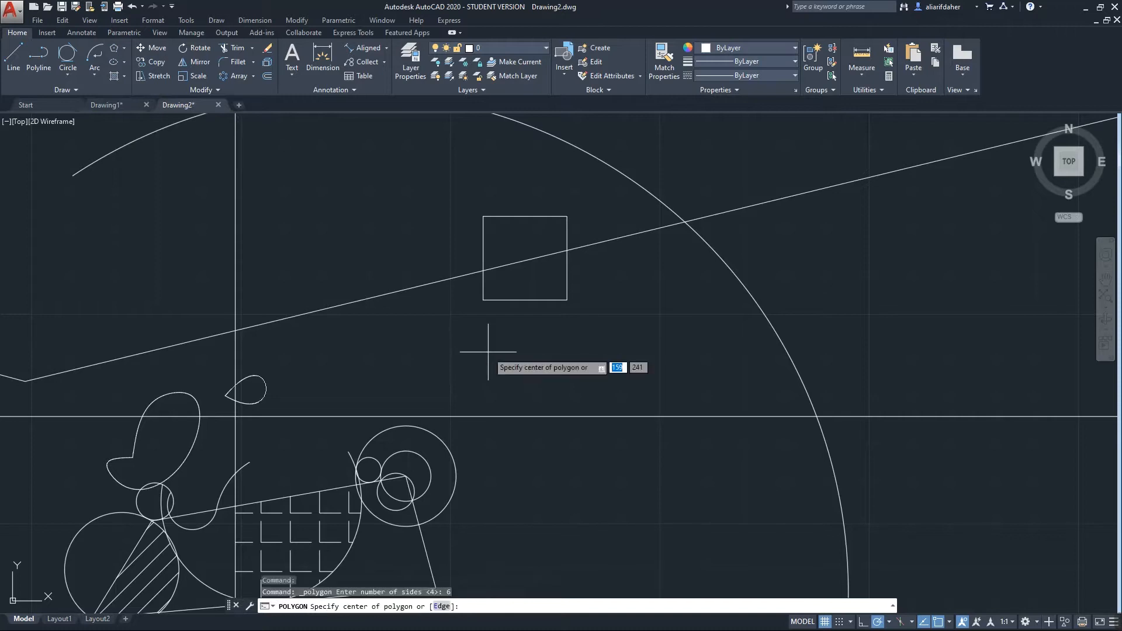
pyautogui.click(481, 350)
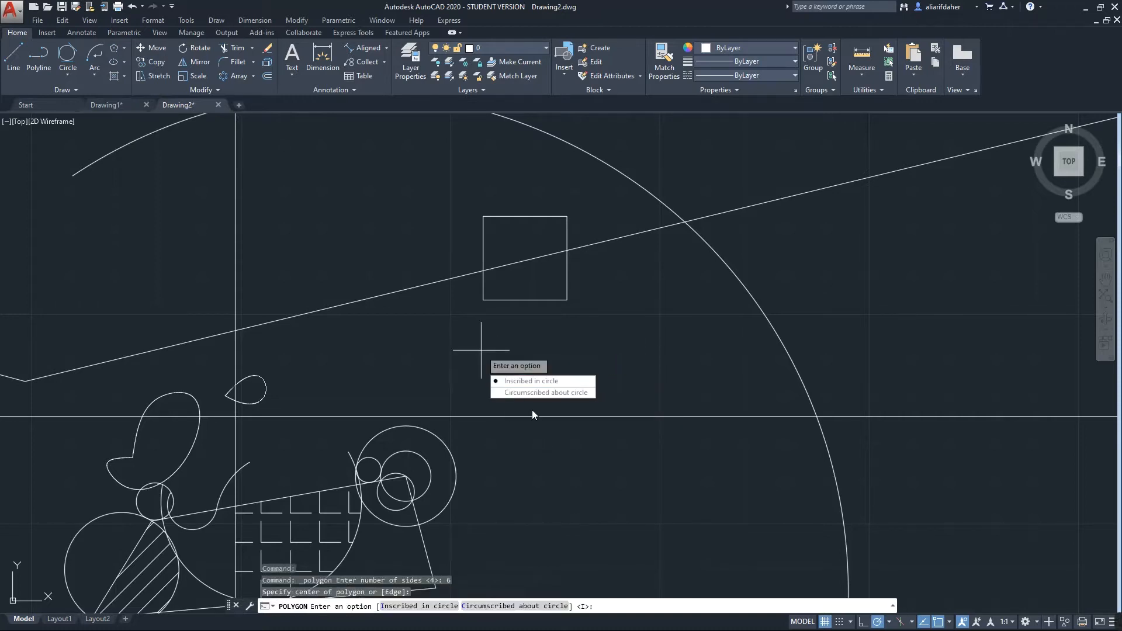
pyautogui.click(542, 381)
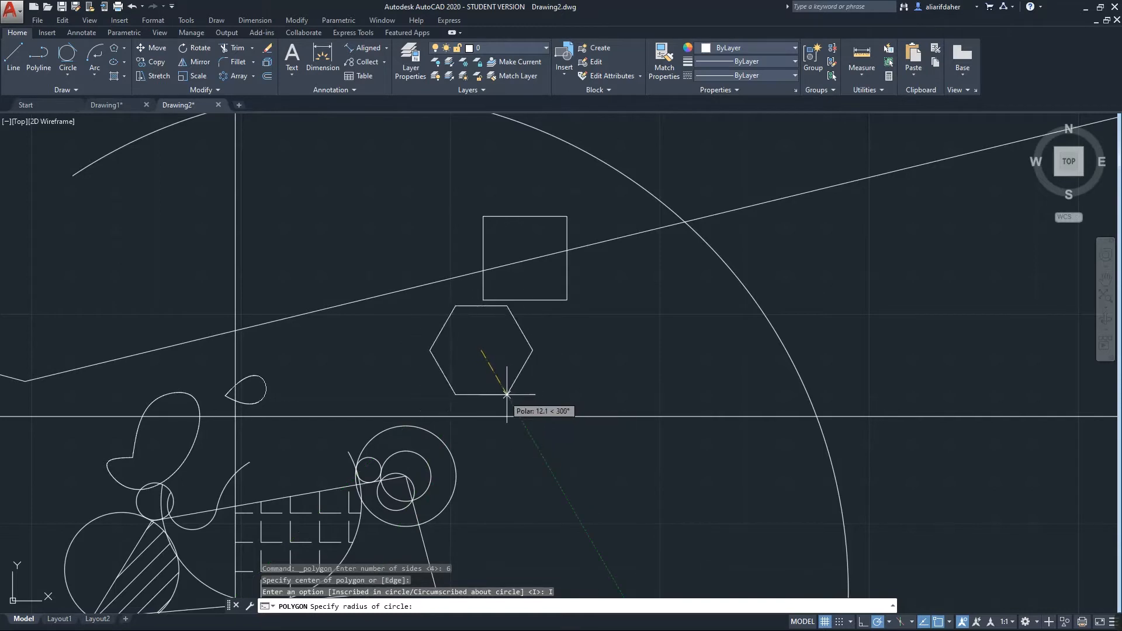
pyautogui.click(504, 397)
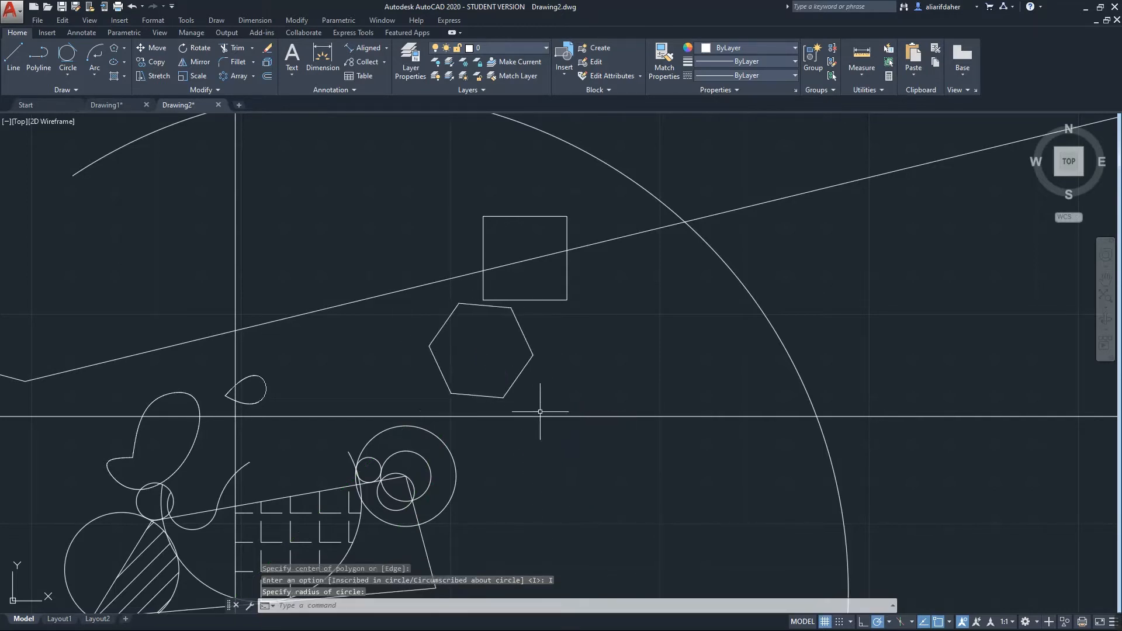
# Draw a 3-sided inscribed triangle to the right of the hexagon
pyautogui.click(123, 50)
pyautogui.click(139, 91)
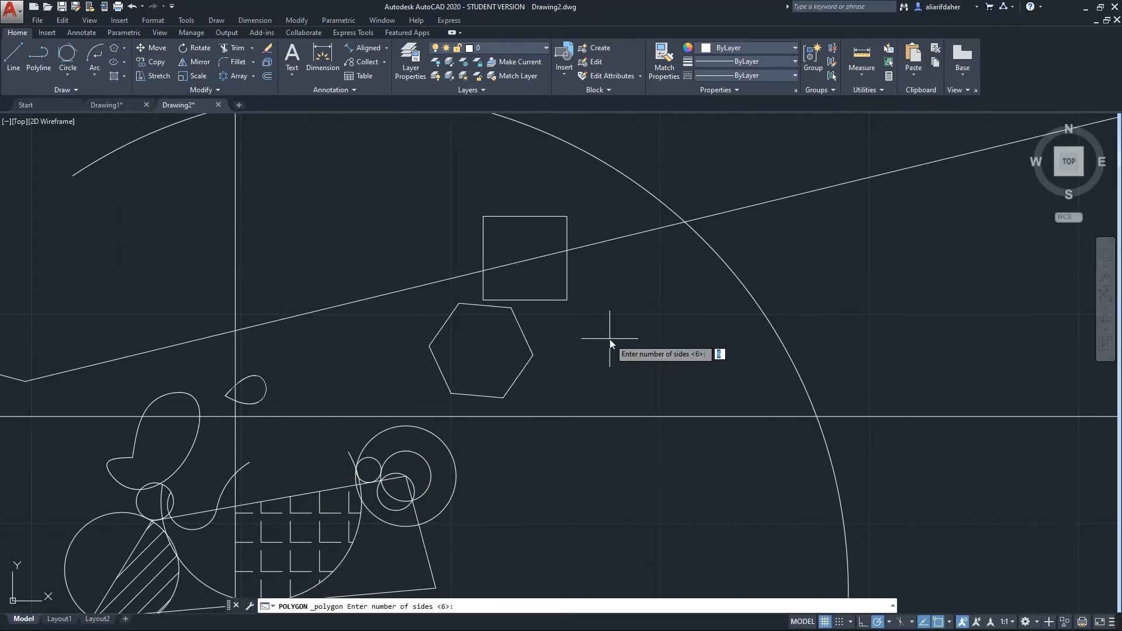
pyautogui.write('2')
pyautogui.press('BackSpace')
pyautogui.write('3')
pyautogui.press('Return')
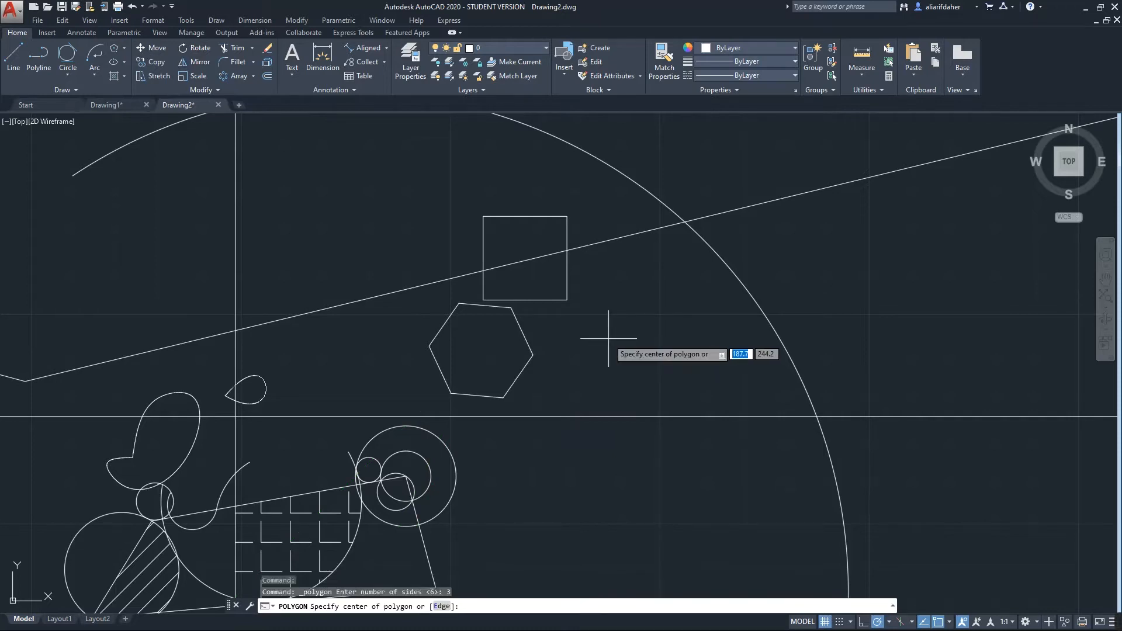
pyautogui.click(629, 328)
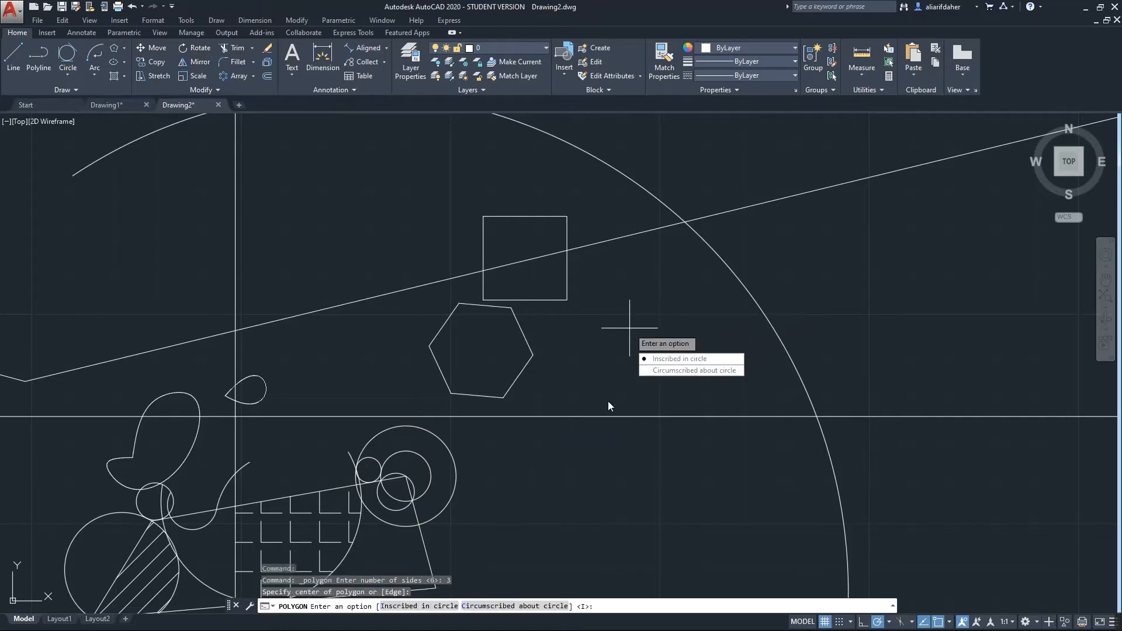
pyautogui.click(672, 358)
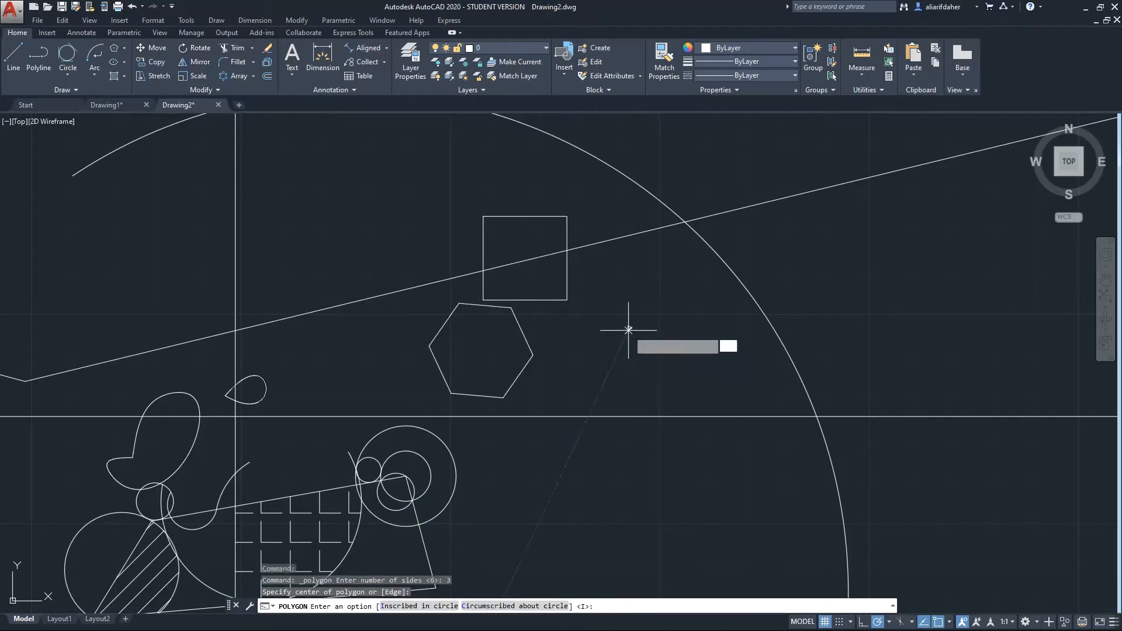
pyautogui.click(574, 365)
pyautogui.scroll(2, 661, 326)
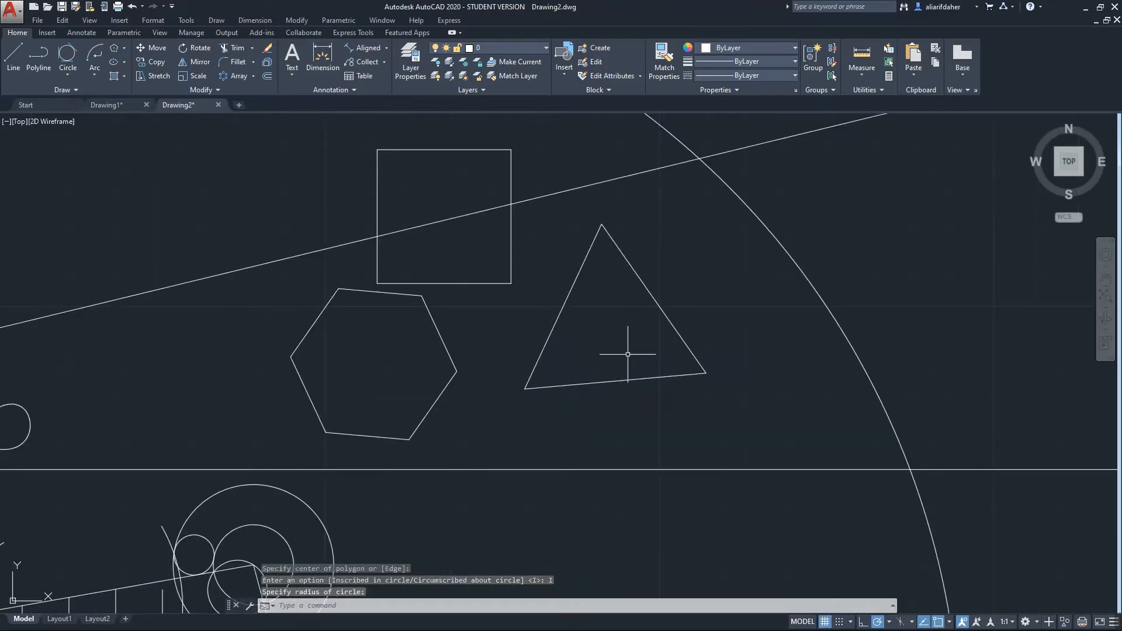
pyautogui.scroll(-2, 496, 317)
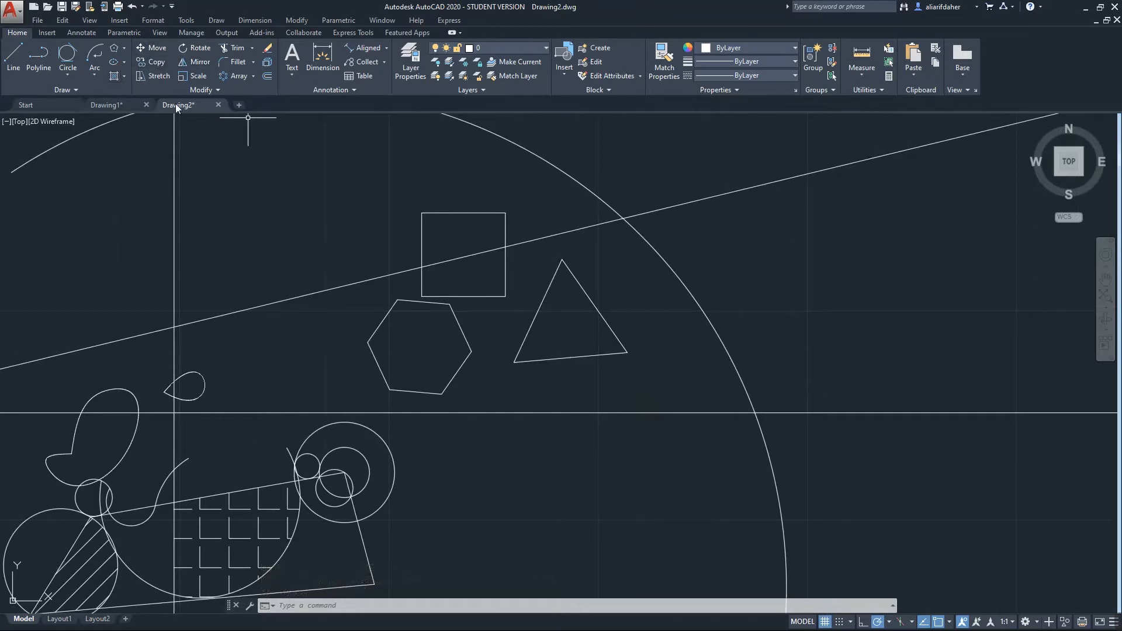
# Move the hexagon using a base point near its corner
pyautogui.click(206, 89)
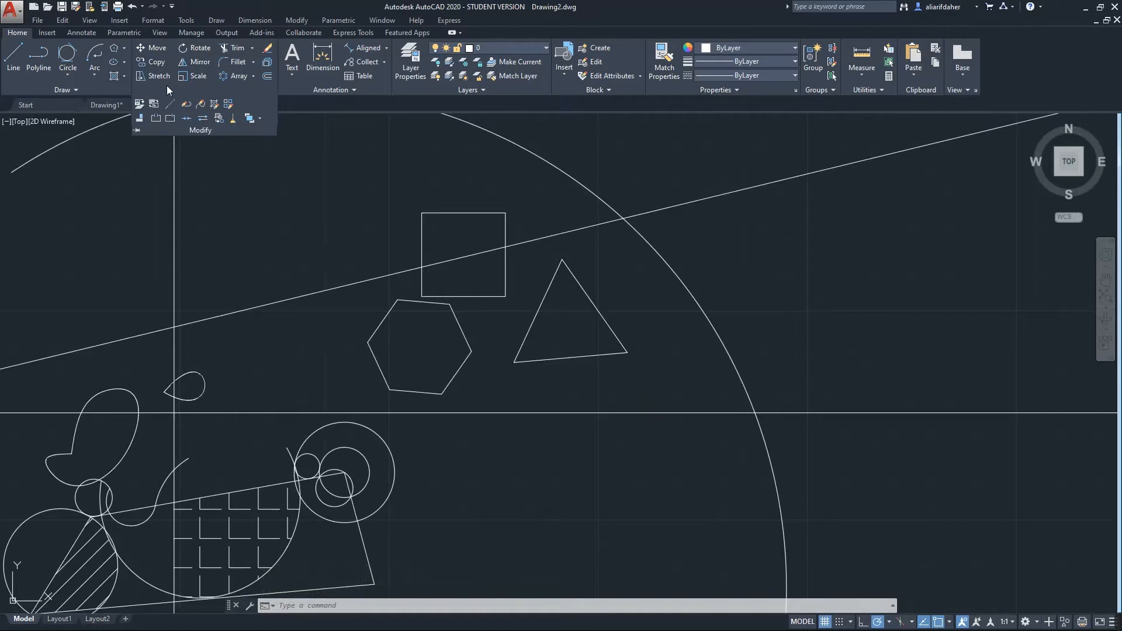
pyautogui.click(154, 49)
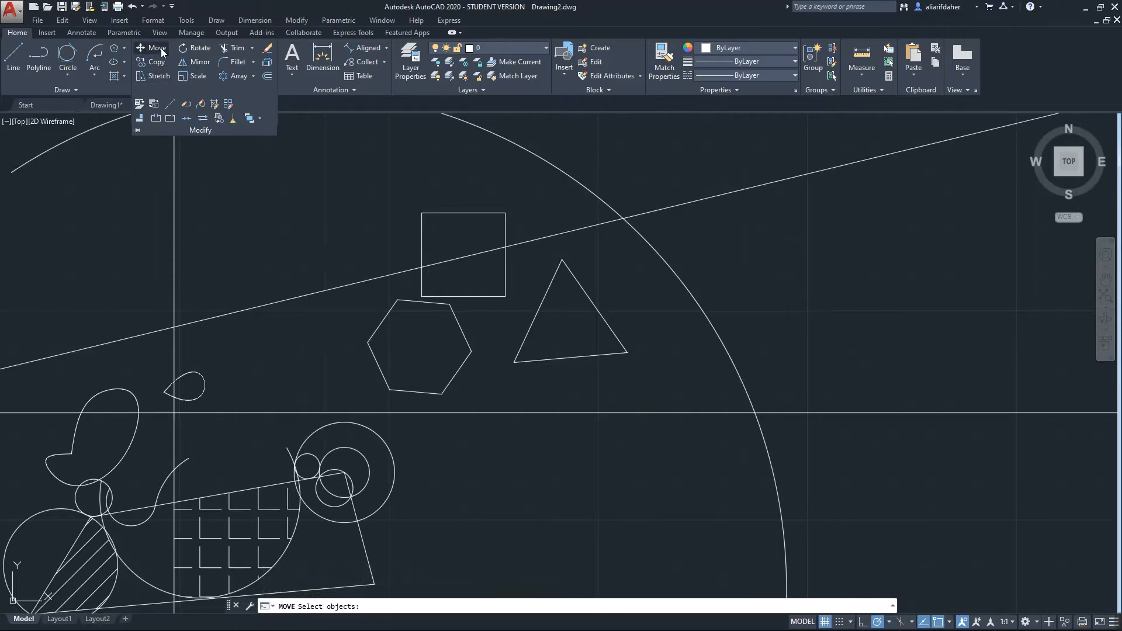
pyautogui.click(162, 49)
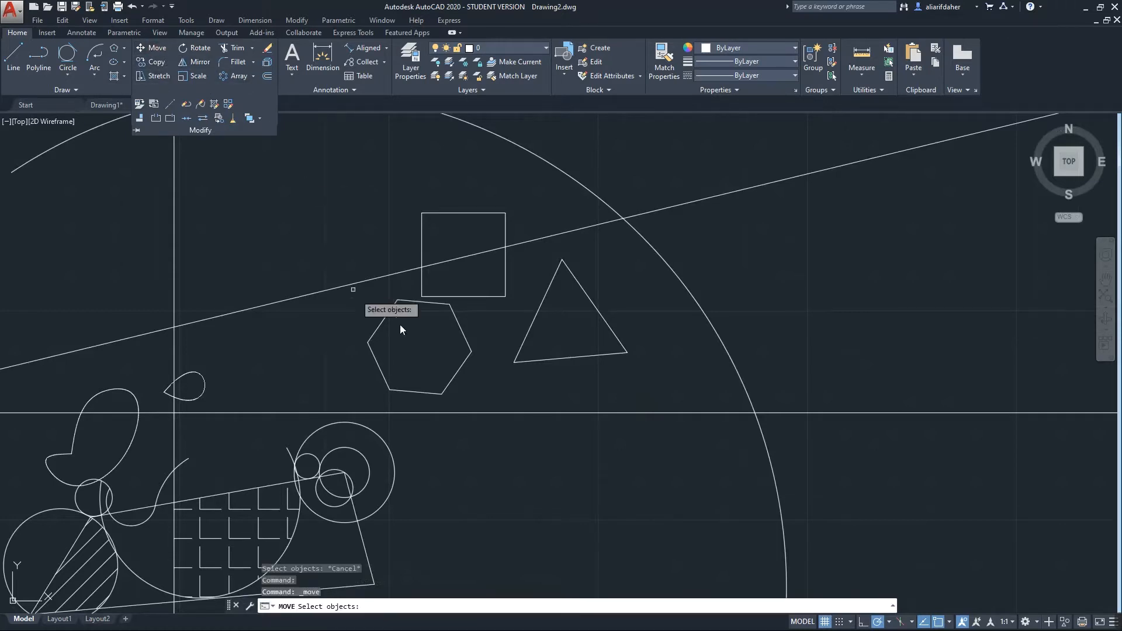
pyautogui.click(460, 331)
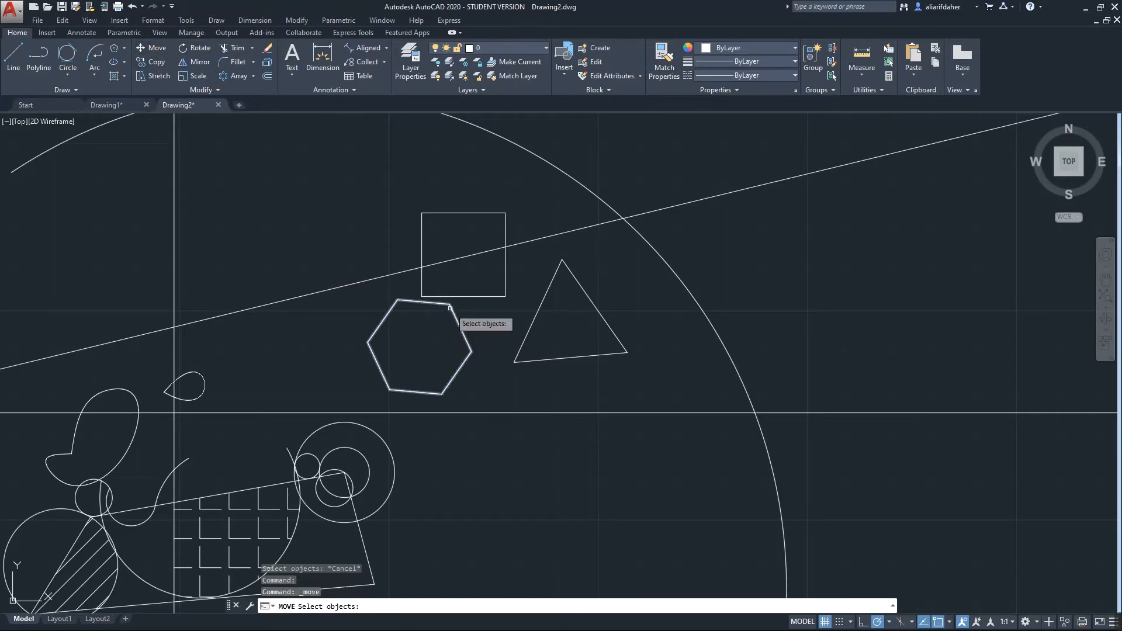
pyautogui.press('Return')
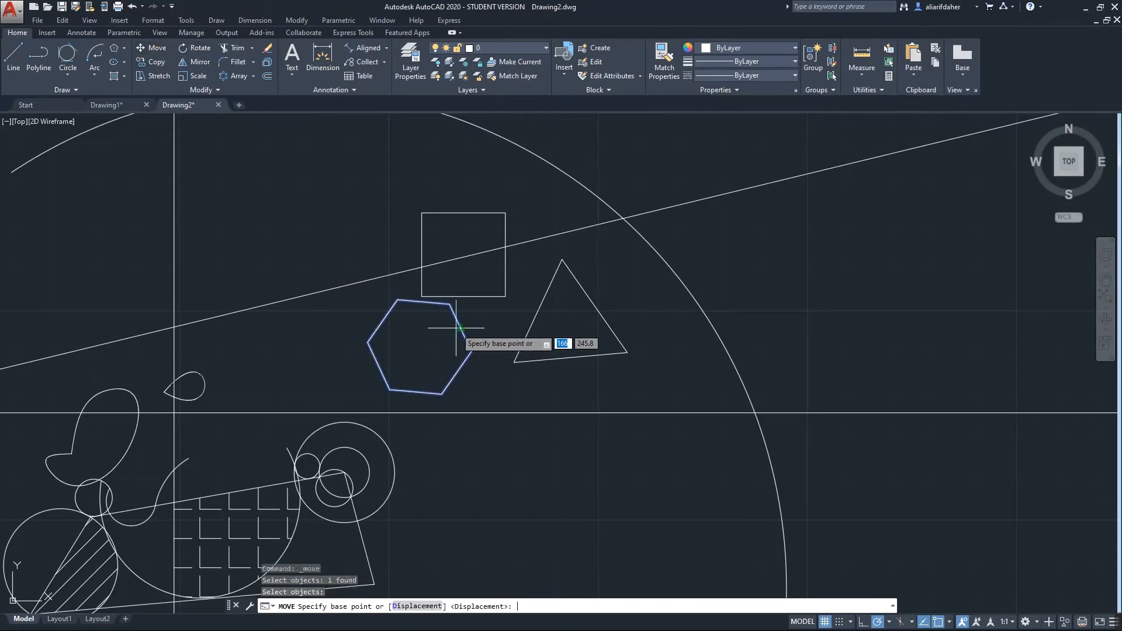
pyautogui.click(458, 327)
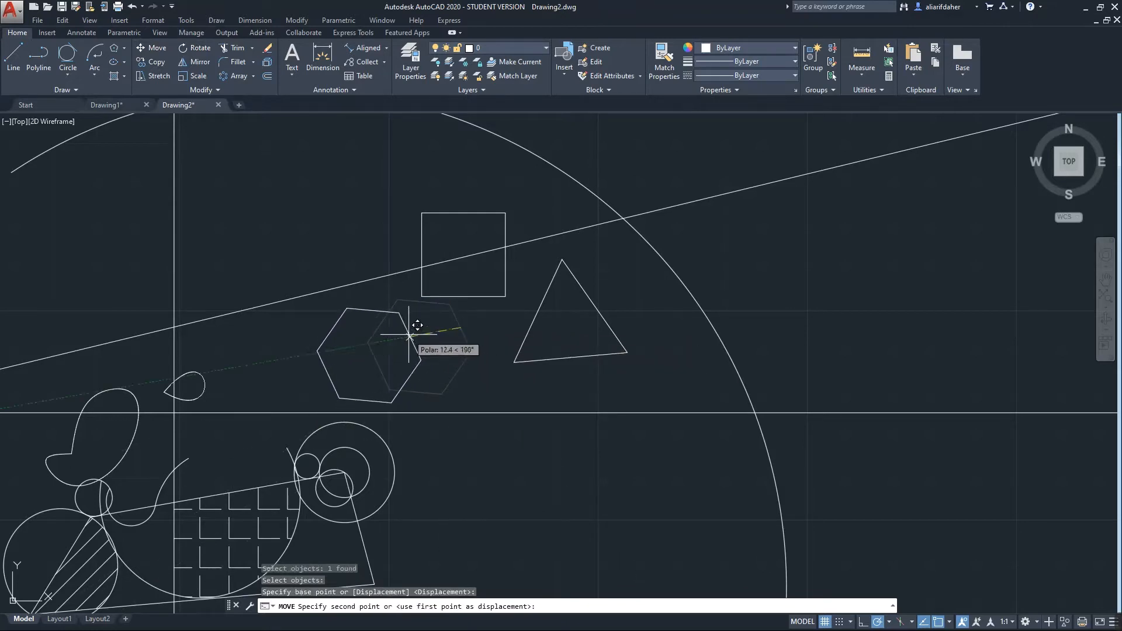
pyautogui.press('Return')
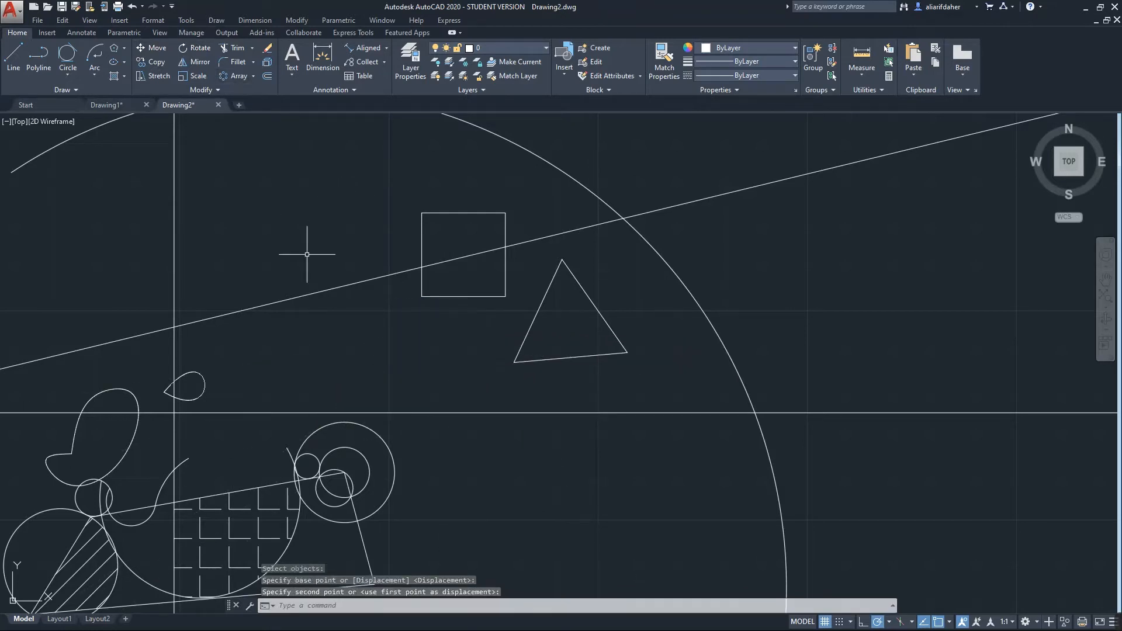
# Undo, redo, then undo the hexagon move again to restore it, and start Copy
pyautogui.hotkey('ctrl', 'z')
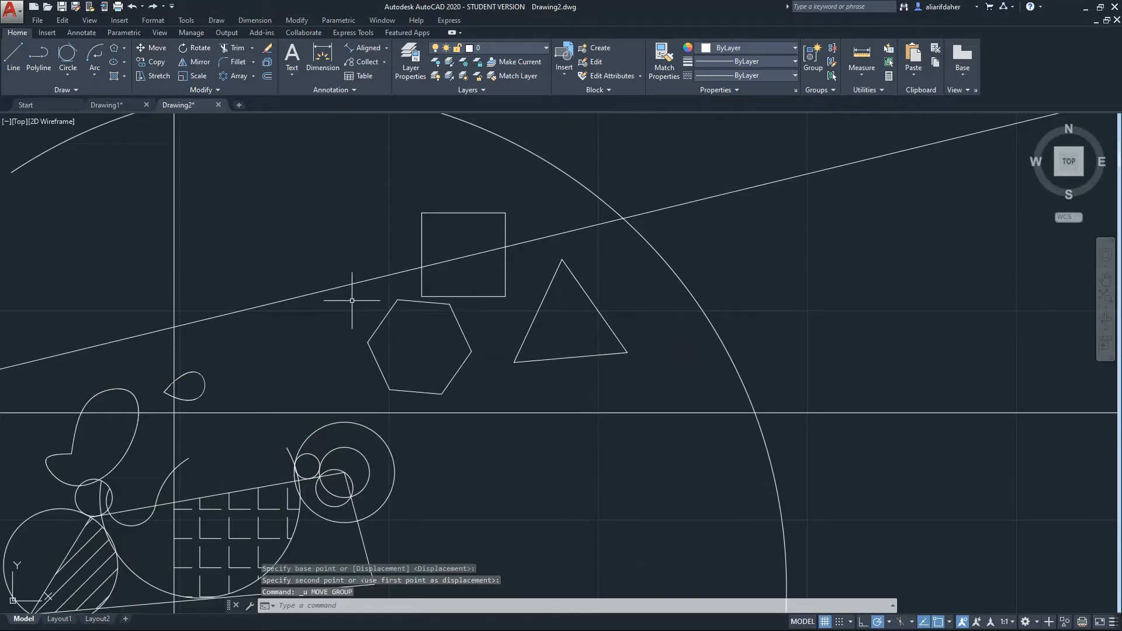
pyautogui.hotkey('ctrl', 'y')
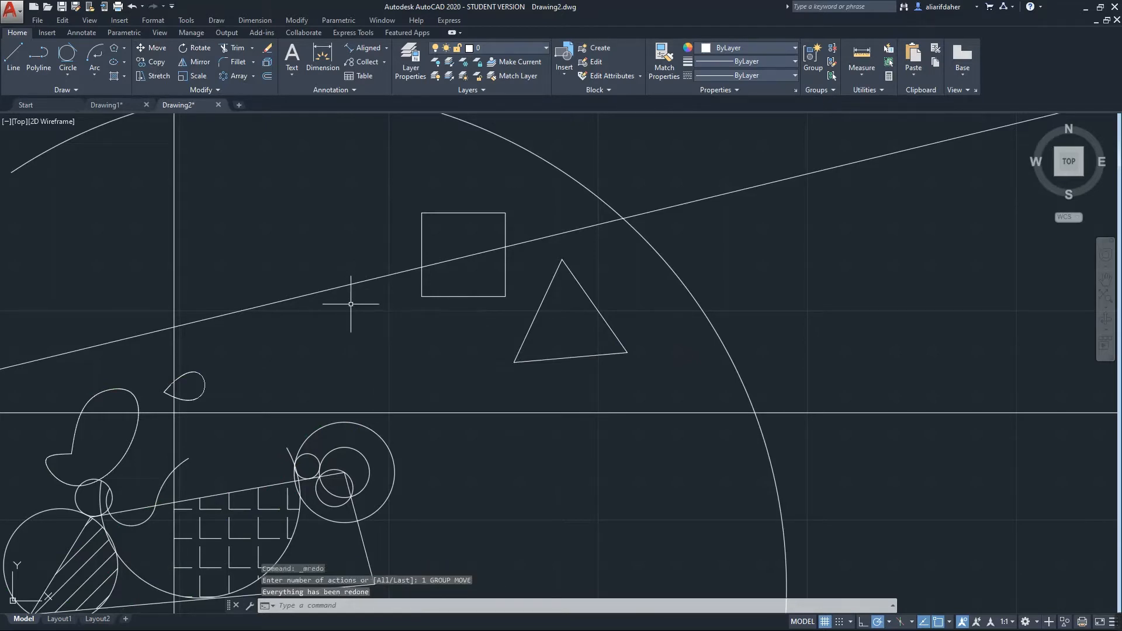
pyautogui.hotkey('ctrl', 'z')
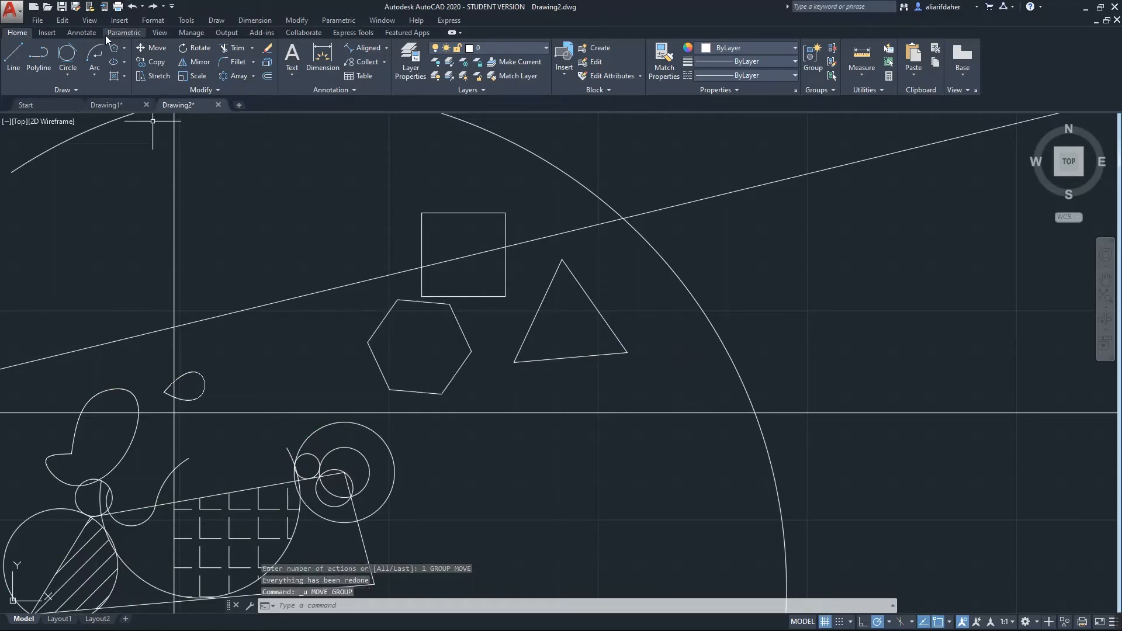
pyautogui.click(157, 63)
pyautogui.click(160, 62)
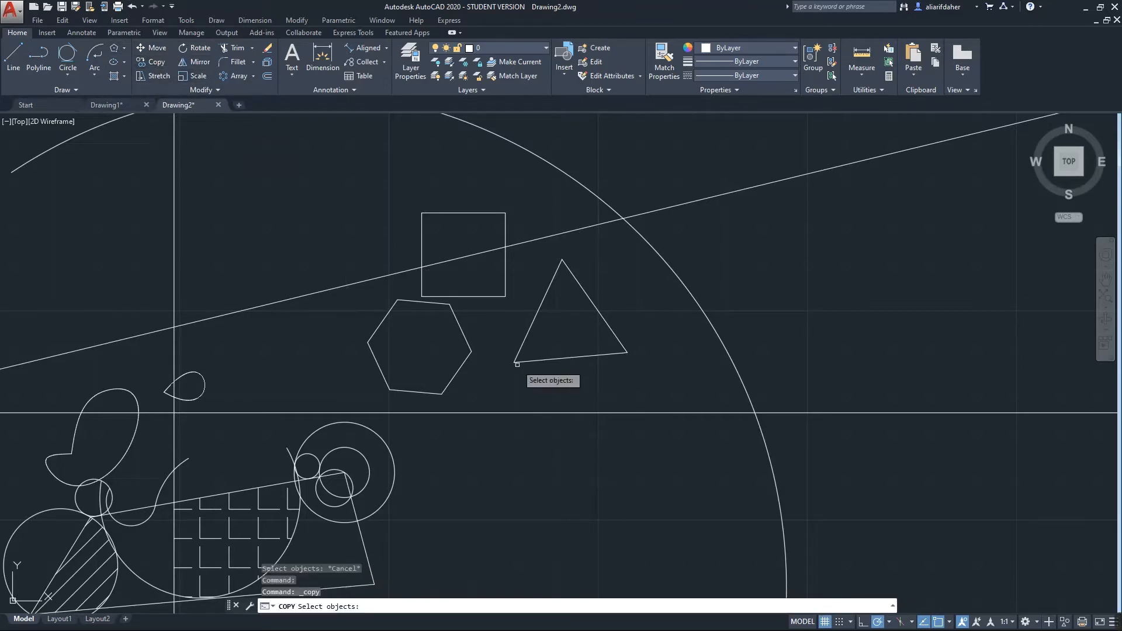
# Copy the hexagon from its right corner onto the triangle's right corner
pyautogui.click(466, 336)
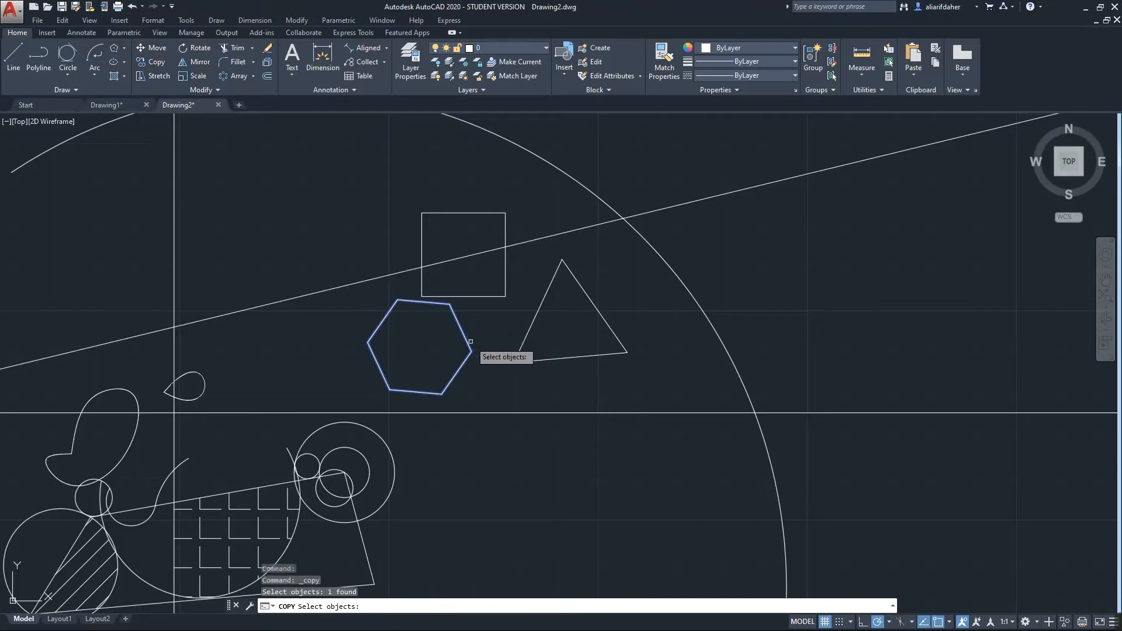
pyautogui.press('Return')
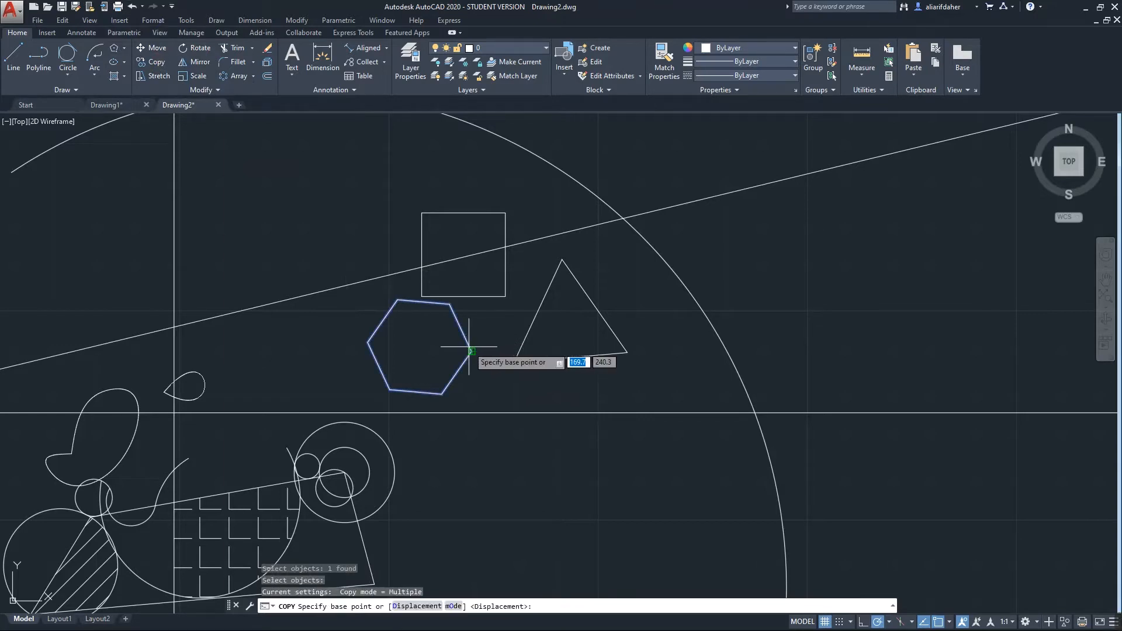
pyautogui.click(472, 351)
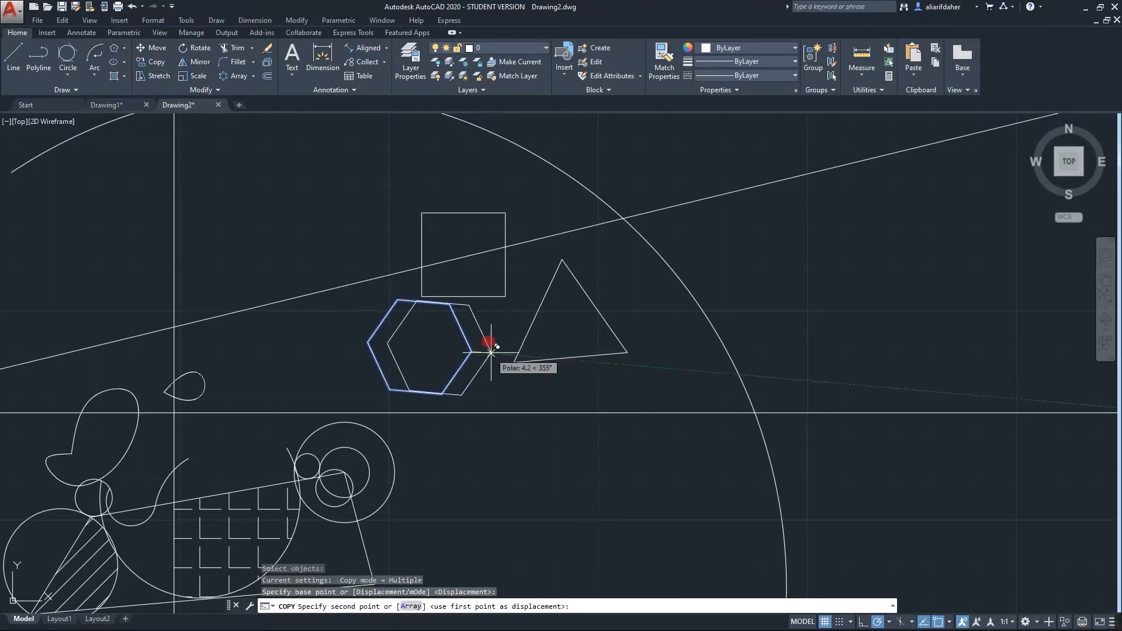
pyautogui.click(626, 351)
pyautogui.press('Return')
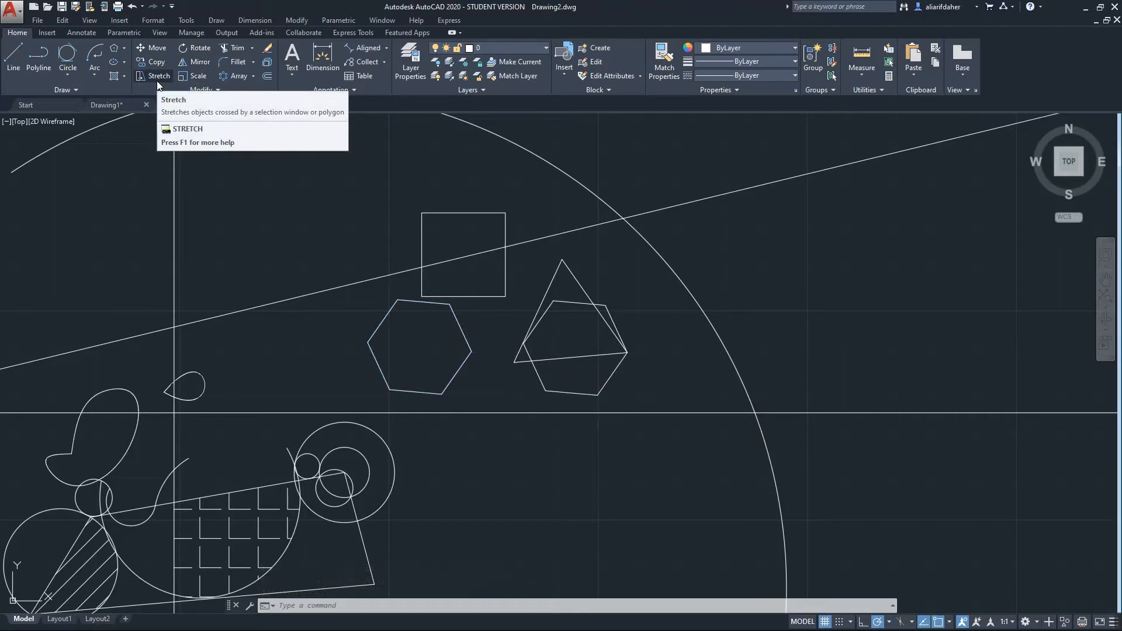
# Rotate the hexagon about its right corner, then repeat ROTATE on it
pyautogui.click(200, 48)
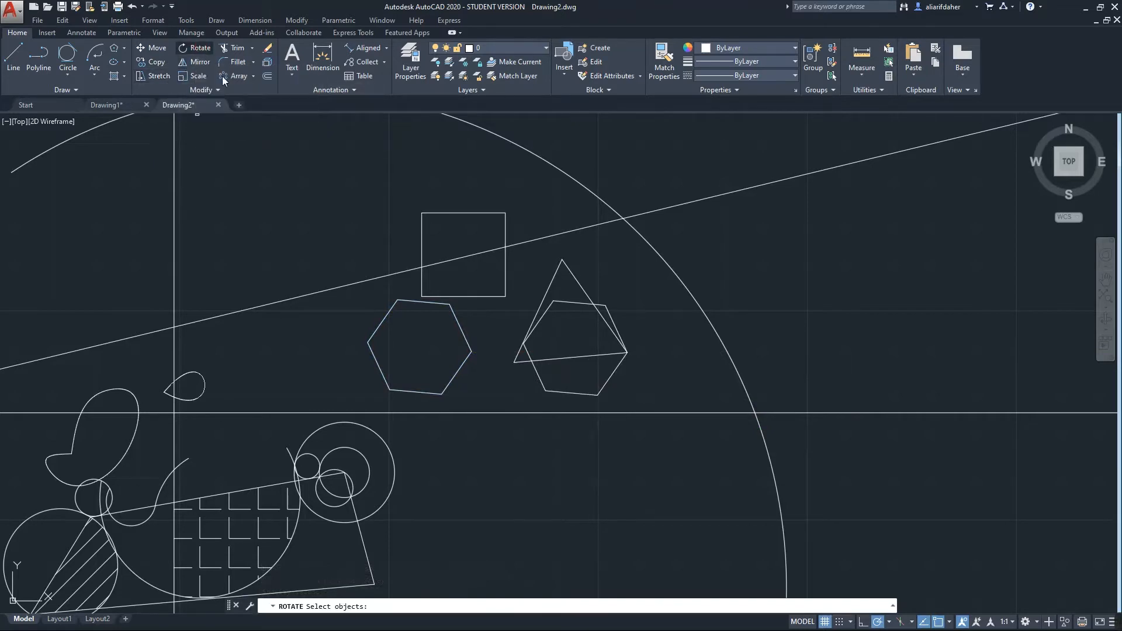
pyautogui.click(470, 350)
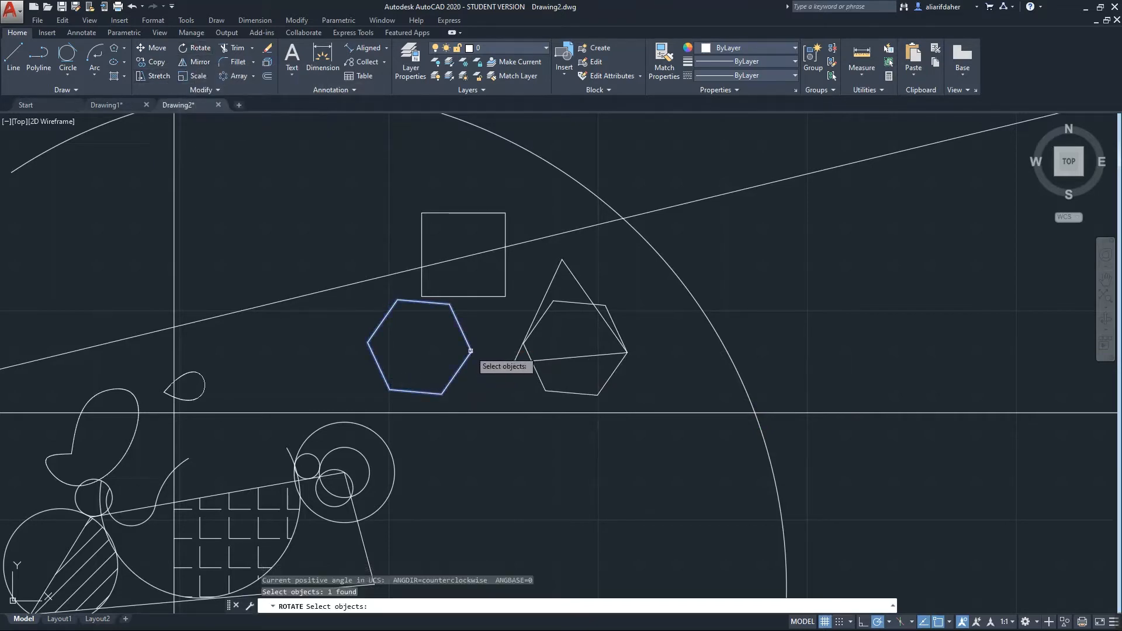
pyautogui.press('Return')
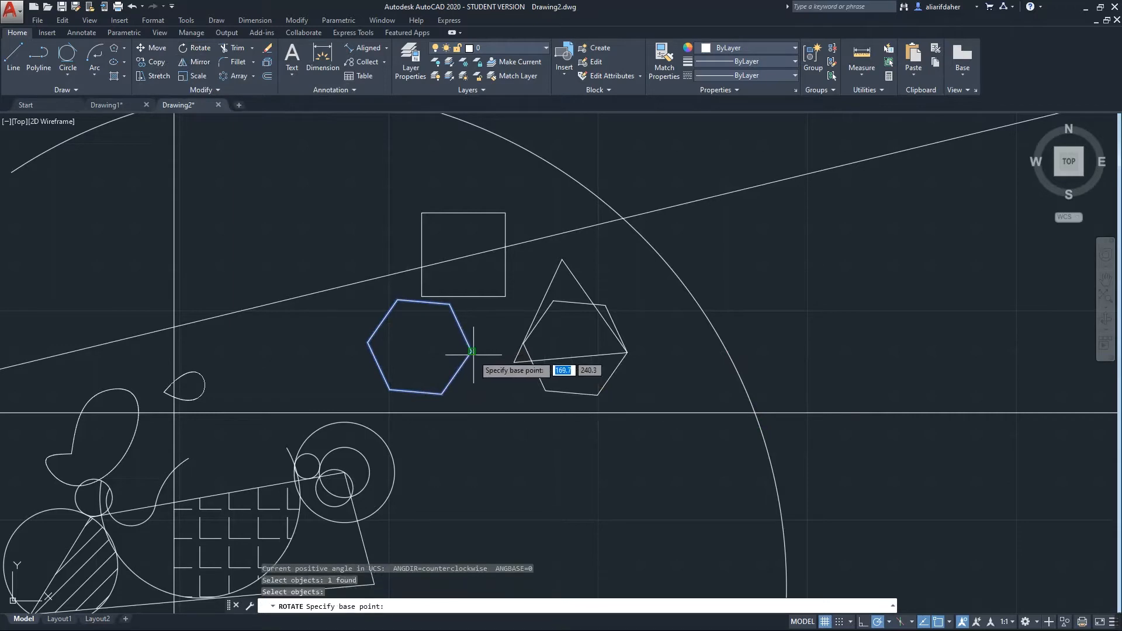
pyautogui.click(472, 351)
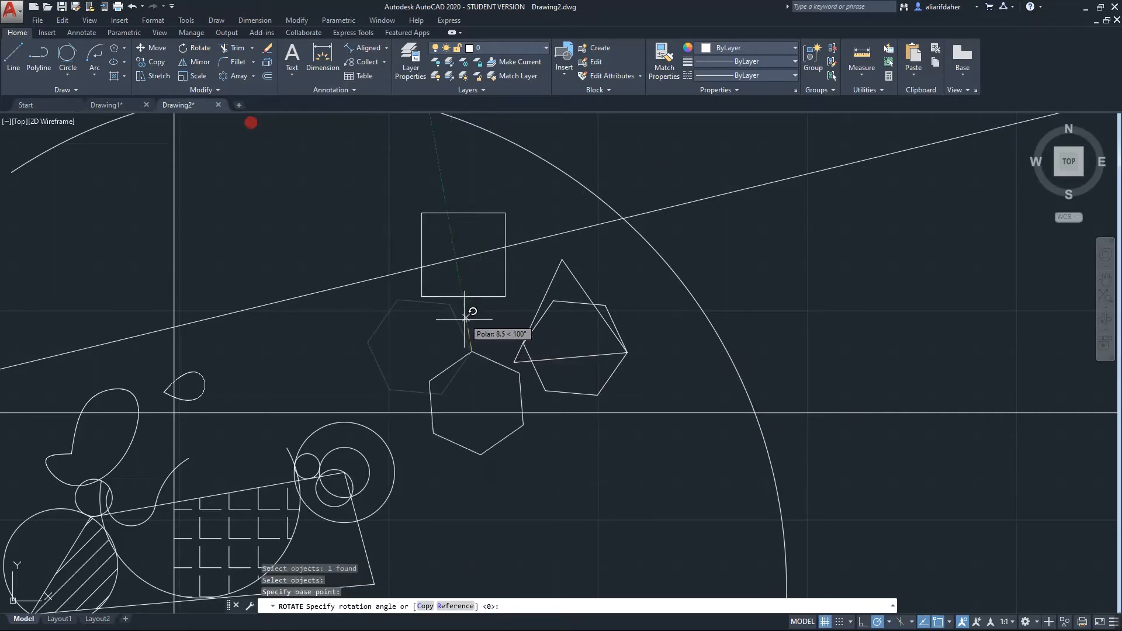
pyautogui.click(467, 312)
pyautogui.click(470, 354)
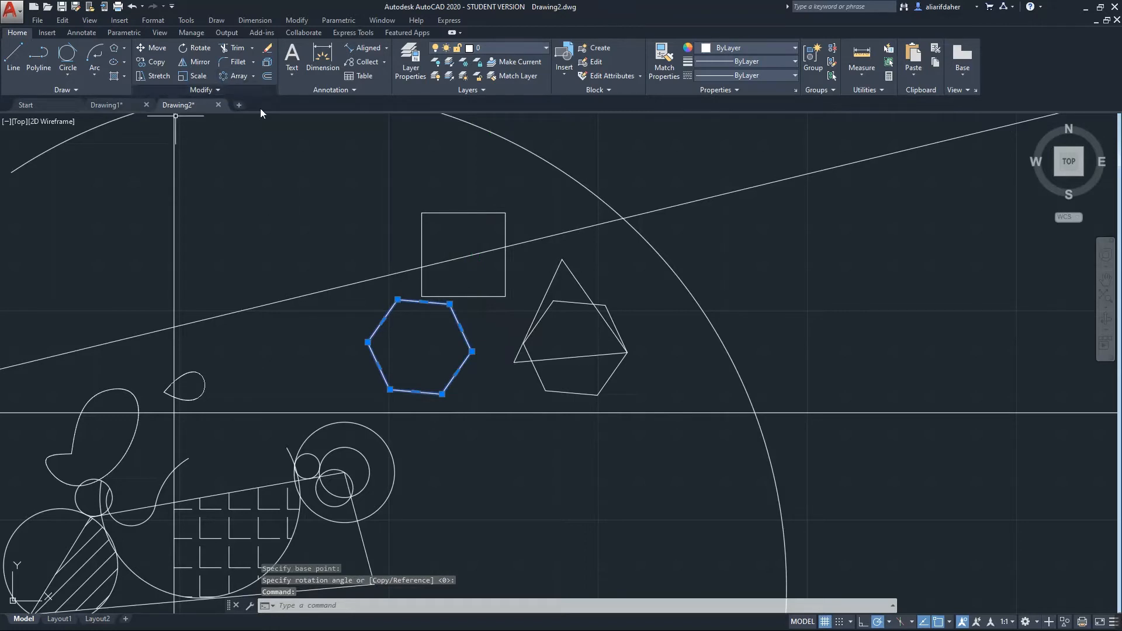
pyautogui.rightClick(322, 237)
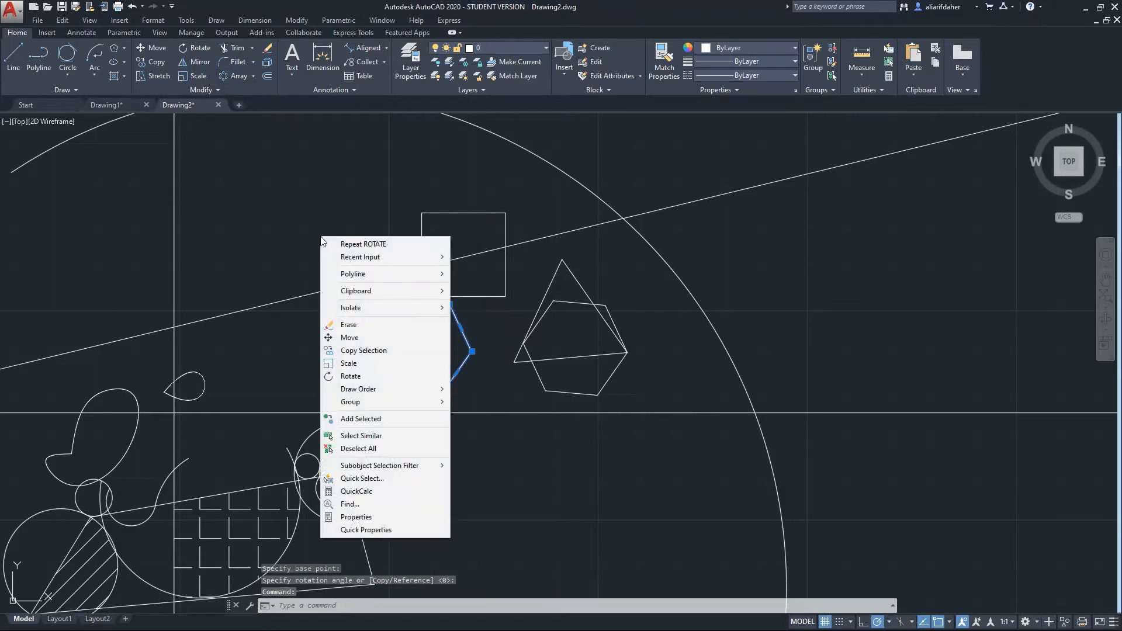
pyautogui.click(359, 244)
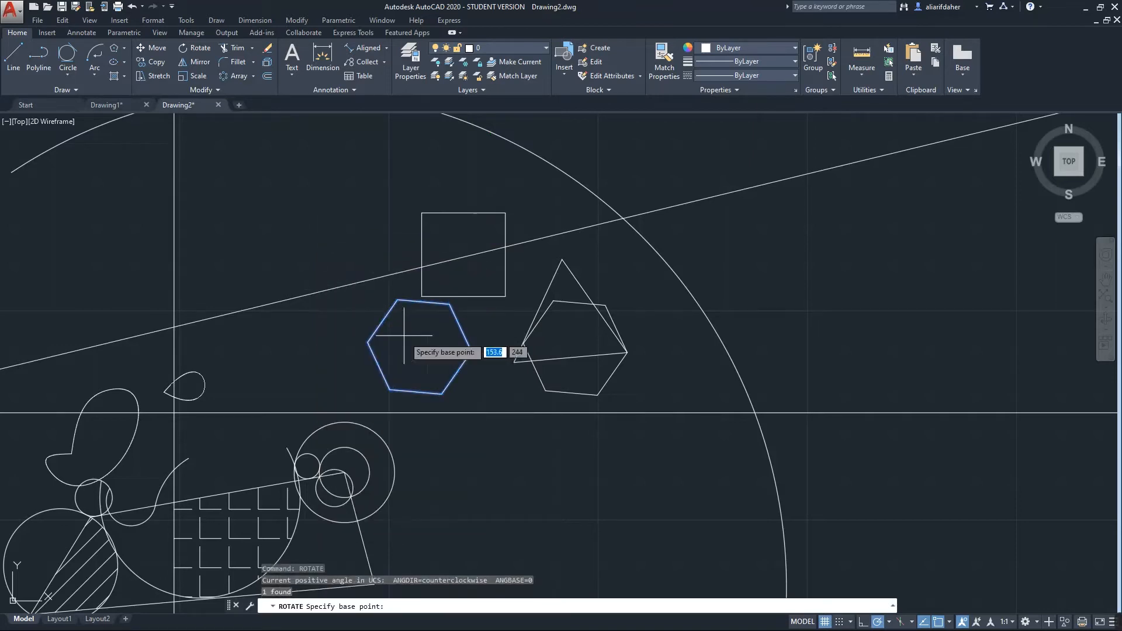
# Mirror the hexagon across a vertical line through the triangle's right corner, keeping the original
pyautogui.click(200, 62)
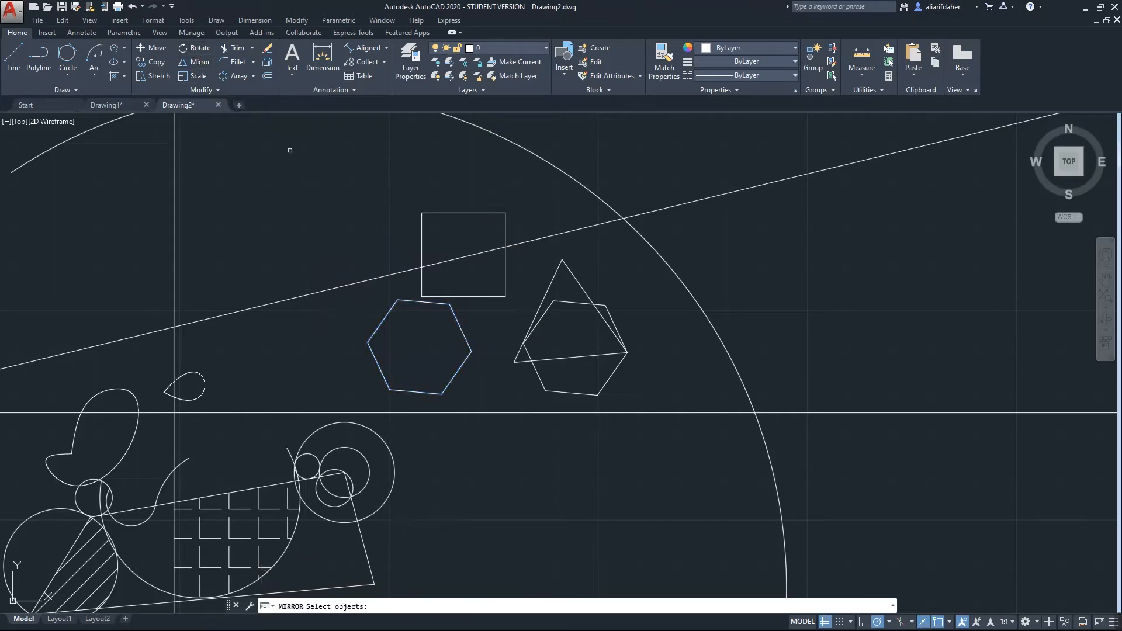
pyautogui.click(471, 347)
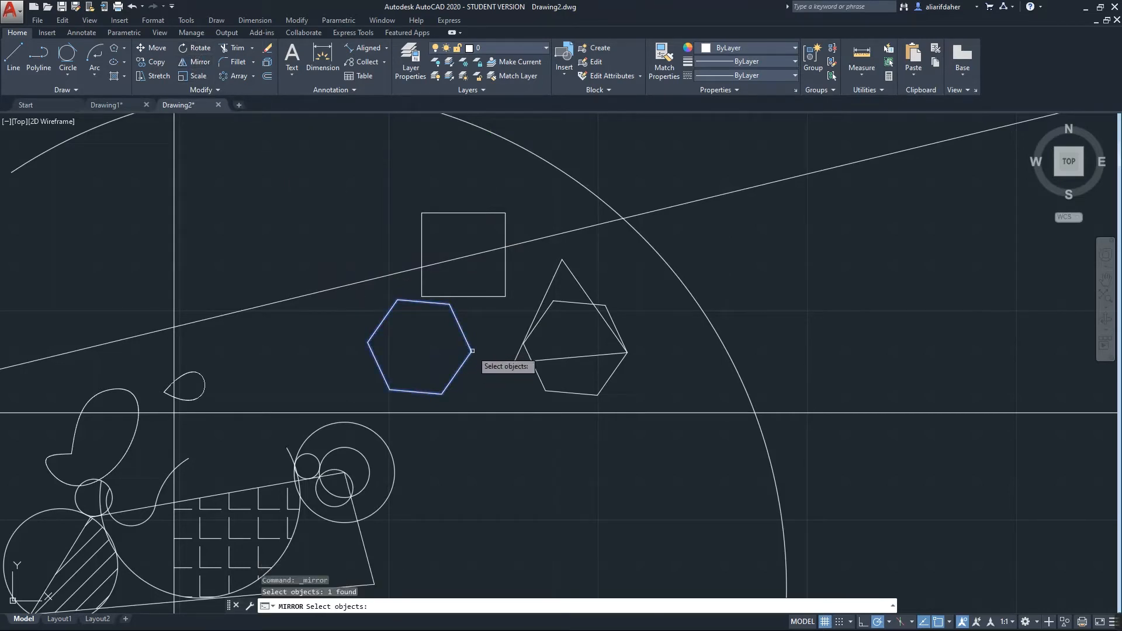
pyautogui.press('Return')
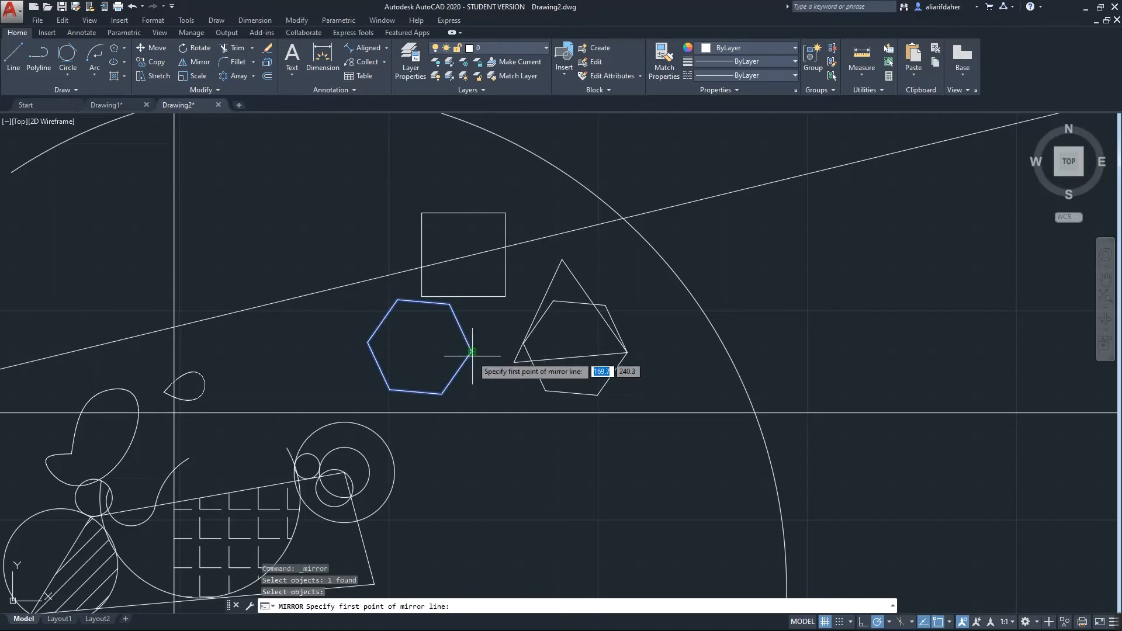
pyautogui.click(627, 352)
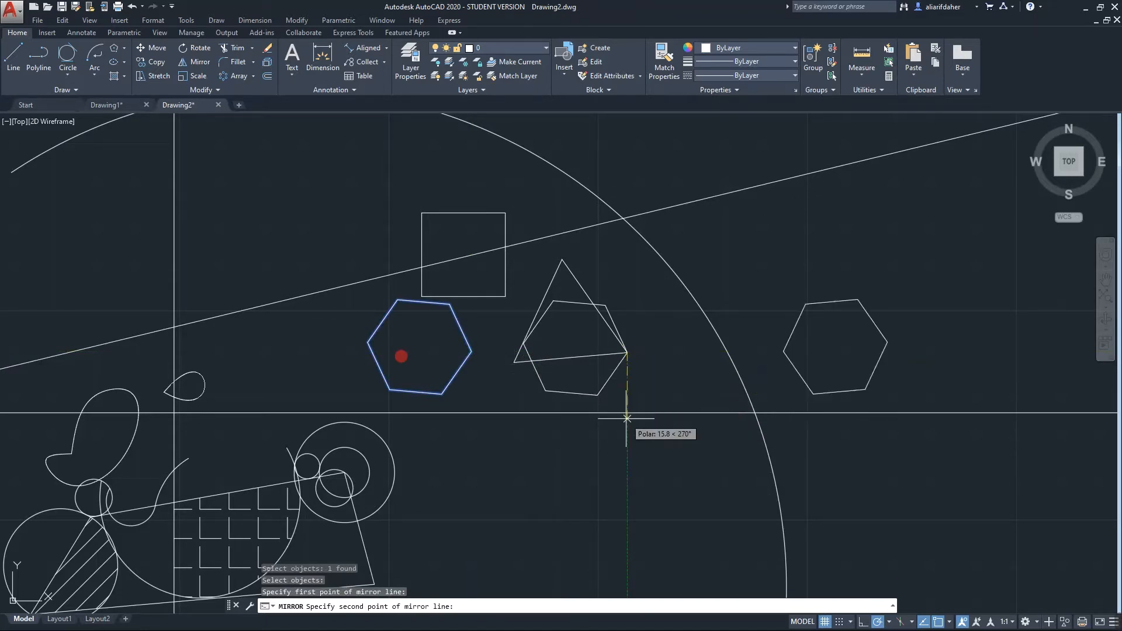
pyautogui.press('Return')
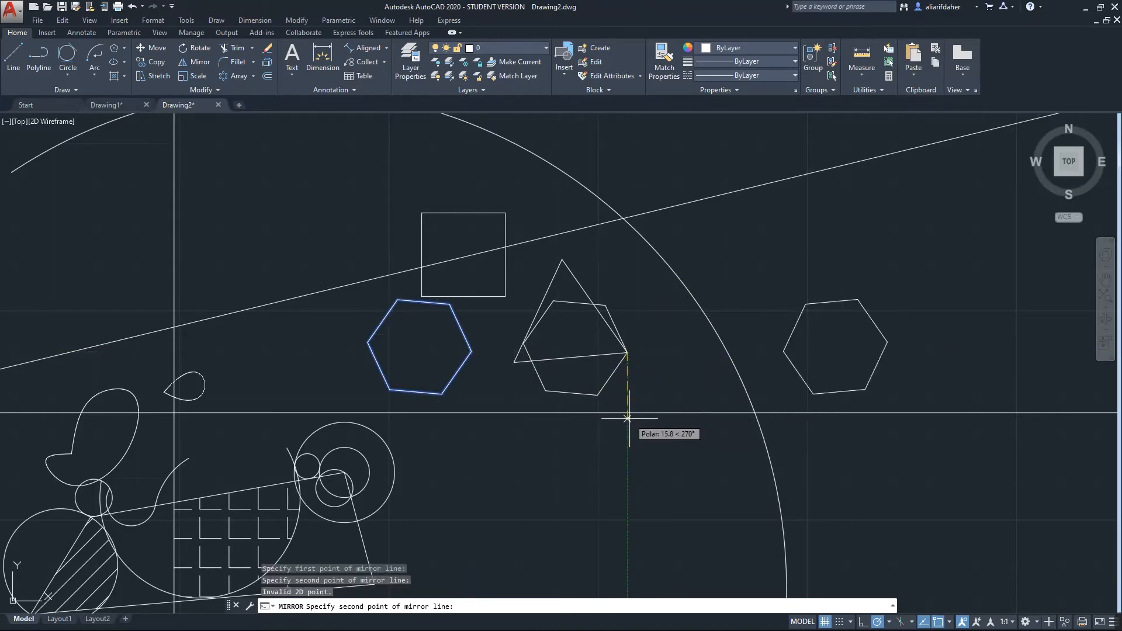
pyautogui.click(627, 418)
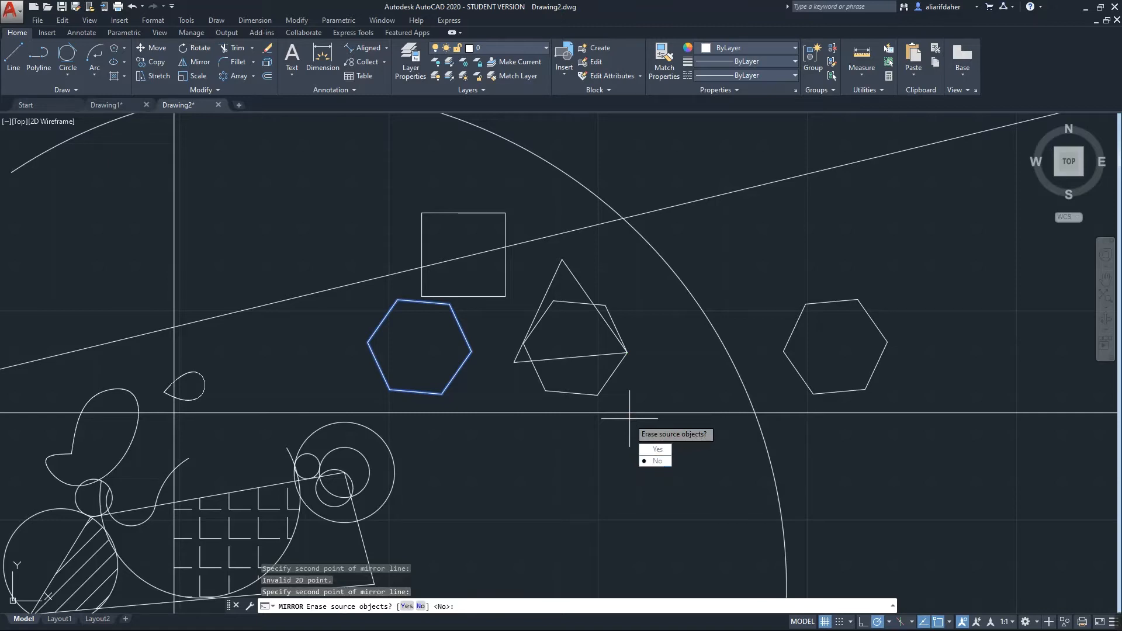
pyautogui.write('N')
pyautogui.press('Return')
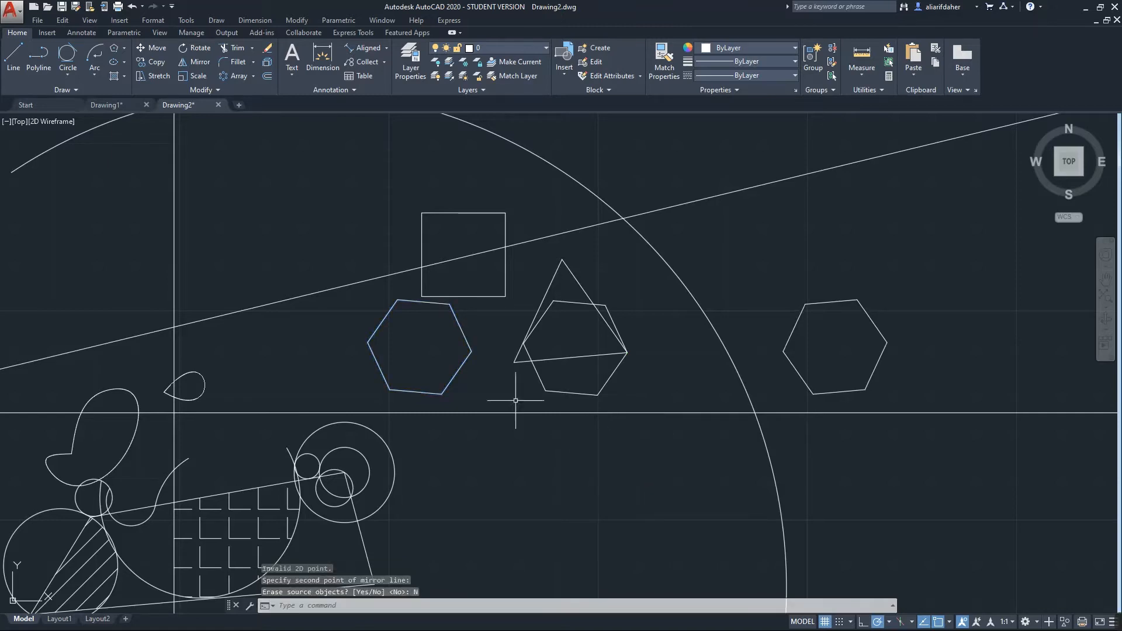
pyautogui.click(468, 350)
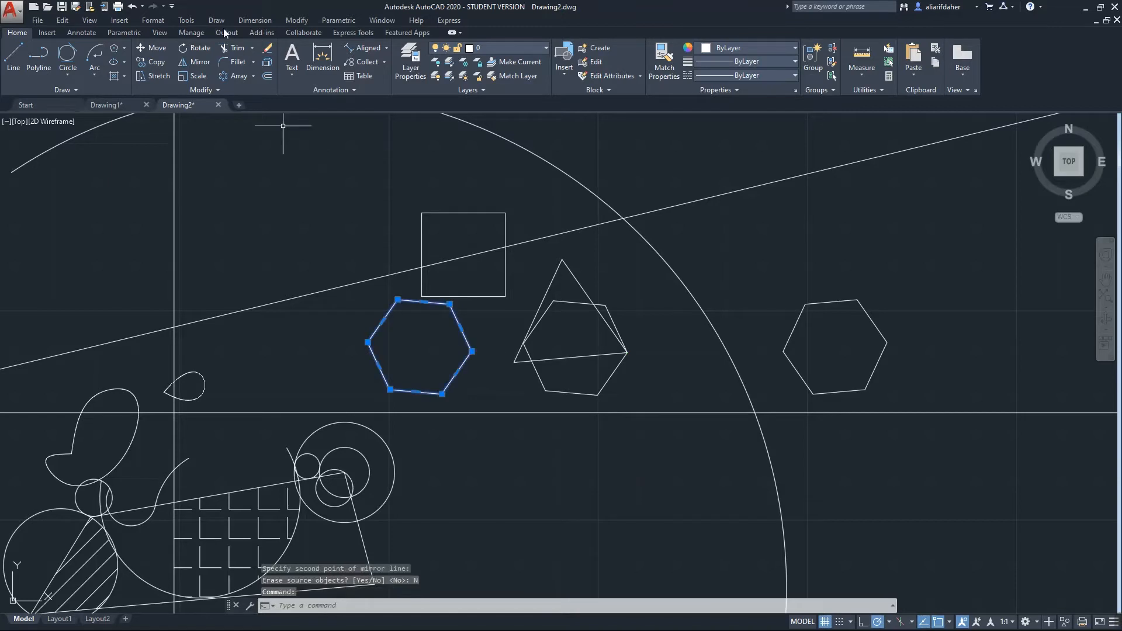
# Mirror the selected hexagon along the slanted line, erasing the source hexagon
pyautogui.click(199, 62)
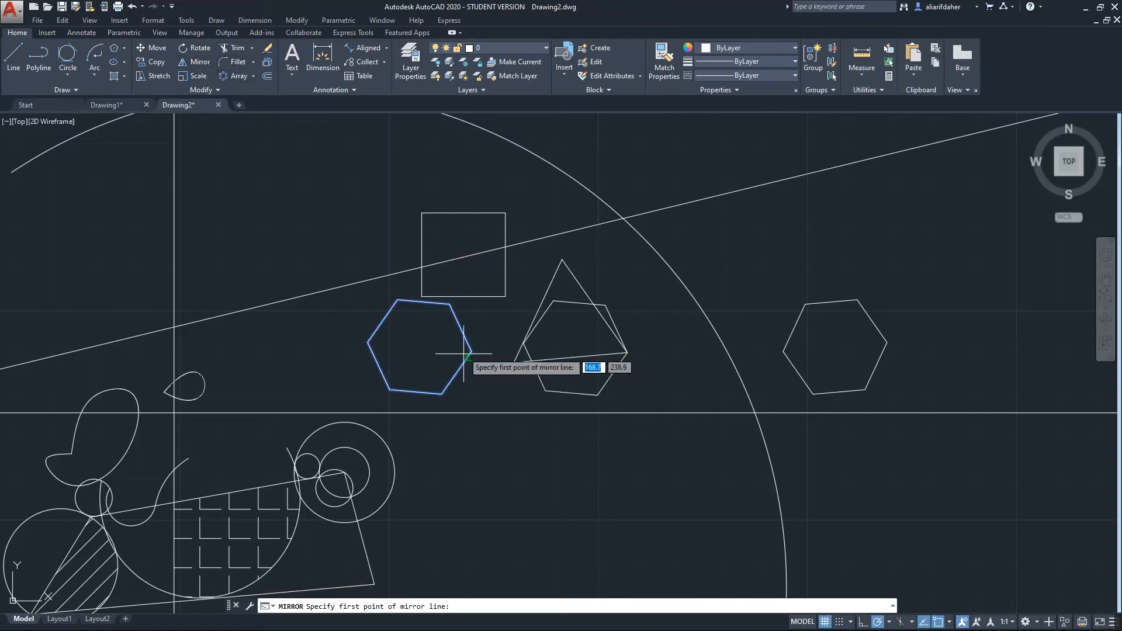
pyautogui.click(421, 296)
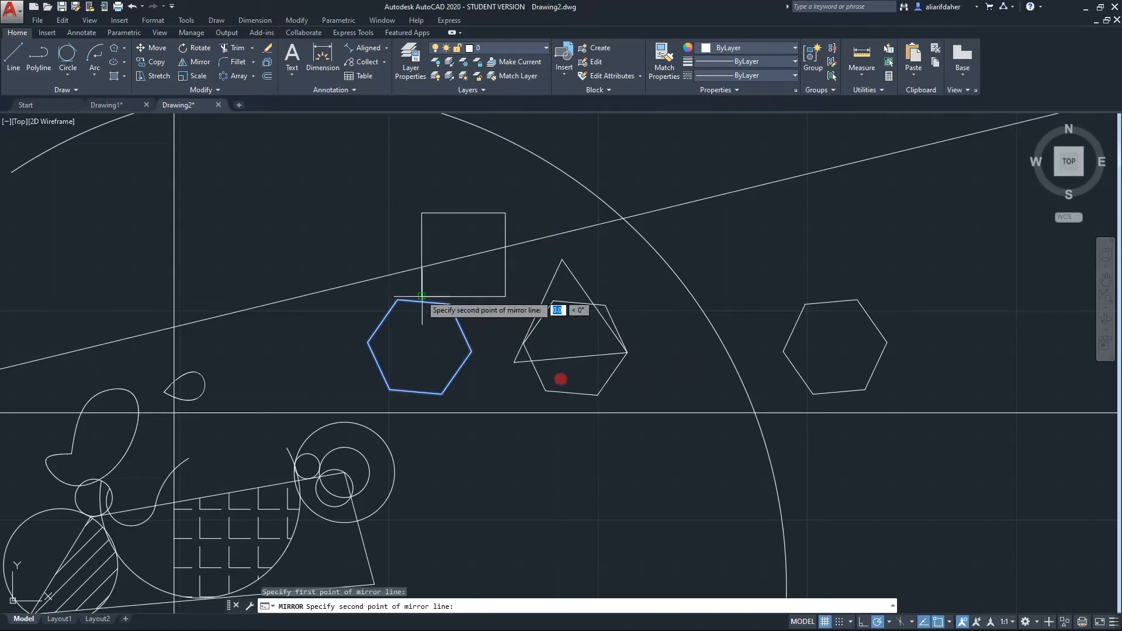
pyautogui.click(360, 296)
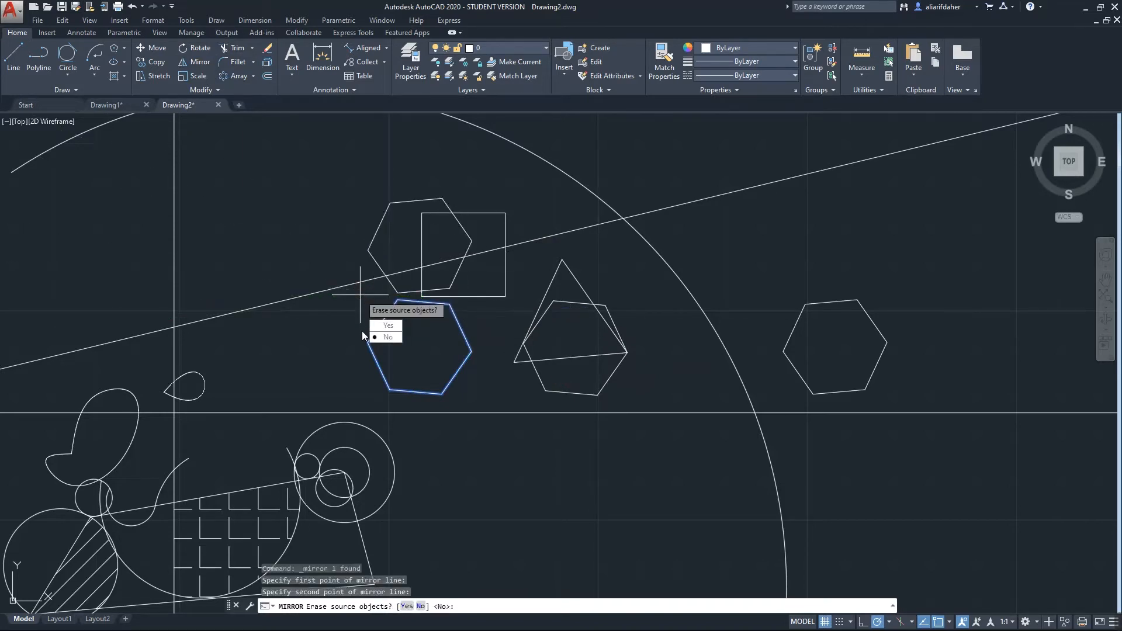
pyautogui.click(387, 325)
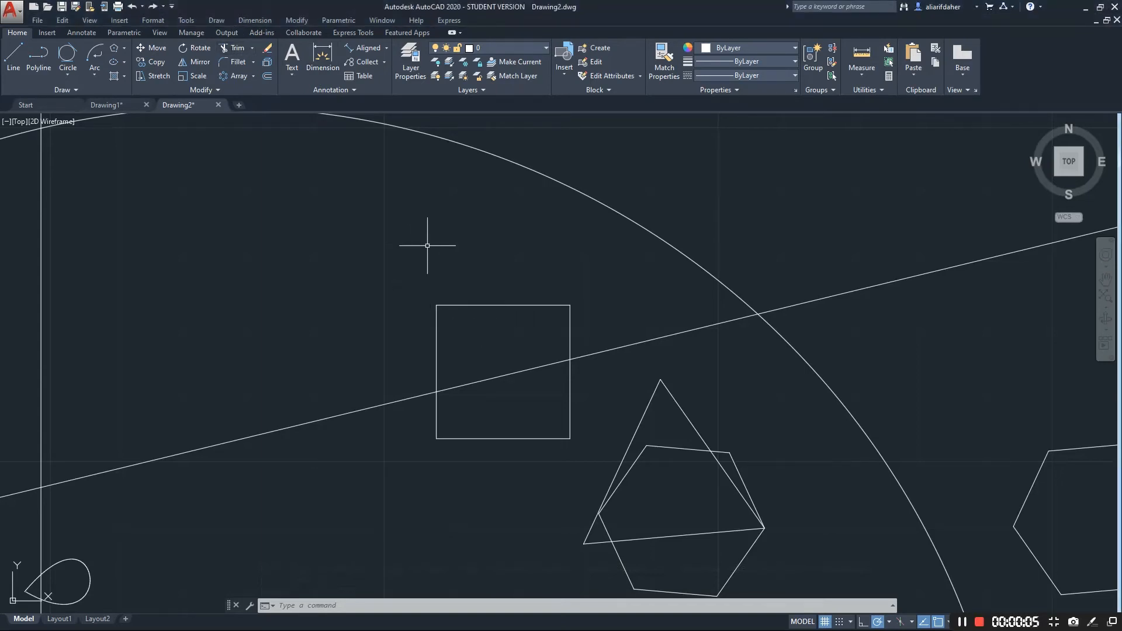
# Trim the square's top, right and left edges back to the slanted line
pyautogui.click(232, 48)
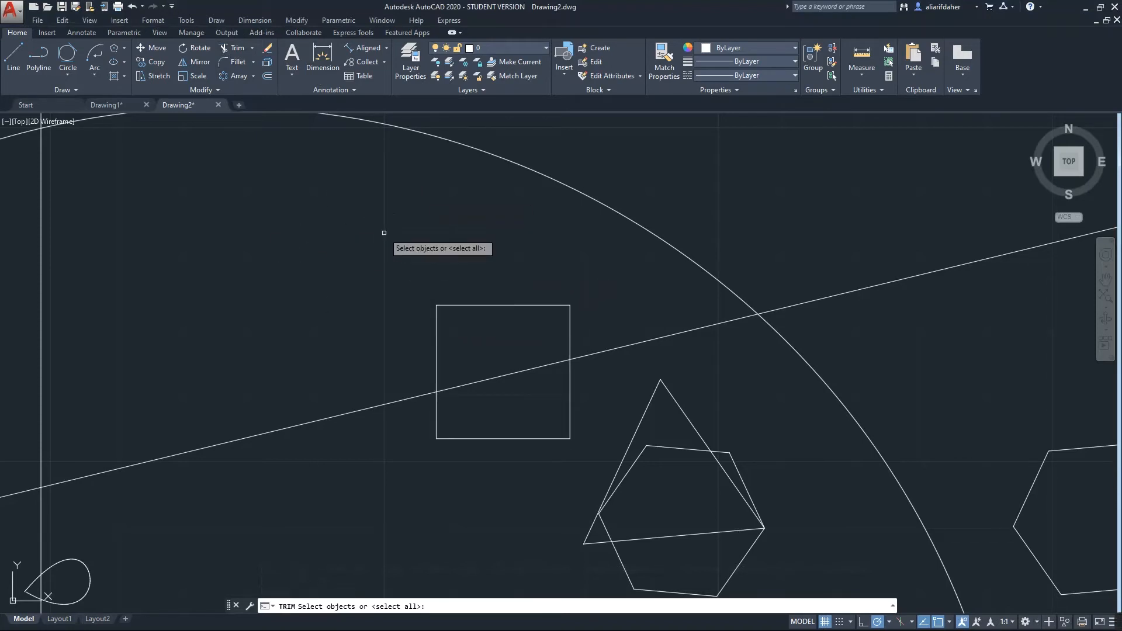
pyautogui.press('Return')
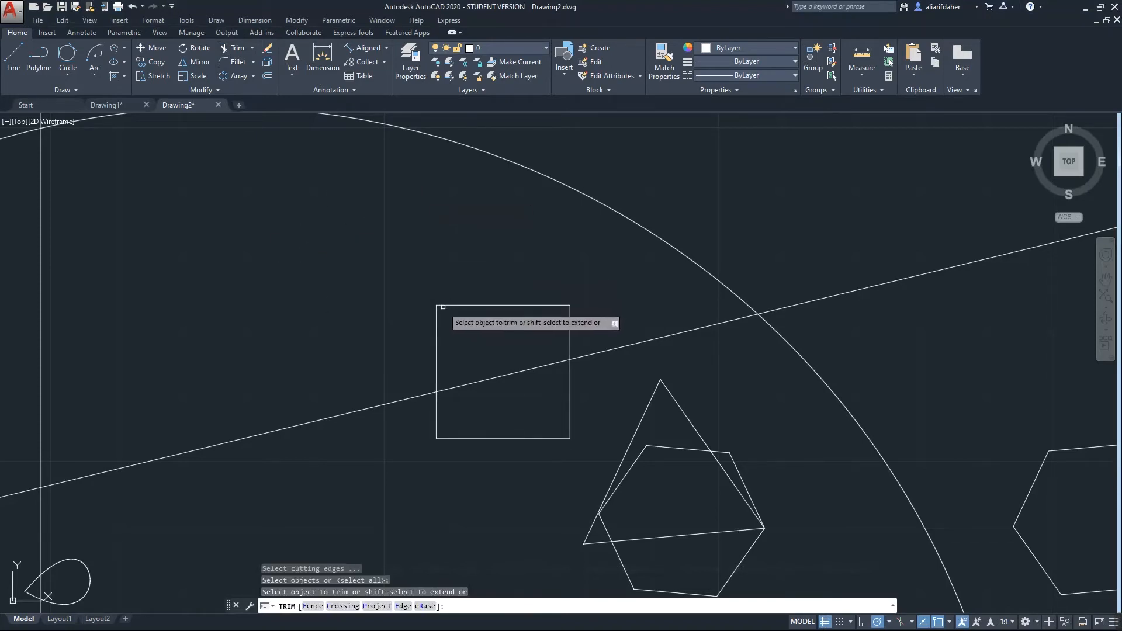
pyautogui.click(521, 305)
pyautogui.click(571, 317)
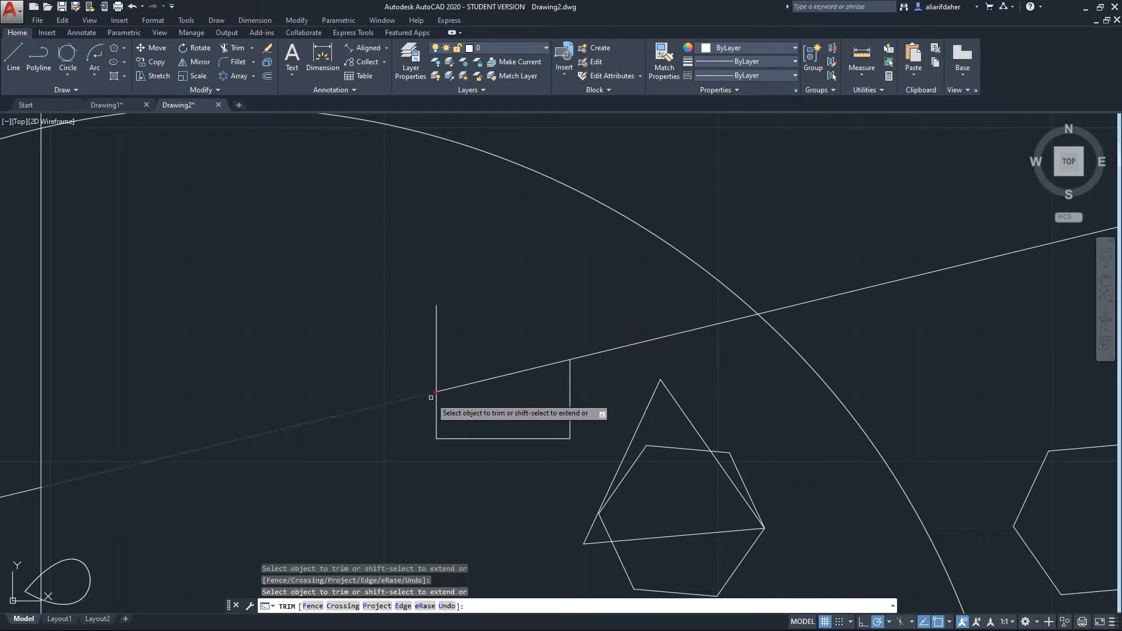
pyautogui.click(400, 282)
pyautogui.click(436, 407)
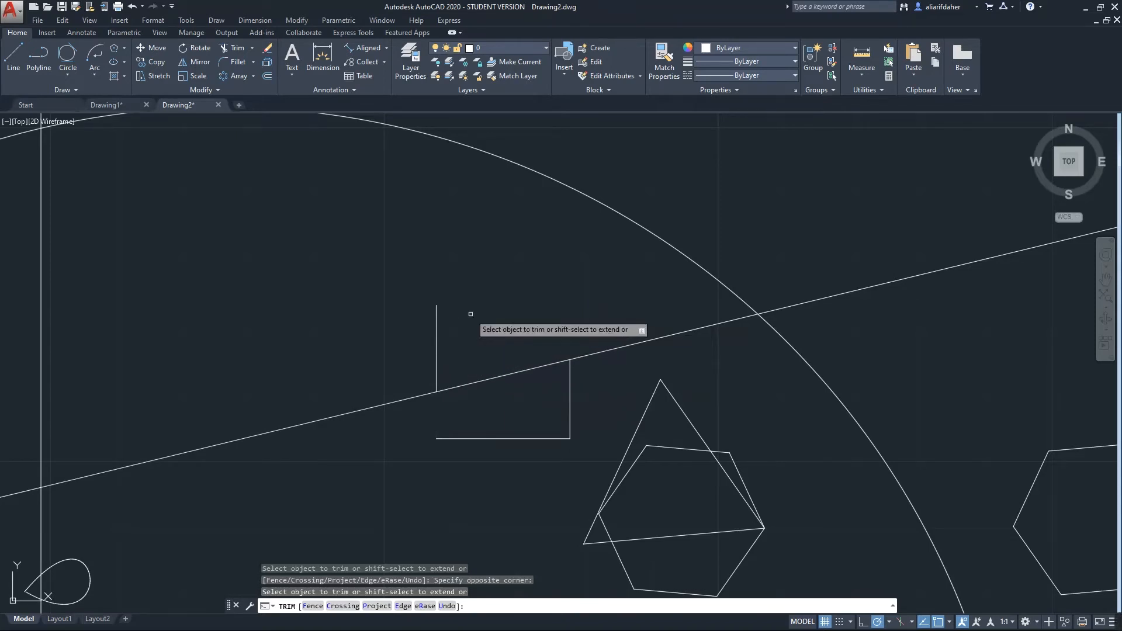
pyautogui.press('Return')
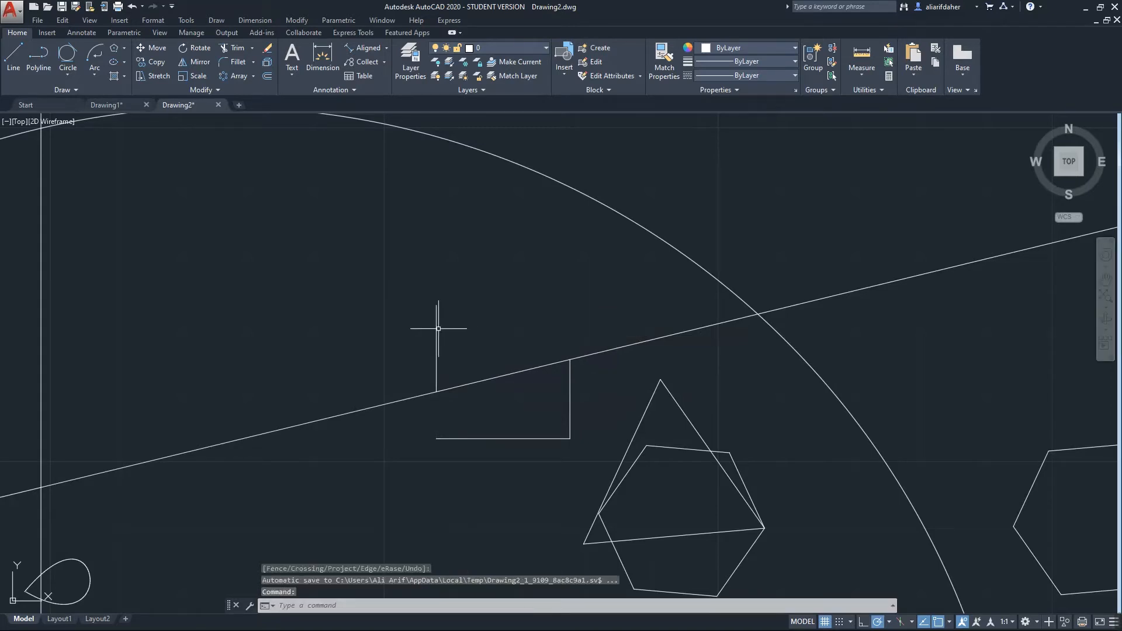
# Erase the short vertical line standing above the slanted line
pyautogui.click(437, 328)
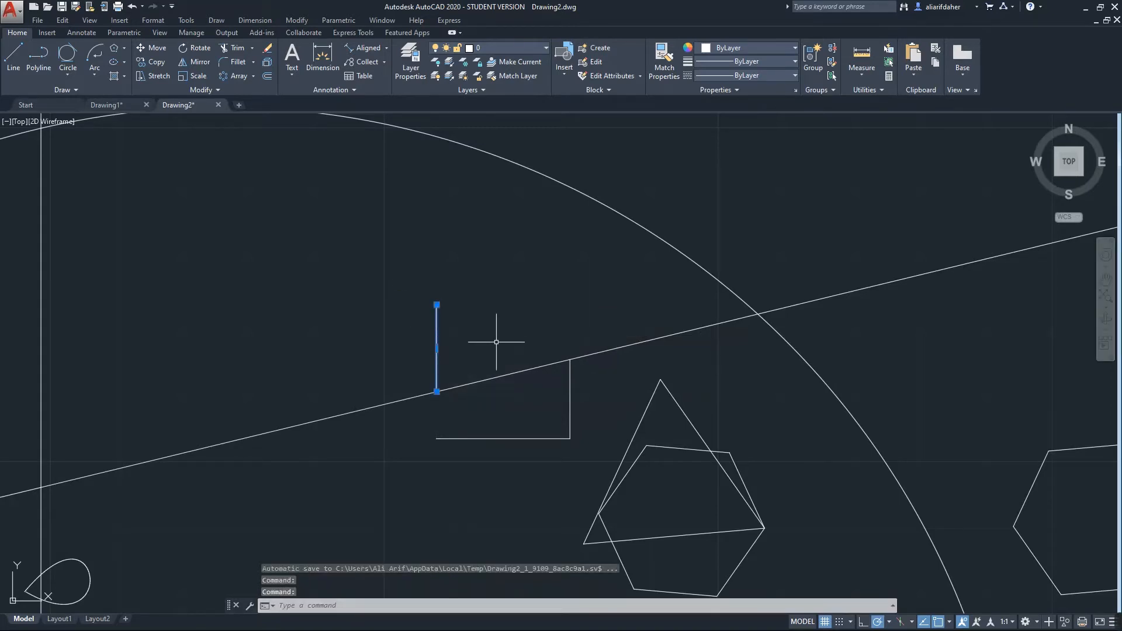
pyautogui.press('Delete')
pyautogui.moveTo(520, 378); pyautogui.dragTo(594, 371, button='middle')
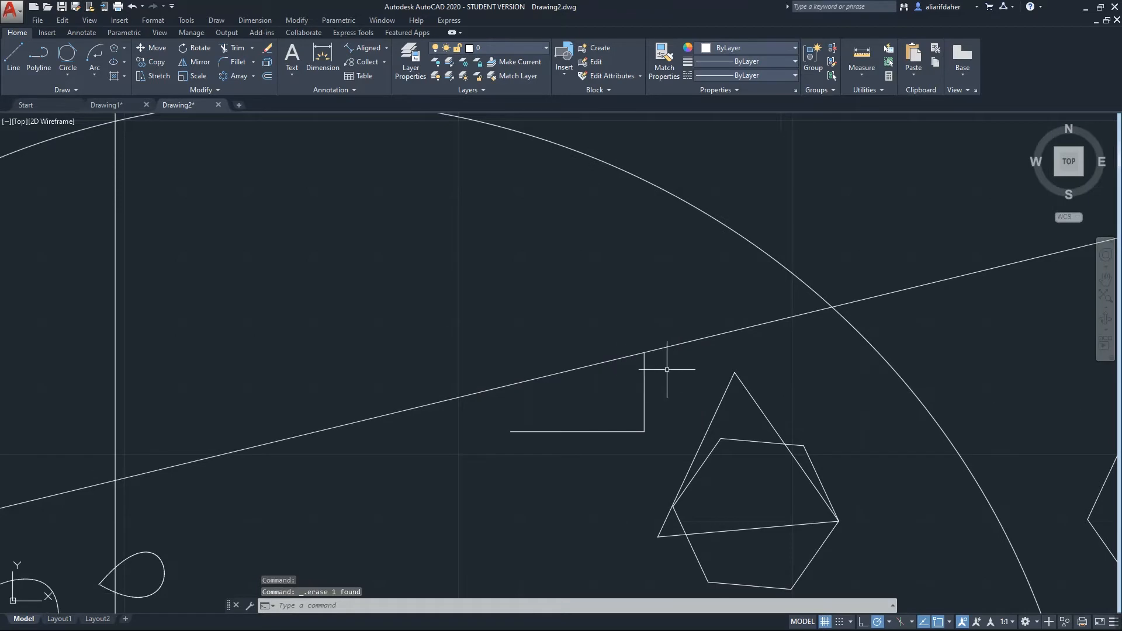
pyautogui.scroll(-5, 667, 370)
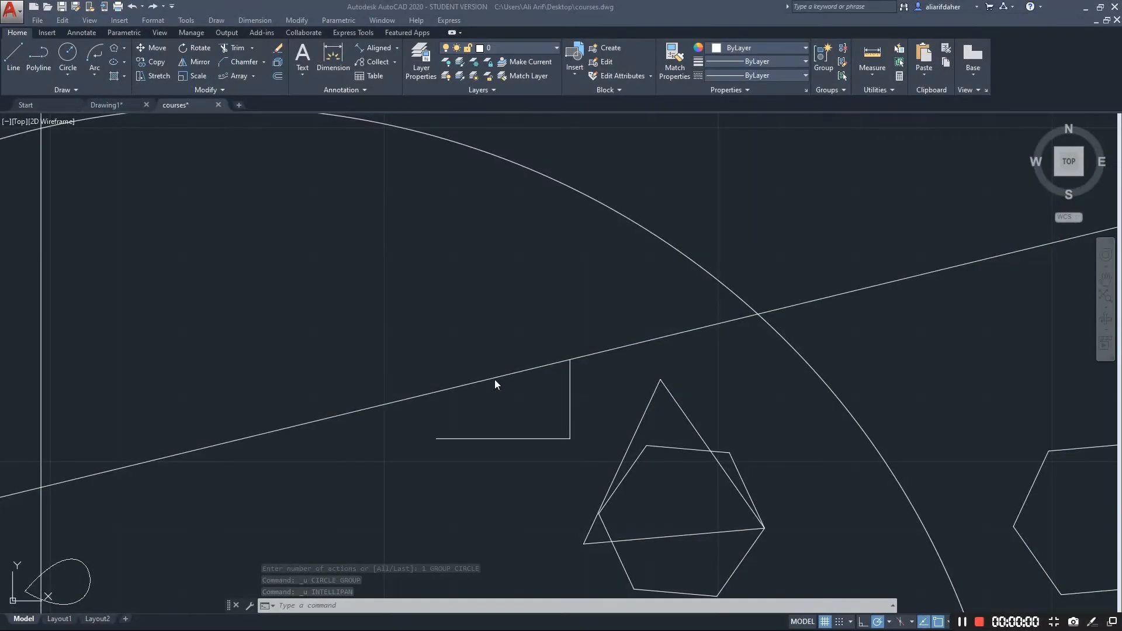
pyautogui.click(254, 76)
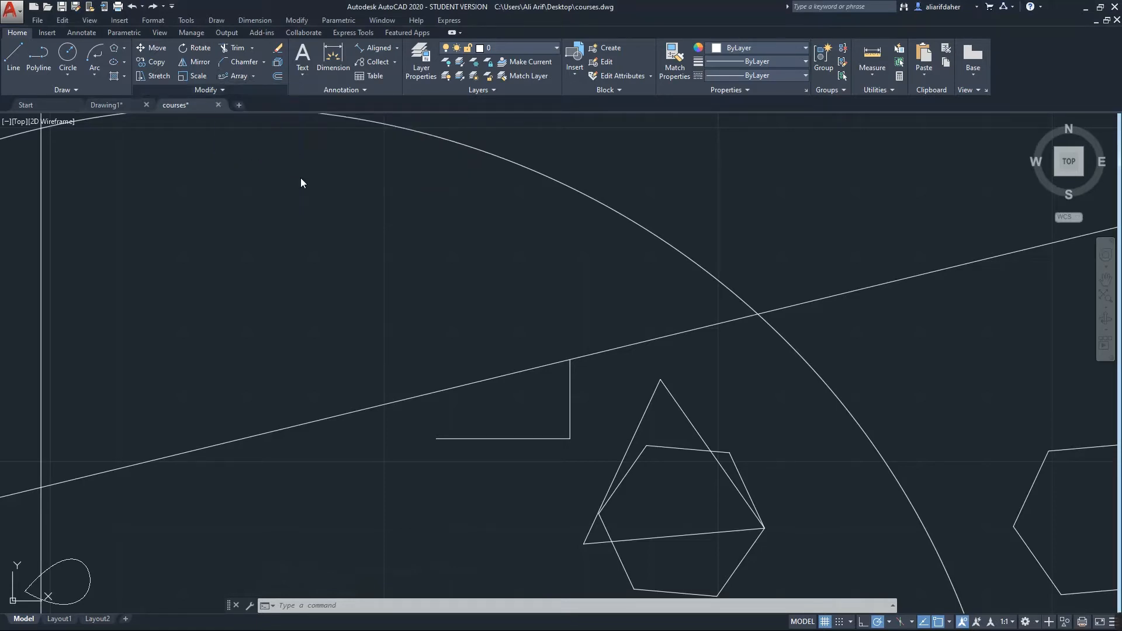
# Draw a circle above the slanted line
pyautogui.click(82, 51)
pyautogui.click(218, 253)
pyautogui.click(247, 313)
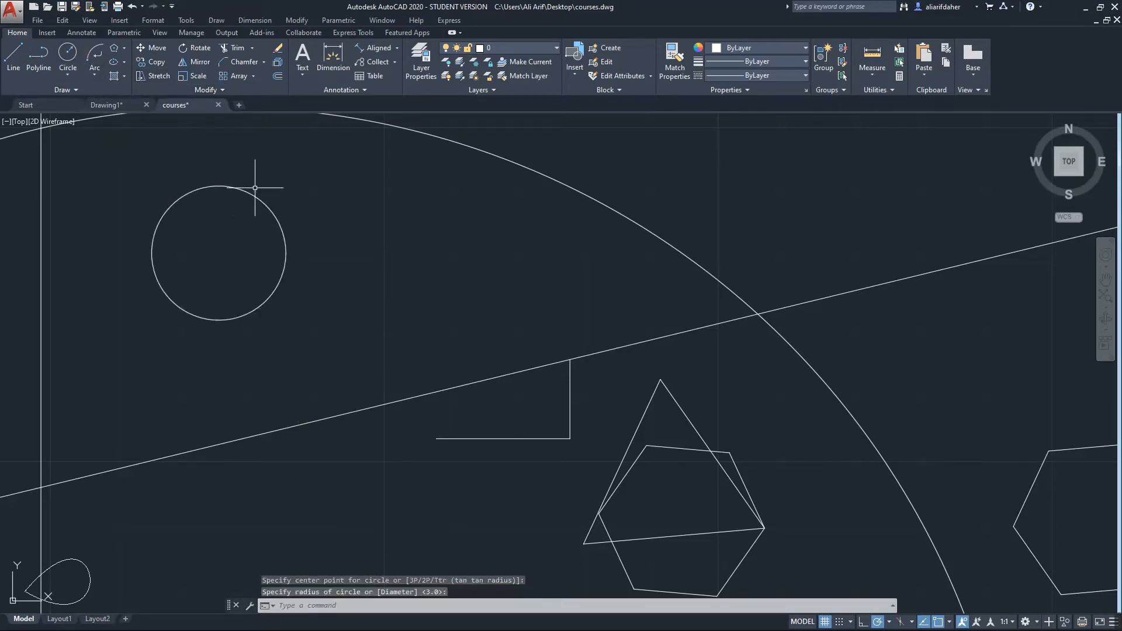
pyautogui.moveTo(255, 187)
pyautogui.mouseDown(button='middle')
pyautogui.moveTo(311, 290)
pyautogui.moveTo(330, 298)
pyautogui.mouseUp(button='middle')
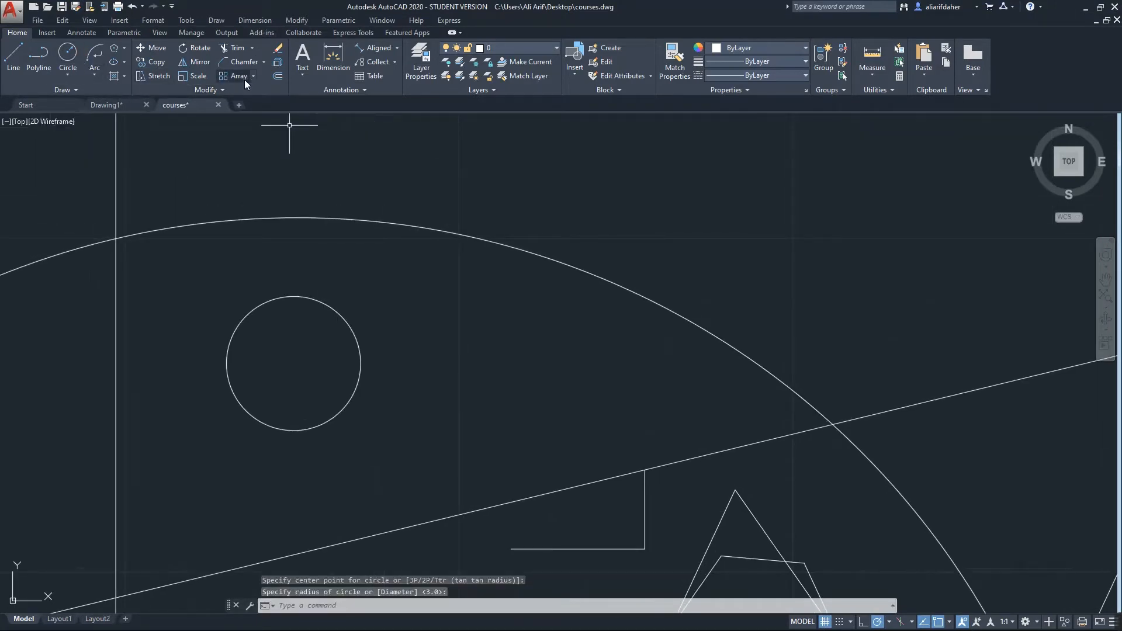
# Make a rectangular array of the circle with 7 columns and 1 row
pyautogui.click(240, 79)
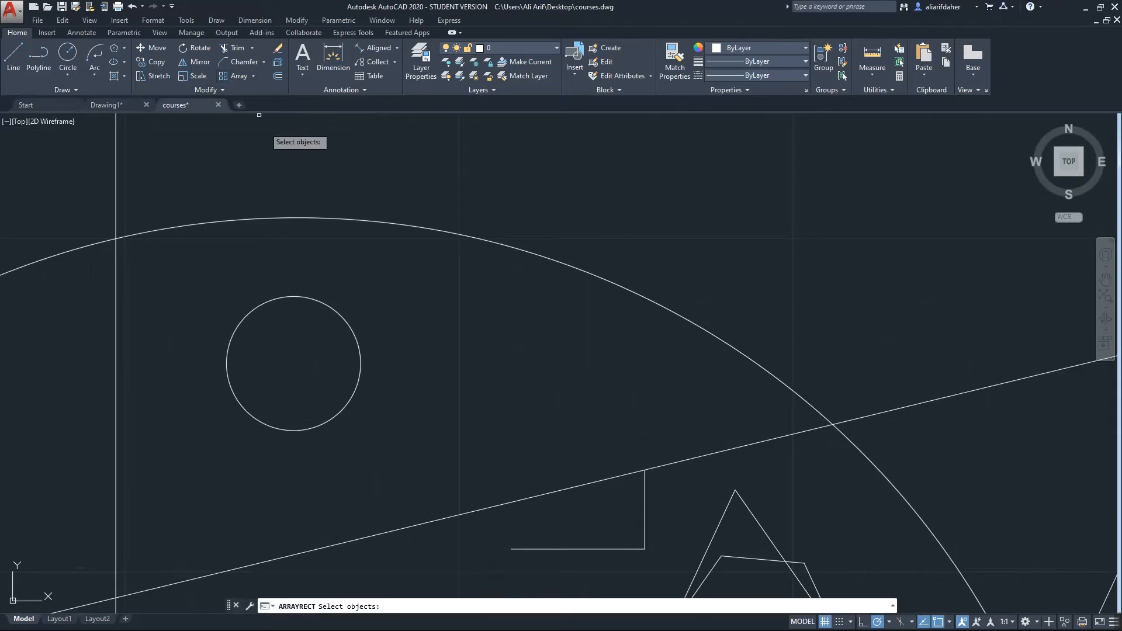
pyautogui.click(361, 359)
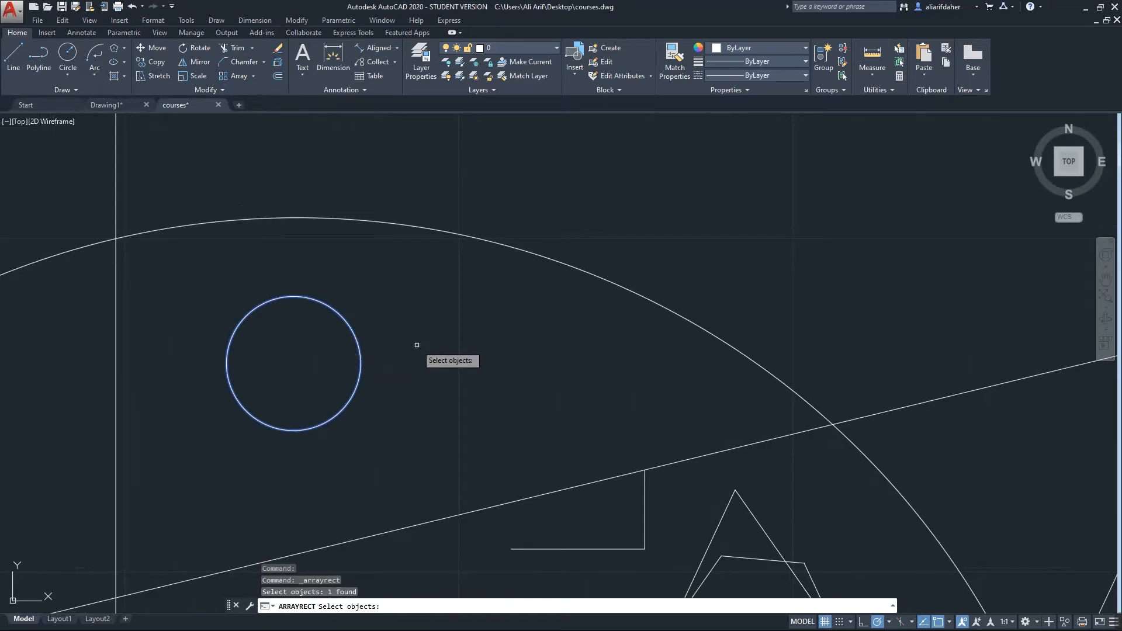
pyautogui.press('Return')
pyautogui.scroll(-4, 538, 227)
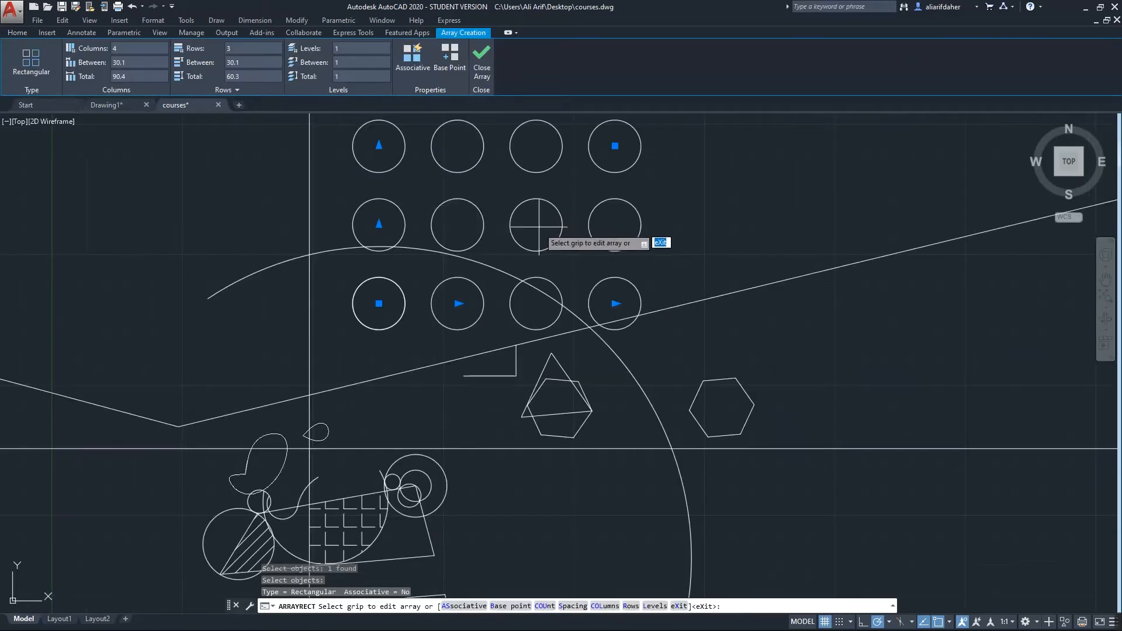
pyautogui.moveTo(538, 227); pyautogui.dragTo(517, 321, button='middle')
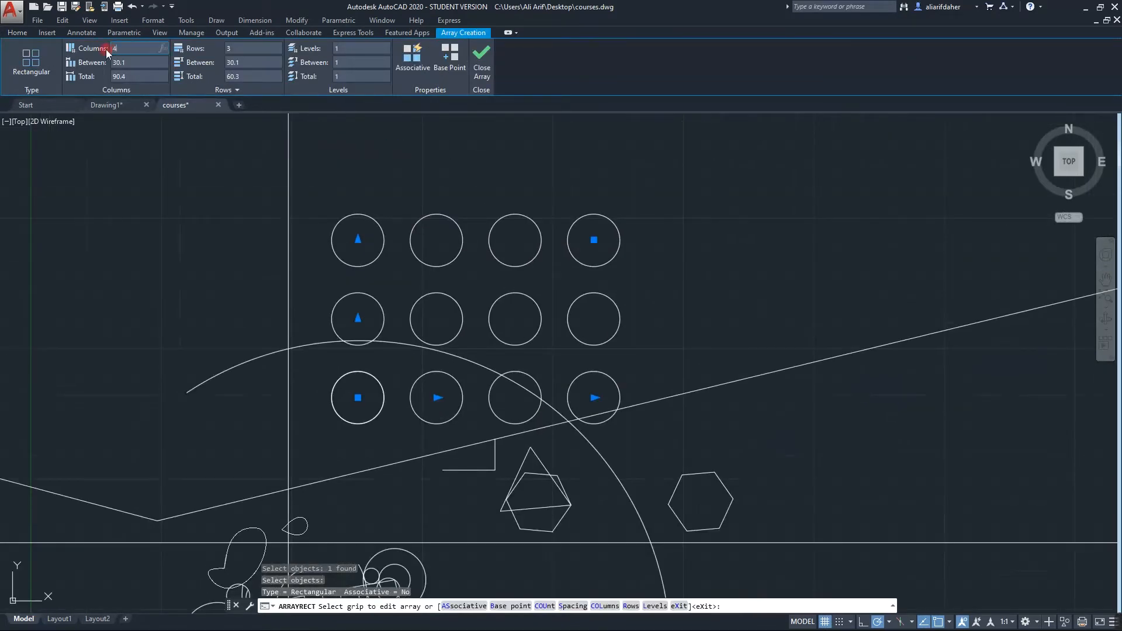
pyautogui.write('7')
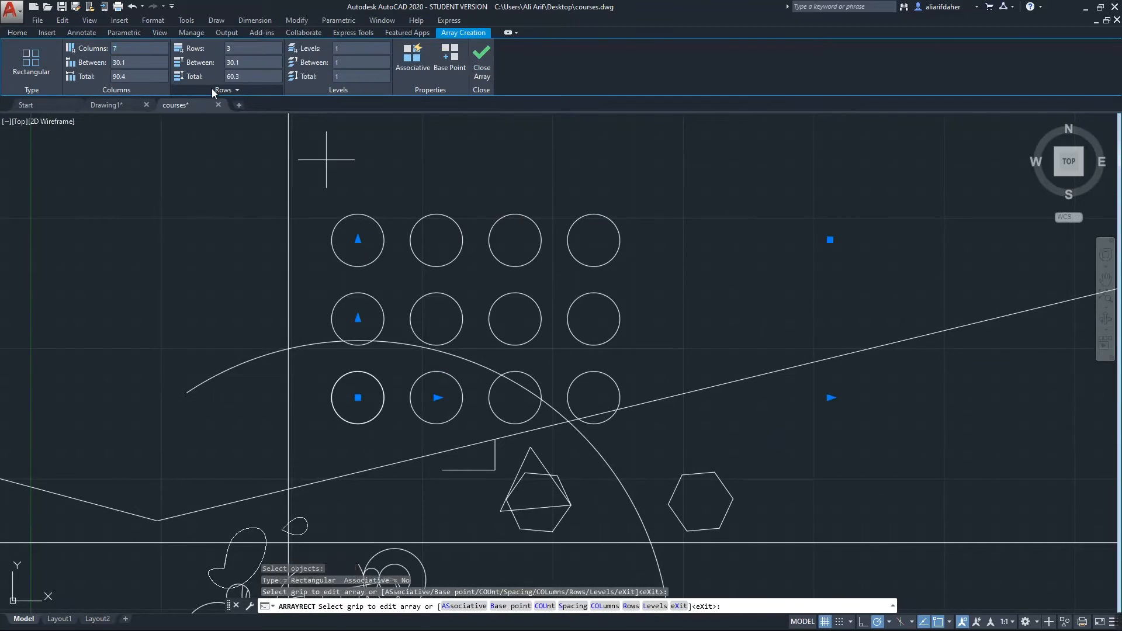
pyautogui.click(238, 48)
pyautogui.write('1')
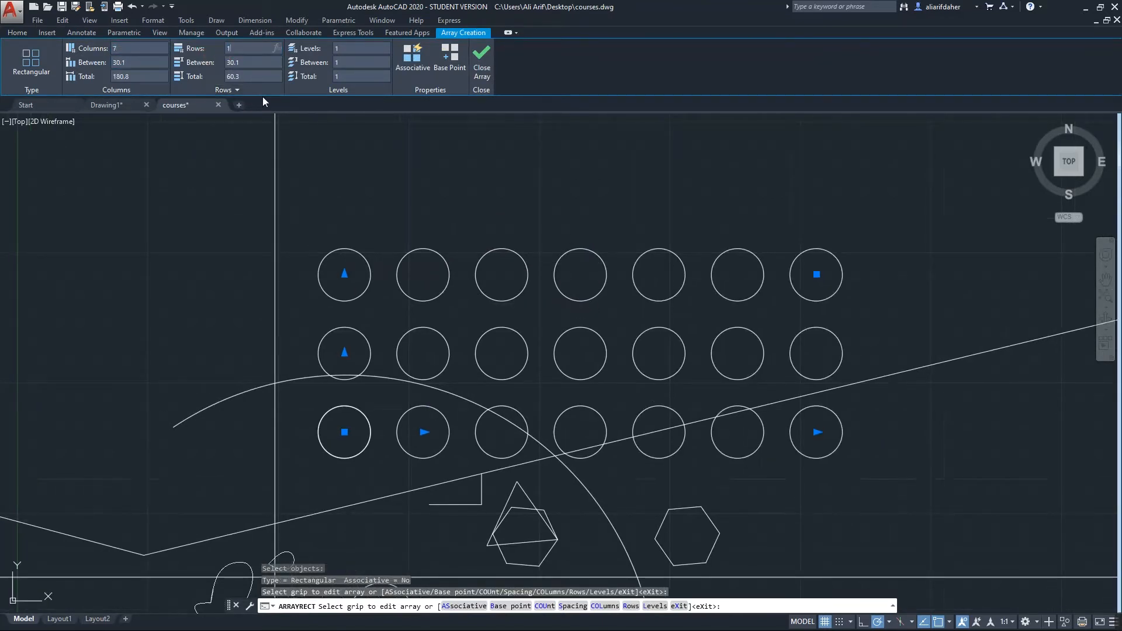
pyautogui.press('Return')
# Set the column spacing to 17, close the array, then undo it
pyautogui.moveTo(307, 184); pyautogui.dragTo(381, 267, button='middle')
pyautogui.moveTo(506, 451); pyautogui.dragTo(448, 298, button='middle')
pyautogui.scroll(2, 424, 341)
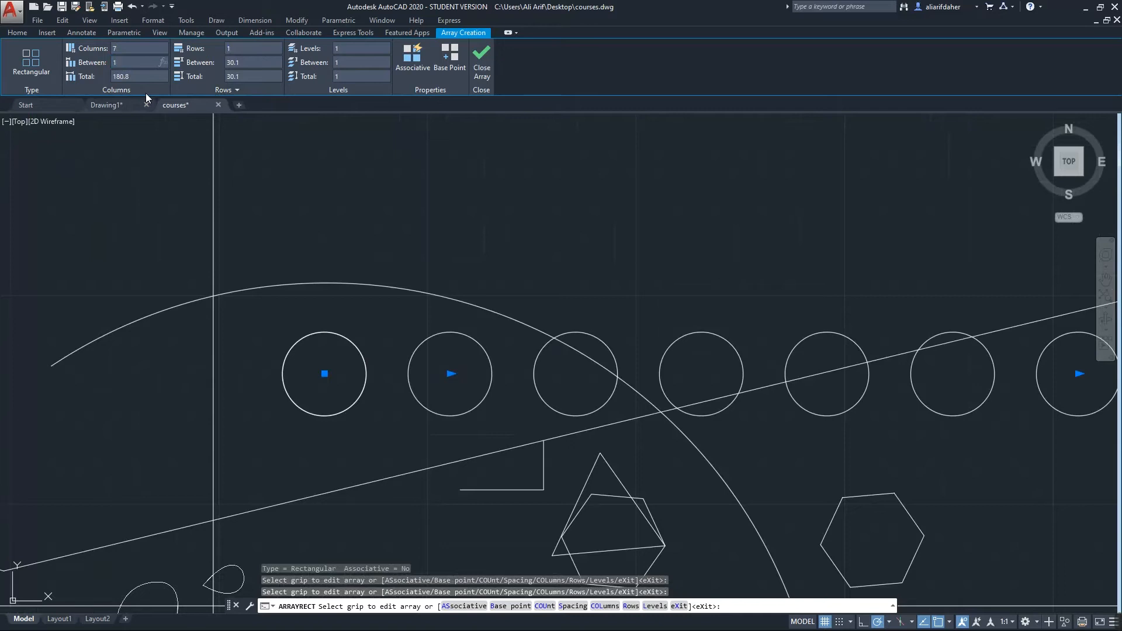
pyautogui.press('Return')
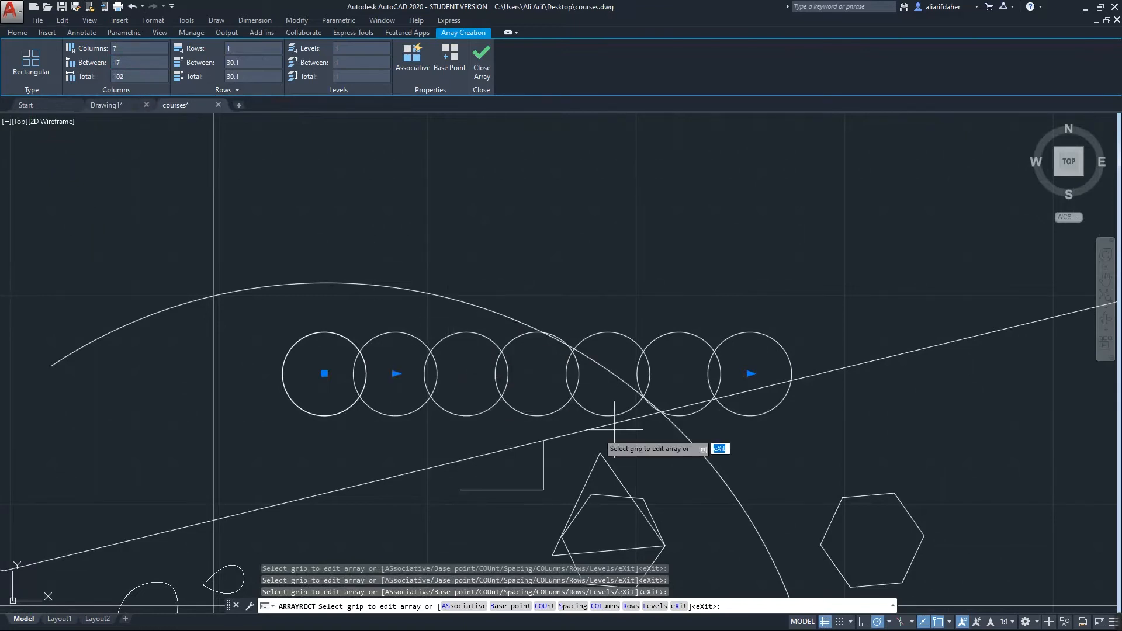
pyautogui.moveTo(497, 289)
pyautogui.mouseDown(button='middle')
pyautogui.moveTo(468, 305)
pyautogui.moveTo(491, 299)
pyautogui.mouseUp(button='middle')
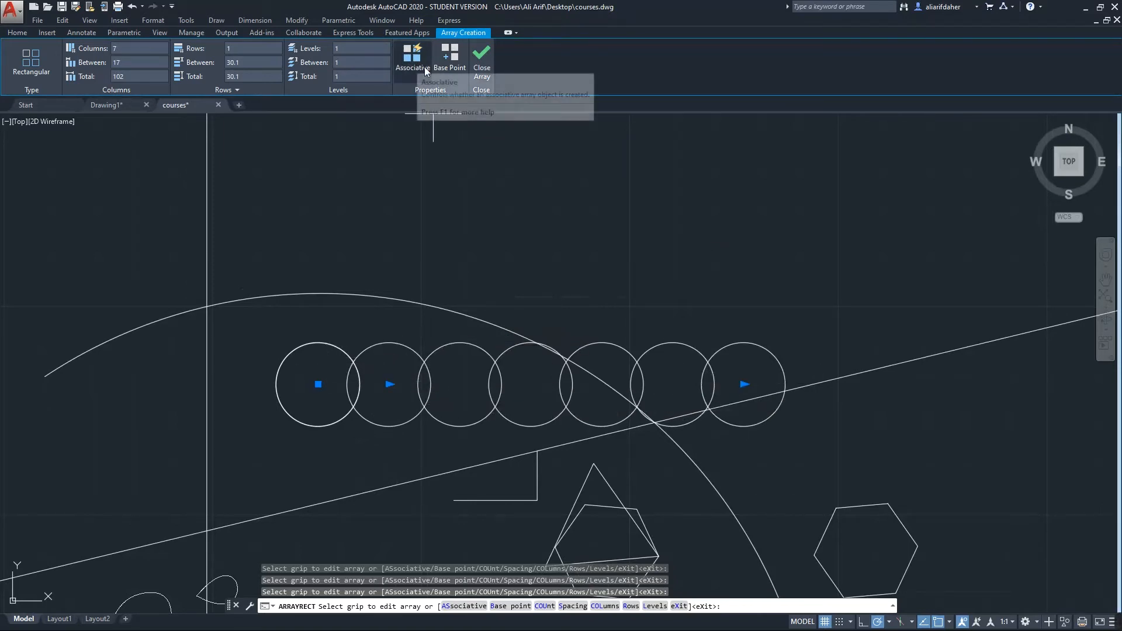
pyautogui.click(483, 63)
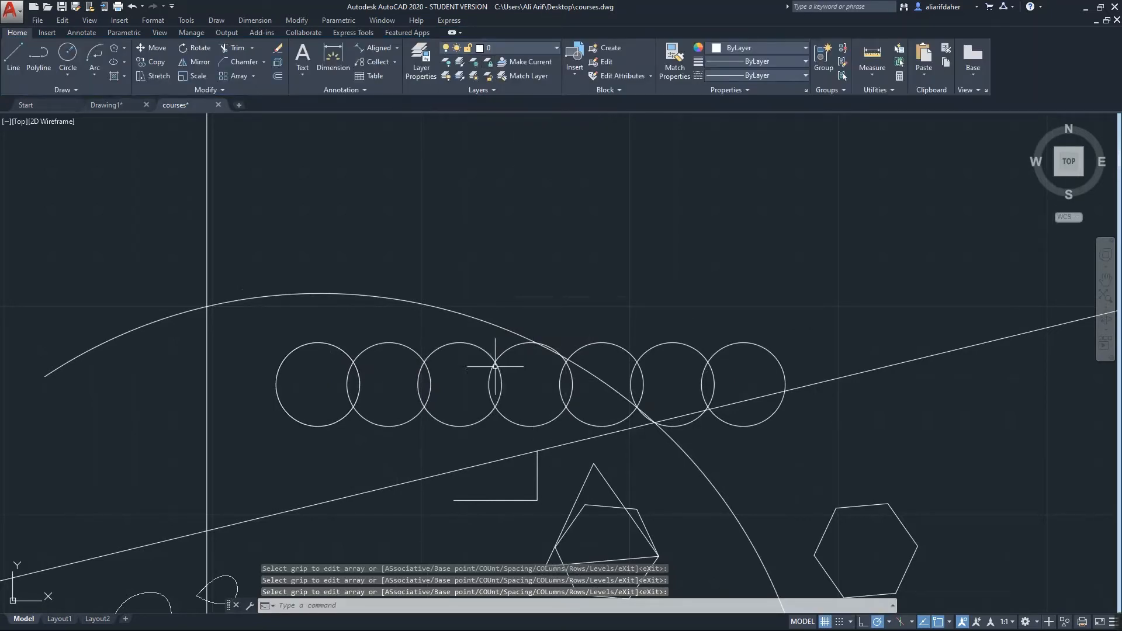
pyautogui.hotkey('ctrl', 'z')
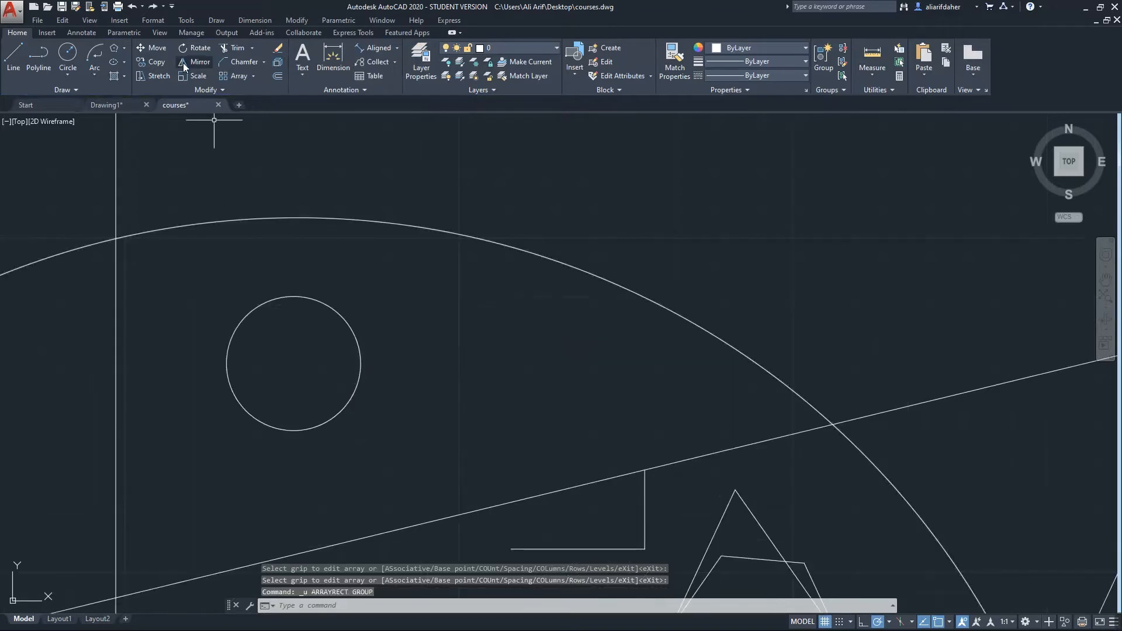
# Create a 7-item polar array of the circle centred on the L-shape's top corner
pyautogui.click(253, 76)
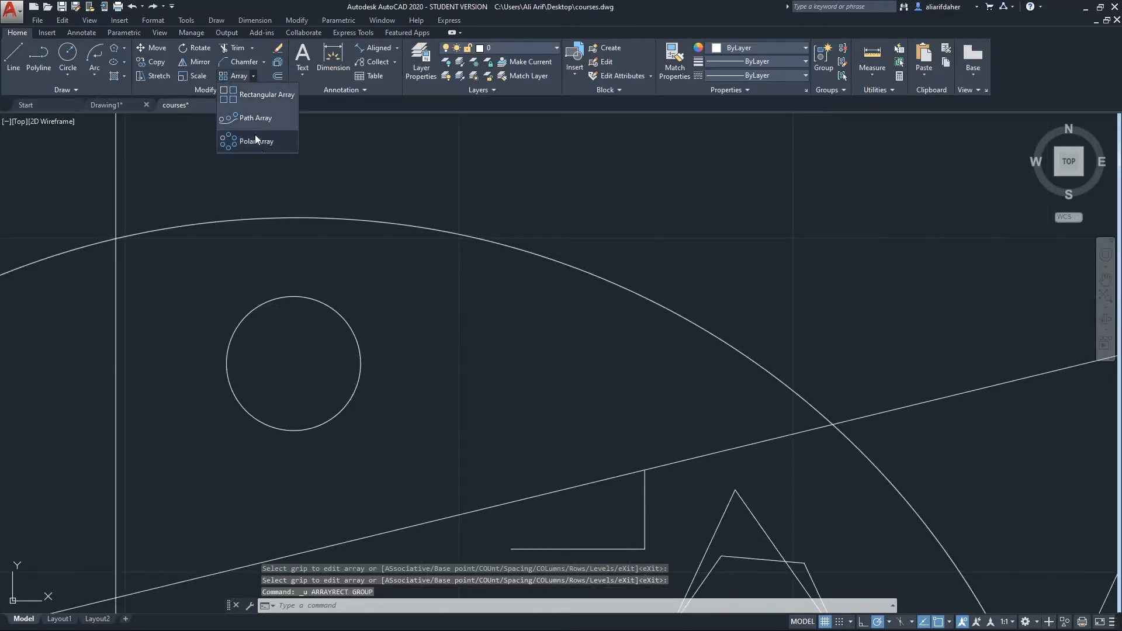
pyautogui.click(261, 143)
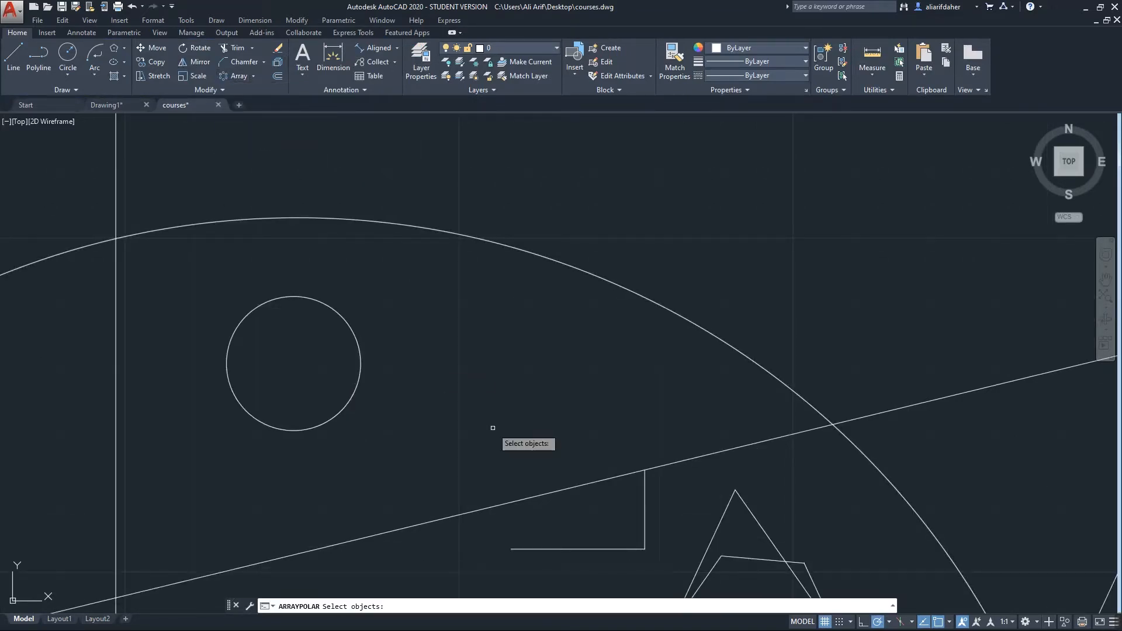
pyautogui.click(359, 360)
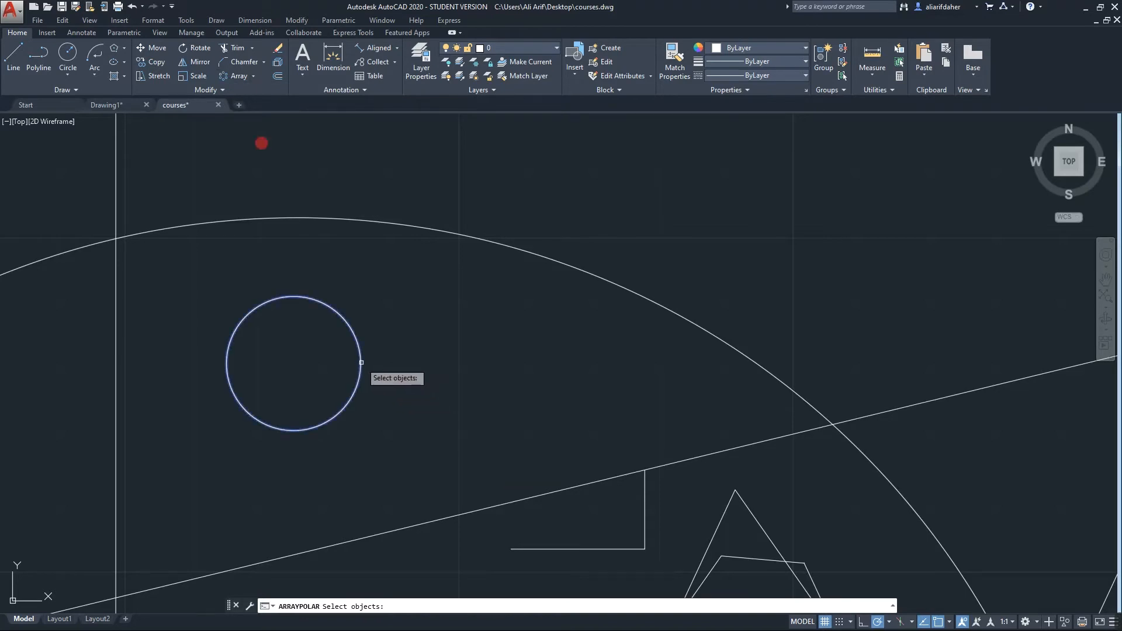
pyautogui.scroll(-2, 429, 360)
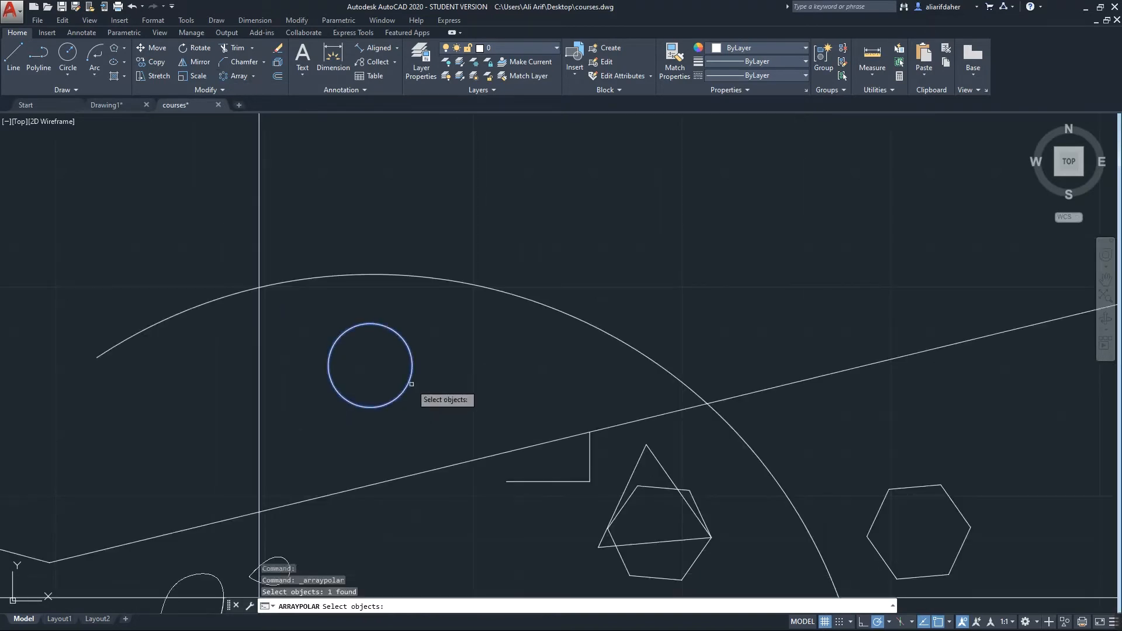
pyautogui.press('Return')
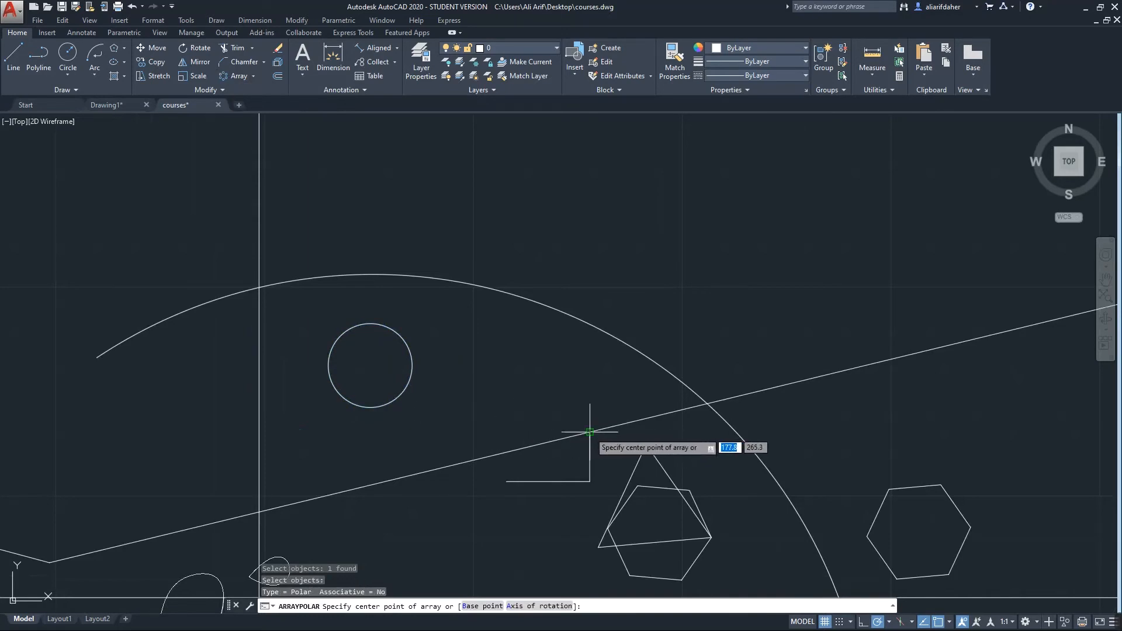
pyautogui.moveTo(589, 432); pyautogui.dragTo(543, 303, button='middle')
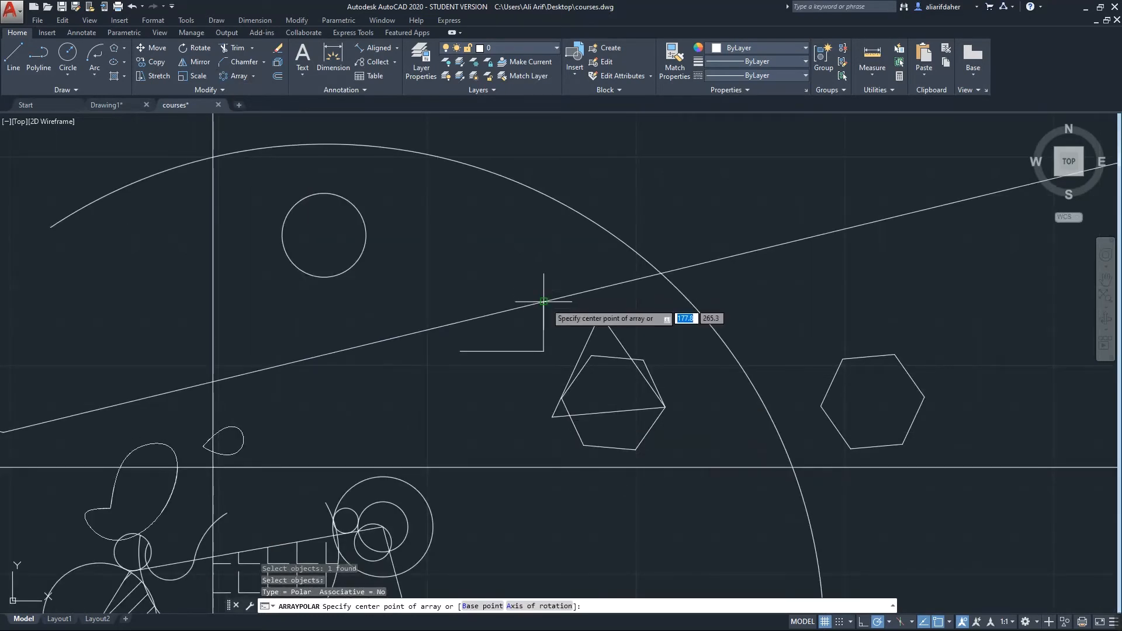
pyautogui.click(544, 300)
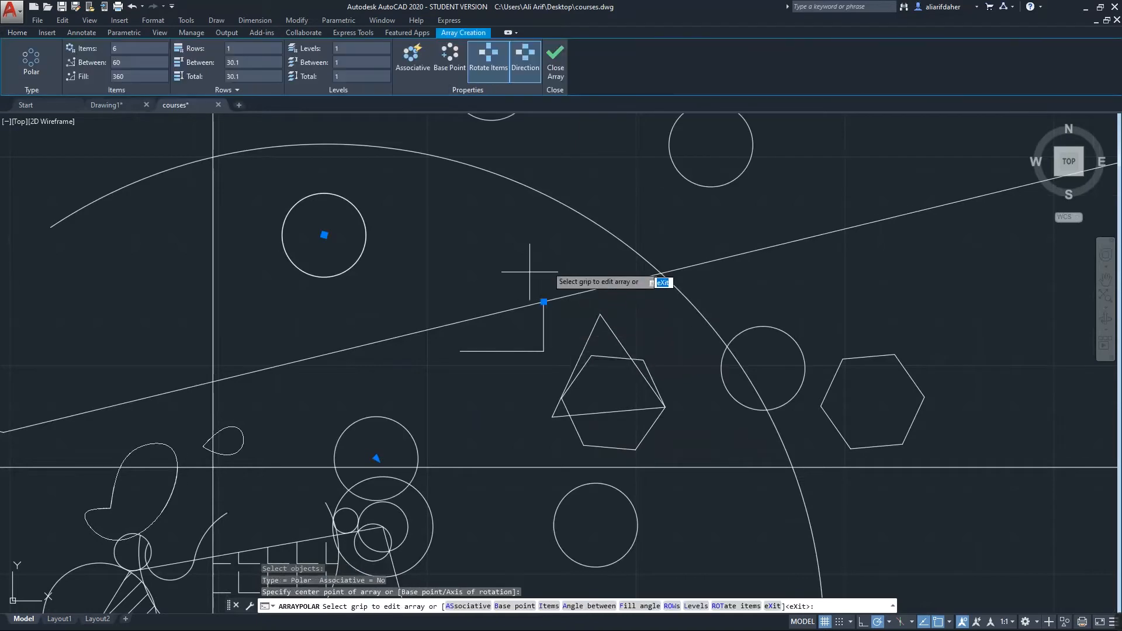
pyautogui.scroll(-2, 609, 295)
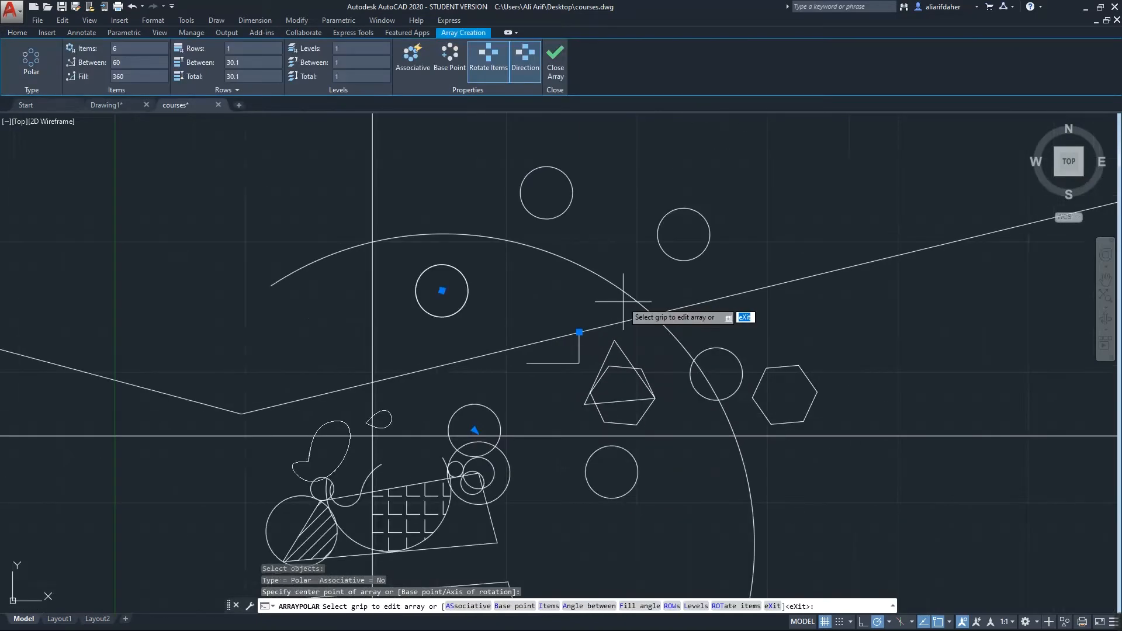
pyautogui.click(120, 50)
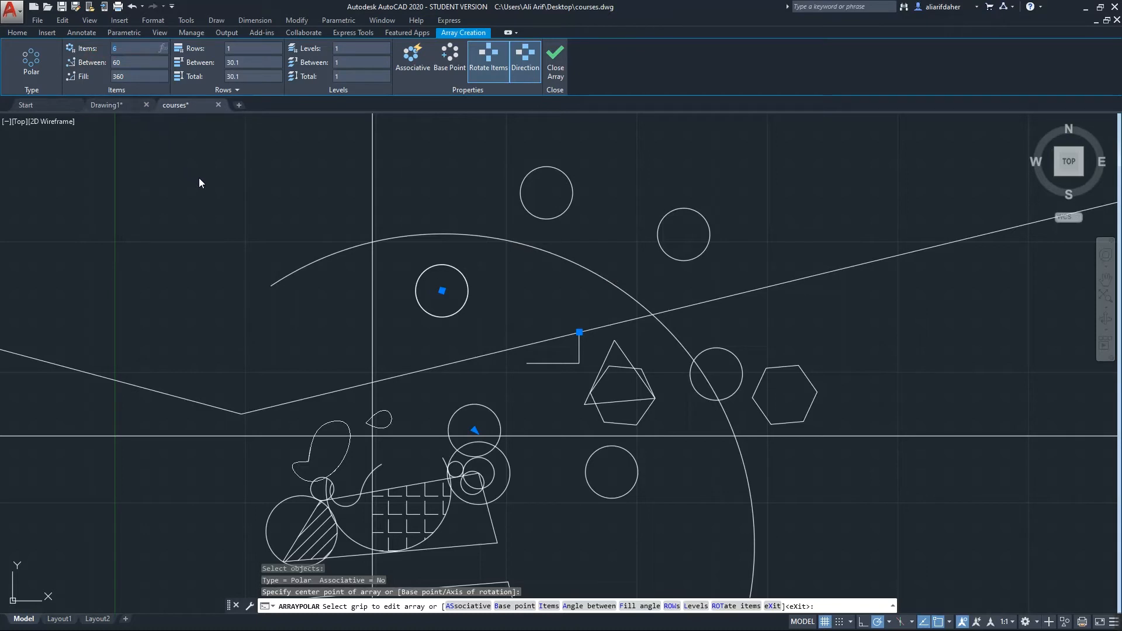
pyautogui.press('Return')
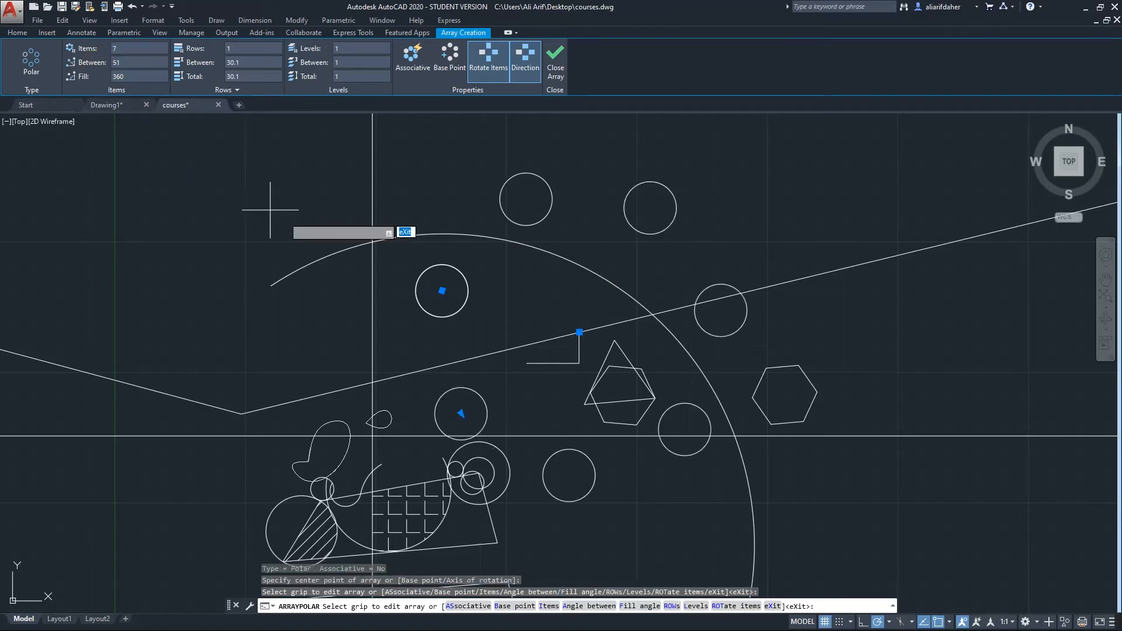
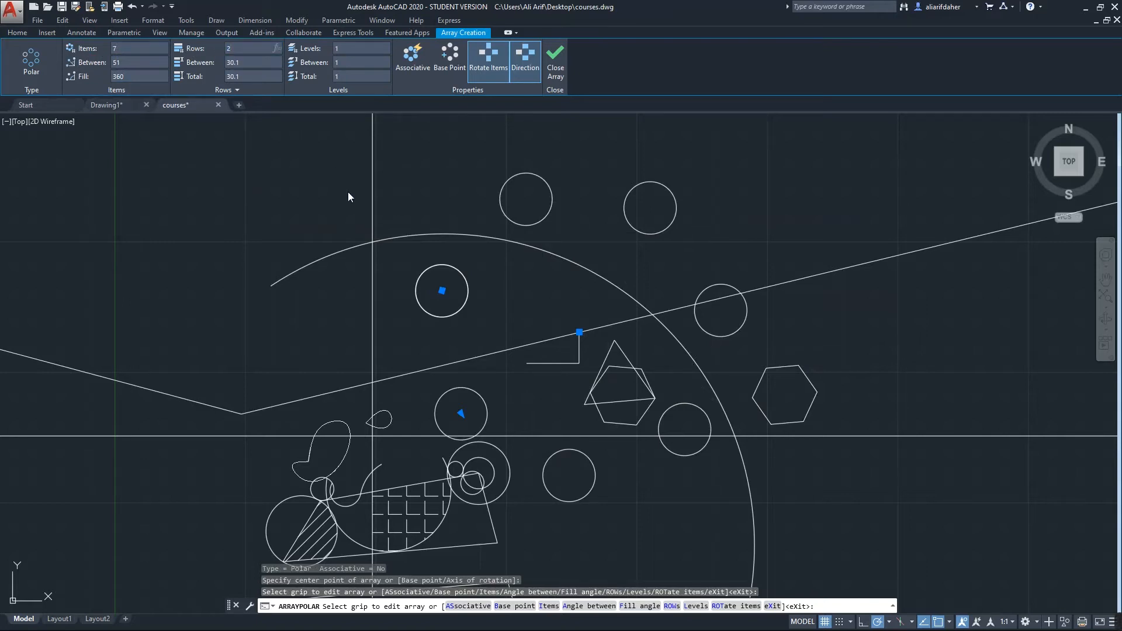
# Give the polar array of circles 2 rows spaced 10 units apart and accept it
pyautogui.press('Return')
pyautogui.scroll(-3, 594, 311)
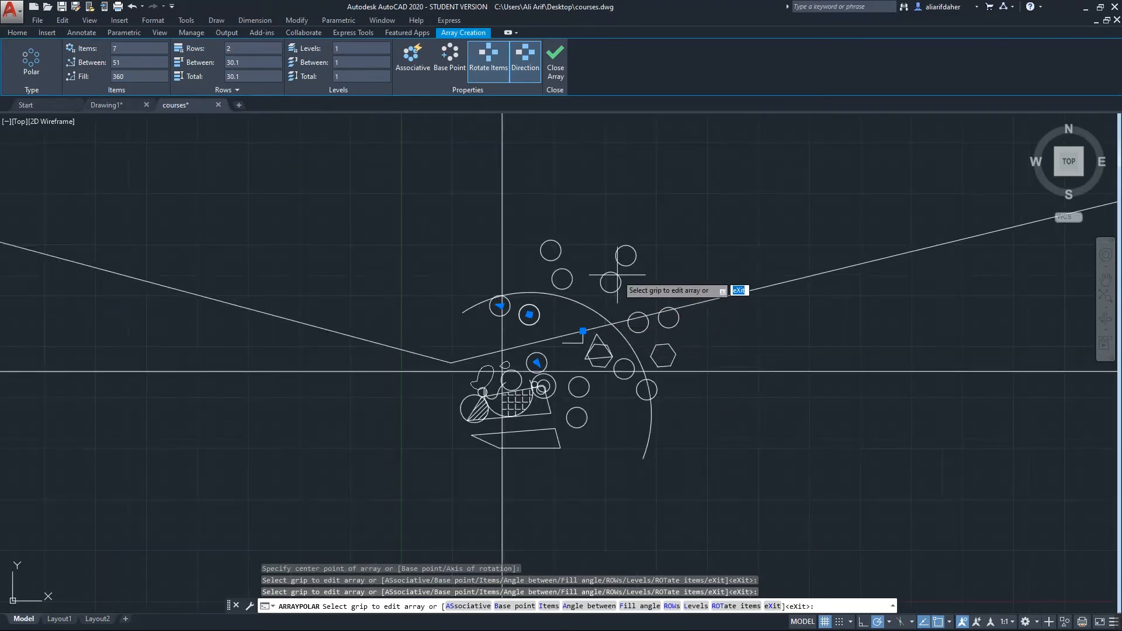
pyautogui.scroll(3, 621, 288)
pyautogui.scroll(-2, 684, 310)
pyautogui.scroll(2, 536, 369)
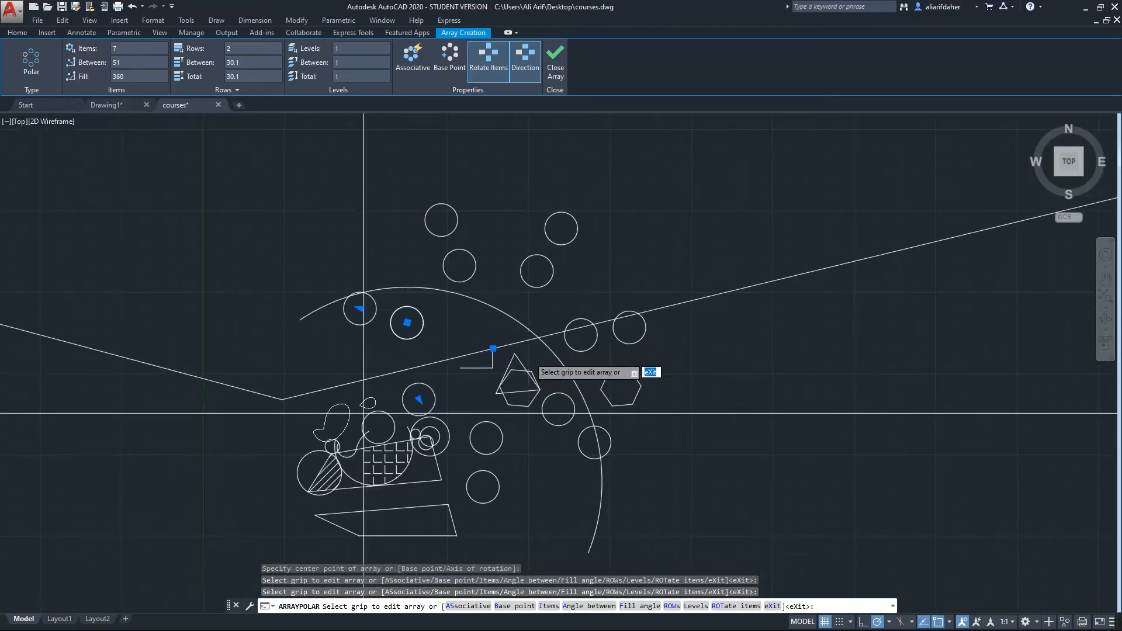
pyautogui.scroll(2, 533, 359)
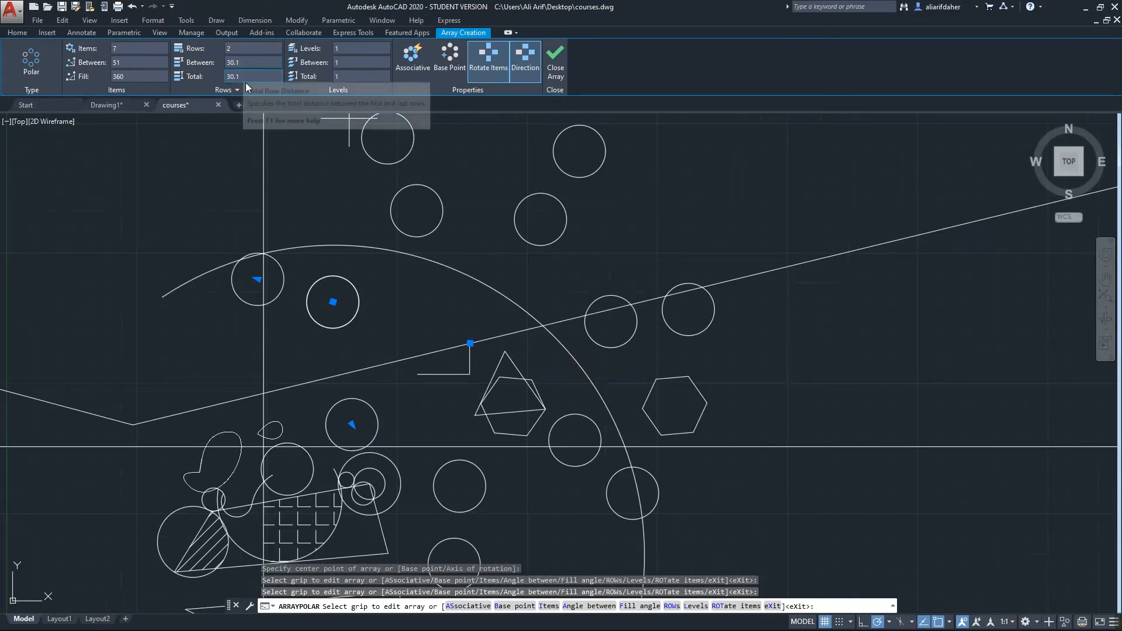
pyautogui.click(244, 76)
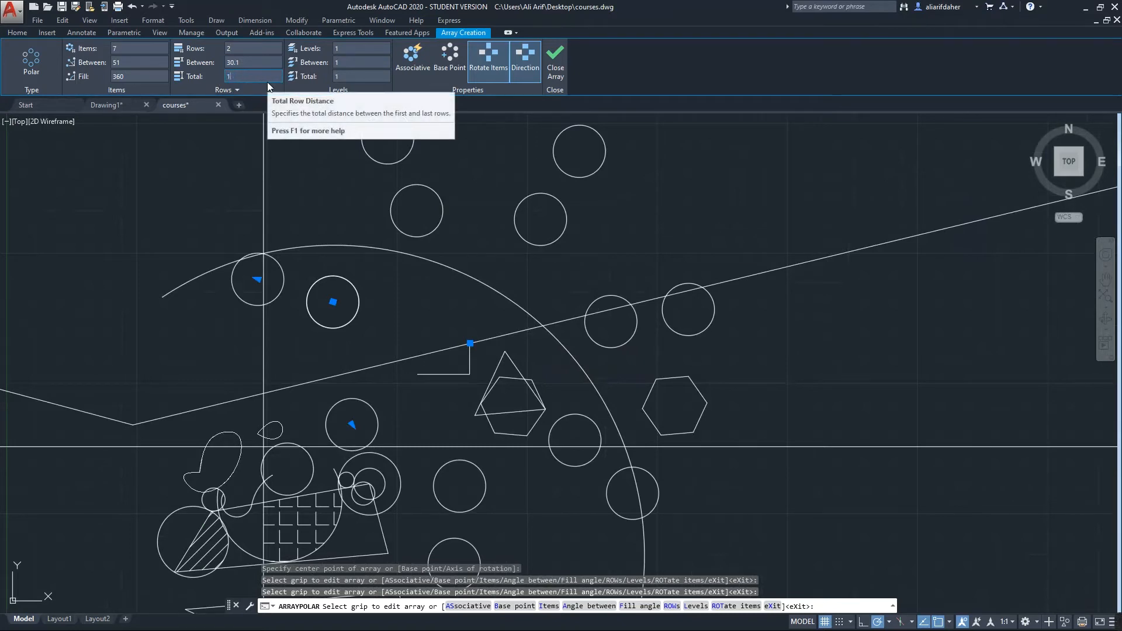
pyautogui.write('10')
pyautogui.press('Return')
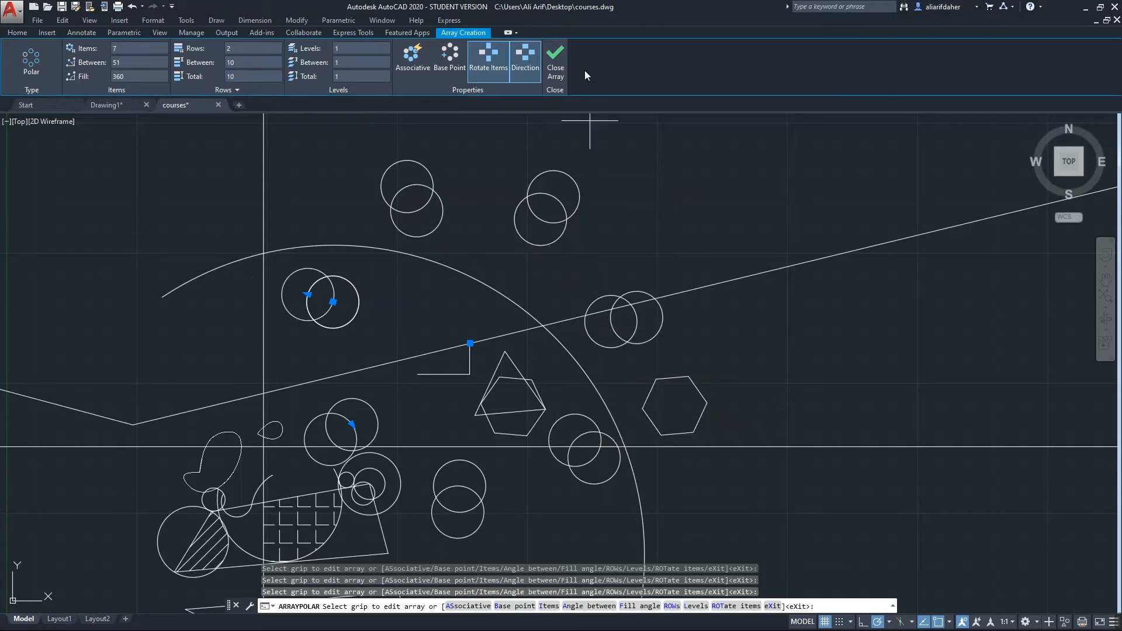
pyautogui.click(561, 67)
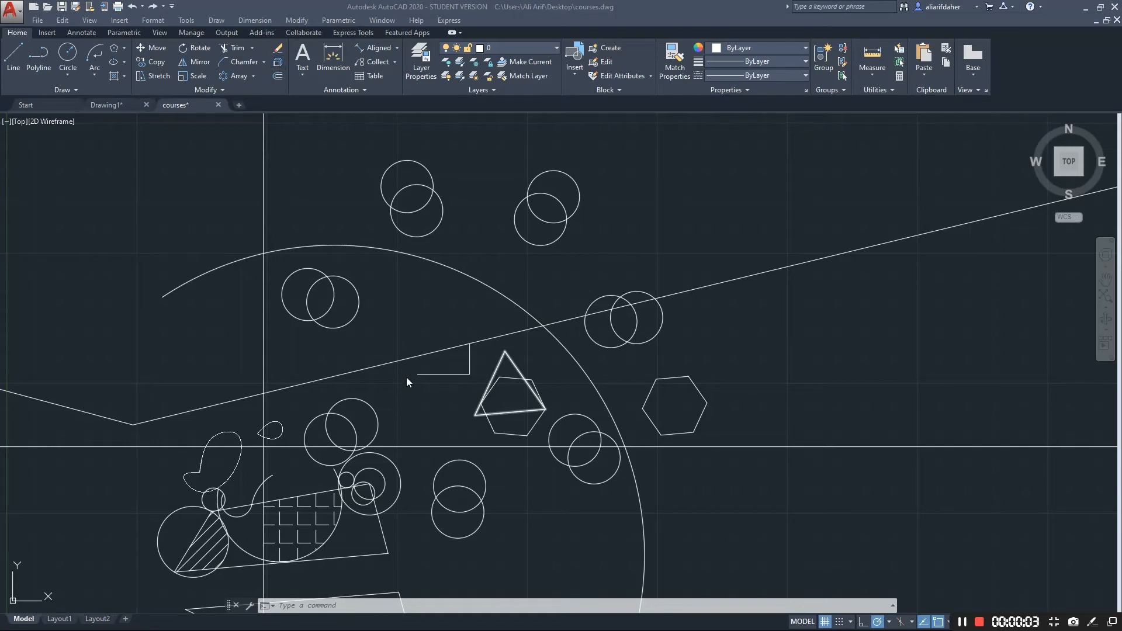
# Explode the triangle polyline into separate lines and check its side lines
pyautogui.scroll(6, 488, 385)
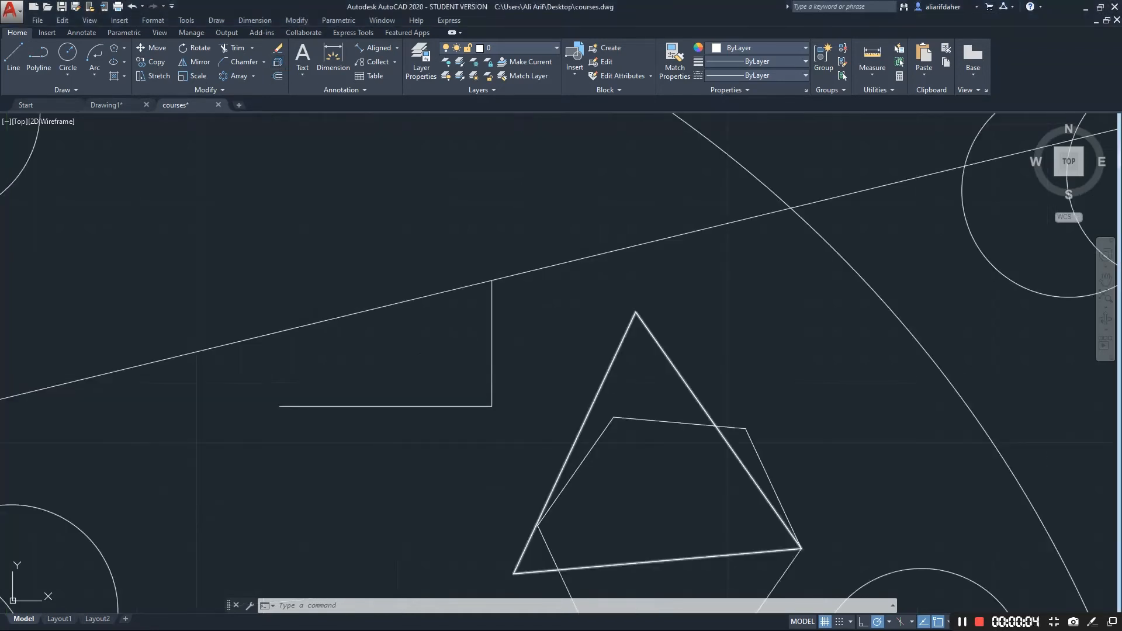
pyautogui.scroll(-5, 531, 321)
pyautogui.scroll(1, 545, 342)
pyautogui.scroll(4, 546, 341)
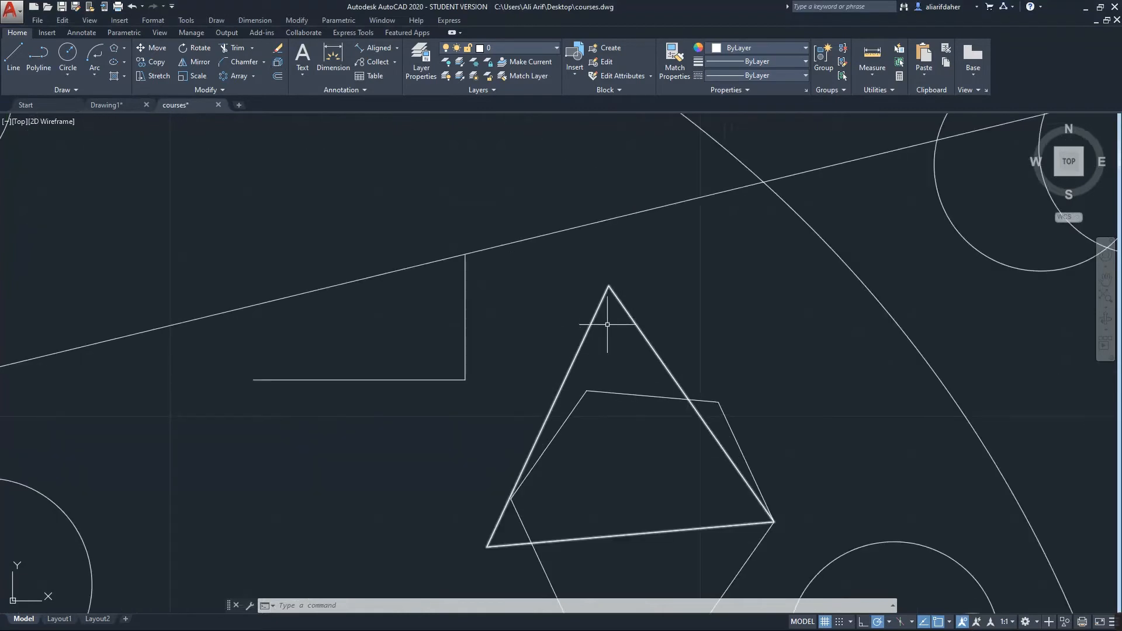
pyautogui.click(656, 303)
pyautogui.click(595, 345)
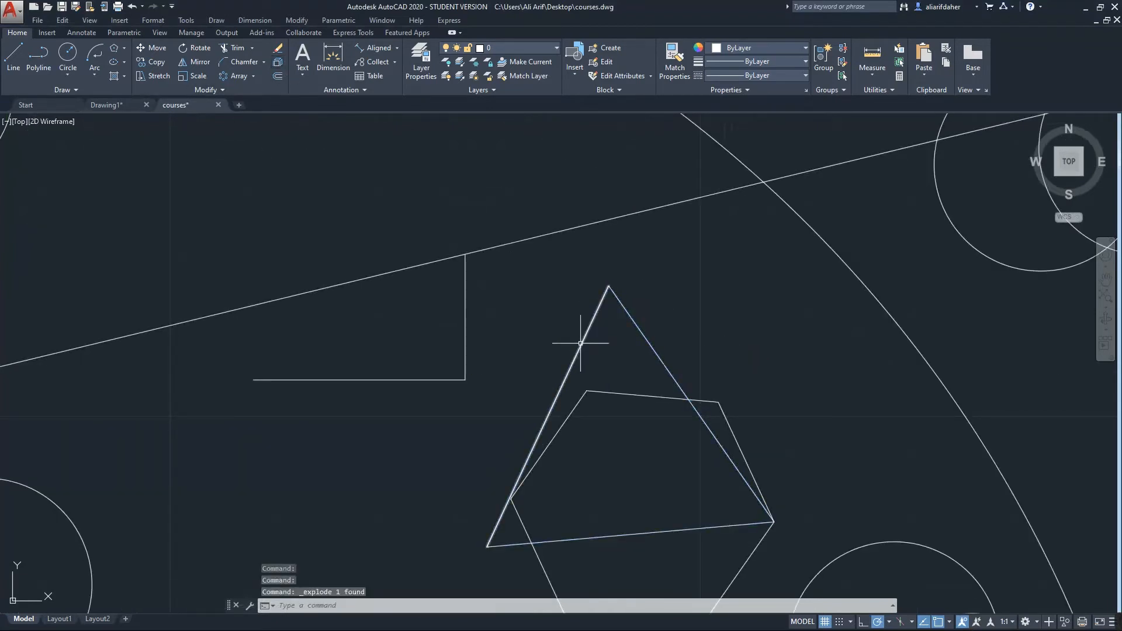
pyautogui.click(594, 319)
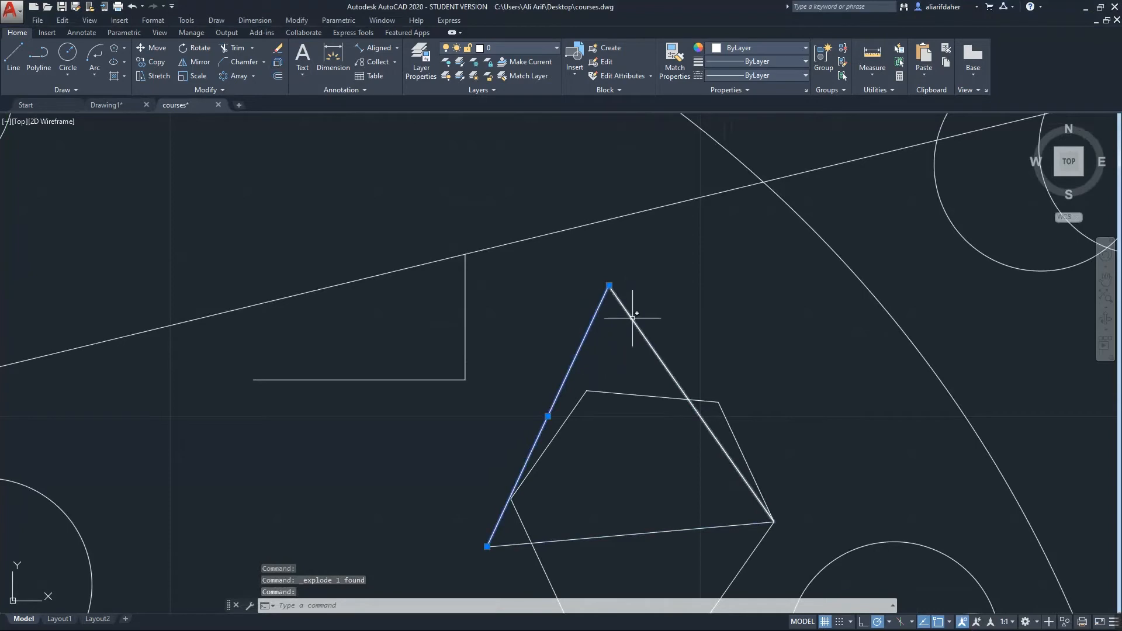
pyautogui.click(632, 317)
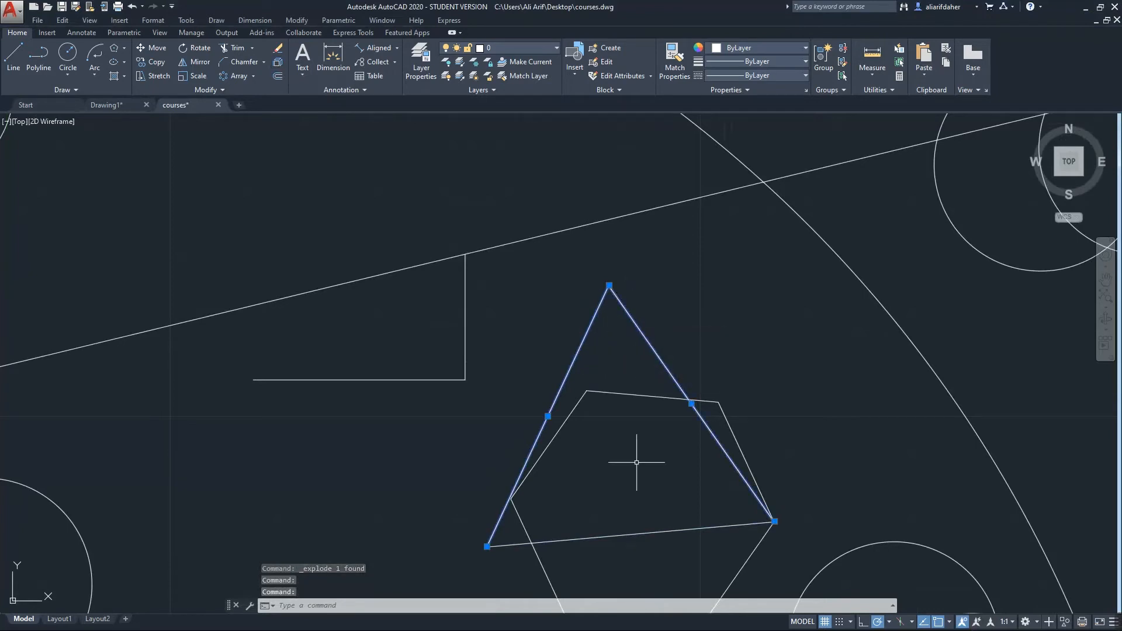
pyautogui.click(624, 538)
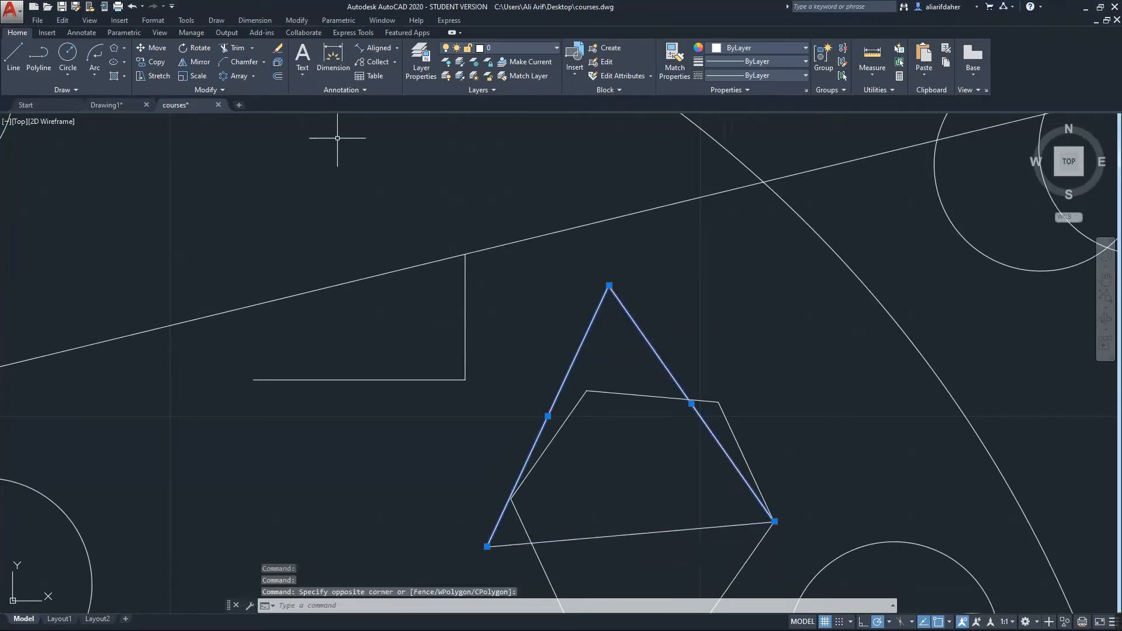
pyautogui.click(278, 76)
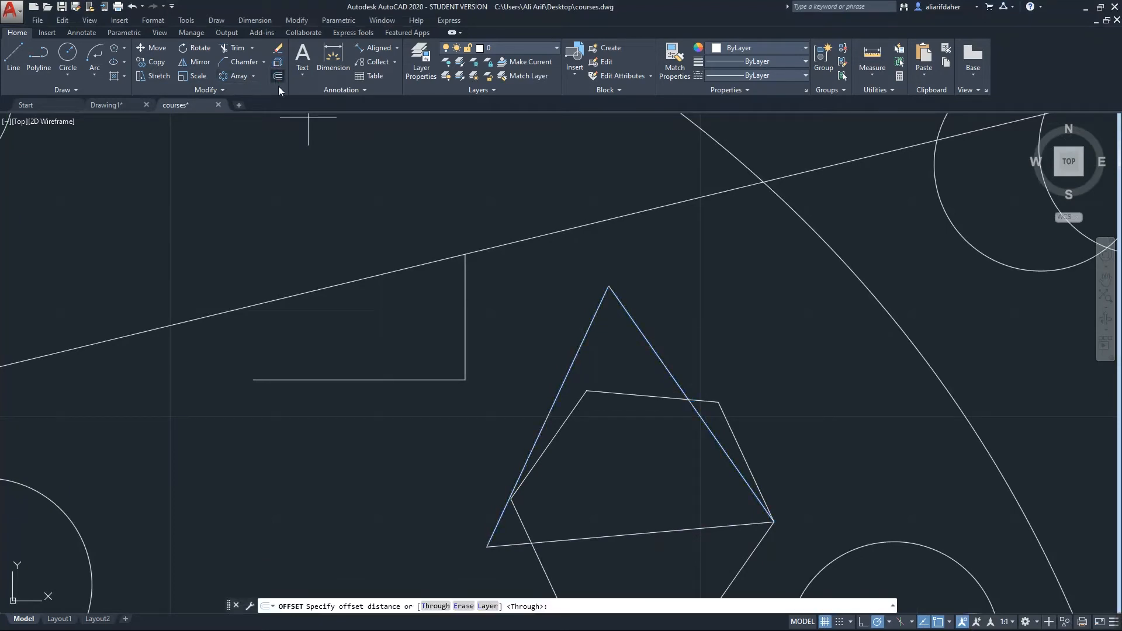
# Offset the long sloped line twice upward at 10-unit spacing
pyautogui.moveTo(376, 338); pyautogui.dragTo(491, 351, button='middle')
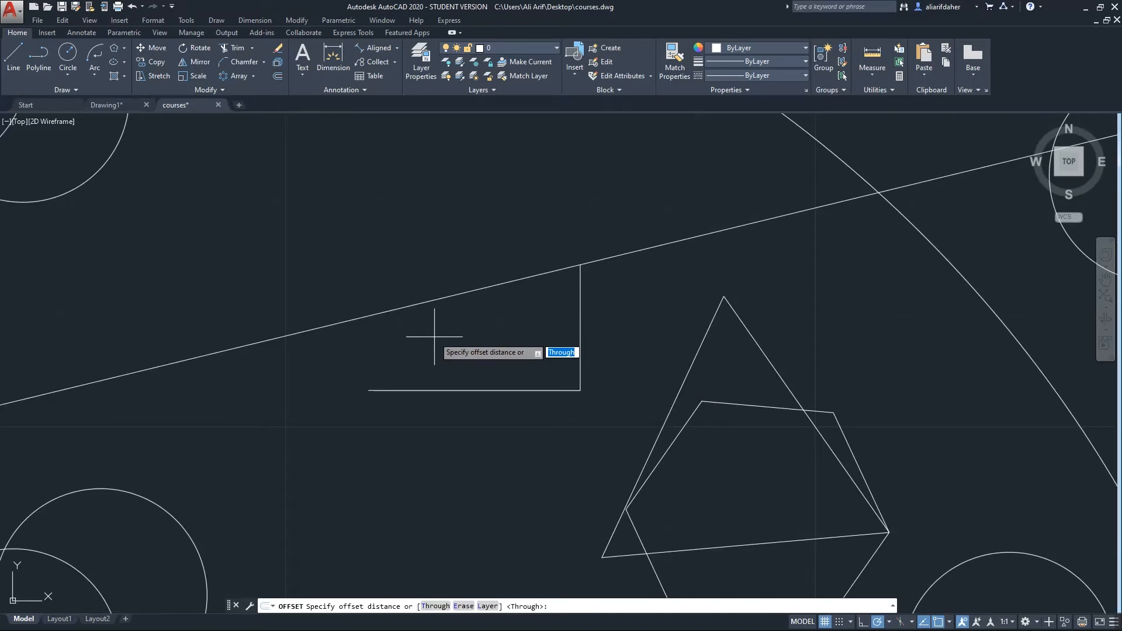
pyautogui.write('10')
pyautogui.press('Return')
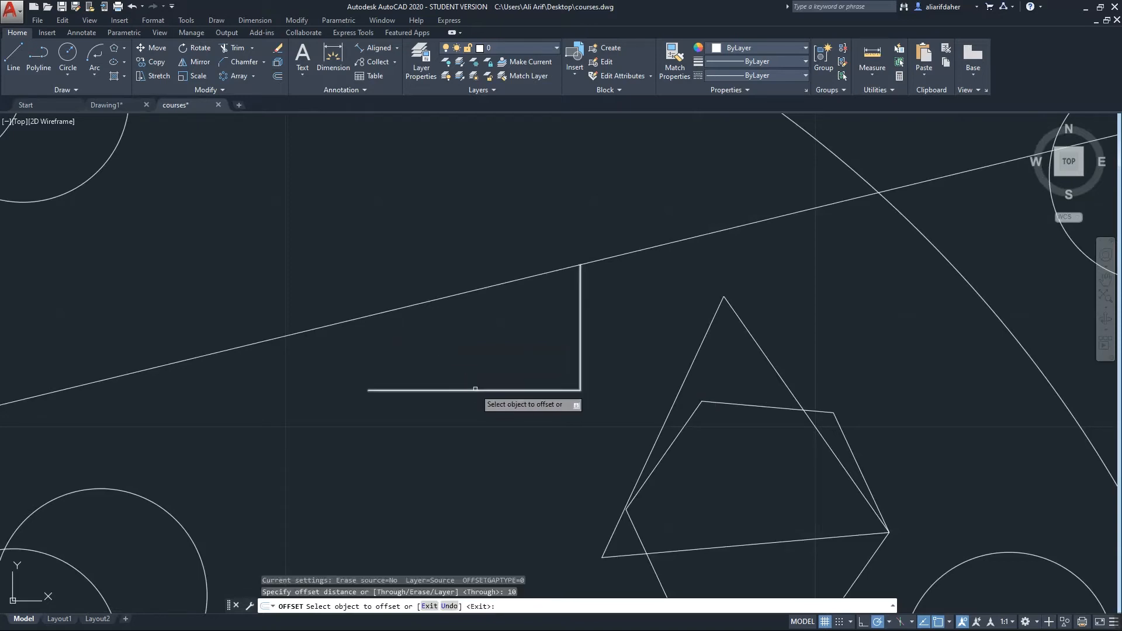
pyautogui.click(455, 295)
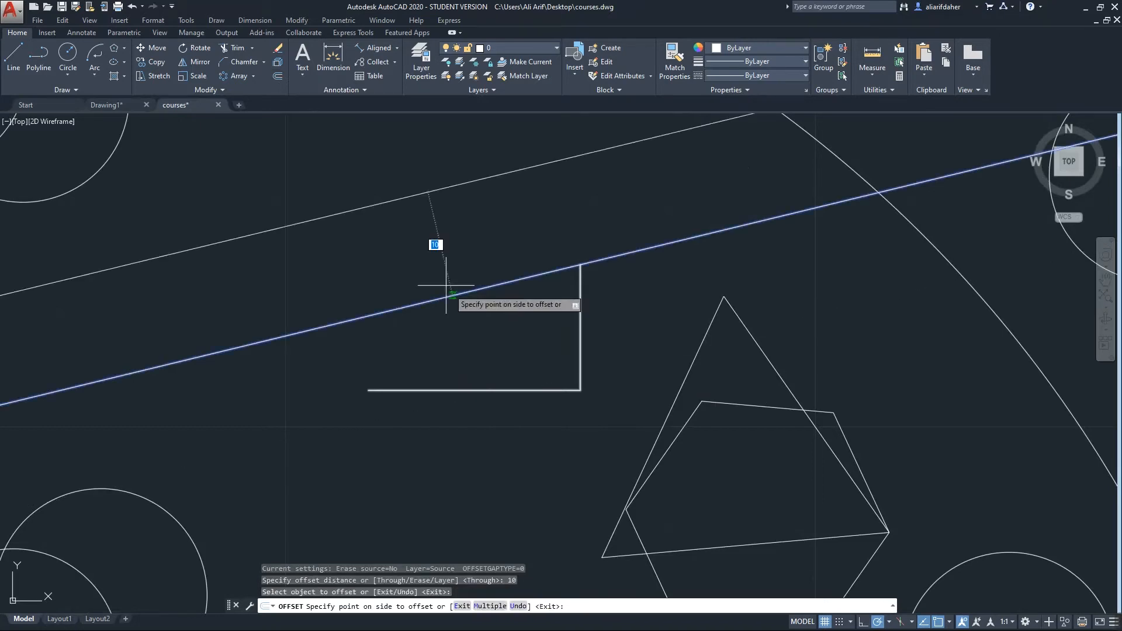
pyautogui.moveTo(426, 246); pyautogui.dragTo(490, 330, button='middle')
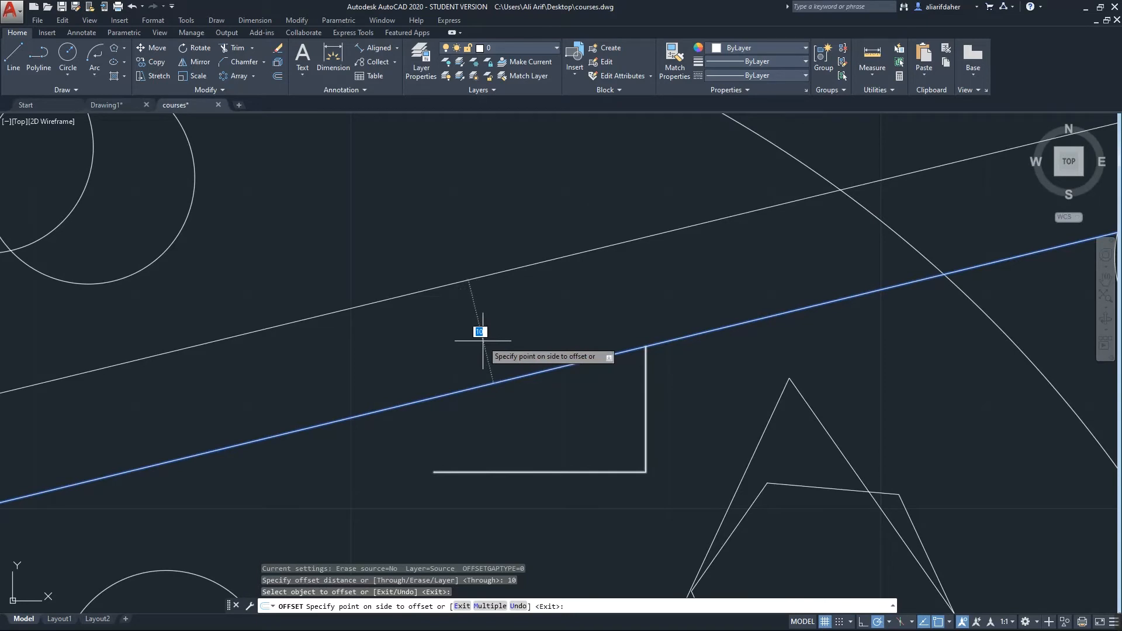
pyautogui.click(482, 341)
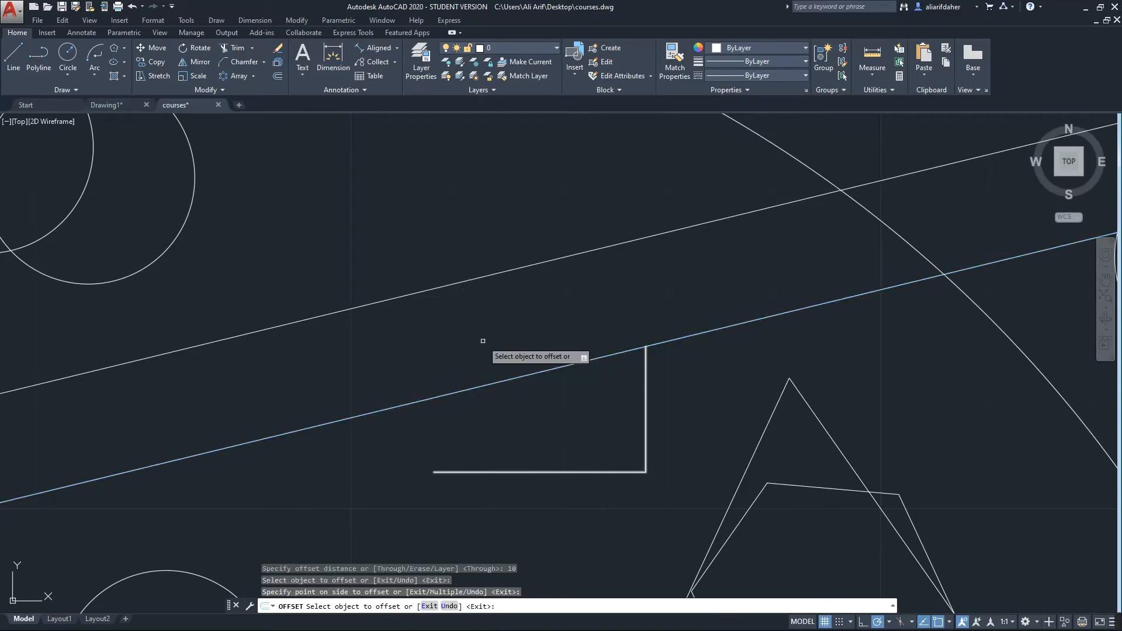
pyautogui.click(461, 277)
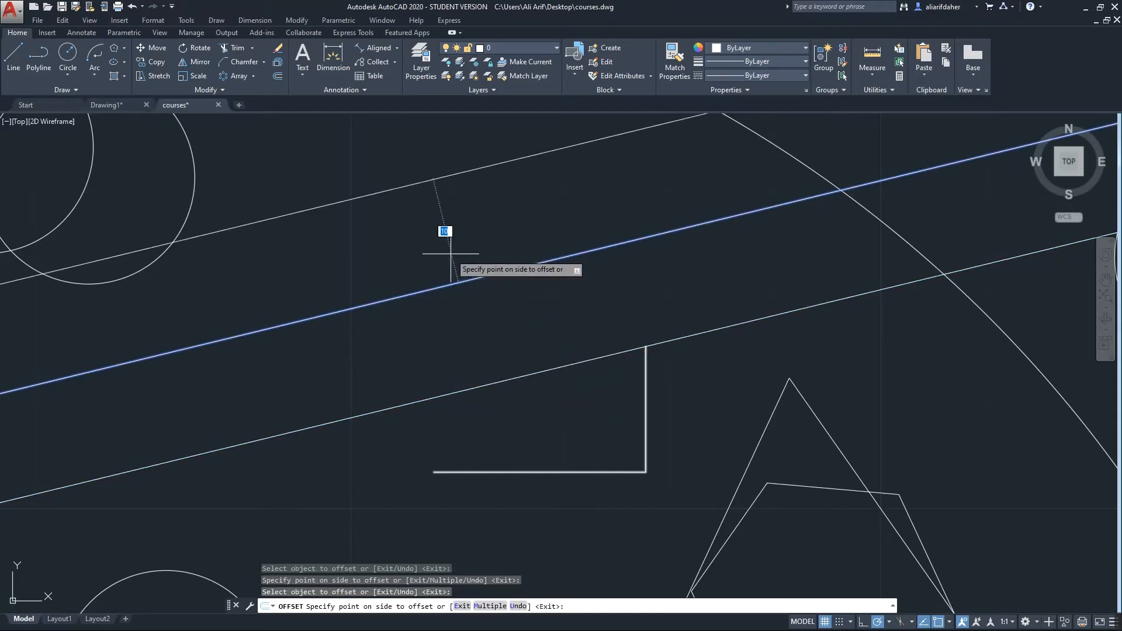
pyautogui.moveTo(451, 254); pyautogui.dragTo(516, 370, button='middle')
pyautogui.click(521, 361)
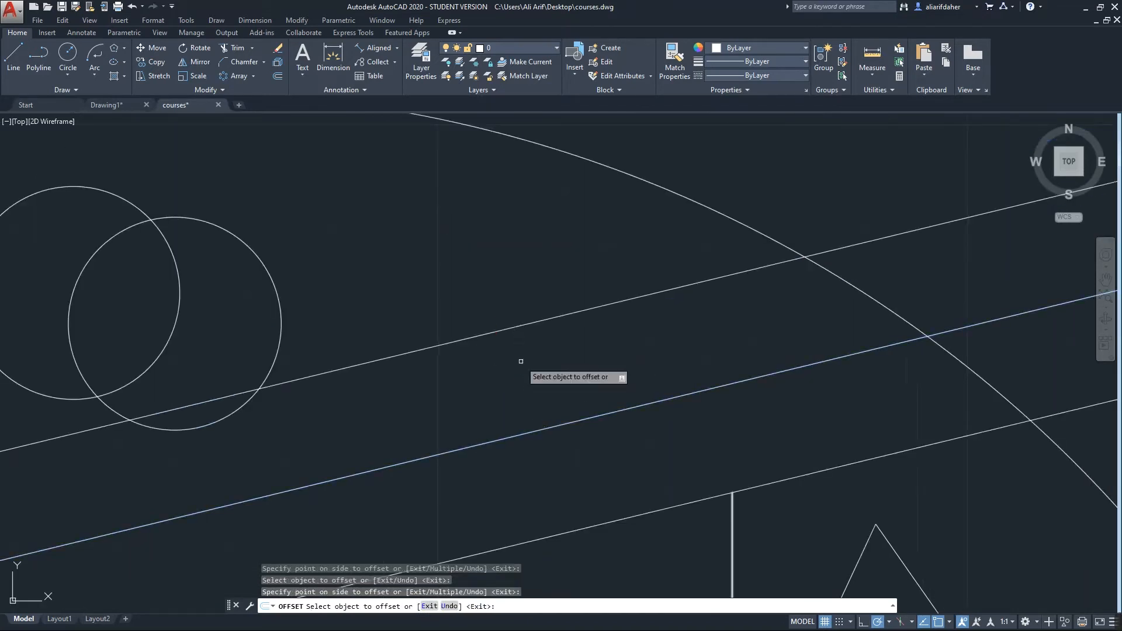
# Pick the right circle to offset, then cancel the command
pyautogui.moveTo(257, 336); pyautogui.dragTo(390, 322, button='middle')
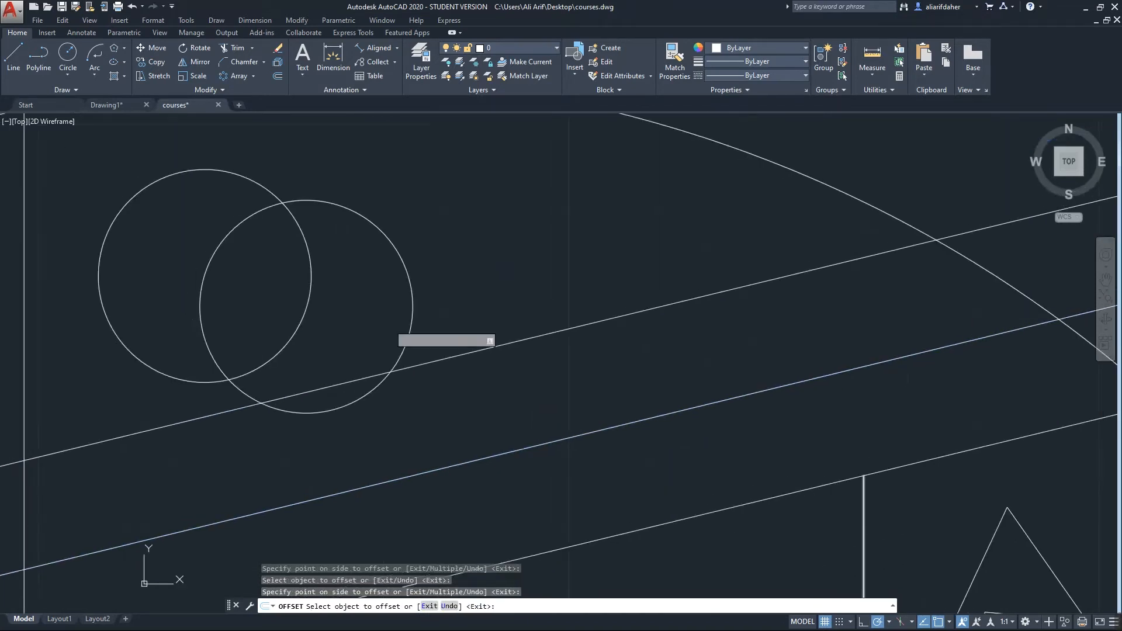
pyautogui.click(407, 306)
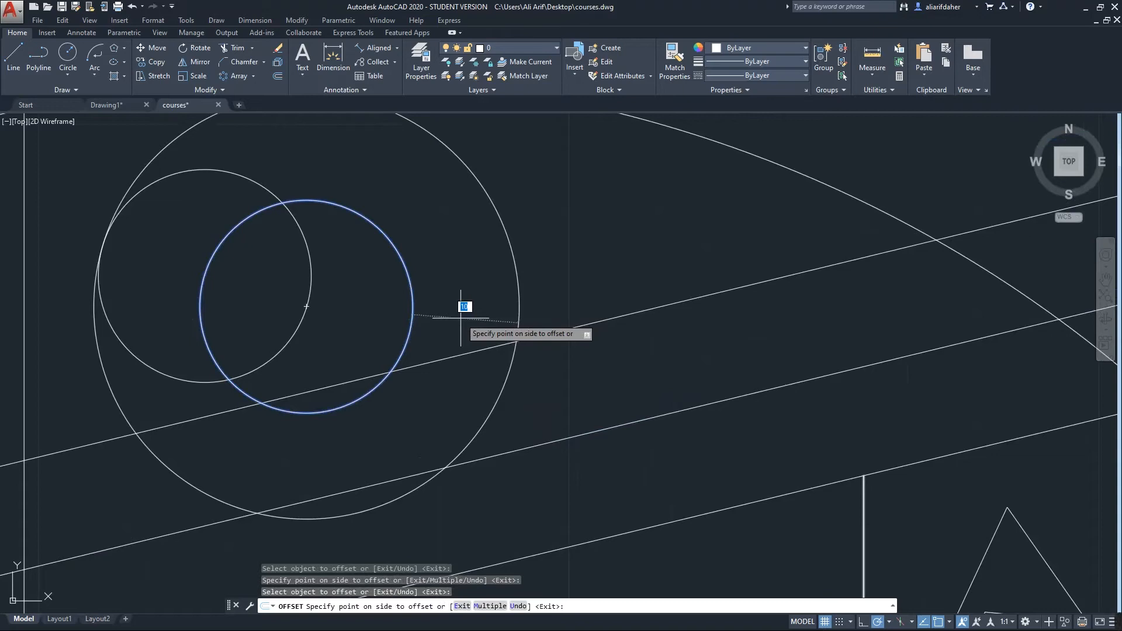
pyautogui.press('Escape')
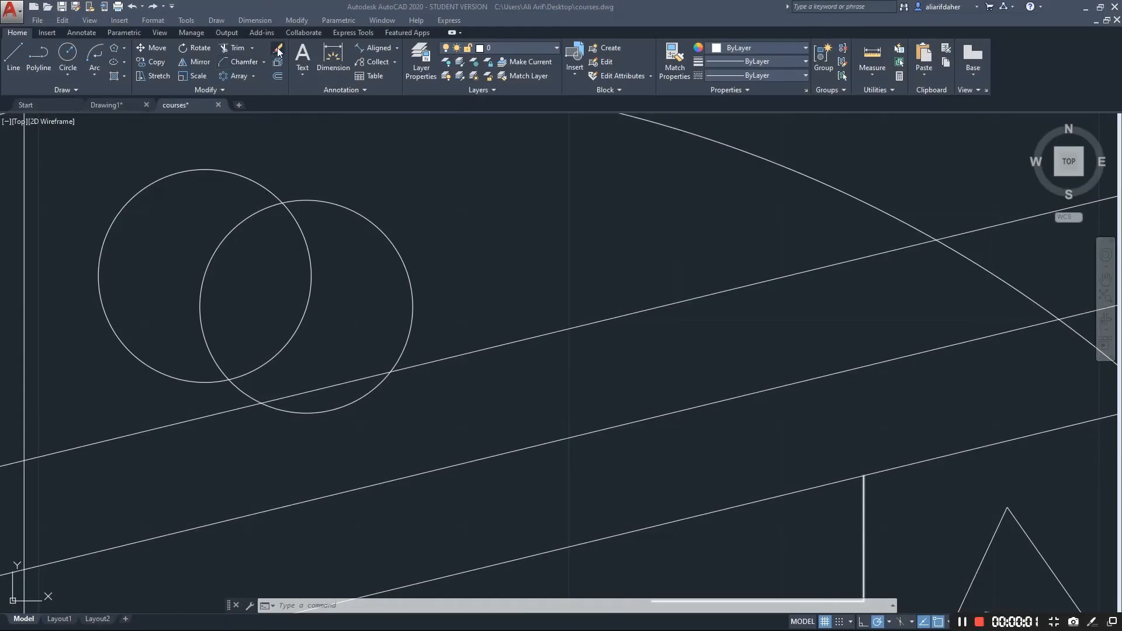
# Erase both overlapping circles near the top left of the drawing
pyautogui.click(279, 50)
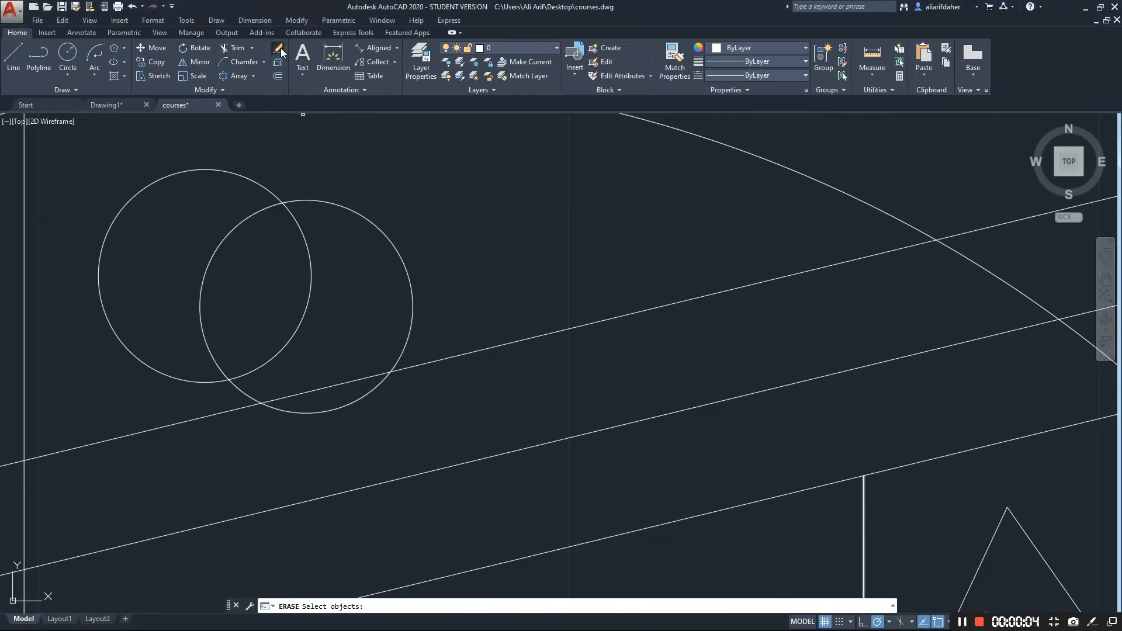
pyautogui.click(370, 220)
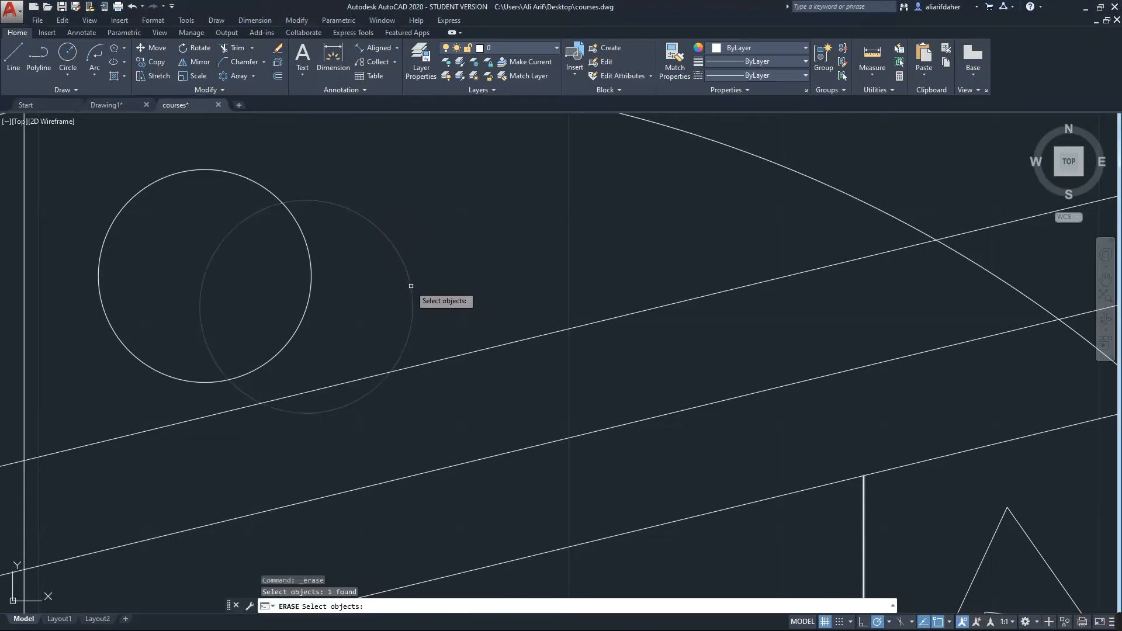
pyautogui.click(264, 185)
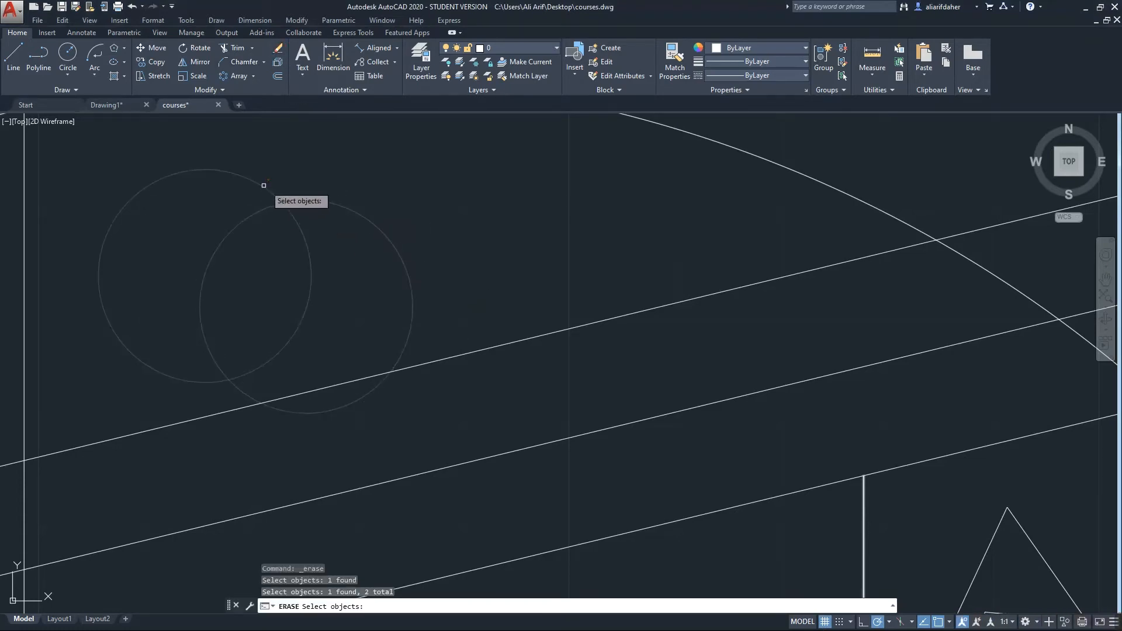
pyautogui.press('Return')
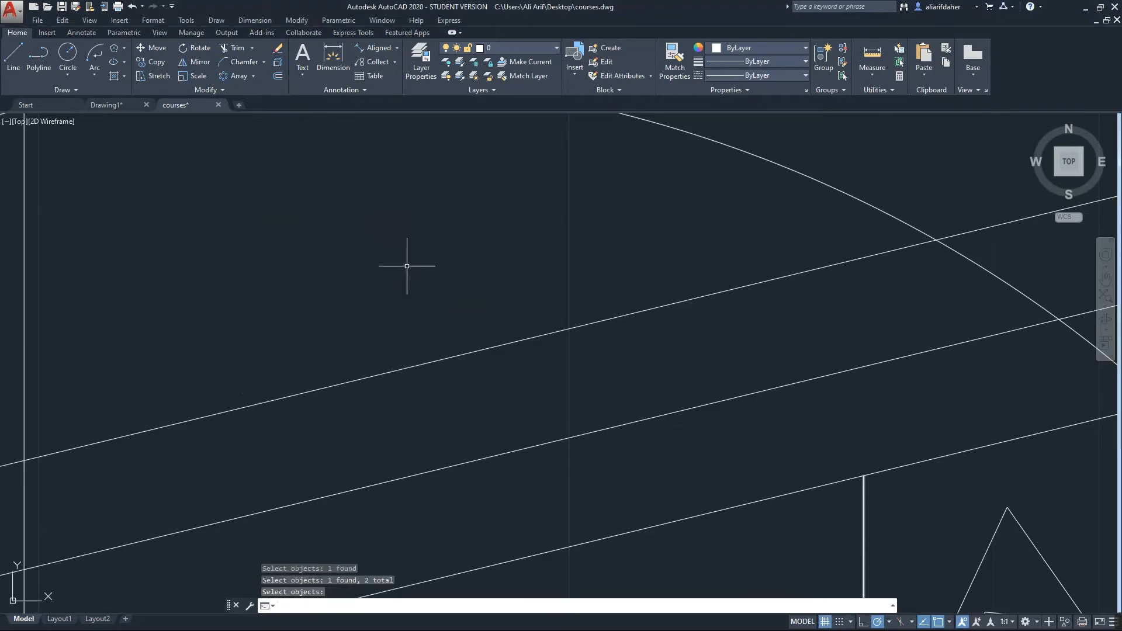
pyautogui.click(301, 71)
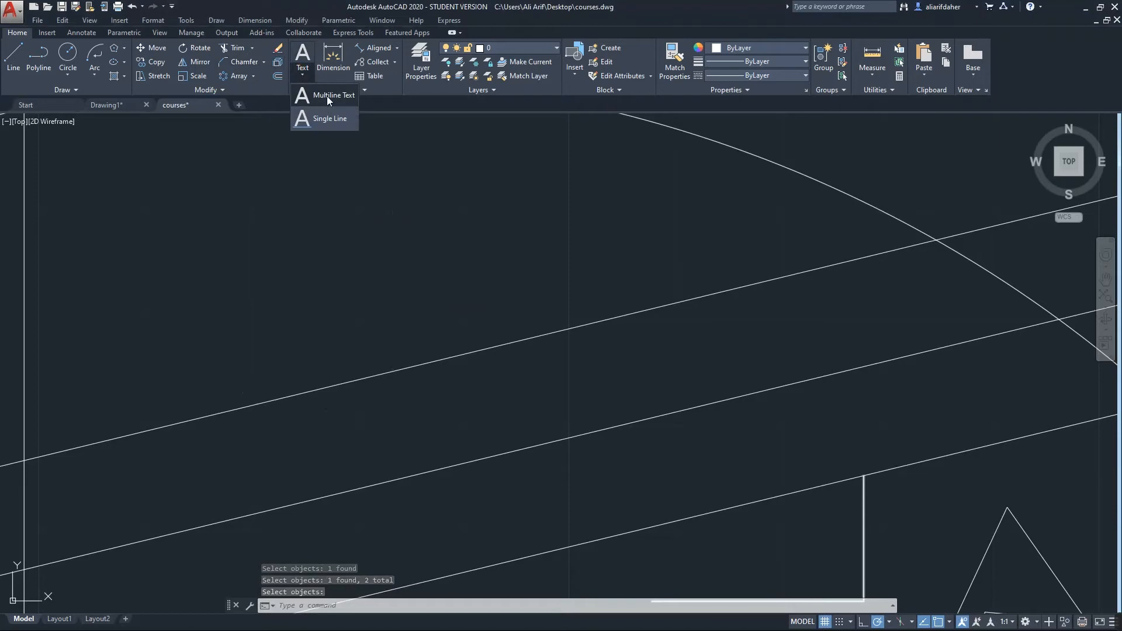
# Draw a multiline text box and type a person's name into it
pyautogui.click(328, 97)
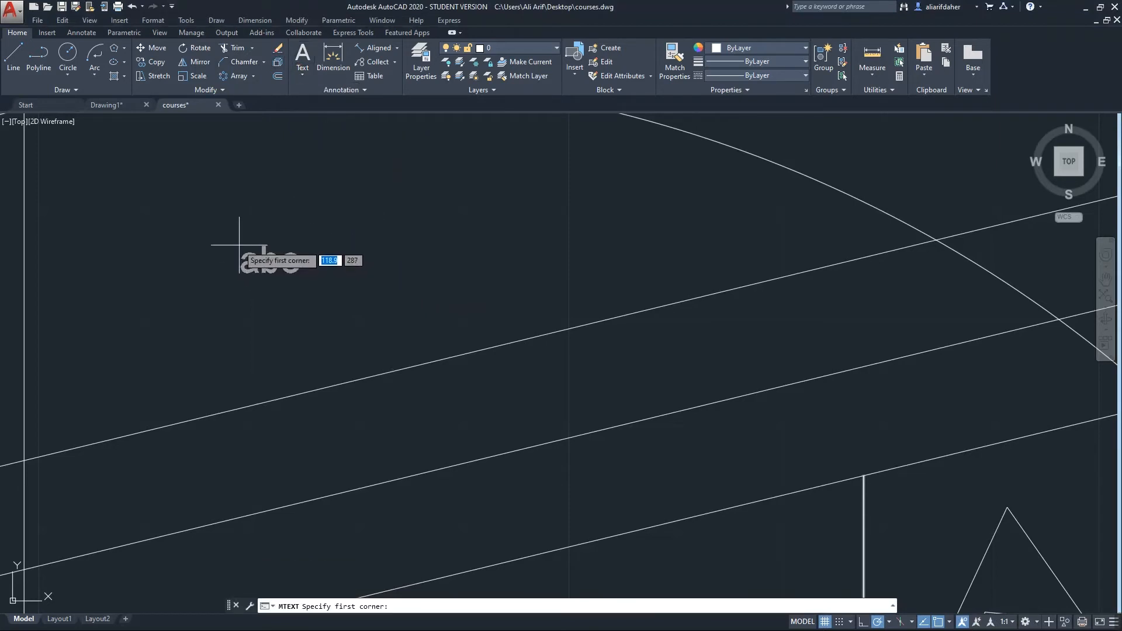
pyautogui.click(163, 214)
pyautogui.click(471, 331)
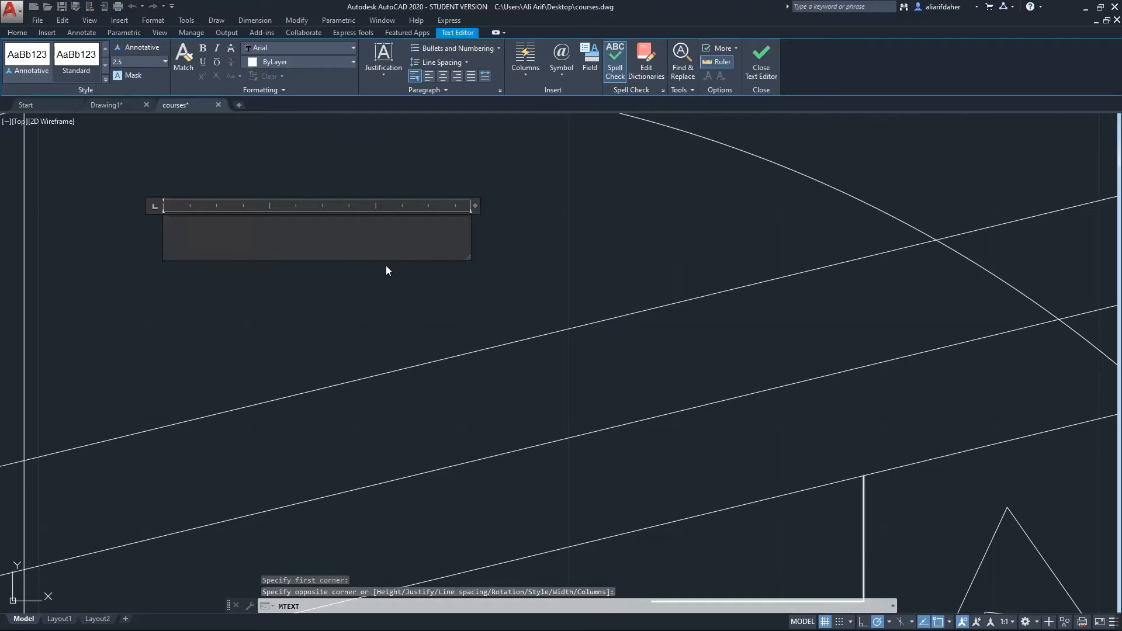
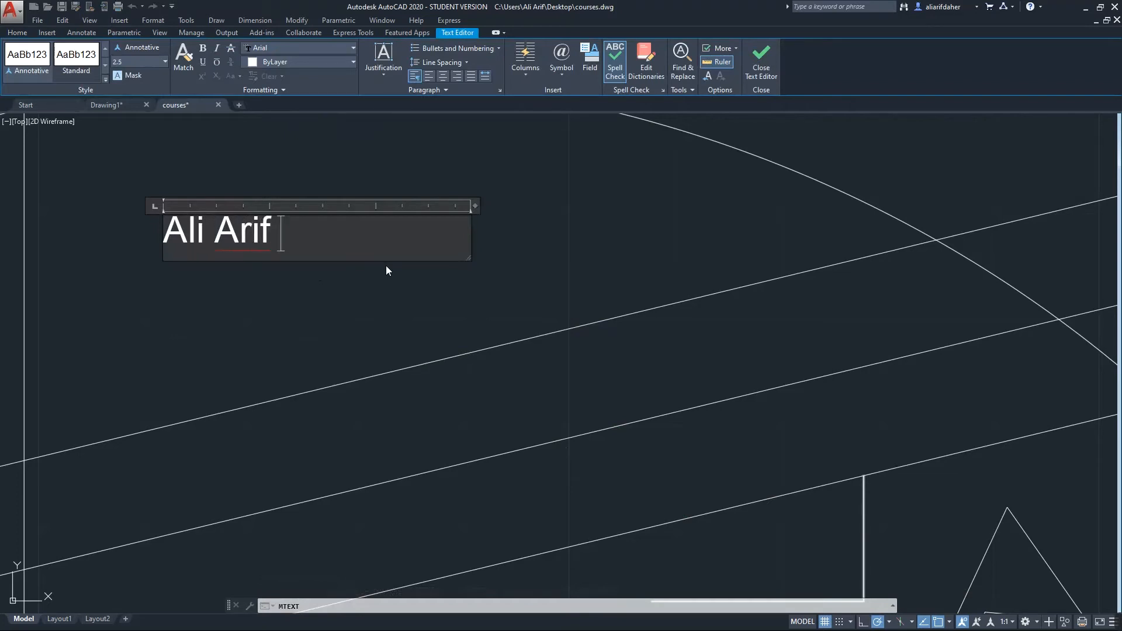
pyautogui.click(134, 77)
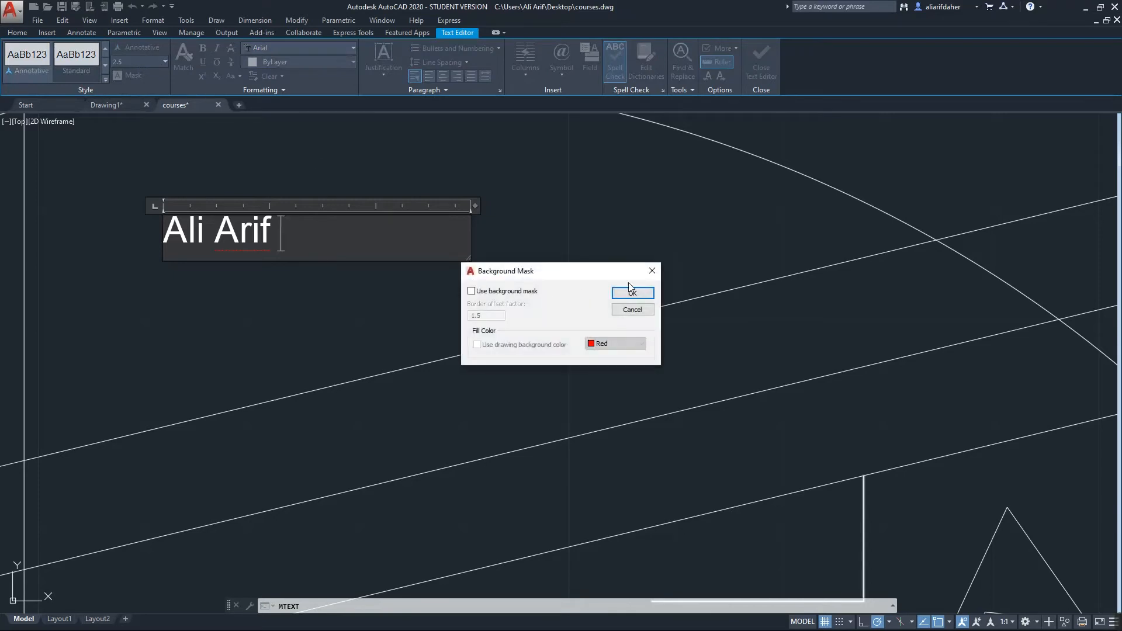
# Close the mask dialog and make the name bold and italic, trying strikethrough and superscript
pyautogui.click(652, 271)
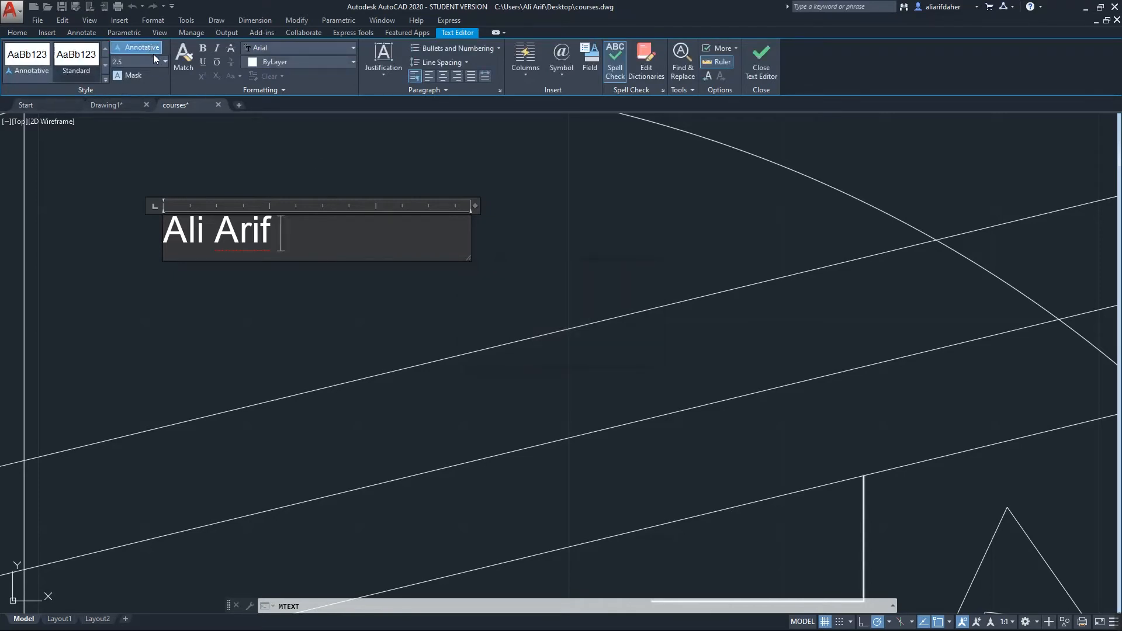
pyautogui.click(192, 75)
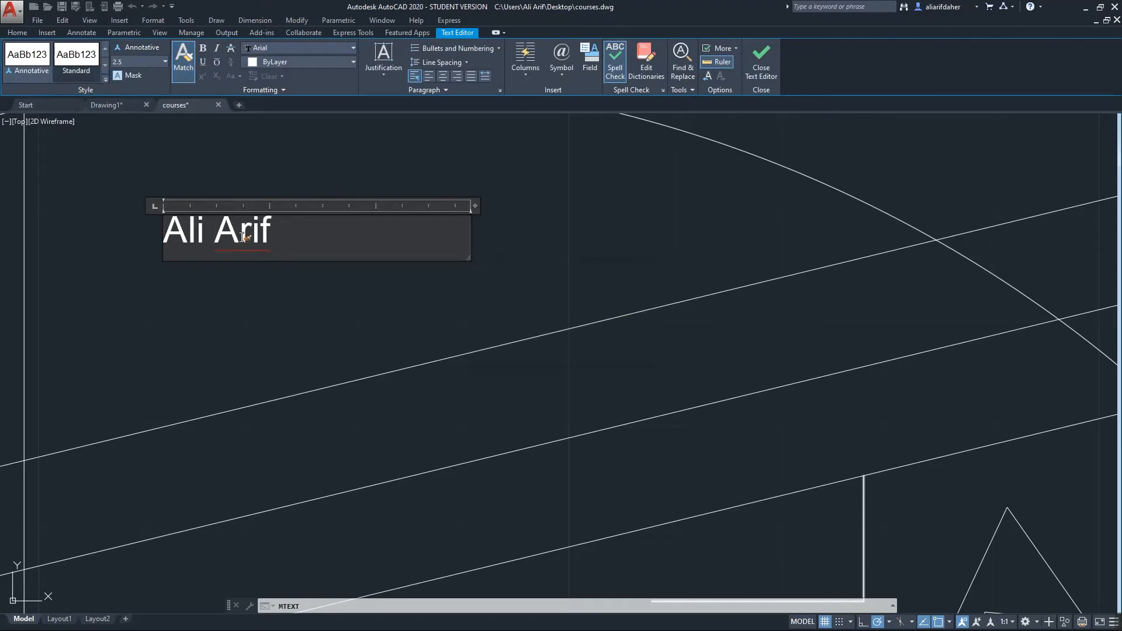
pyautogui.click(203, 48)
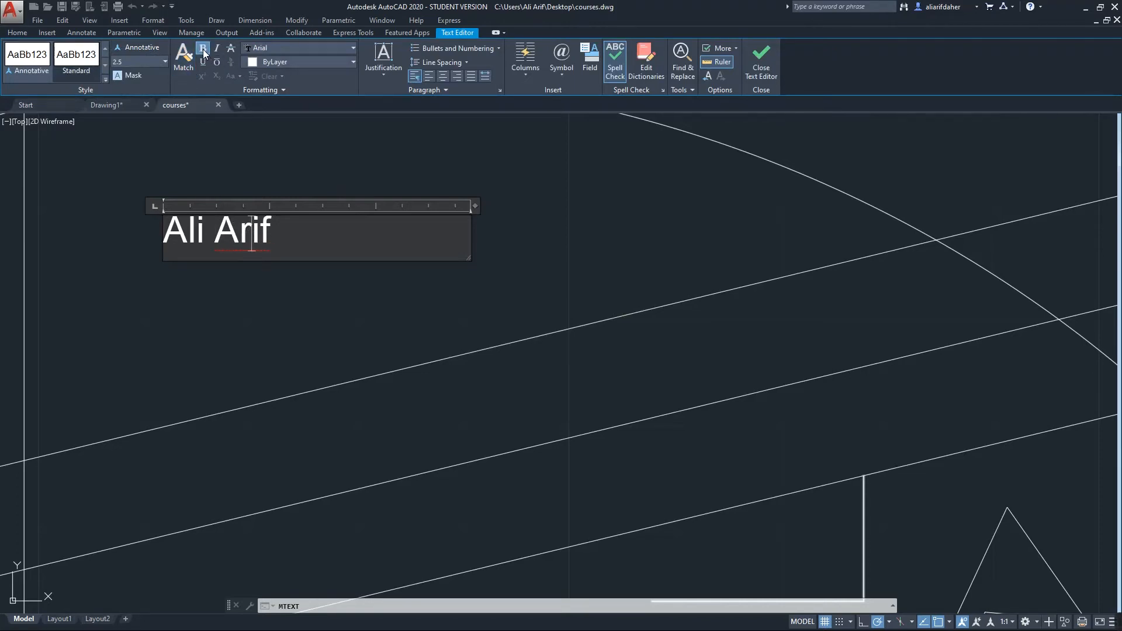
pyautogui.moveTo(285, 220); pyautogui.dragTo(153, 223)
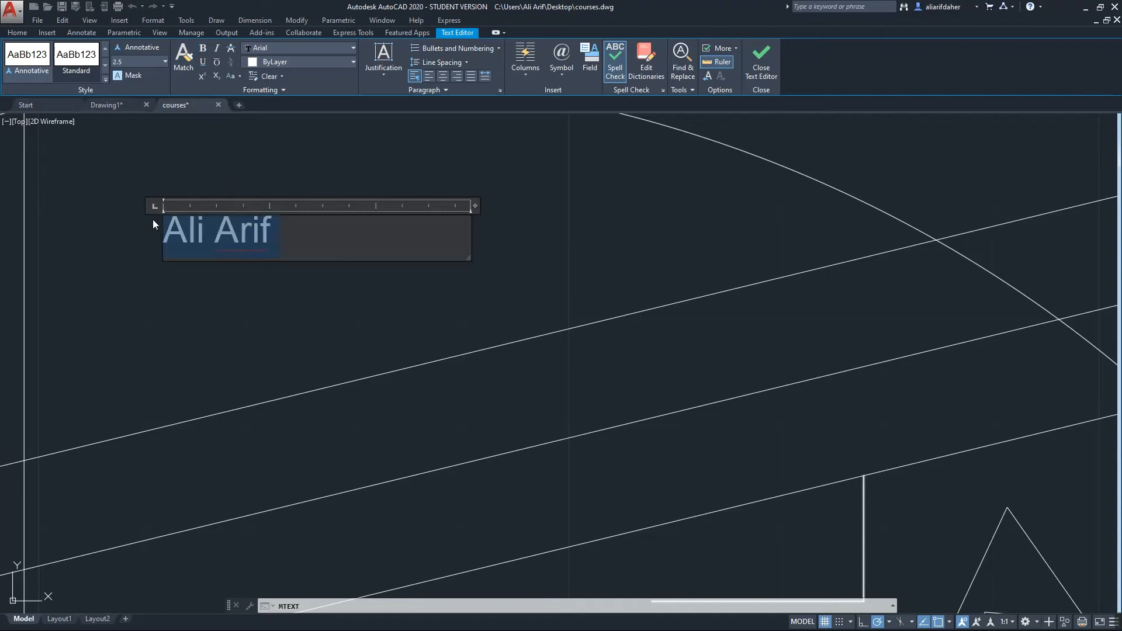
pyautogui.click(203, 47)
pyautogui.click(217, 48)
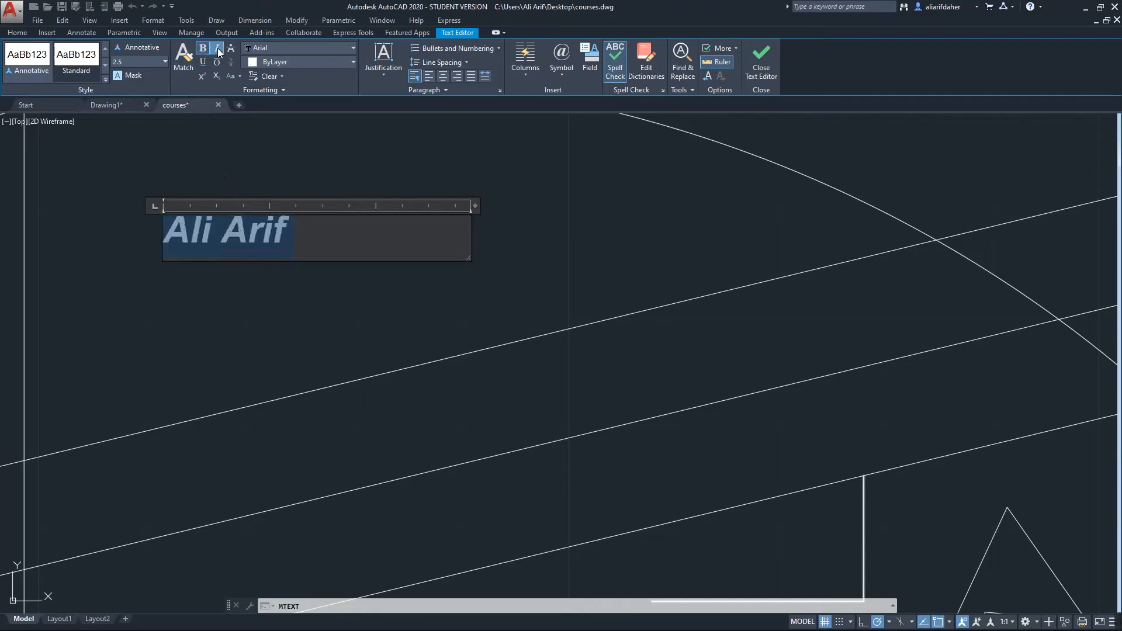
pyautogui.click(231, 49)
pyautogui.click(205, 78)
pyautogui.click(208, 76)
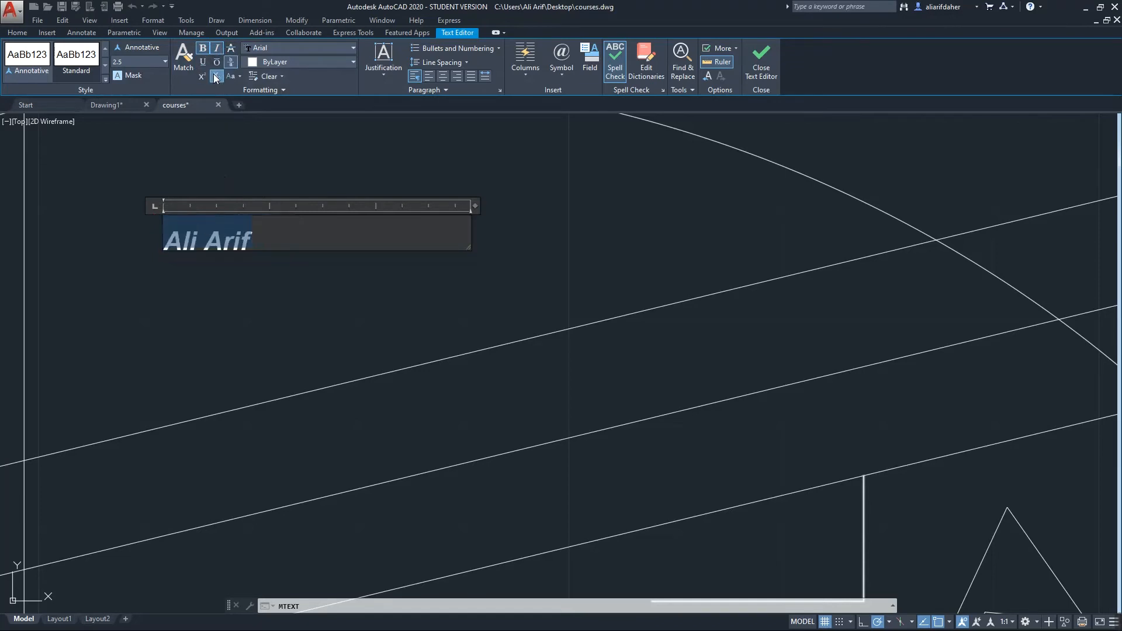
# Try the lowercase and uppercase text case options on the name
pyautogui.click(239, 76)
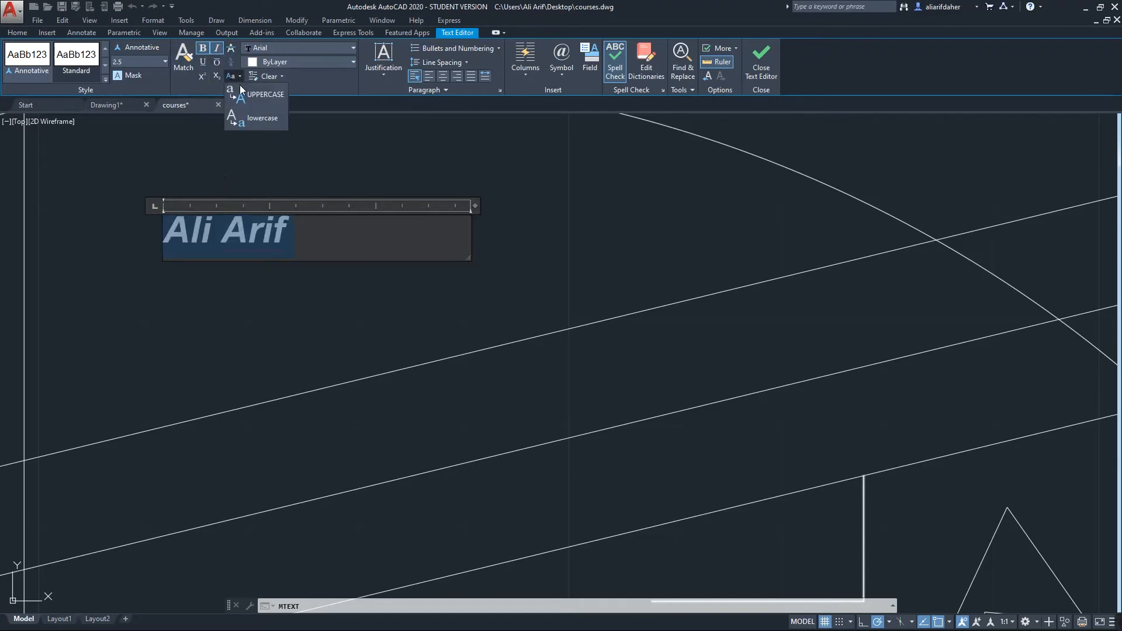
pyautogui.click(256, 117)
pyautogui.click(261, 97)
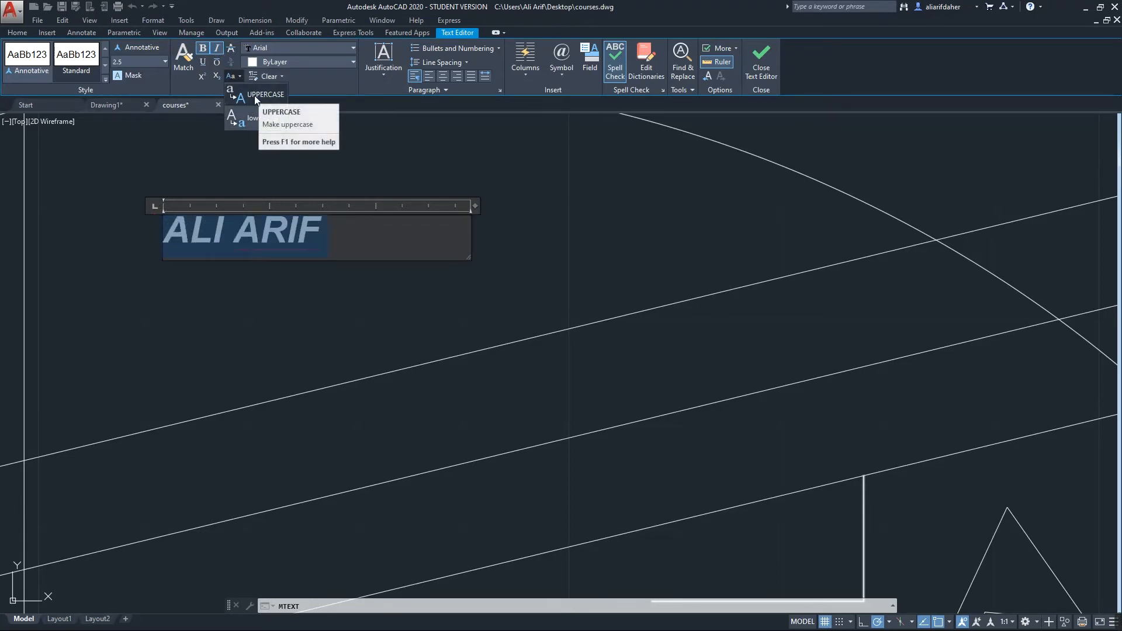
pyautogui.click(261, 120)
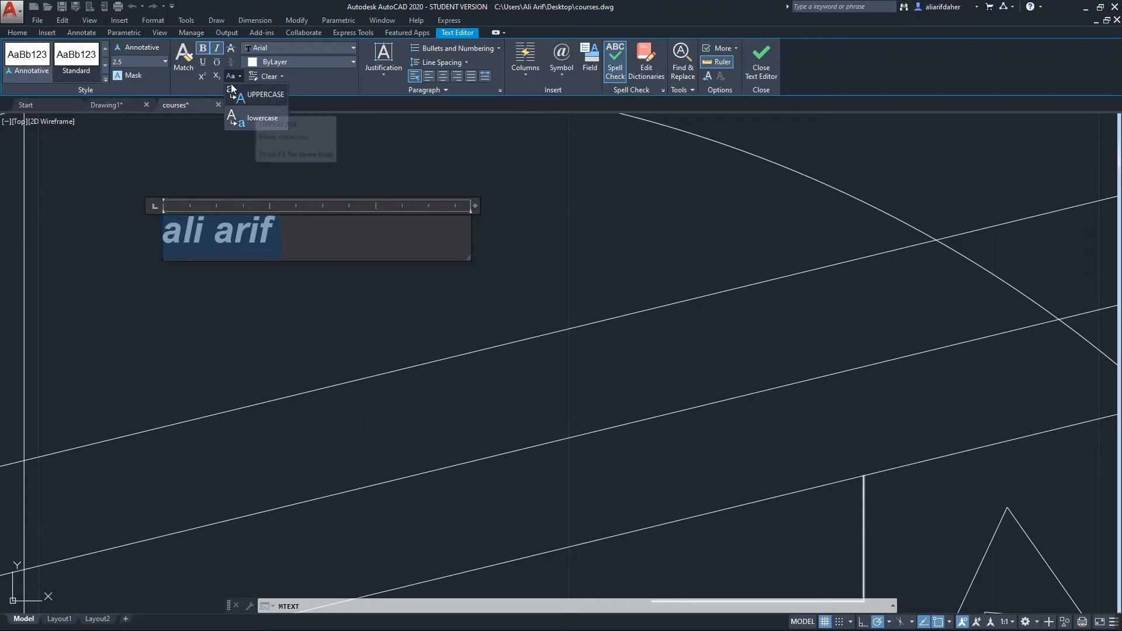
pyautogui.click(210, 87)
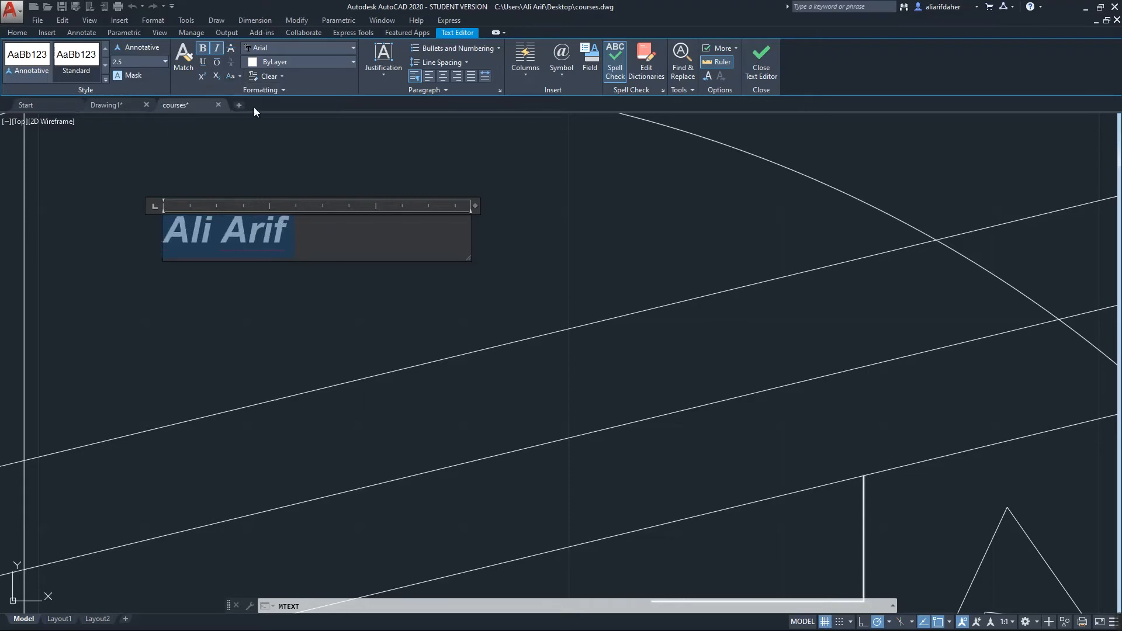
# Set the name's font to Bahnschrift Condensed and justify it Middle Center
pyautogui.click(277, 46)
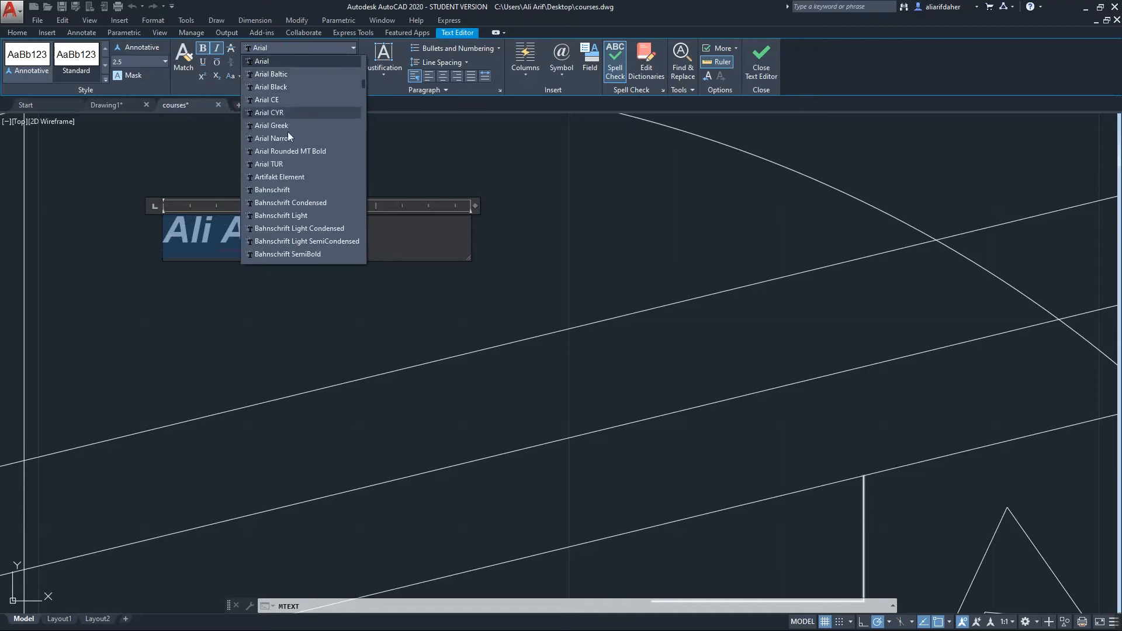
pyautogui.click(287, 202)
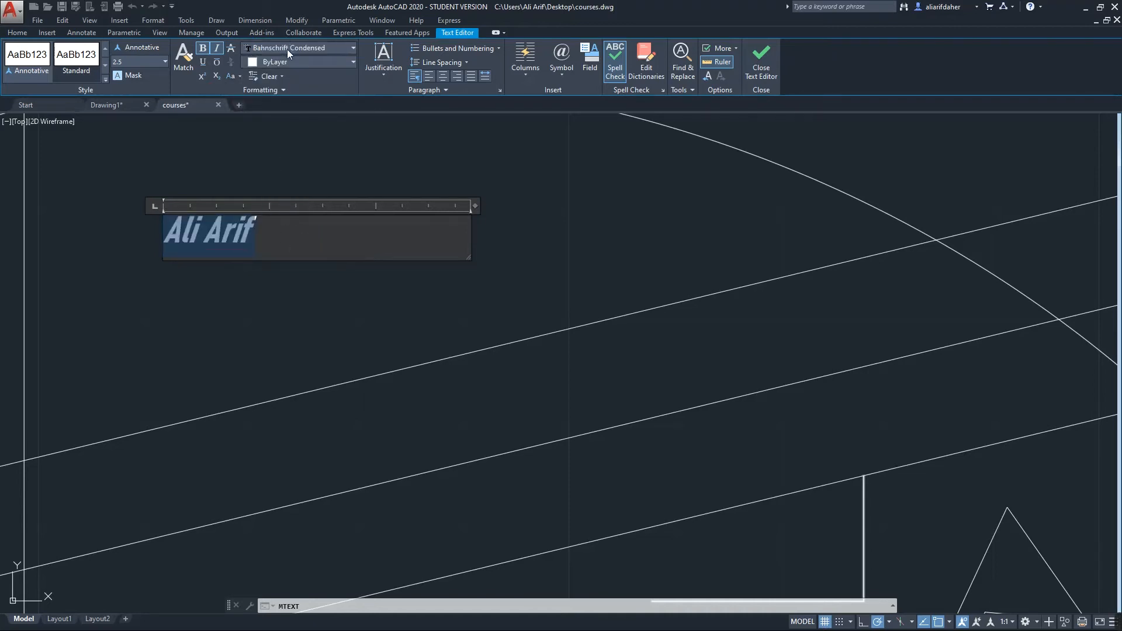
pyautogui.click(389, 69)
pyautogui.click(394, 106)
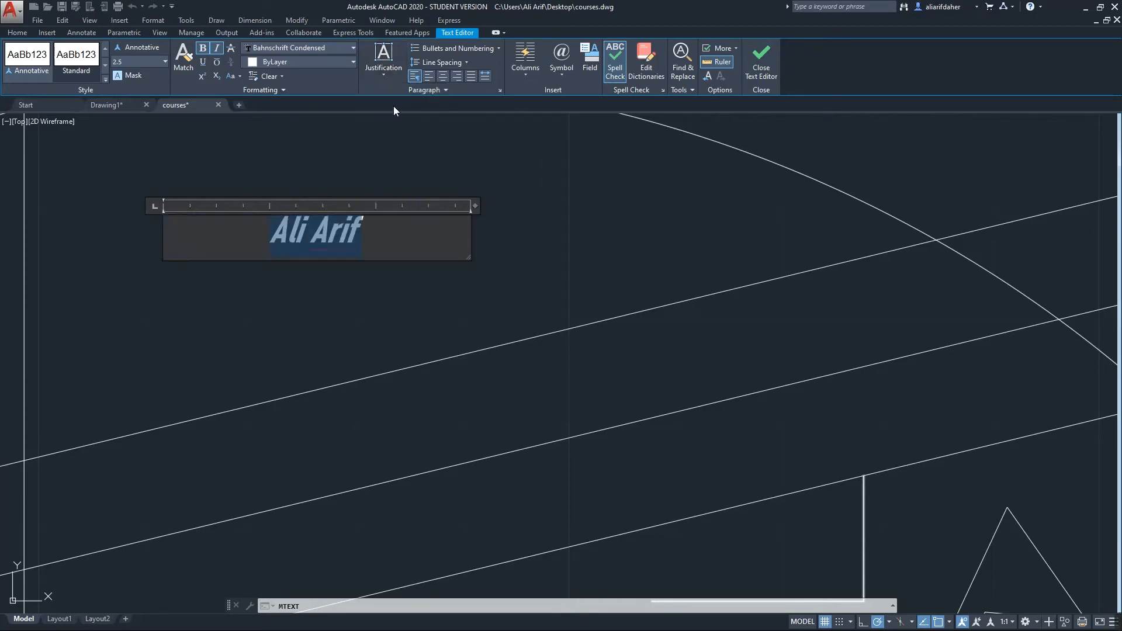
pyautogui.click(388, 71)
pyautogui.click(397, 148)
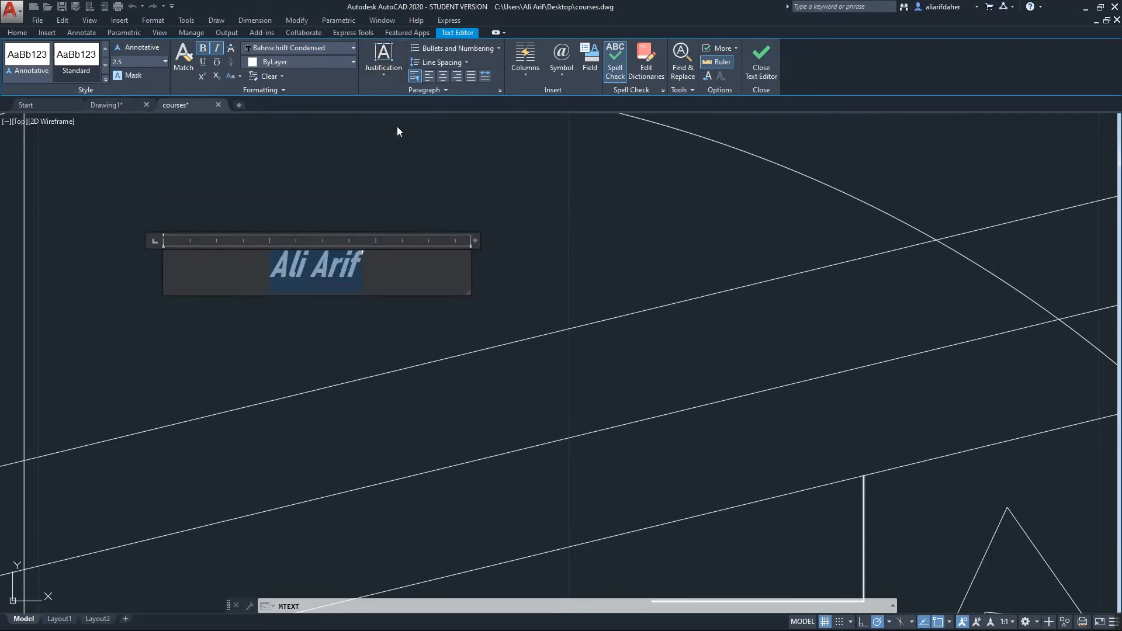
pyautogui.click(489, 48)
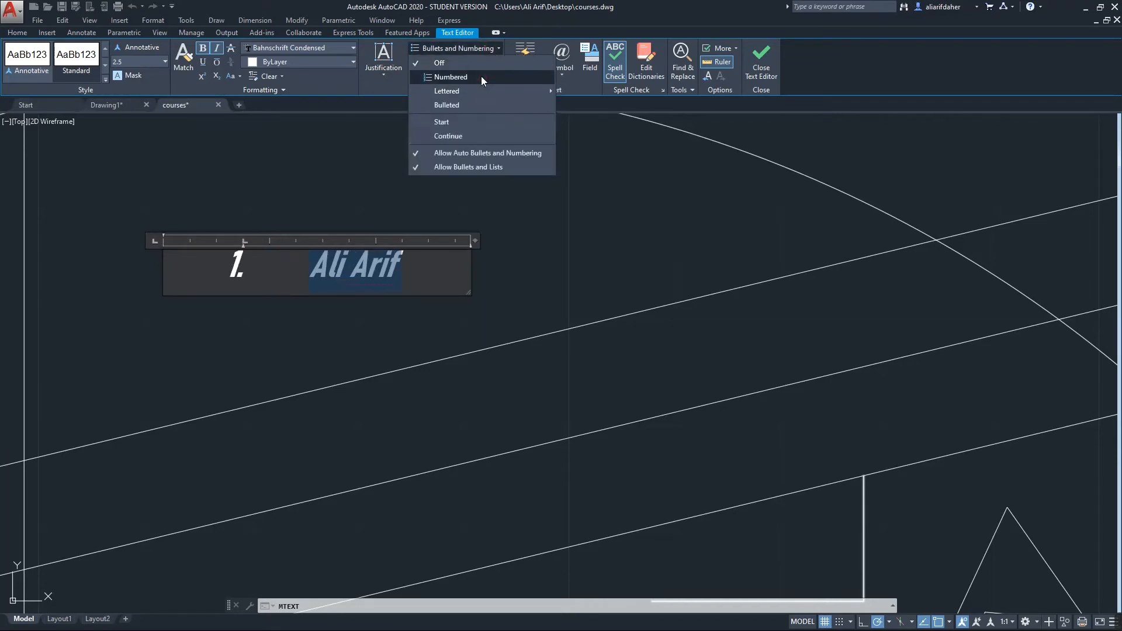
pyautogui.click(480, 76)
pyautogui.click(476, 51)
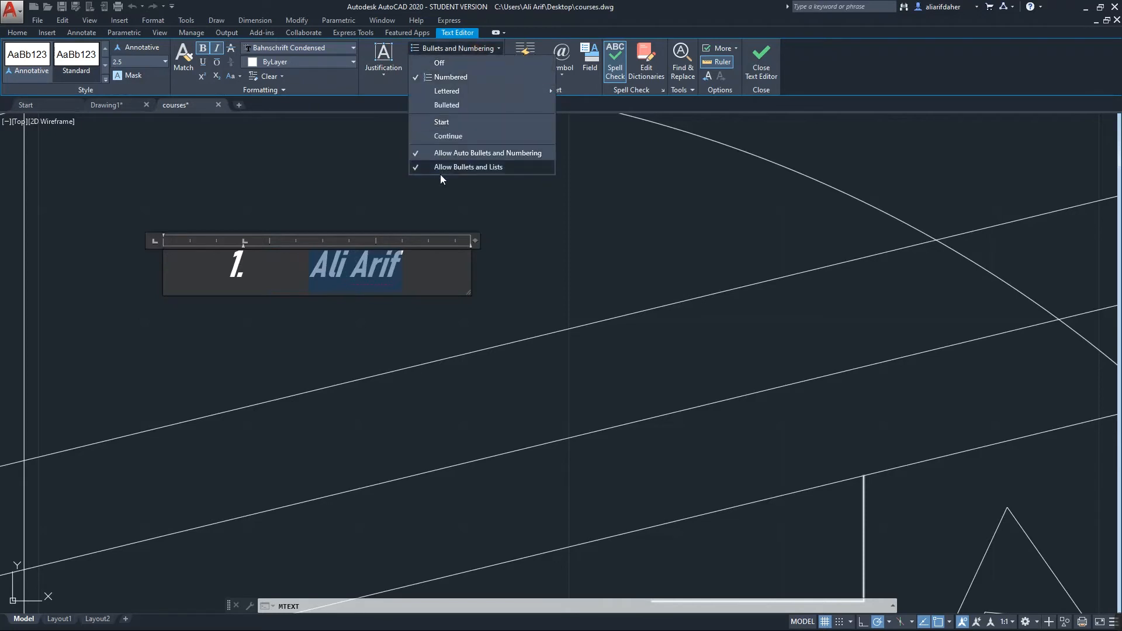
pyautogui.moveTo(467, 92)
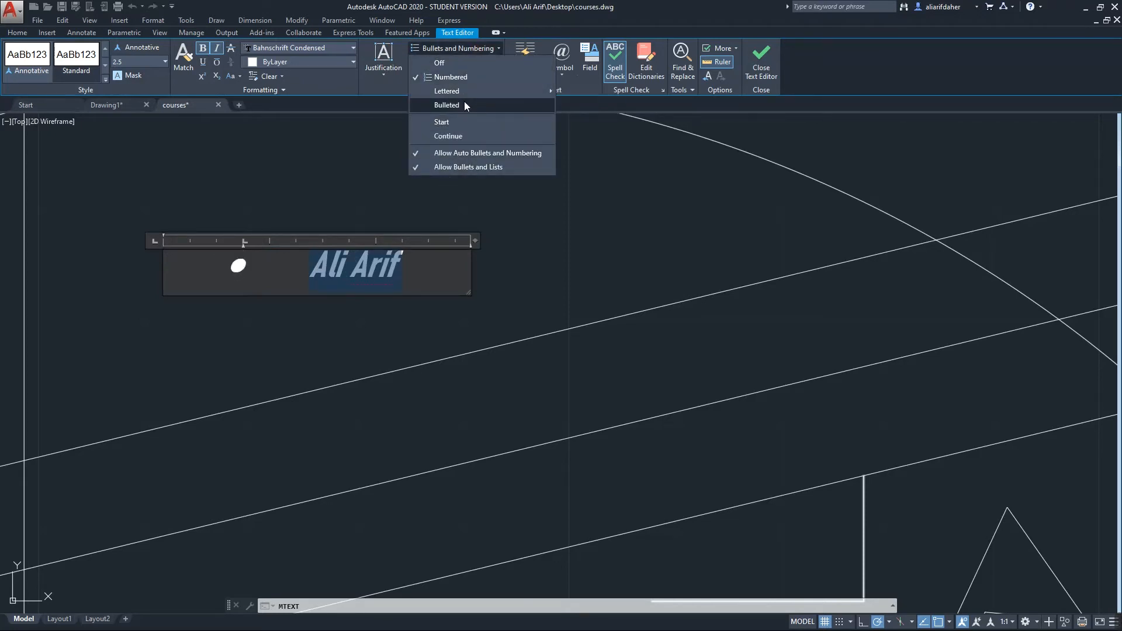
pyautogui.click(462, 138)
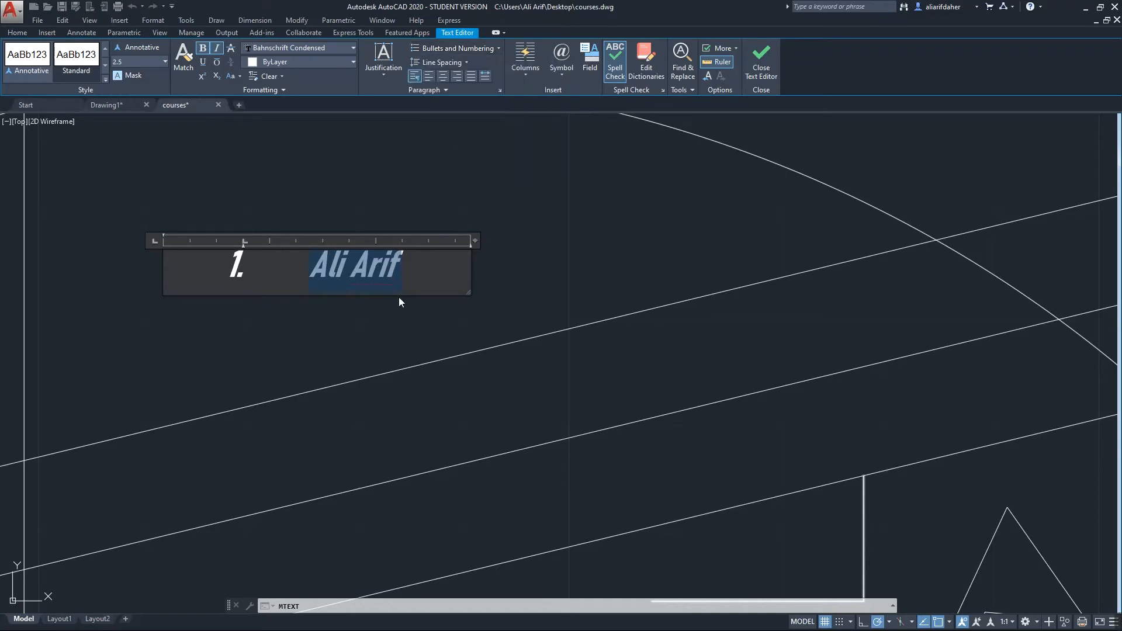
pyautogui.click(217, 268)
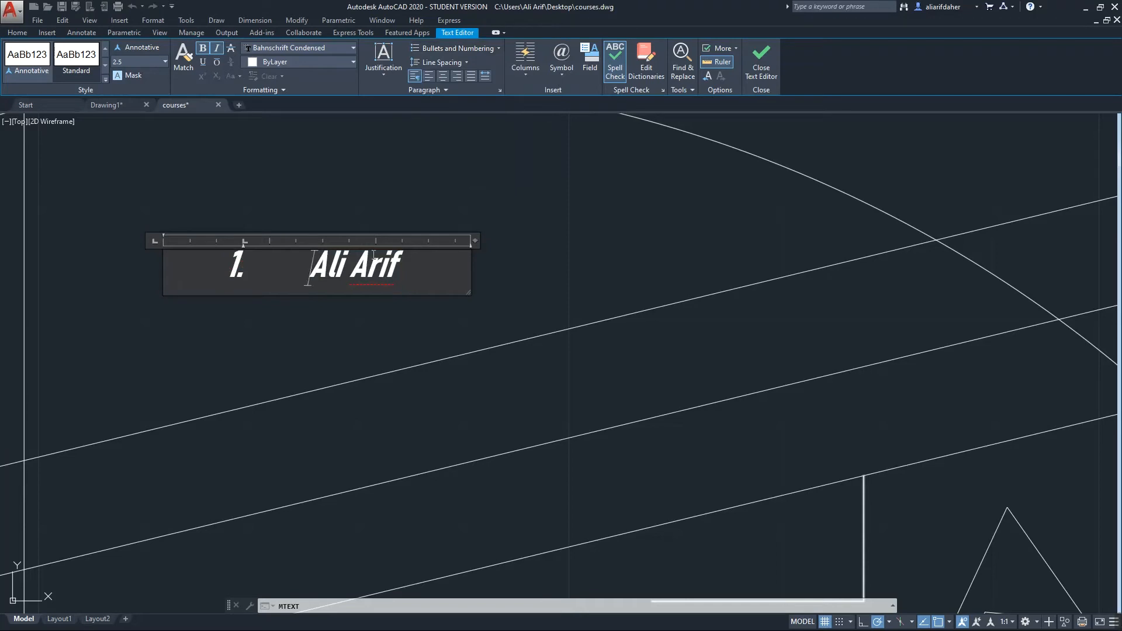
pyautogui.hotkey('ctrl', 'z')
pyautogui.hotkey('ctrl', 'z')
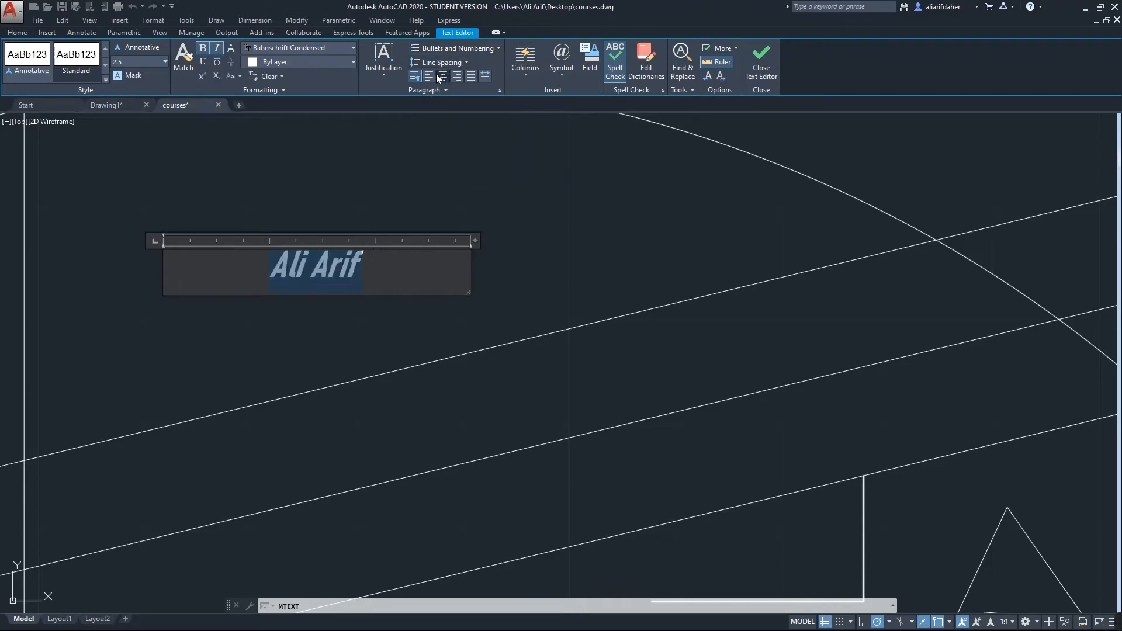
pyautogui.click(430, 77)
pyautogui.click(442, 77)
pyautogui.click(454, 79)
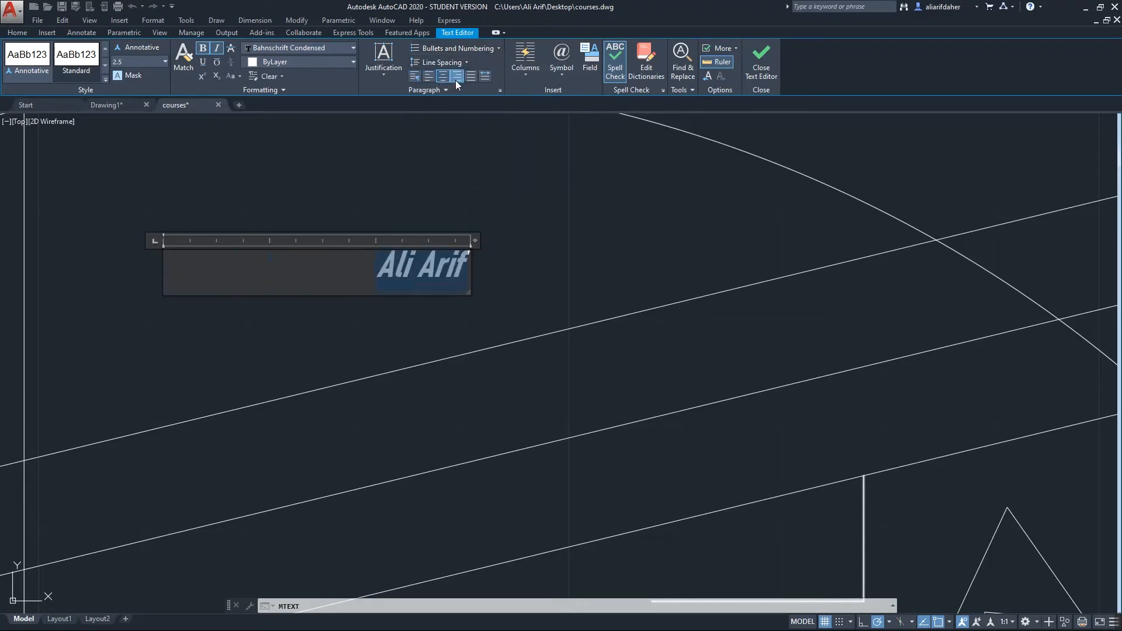
pyautogui.click(443, 77)
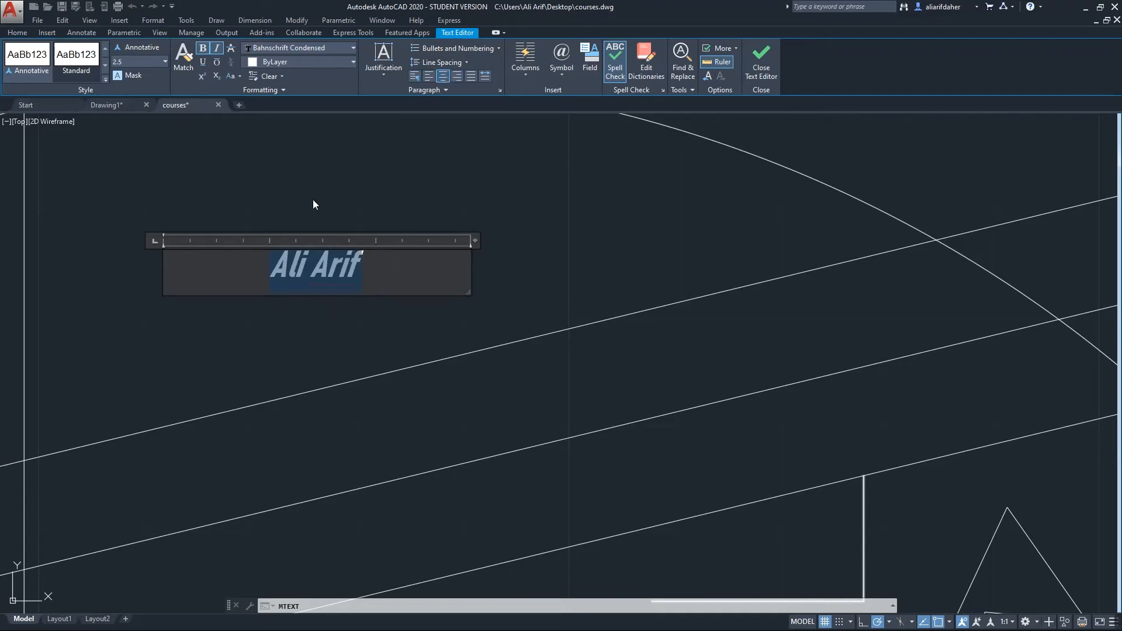
# Set the multiline text to No Columns
pyautogui.click(527, 66)
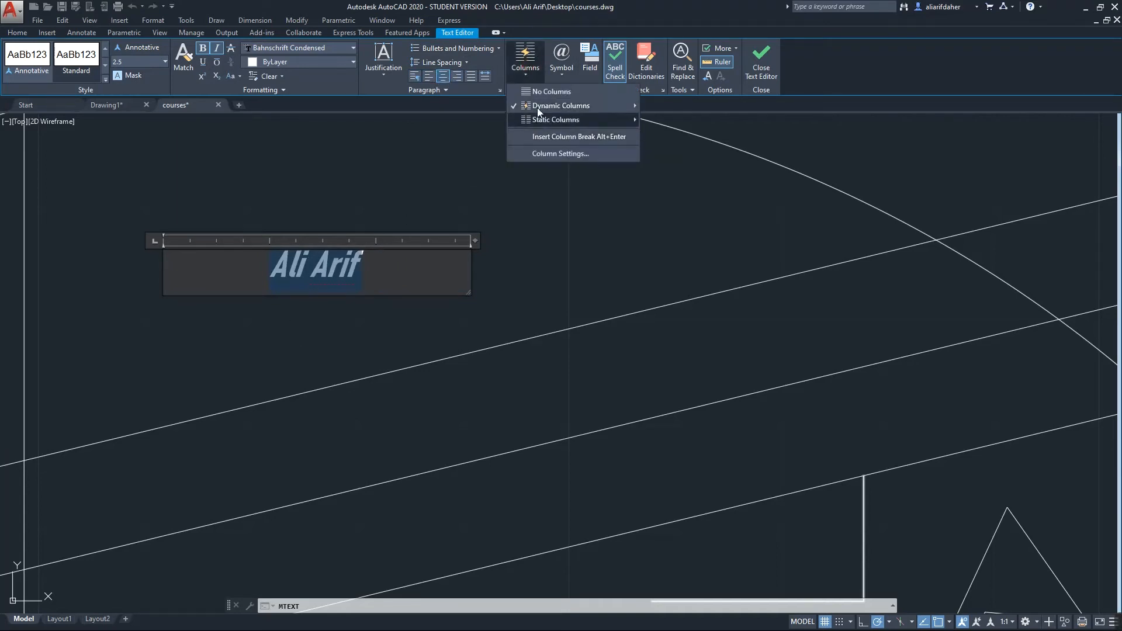
pyautogui.click(544, 91)
pyautogui.click(528, 69)
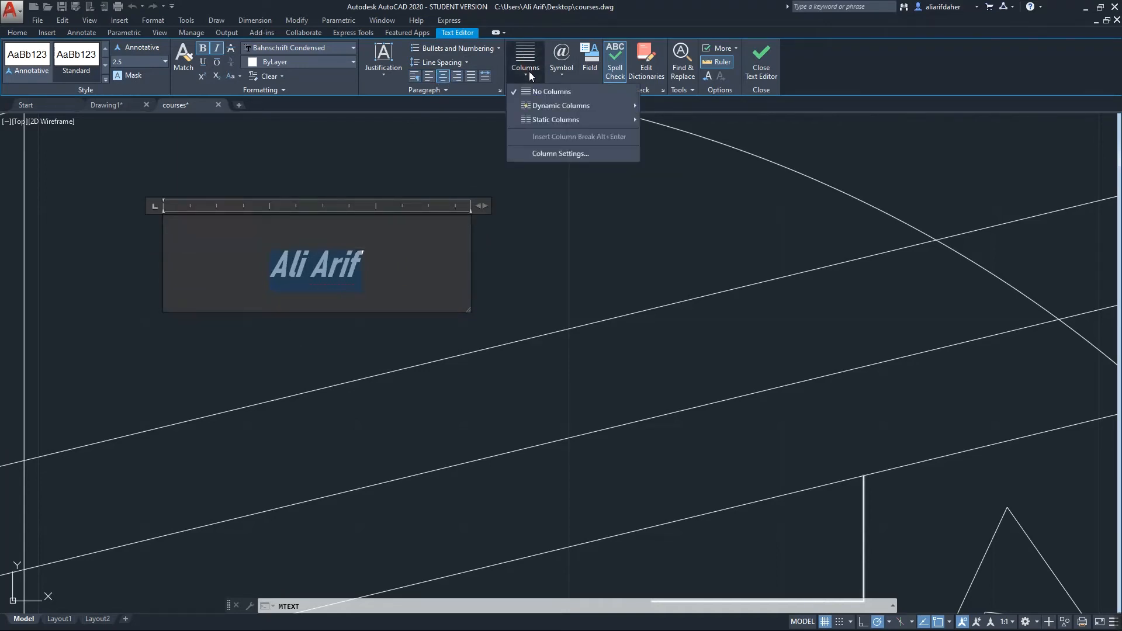
pyautogui.click(527, 54)
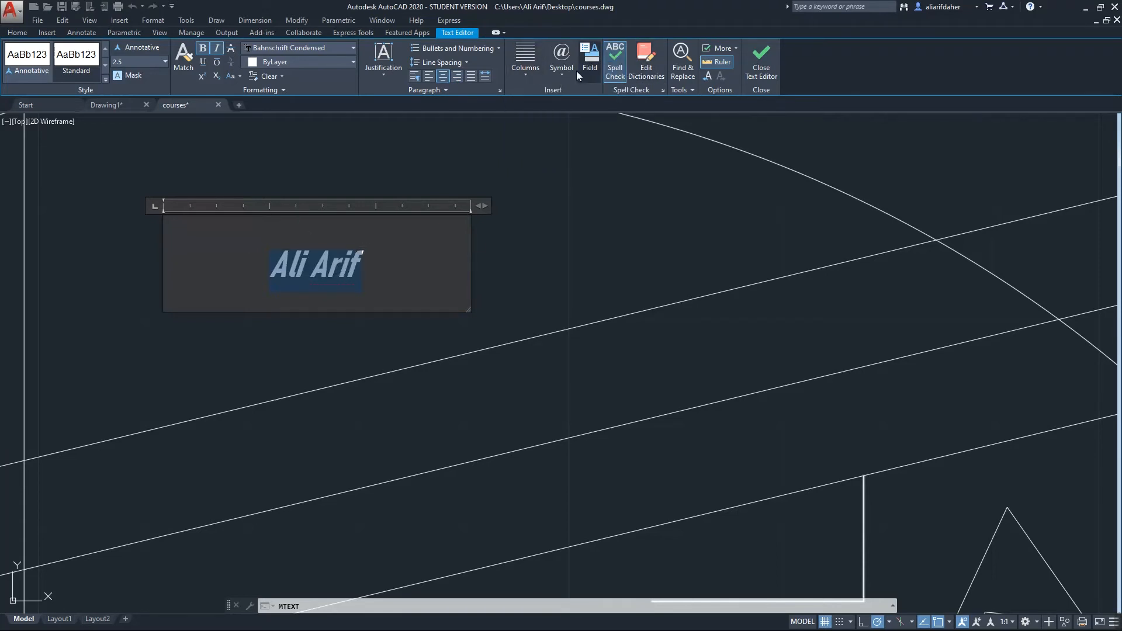
# Insert a degree symbol, undo it, and close the Symbol list
pyautogui.click(561, 58)
pyautogui.click(584, 103)
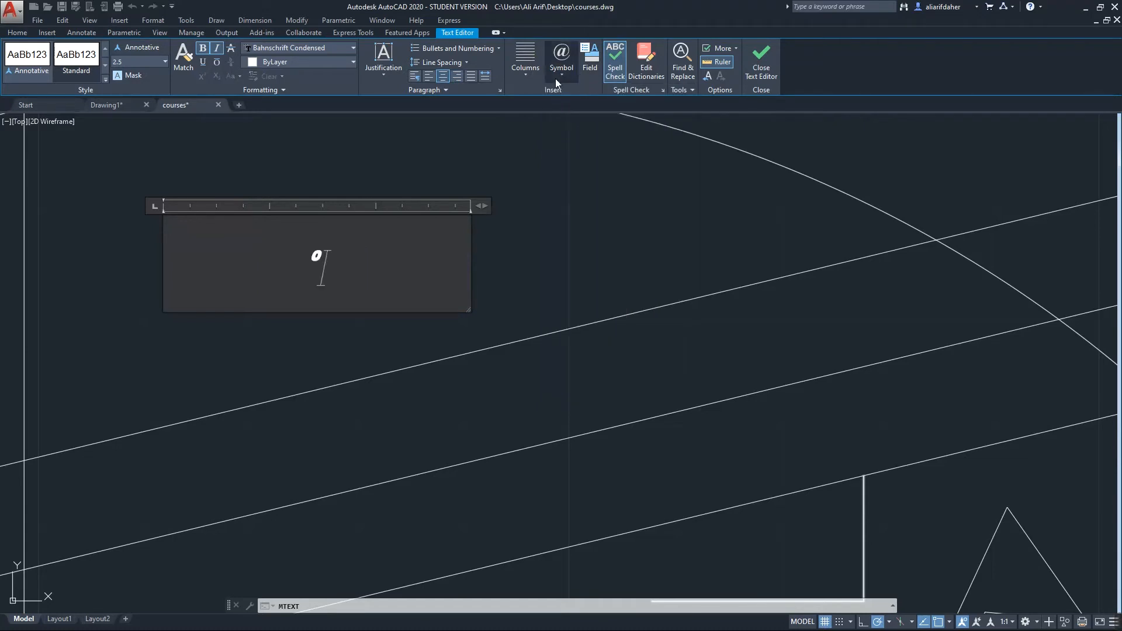
pyautogui.hotkey('ctrl', 'z')
pyautogui.click(562, 64)
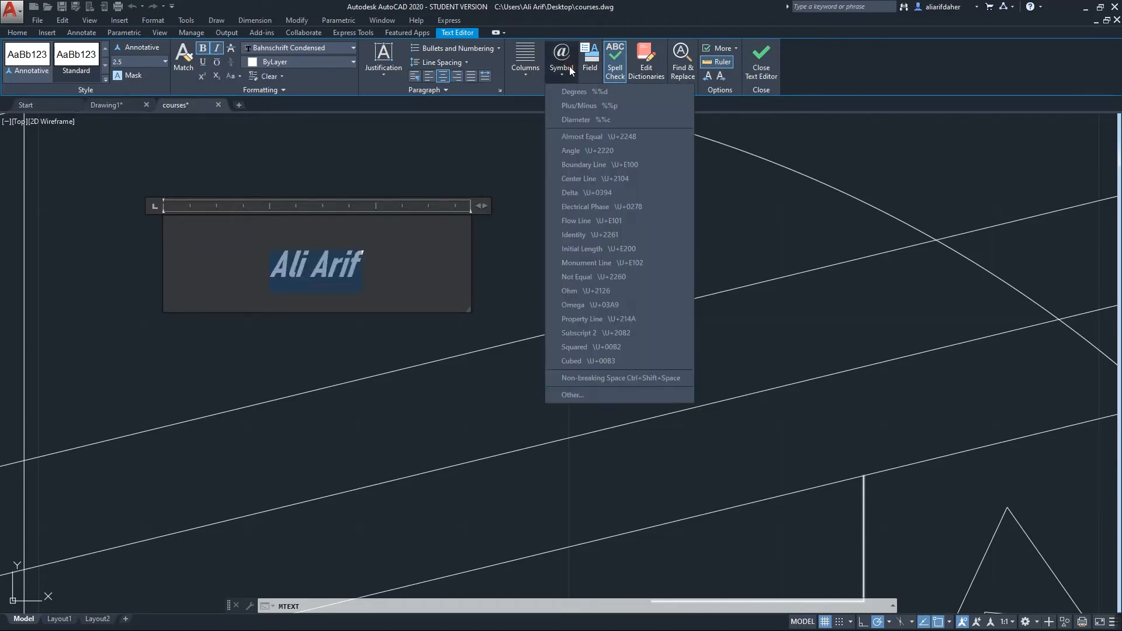
pyautogui.click(817, 62)
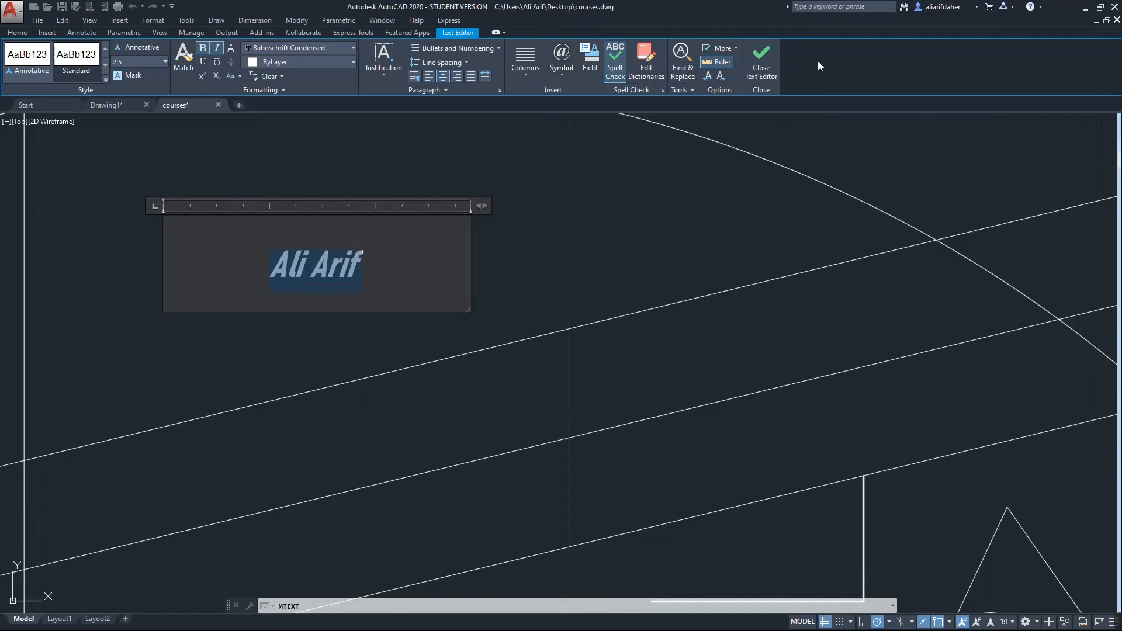
# Insert a Document > Comments field right after the name text
pyautogui.click(592, 72)
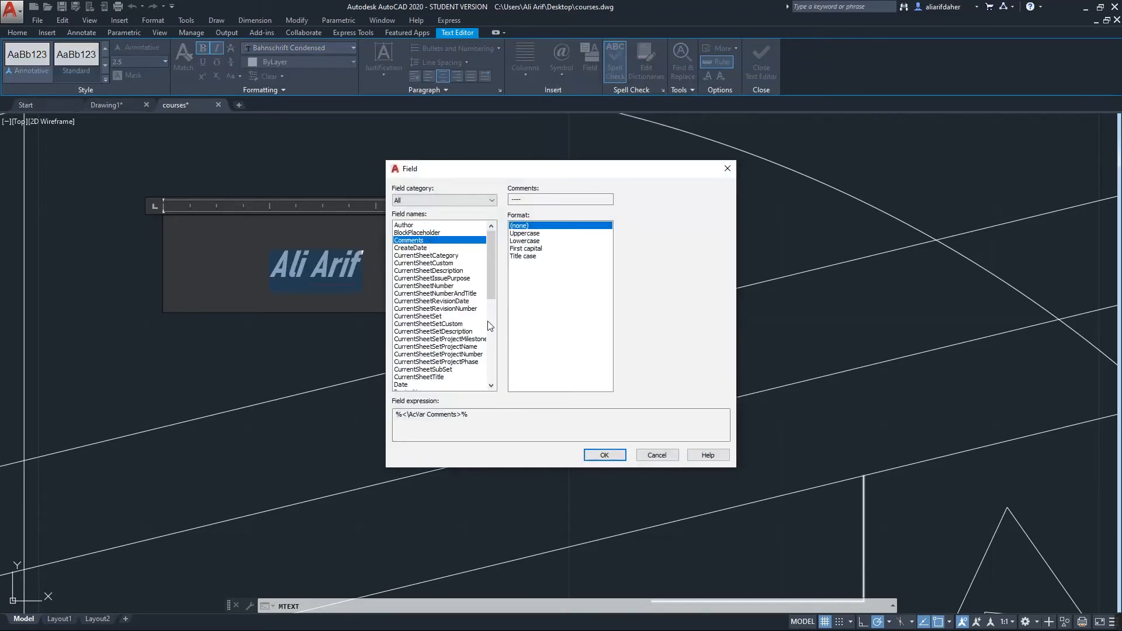
pyautogui.click(602, 454)
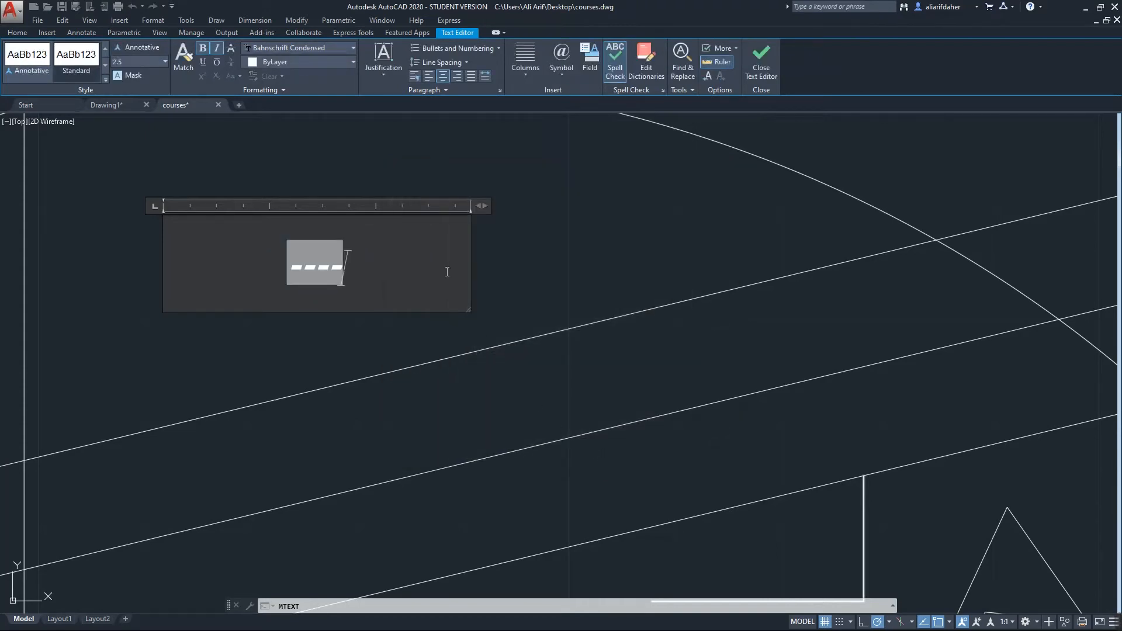
pyautogui.hotkey('ctrl', 'z')
pyautogui.click(365, 262)
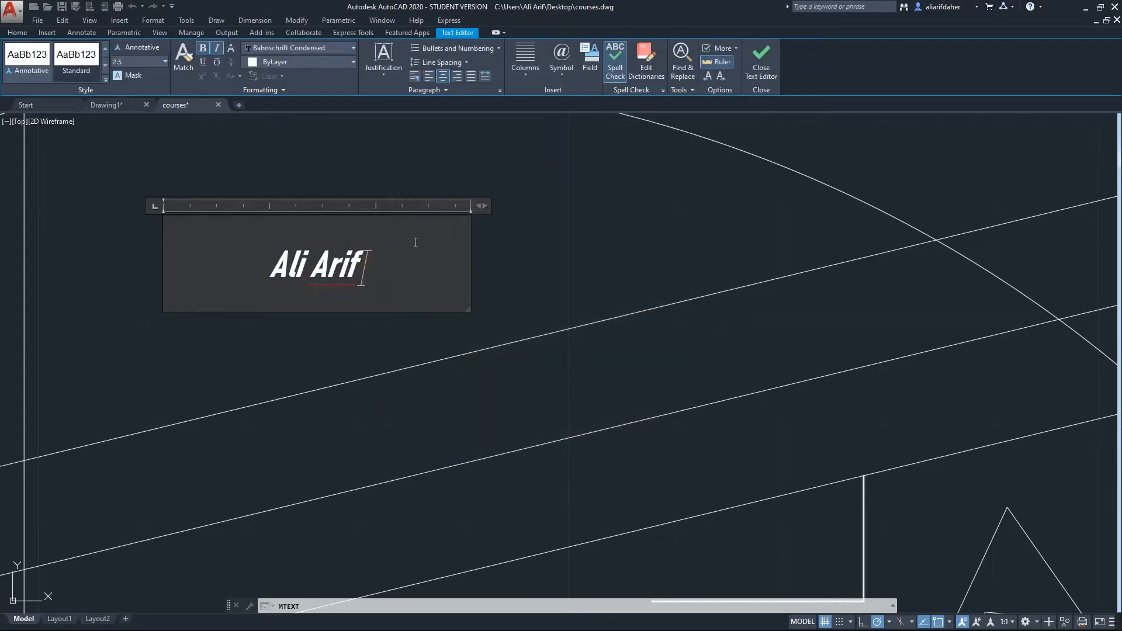
pyautogui.click(589, 62)
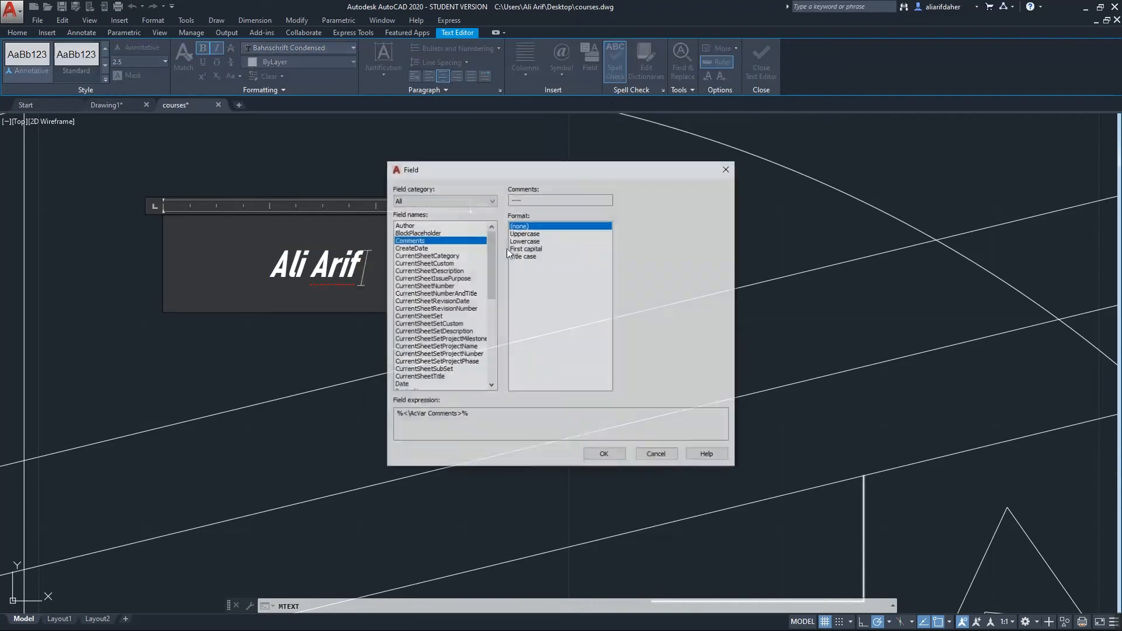
pyautogui.click(604, 455)
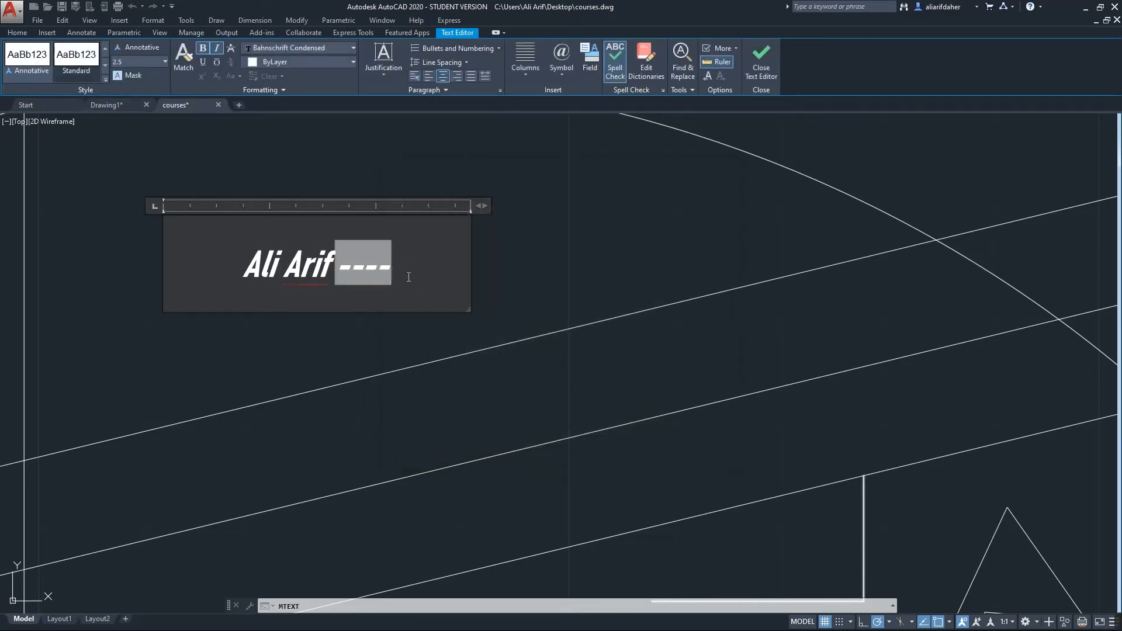
pyautogui.click(388, 267)
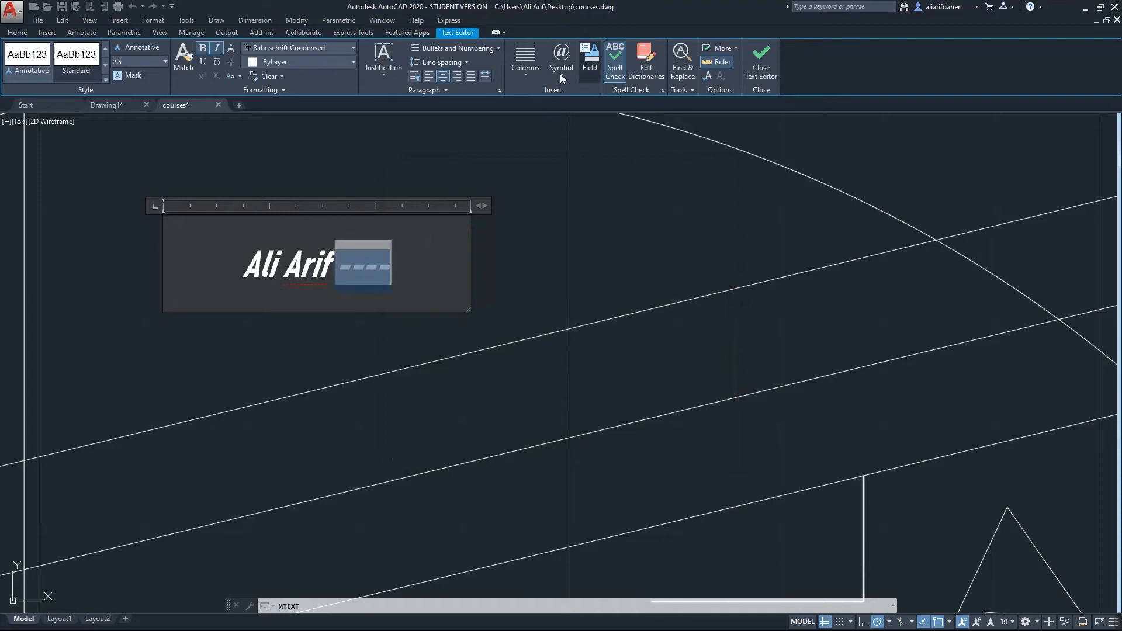
pyautogui.click(590, 69)
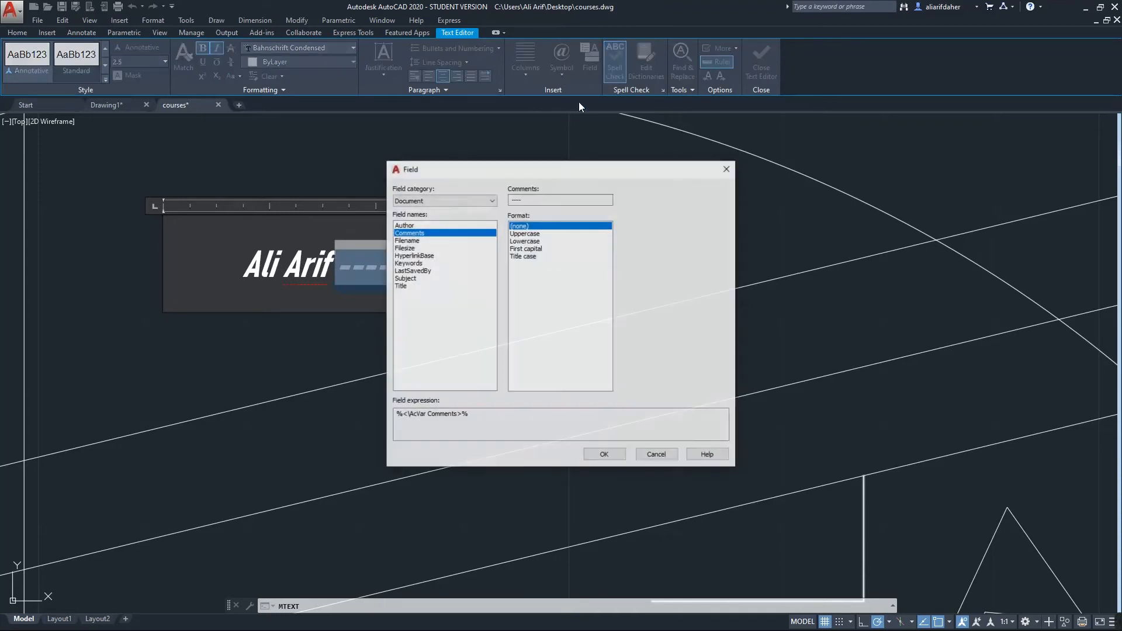
pyautogui.click(734, 168)
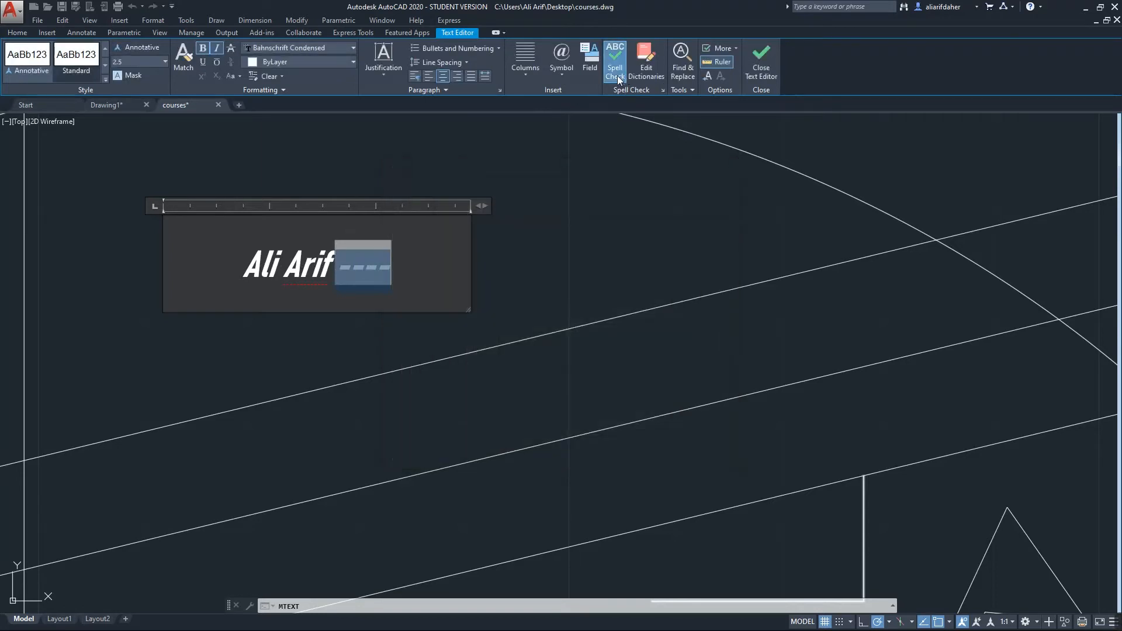
# Select all the text including the field and turn on spell checking
pyautogui.moveTo(343, 275); pyautogui.dragTo(232, 276)
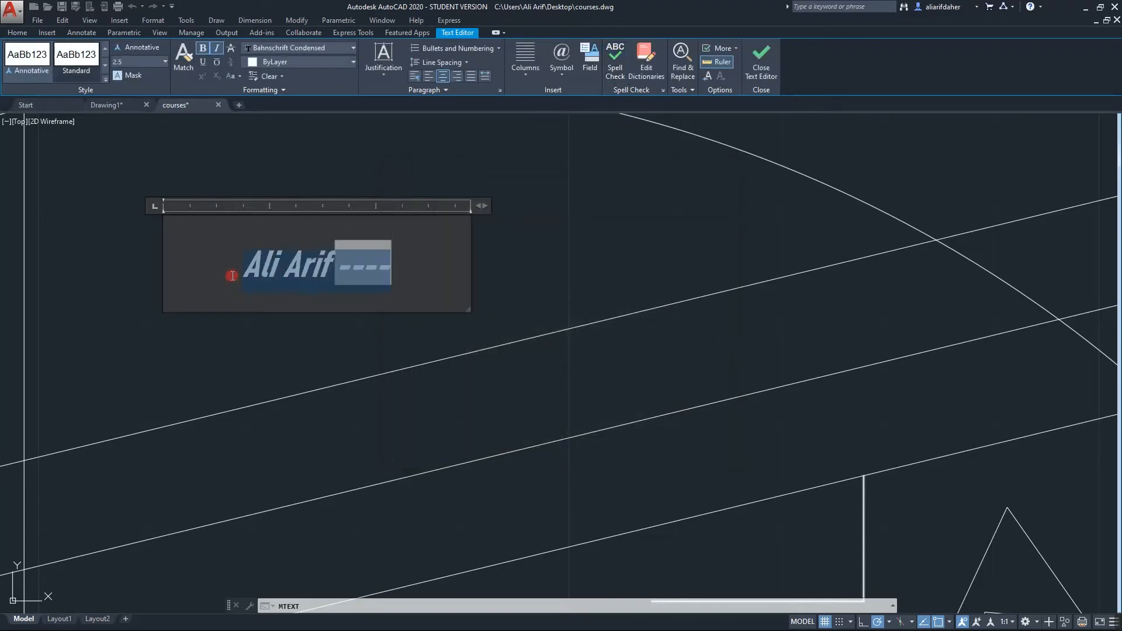
pyautogui.click(615, 63)
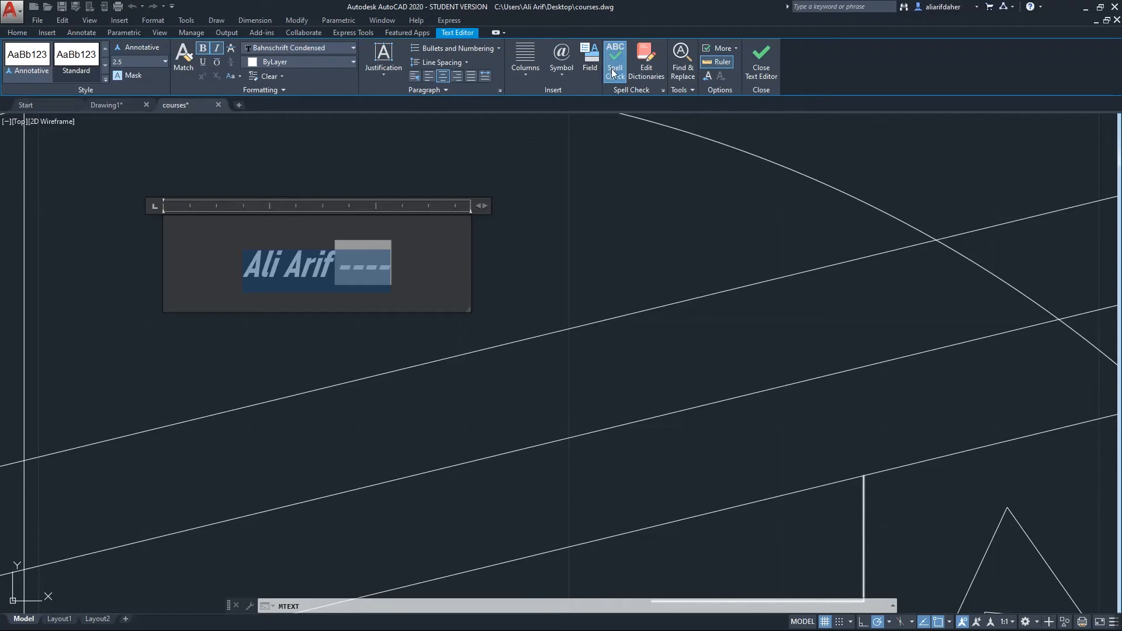
pyautogui.click(693, 91)
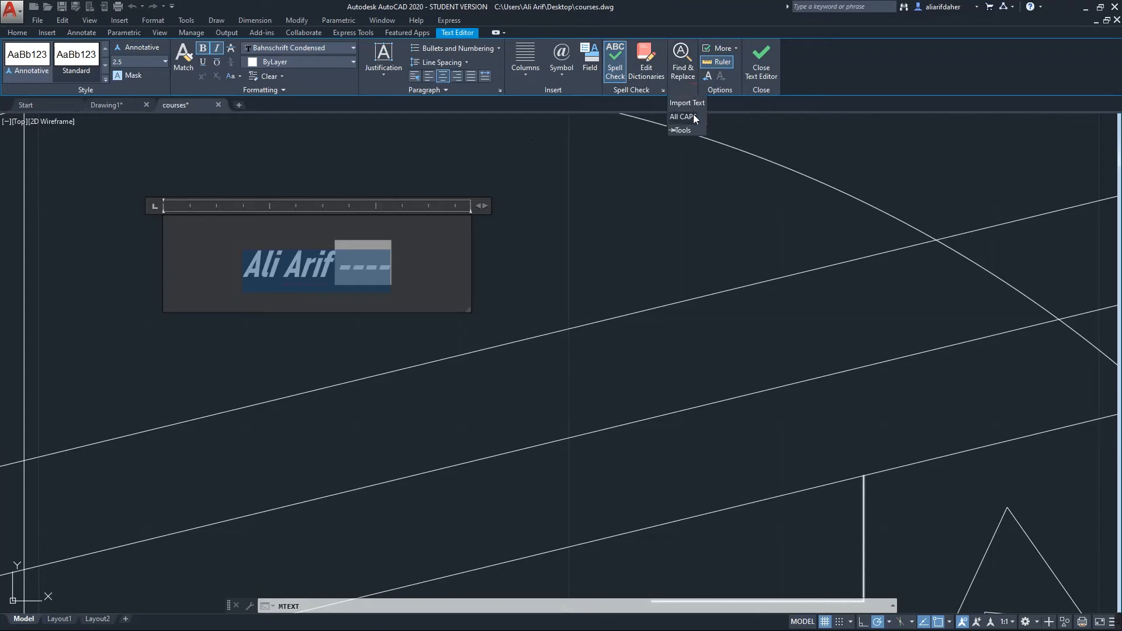
# Close the text editor and add a 79,69 dimension along the slanted line
pyautogui.click(761, 58)
pyautogui.moveTo(439, 270); pyautogui.dragTo(541, 308, button='middle')
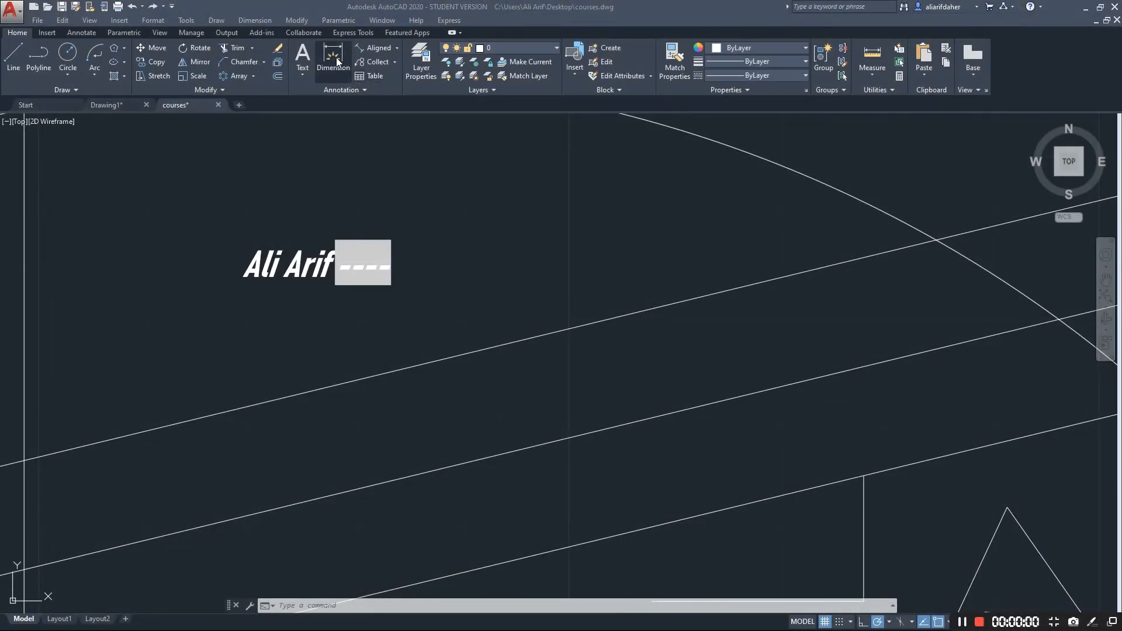
pyautogui.click(333, 65)
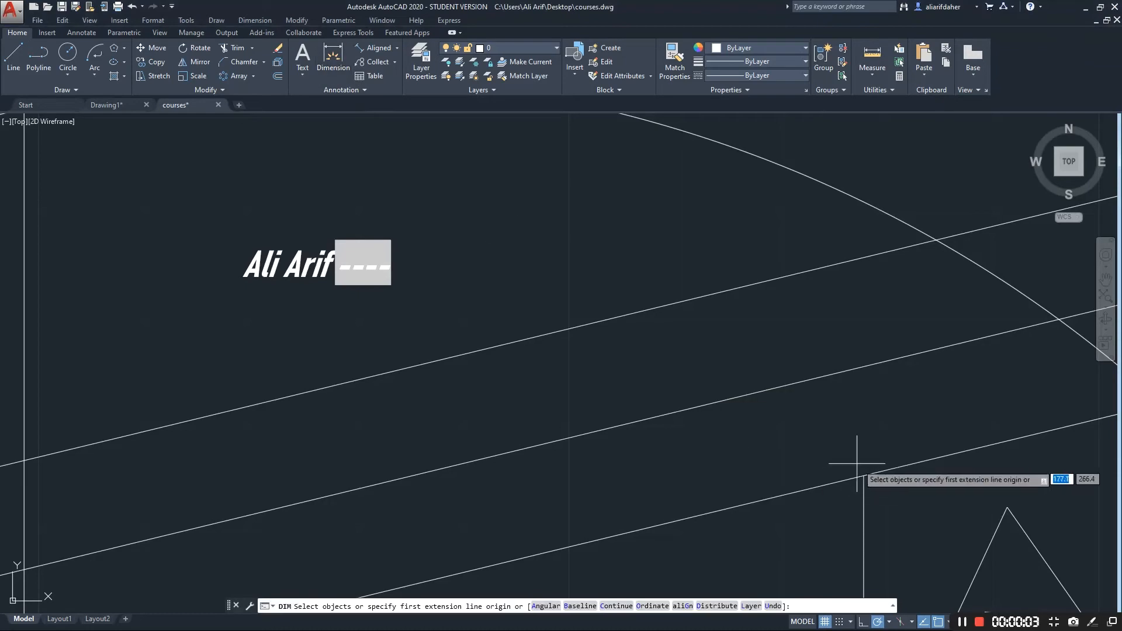
pyautogui.click(863, 475)
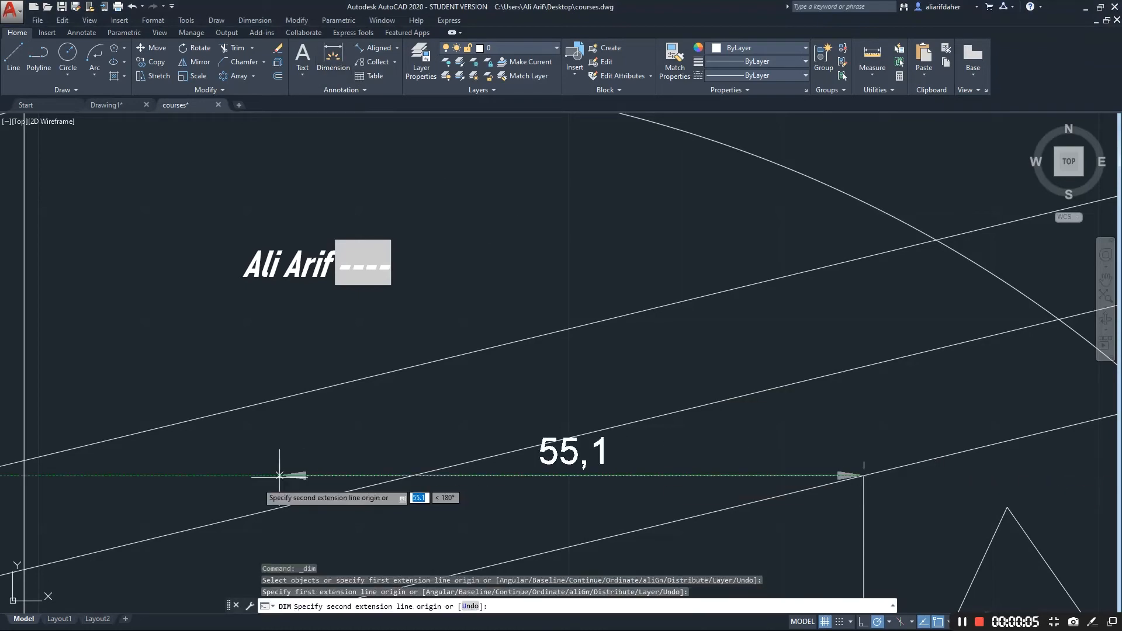
pyautogui.click(24, 568)
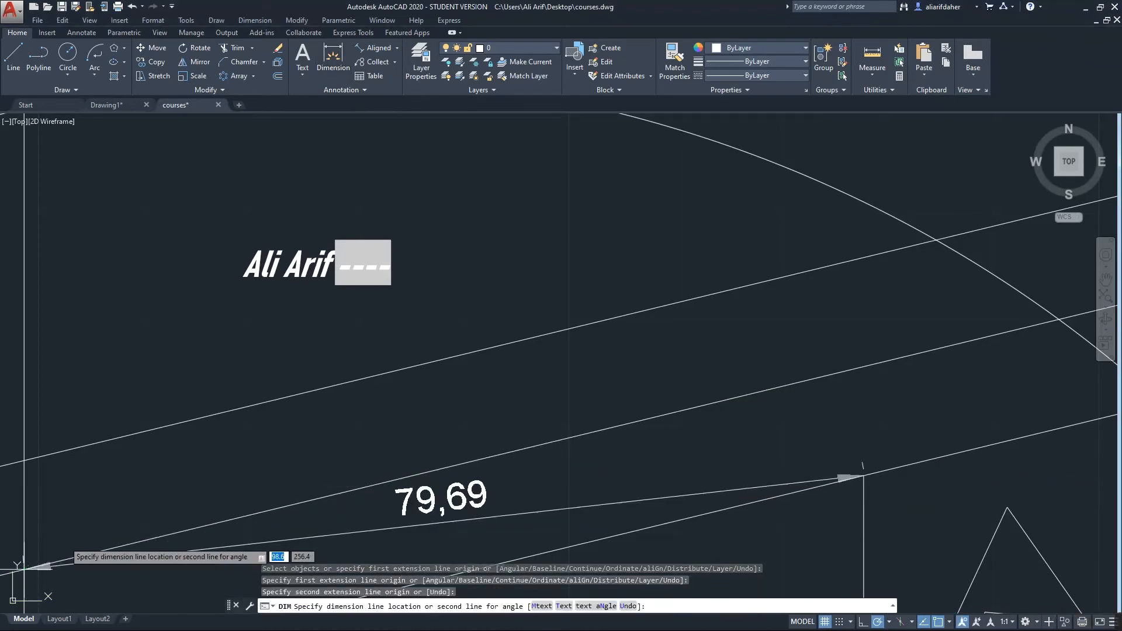
pyautogui.click(447, 416)
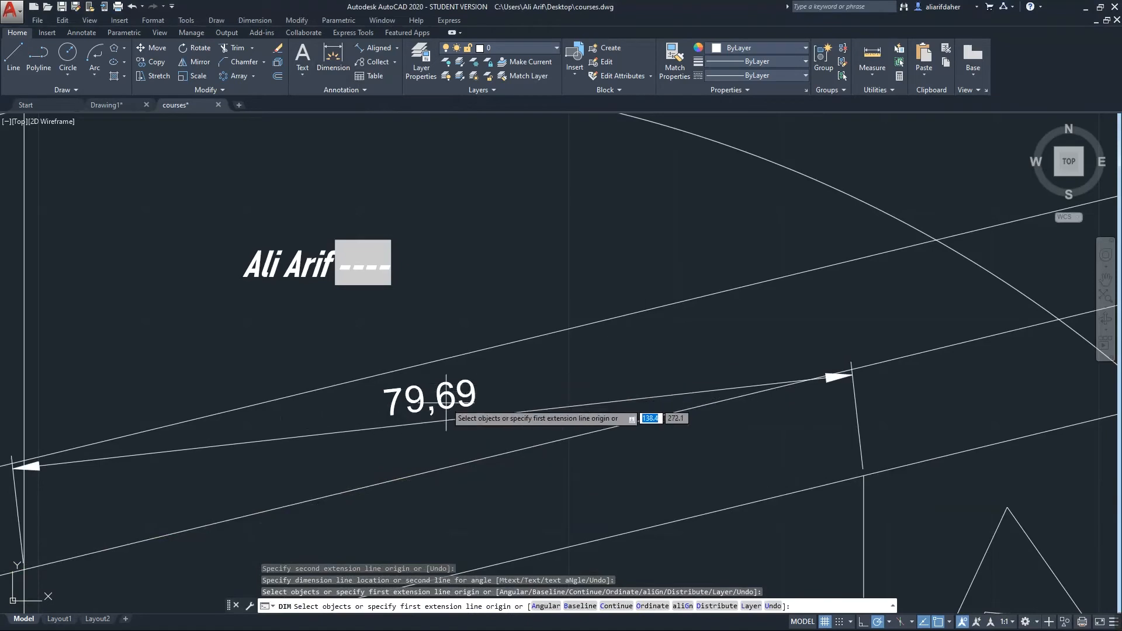
# Try the Continue dimension option, then end the dimension command
pyautogui.write('c')
pyautogui.press('Return')
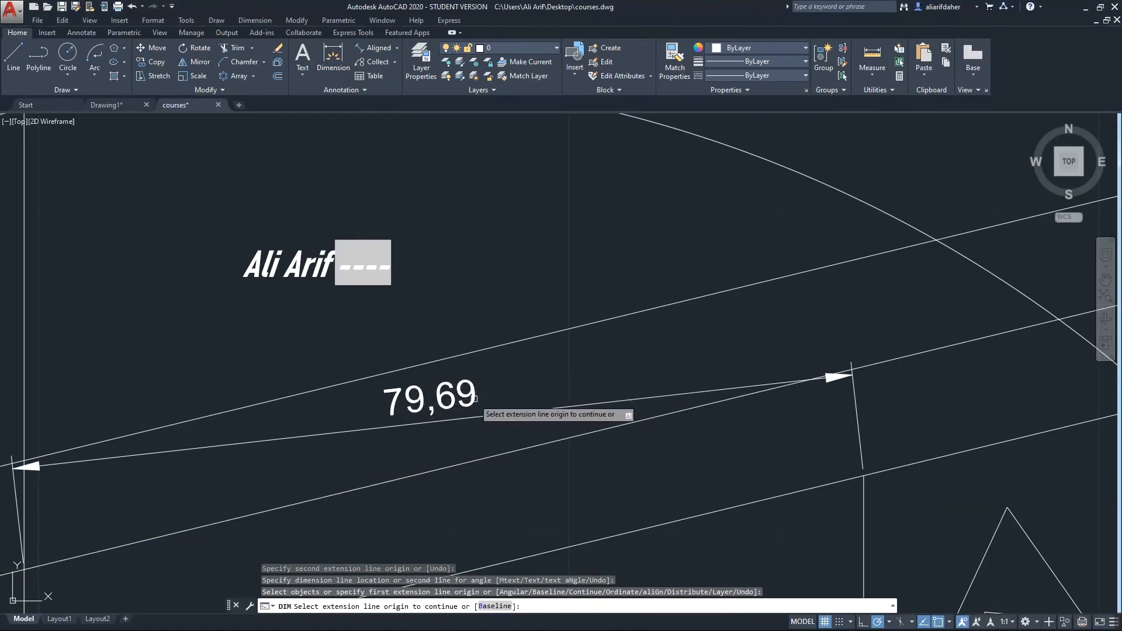
pyautogui.press('Escape')
pyautogui.press('Escape')
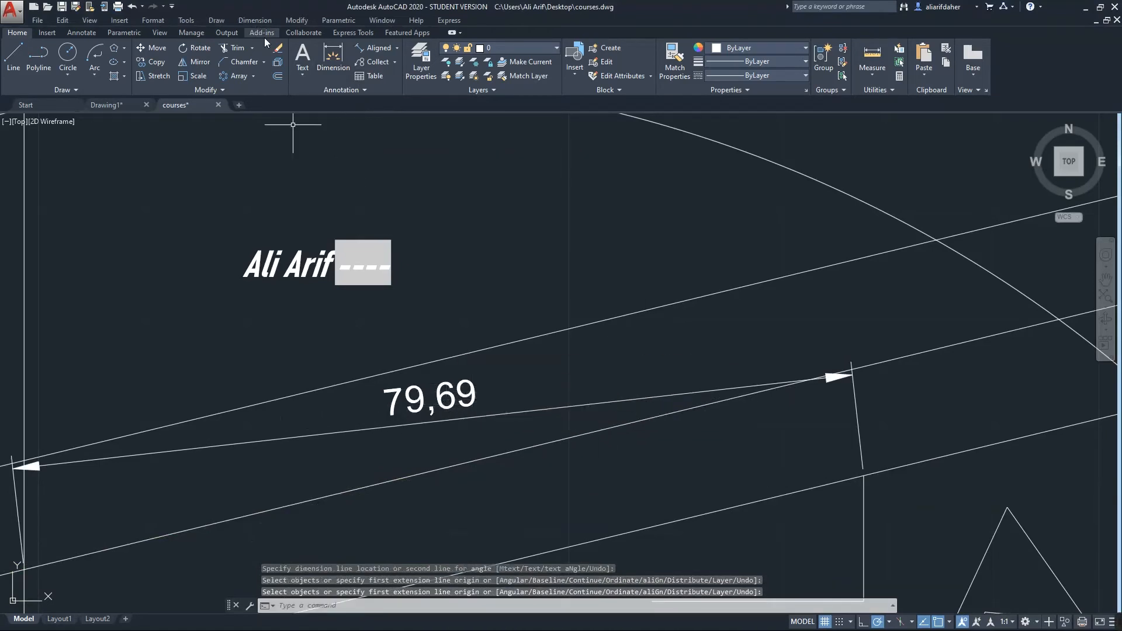
pyautogui.scroll(-5, 418, 391)
pyautogui.scroll(4, 419, 391)
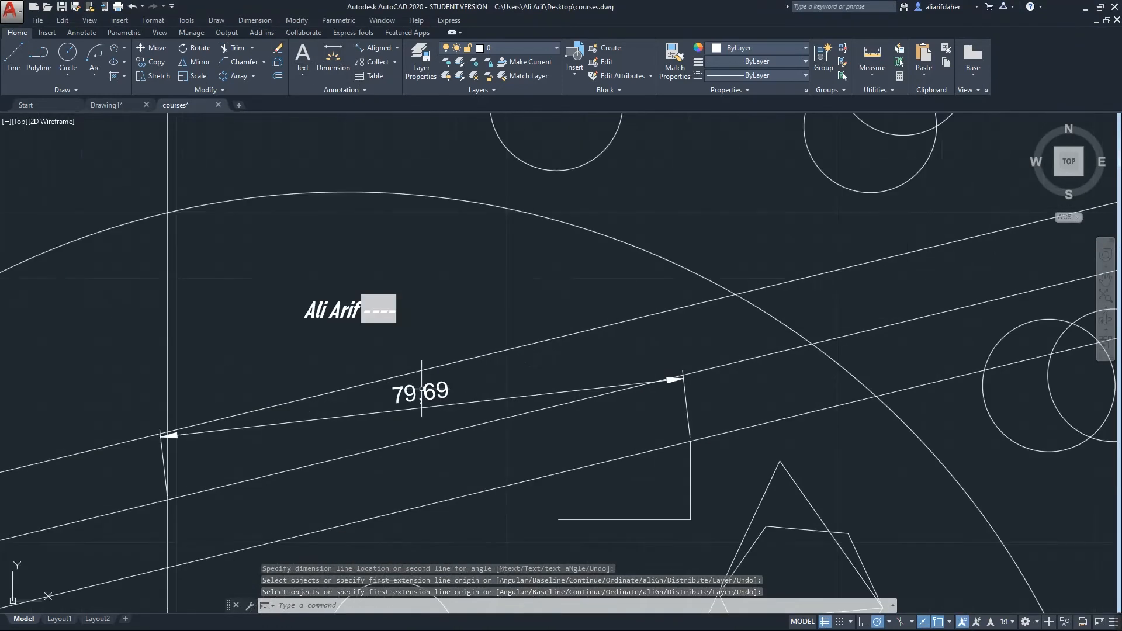
pyautogui.scroll(2, 422, 388)
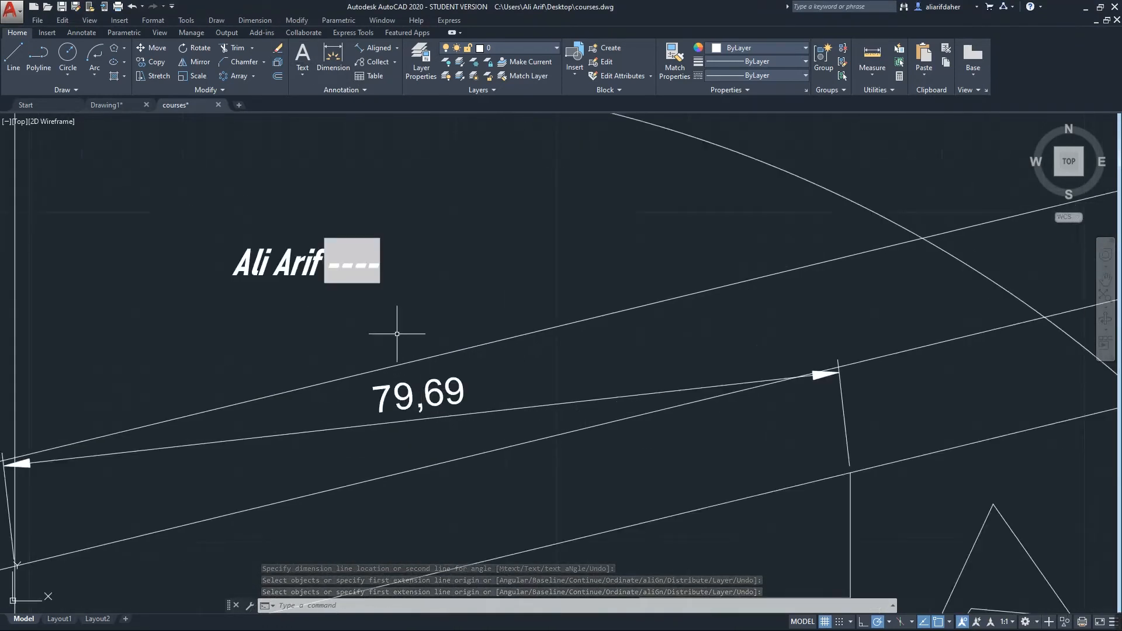
# Modify ISO-25 to use ISO-standard text alignment and 1.5 text height
pyautogui.click(257, 21)
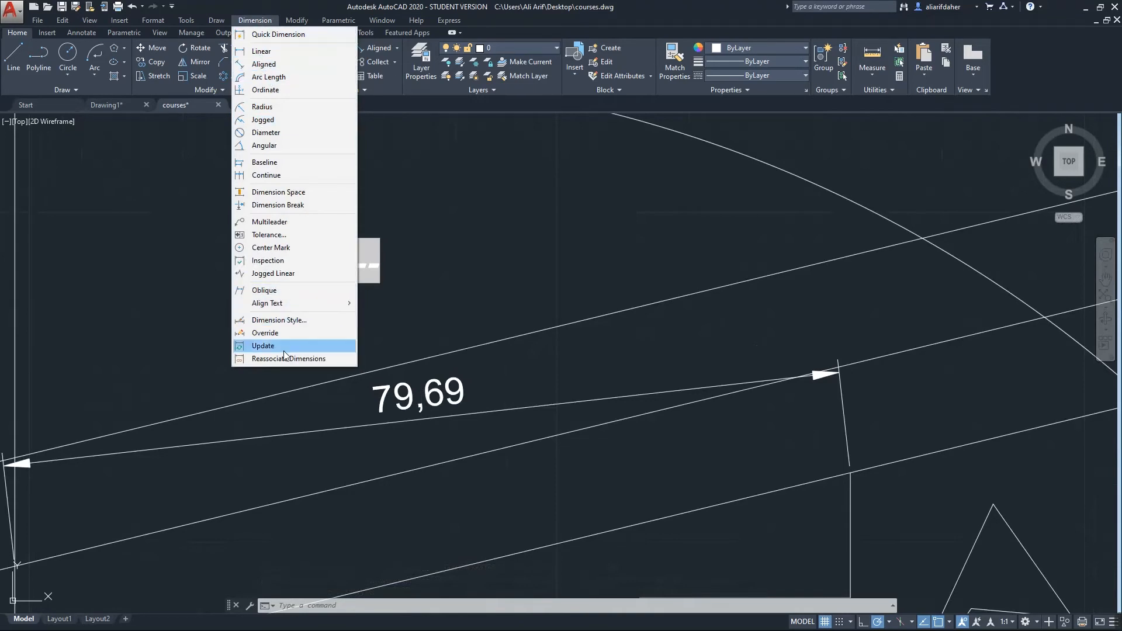
pyautogui.click(279, 320)
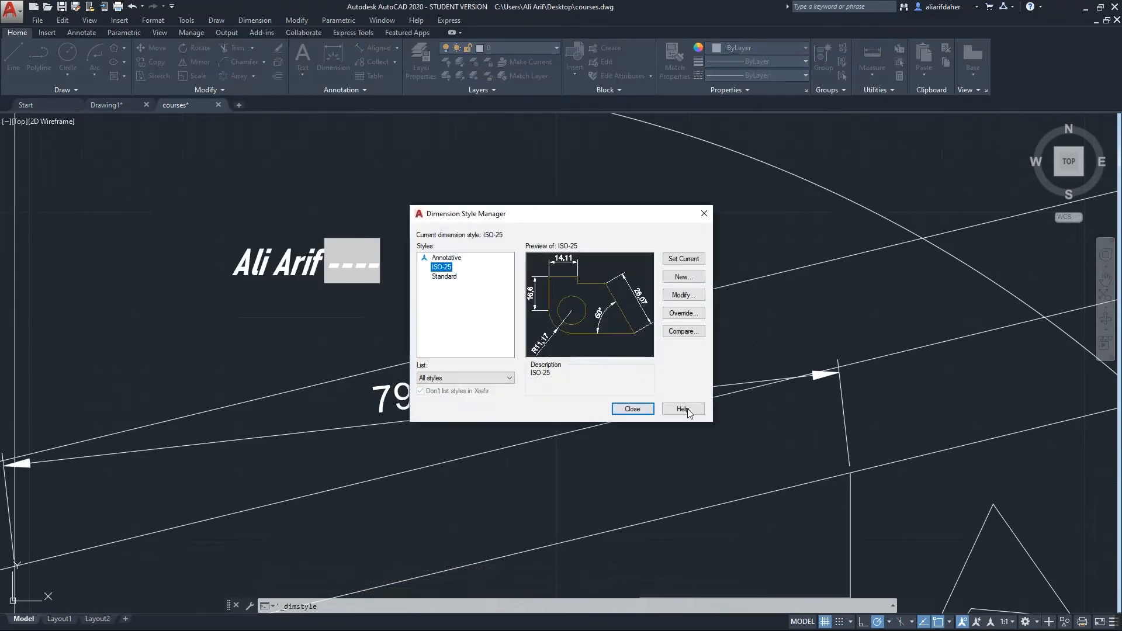
pyautogui.click(680, 295)
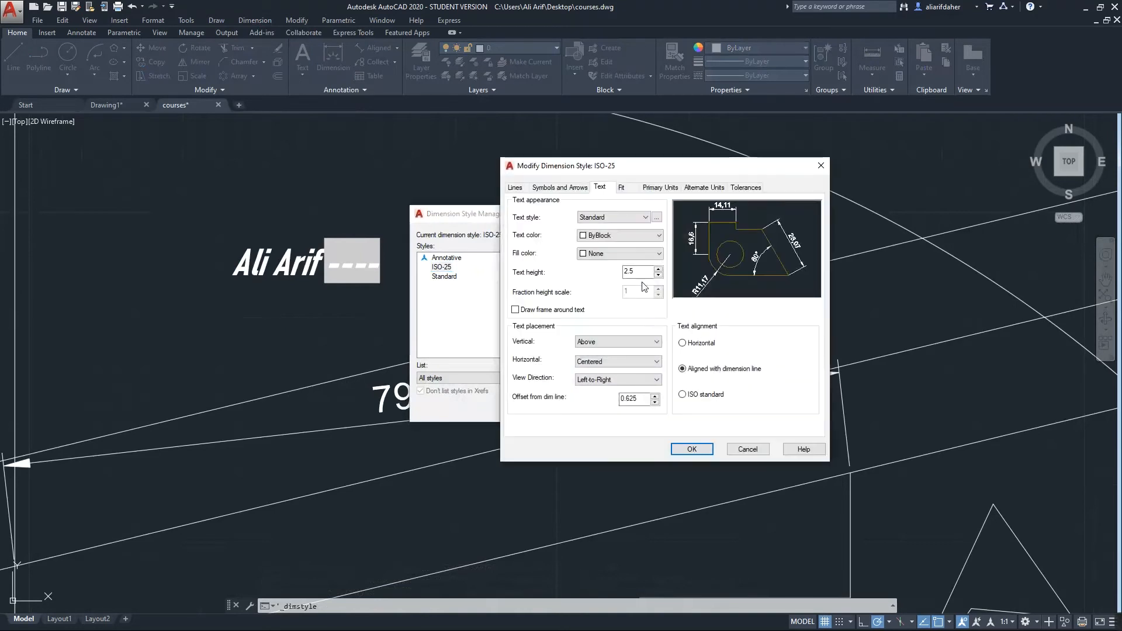
pyautogui.click(682, 394)
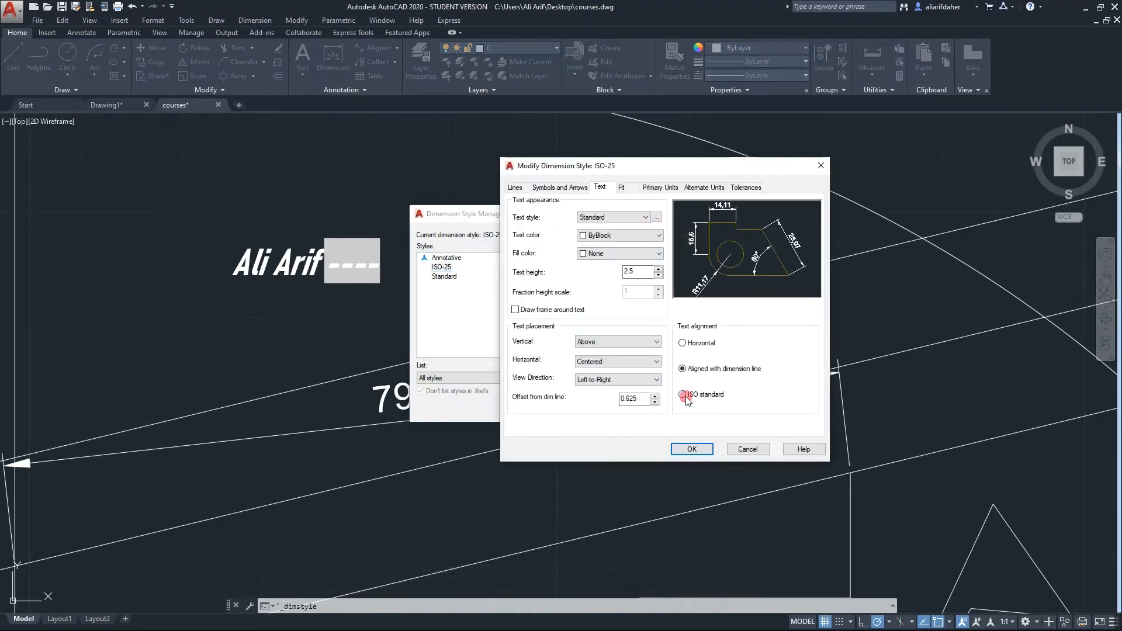
pyautogui.click(658, 275)
pyautogui.click(658, 275)
pyautogui.click(658, 276)
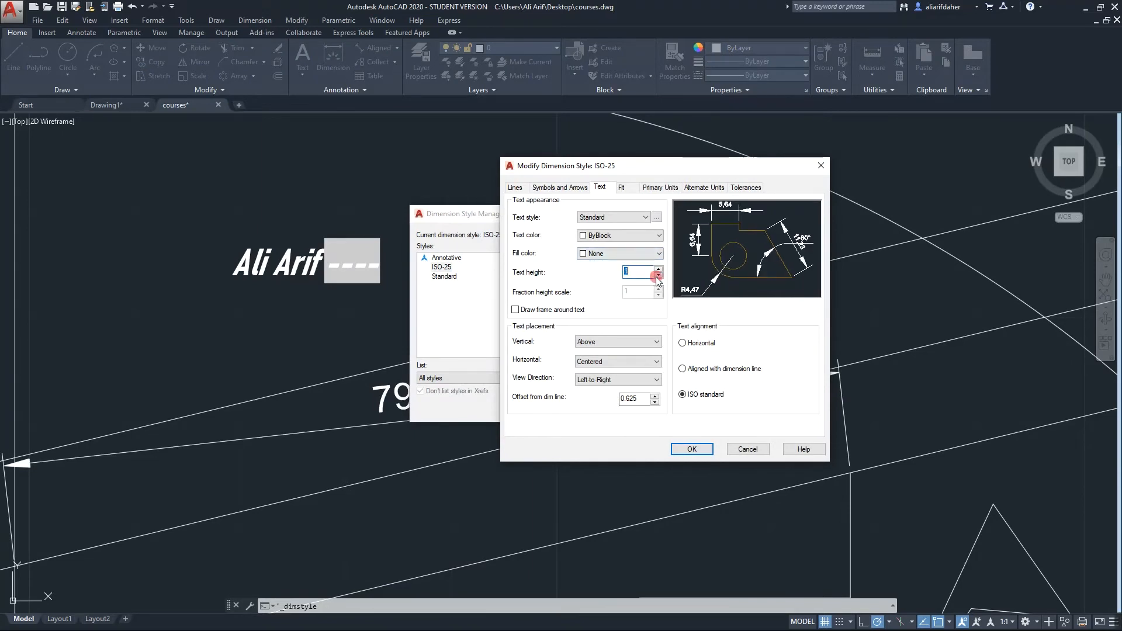
pyautogui.click(657, 275)
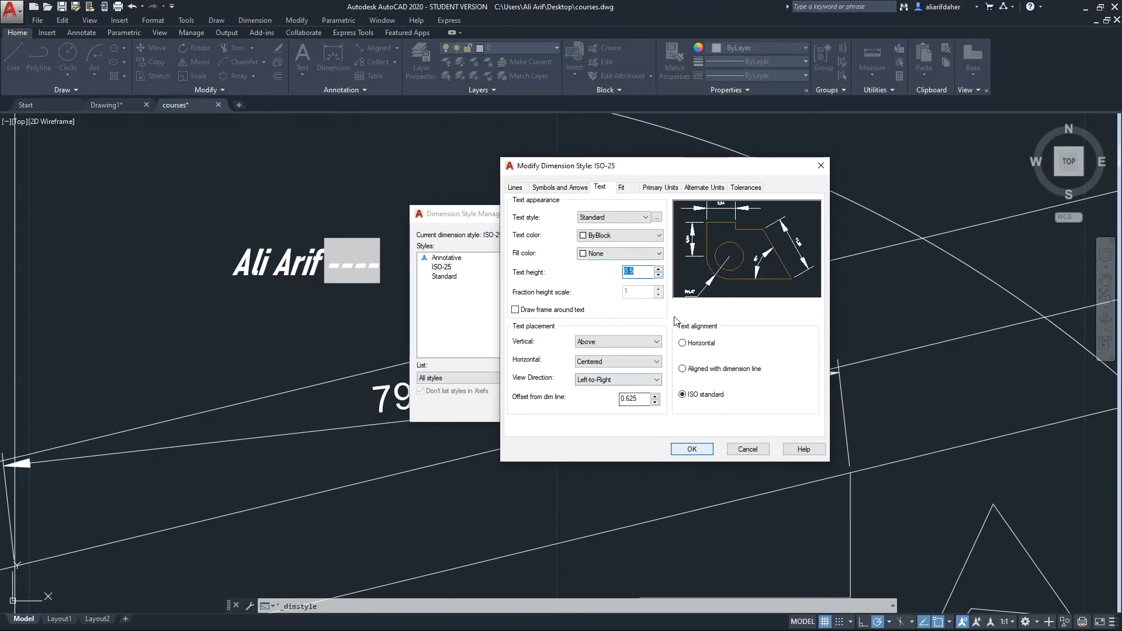
pyautogui.click(658, 269)
pyautogui.click(658, 269)
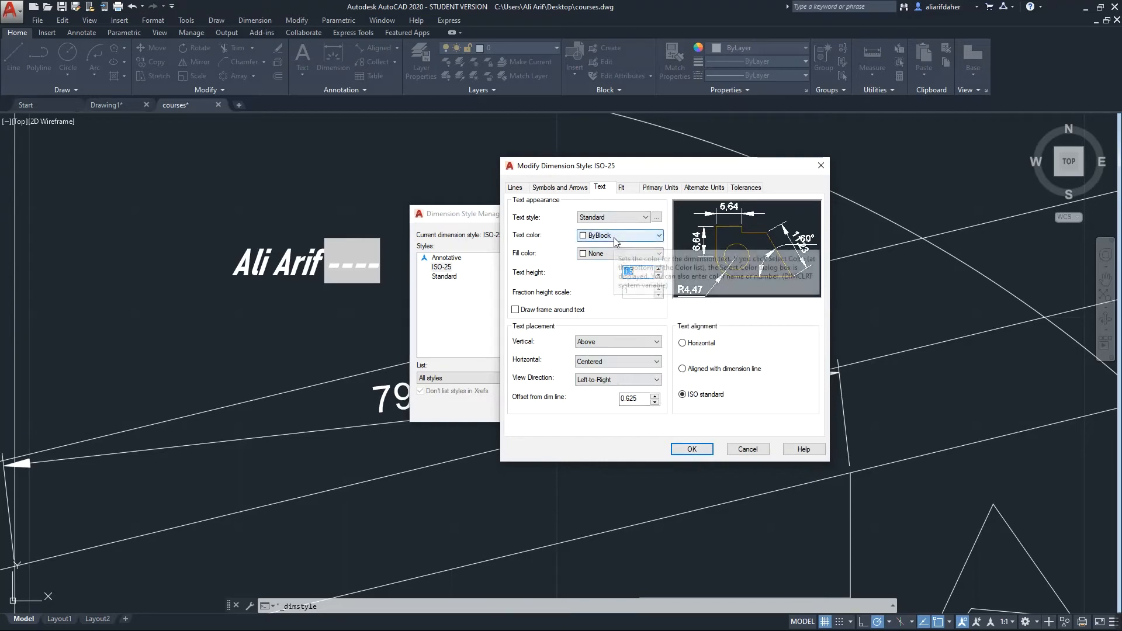
# Make the dimension text red with a green fill, keeping the Standard text style
pyautogui.click(590, 236)
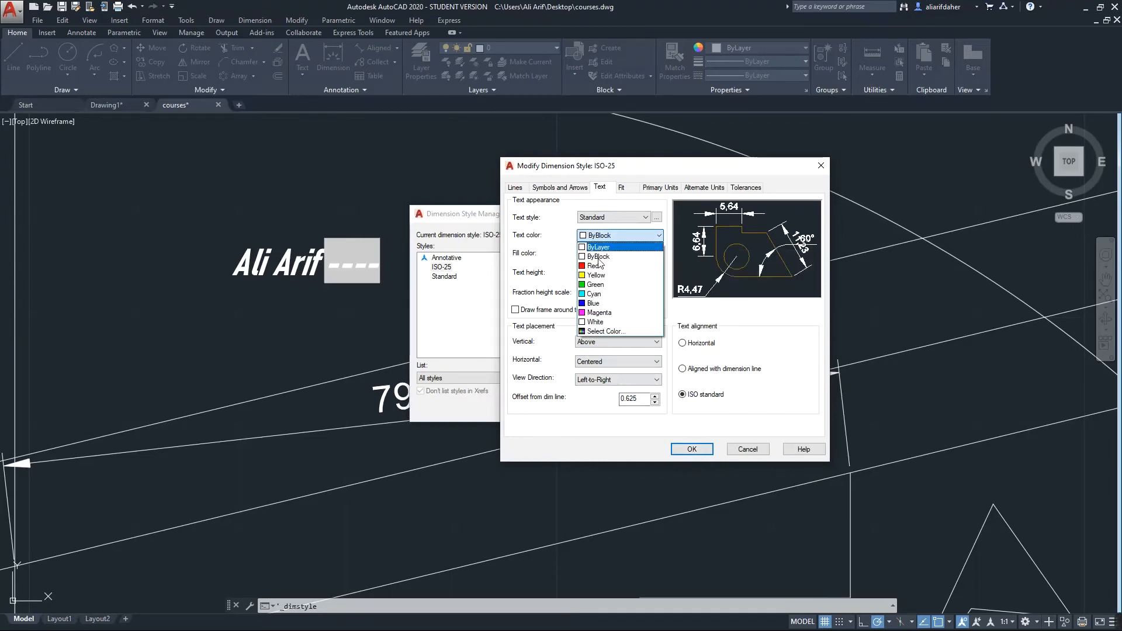
pyautogui.click(599, 264)
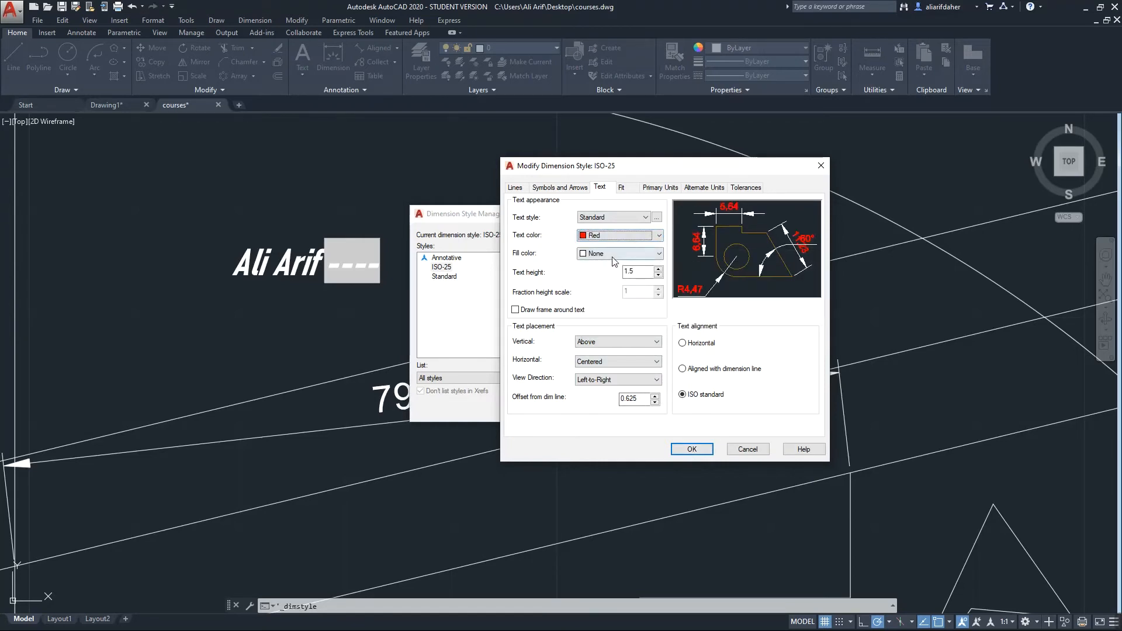
pyautogui.click(614, 255)
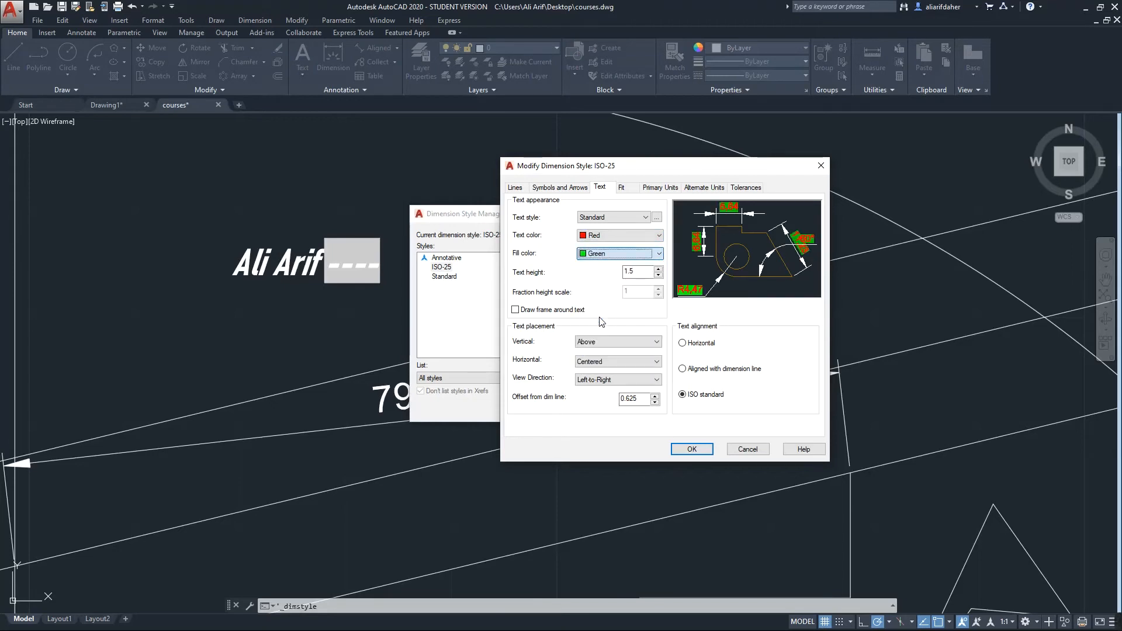
pyautogui.click(601, 322)
pyautogui.click(596, 216)
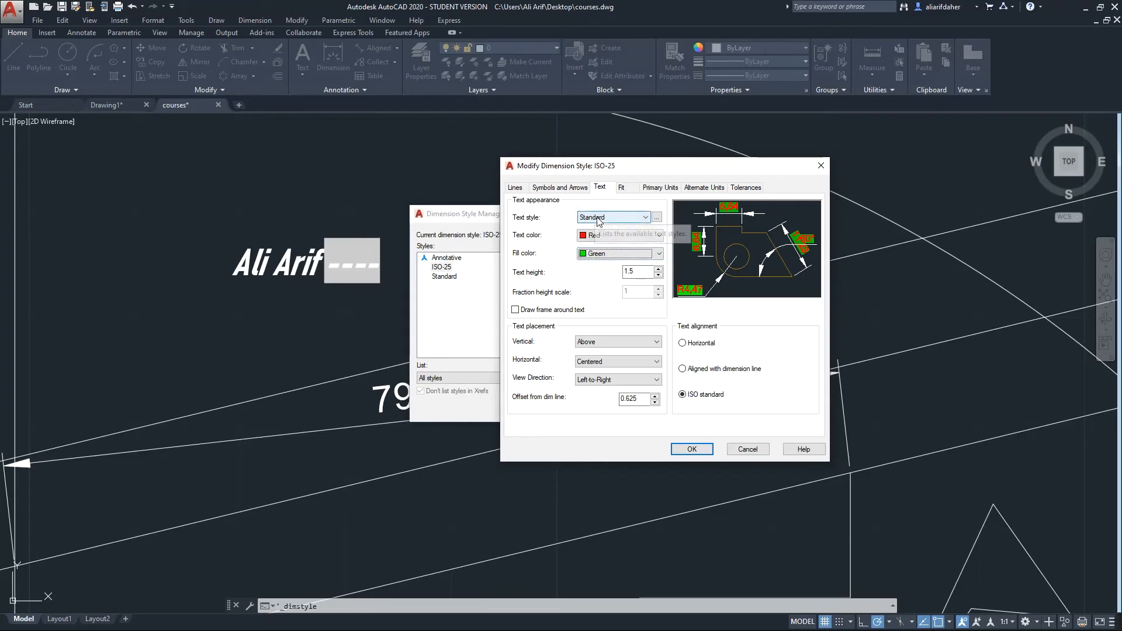
pyautogui.click(601, 225)
pyautogui.click(605, 218)
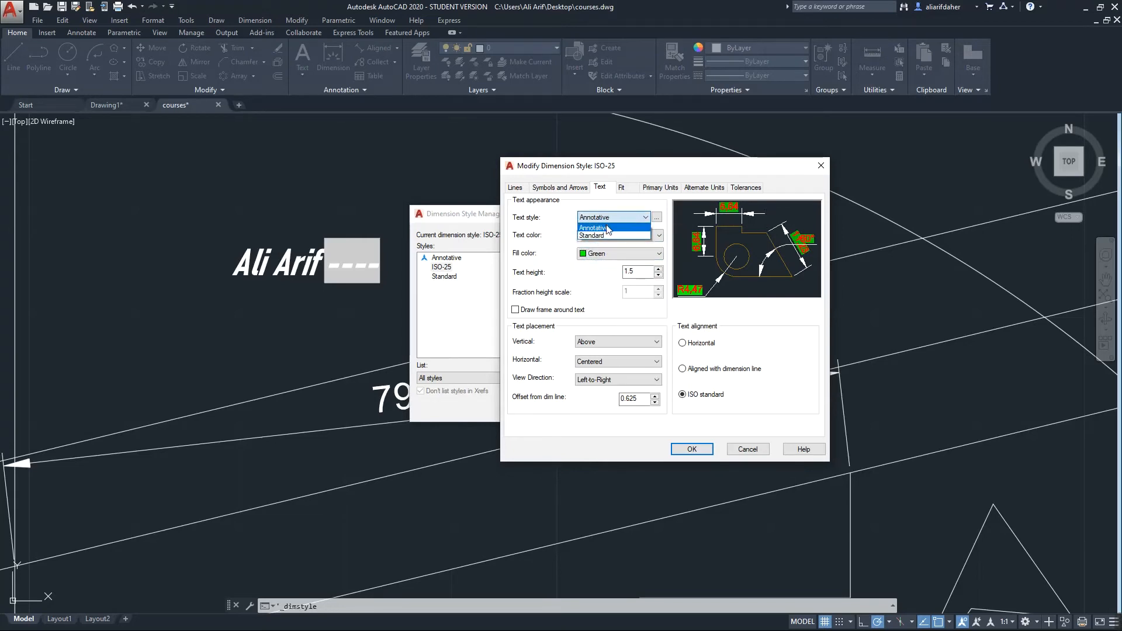
pyautogui.click(606, 234)
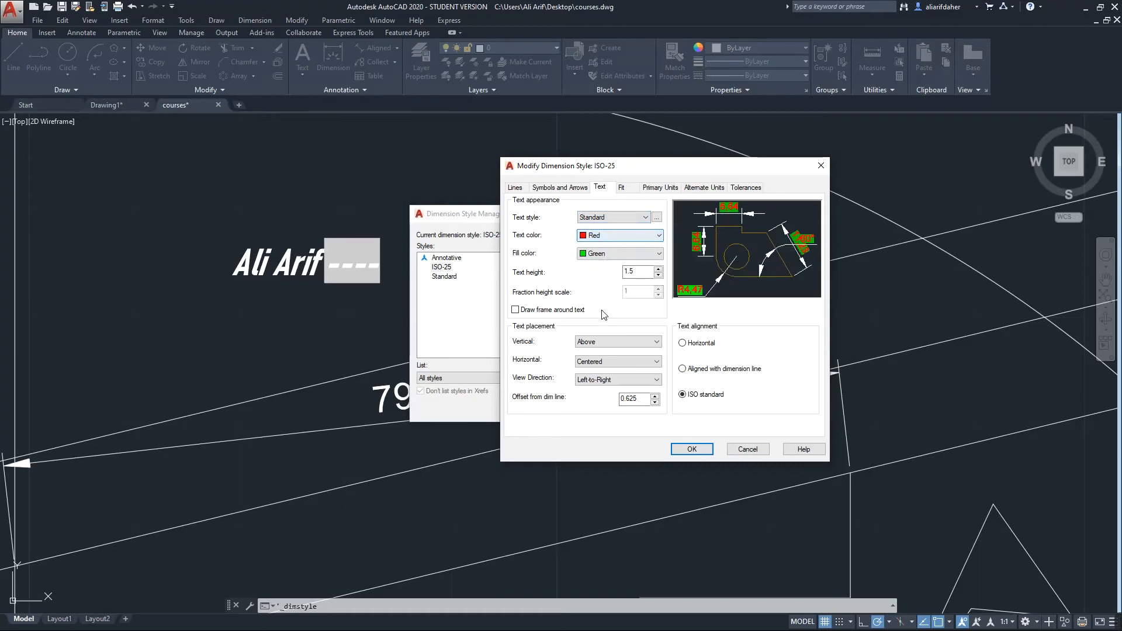
pyautogui.click(623, 189)
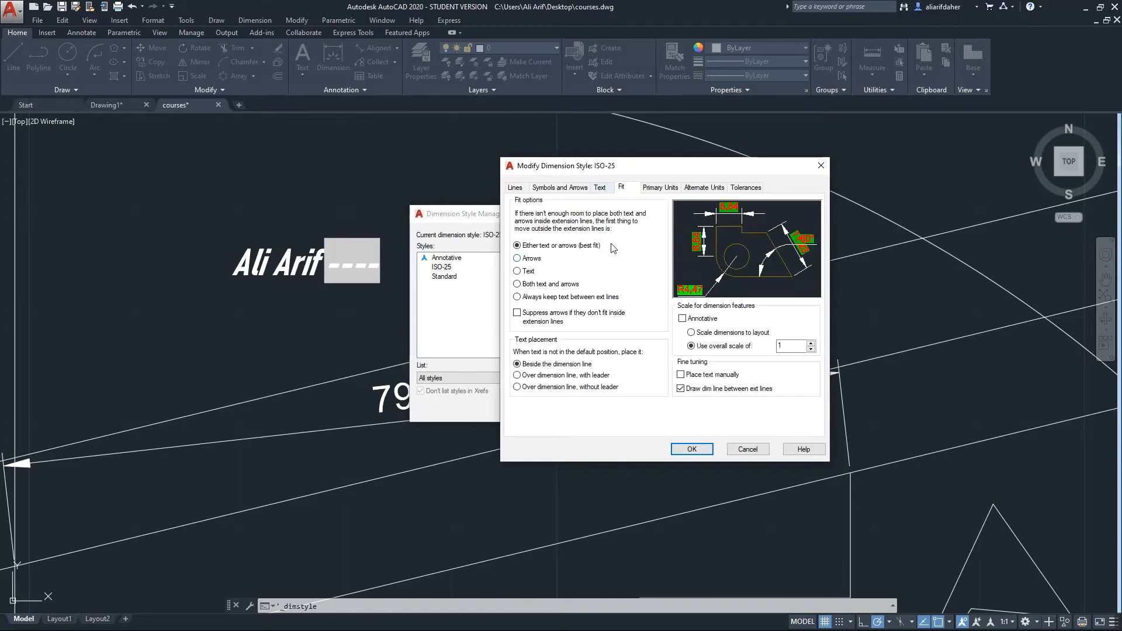
# Set the ISO-25 Fit option to Arrows, confirm, and close the Dimension Style Manager
pyautogui.click(531, 259)
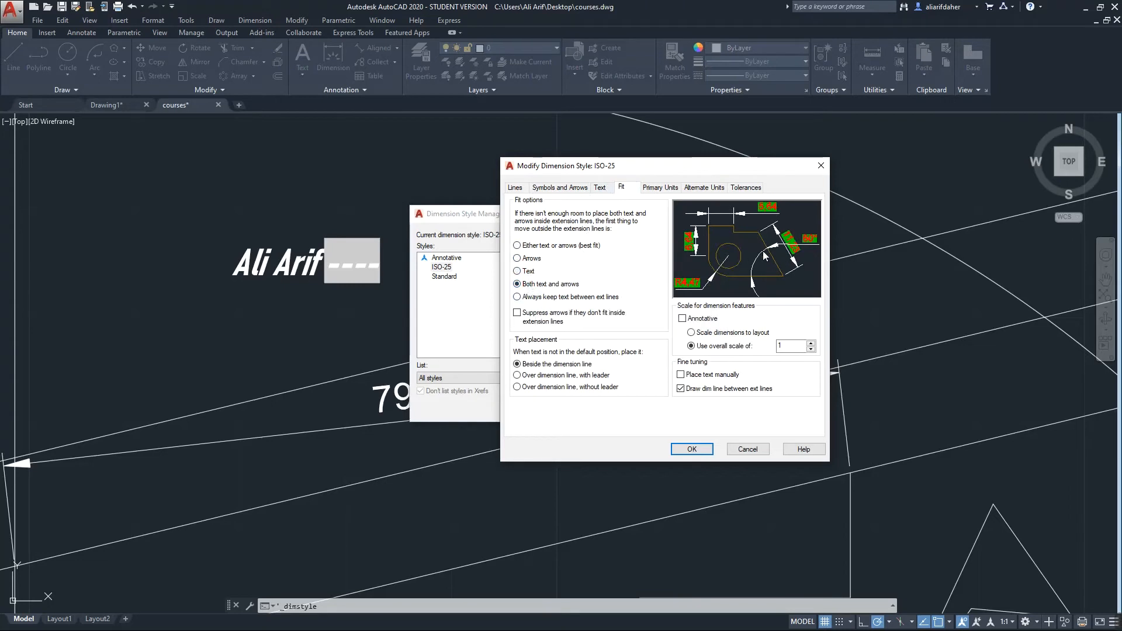
pyautogui.click(530, 260)
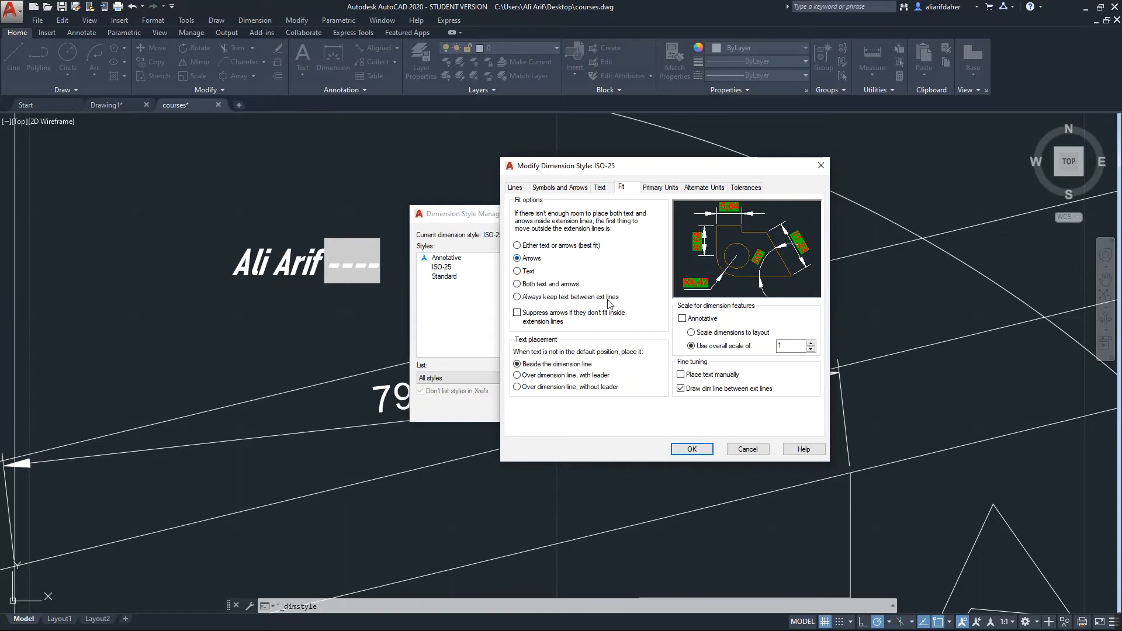
pyautogui.click(684, 447)
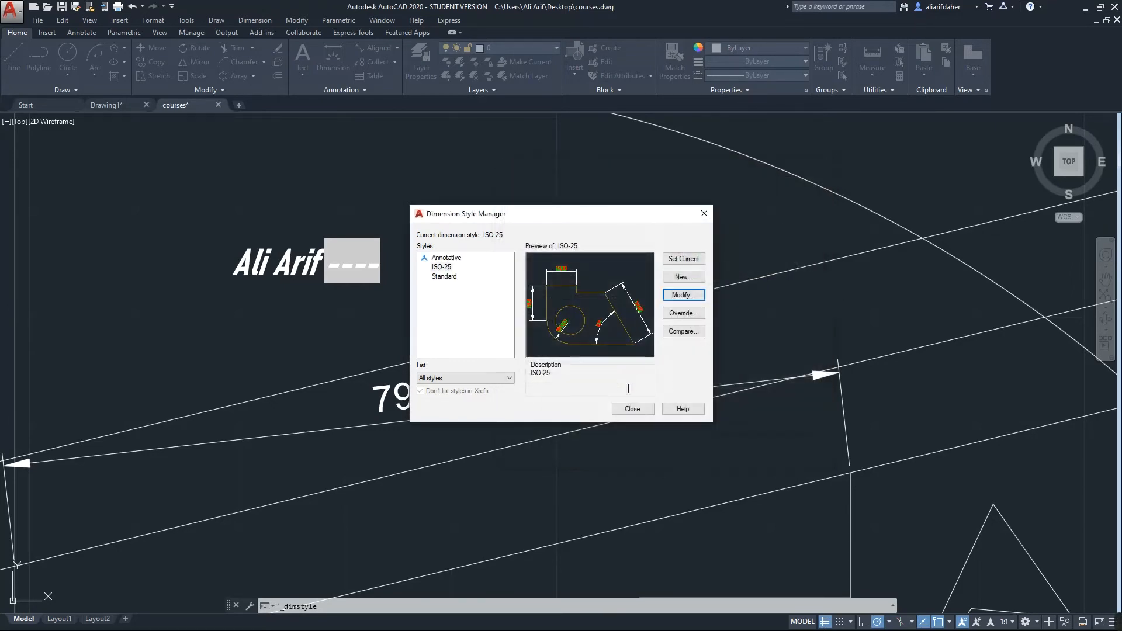
pyautogui.click(631, 409)
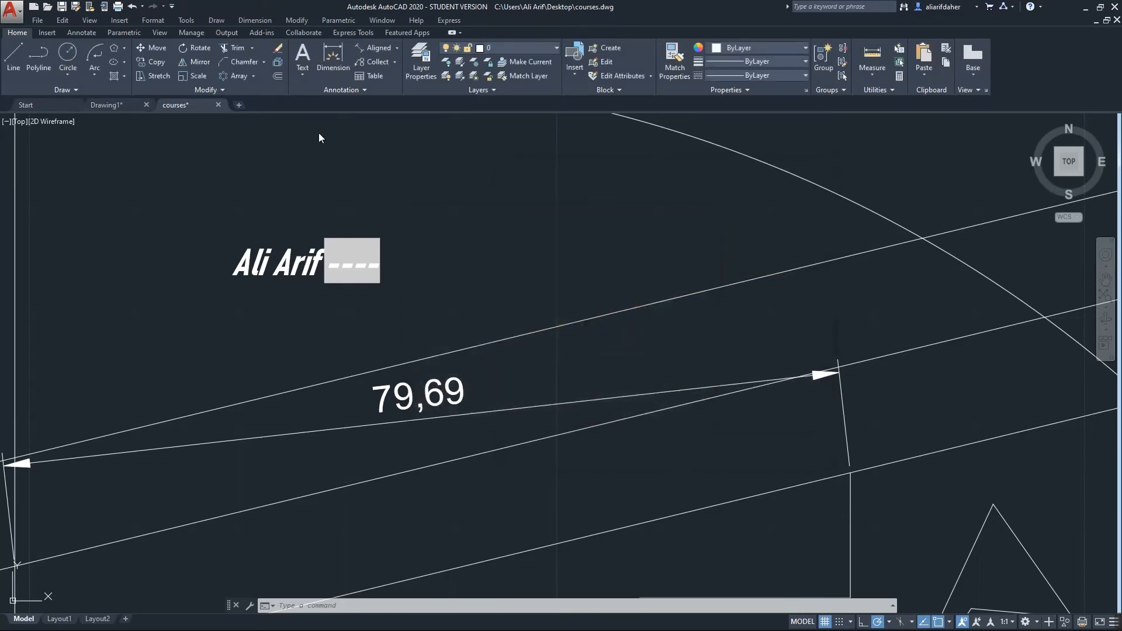
# Add an aligned dimension between two picked points with DIM
pyautogui.click(333, 57)
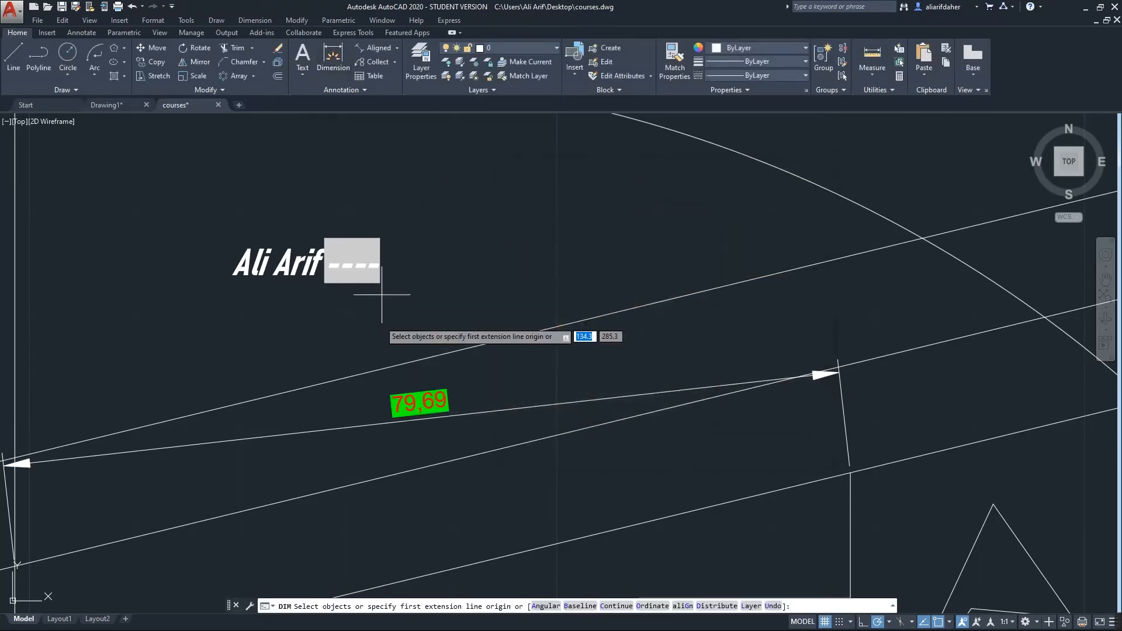
pyautogui.click(1044, 317)
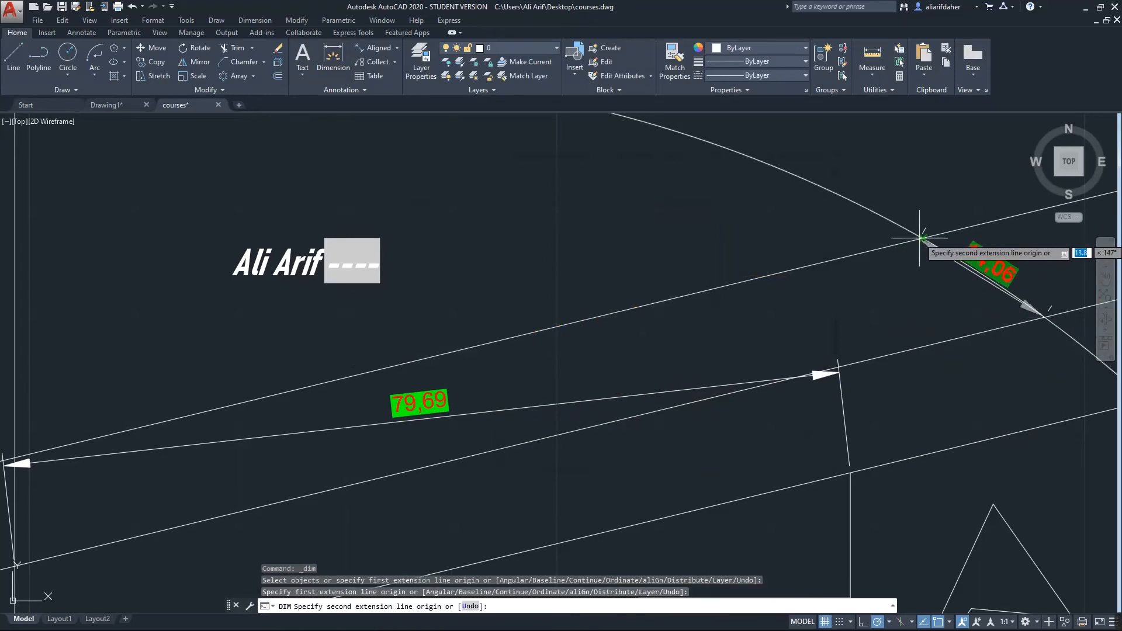
pyautogui.click(922, 239)
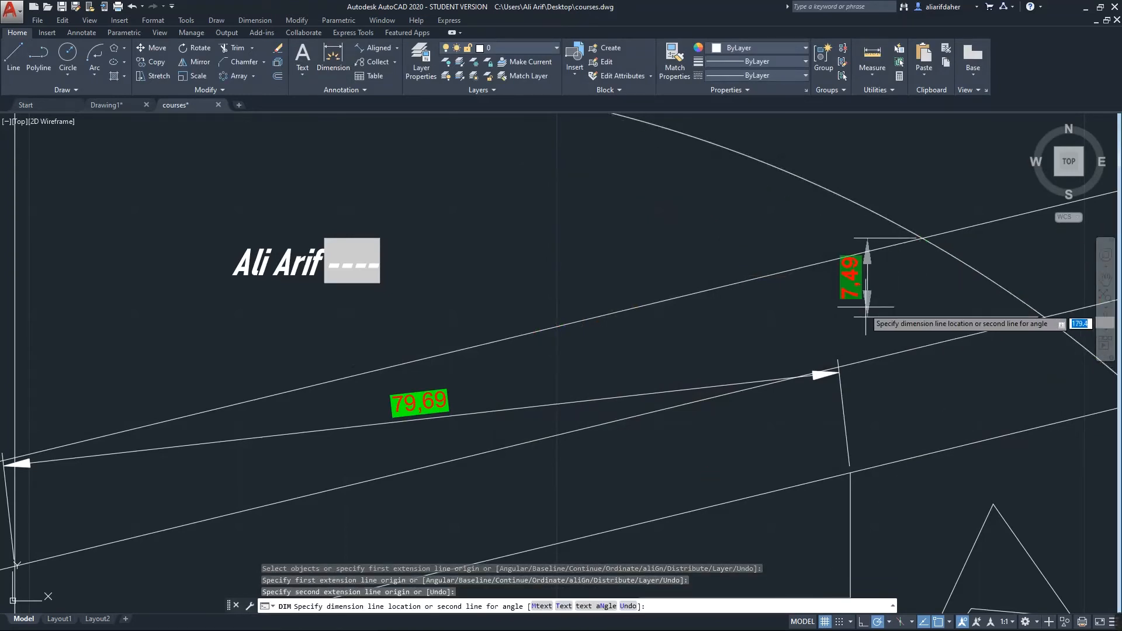
pyautogui.click(824, 331)
# Add an R10,04 radius dimension to the upper-right circle
pyautogui.scroll(-9, 744, 443)
pyautogui.moveTo(743, 444); pyautogui.dragTo(718, 273, button='middle')
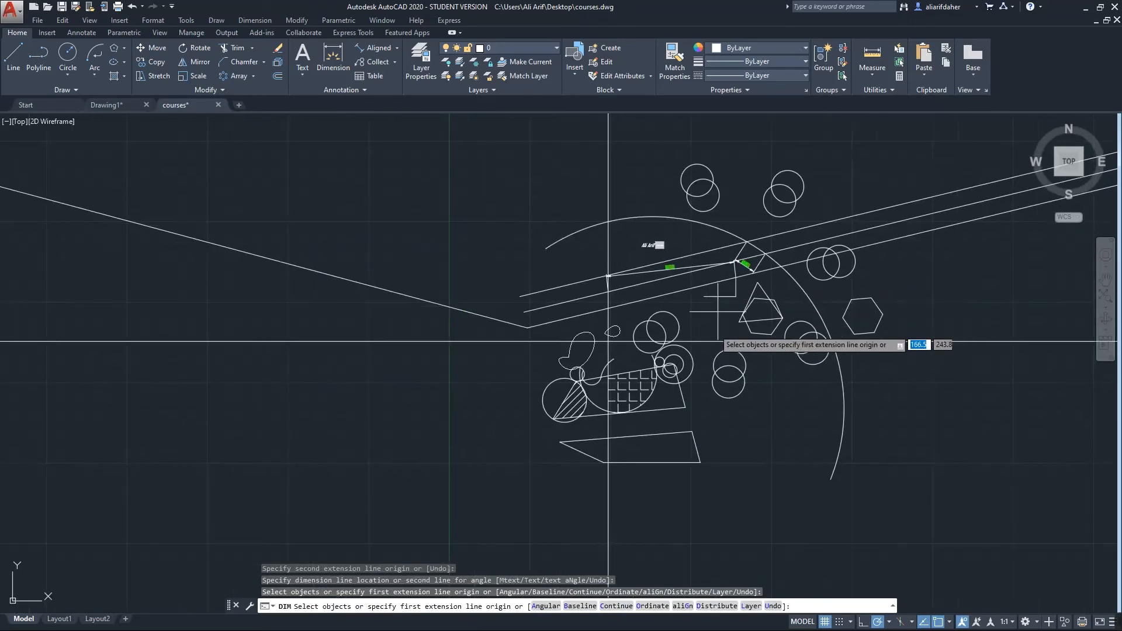
pyautogui.scroll(9, 696, 334)
pyautogui.moveTo(696, 334)
pyautogui.mouseDown(button='middle')
pyautogui.moveTo(701, 321)
pyautogui.moveTo(757, 380)
pyautogui.mouseUp(button='middle')
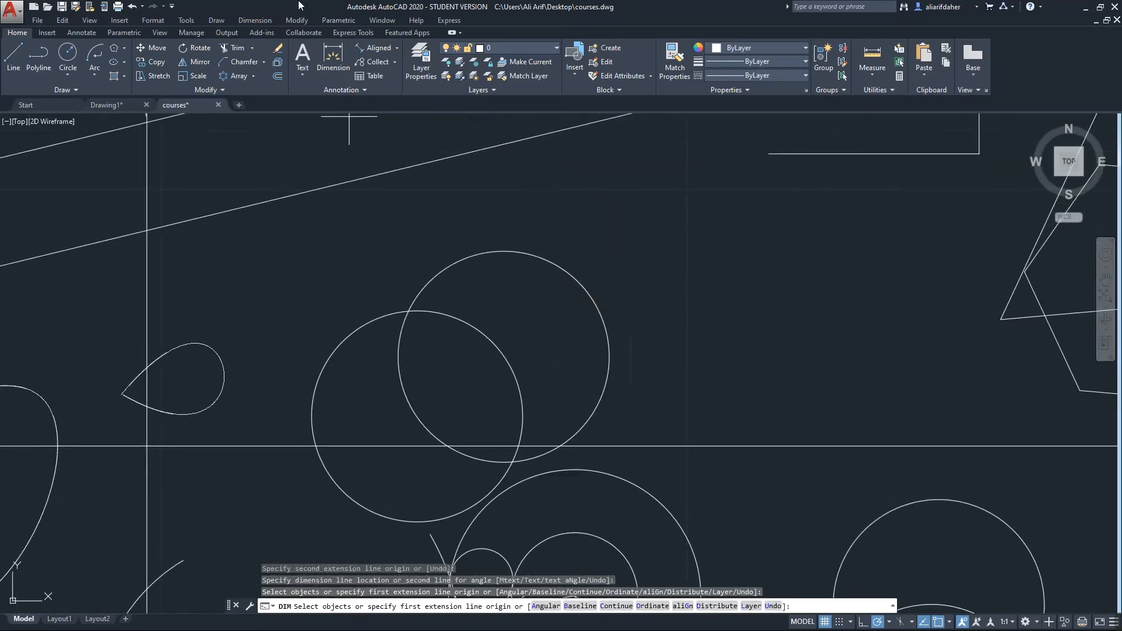
pyautogui.click(267, 23)
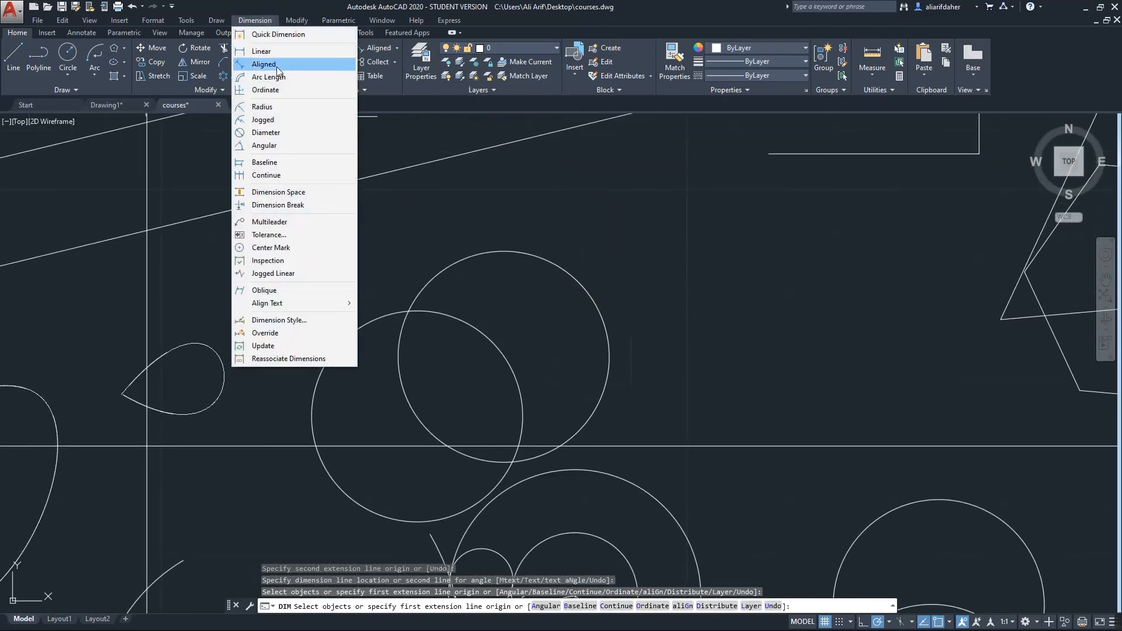
pyautogui.click(291, 107)
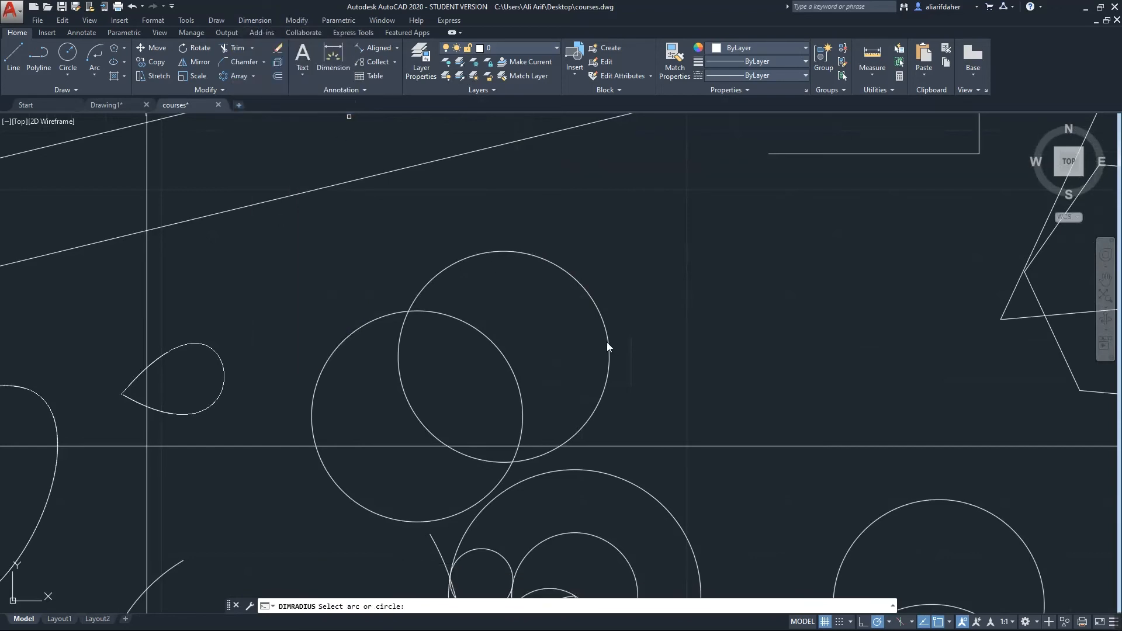
pyautogui.moveTo(608, 341); pyautogui.dragTo(605, 354, button='middle')
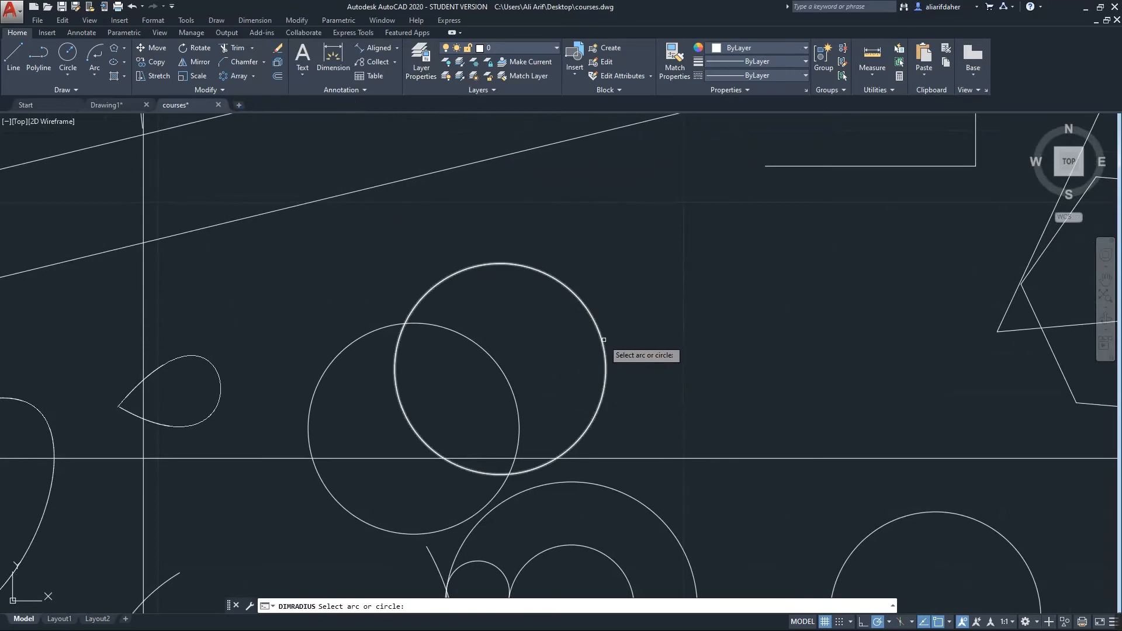
pyautogui.click(603, 339)
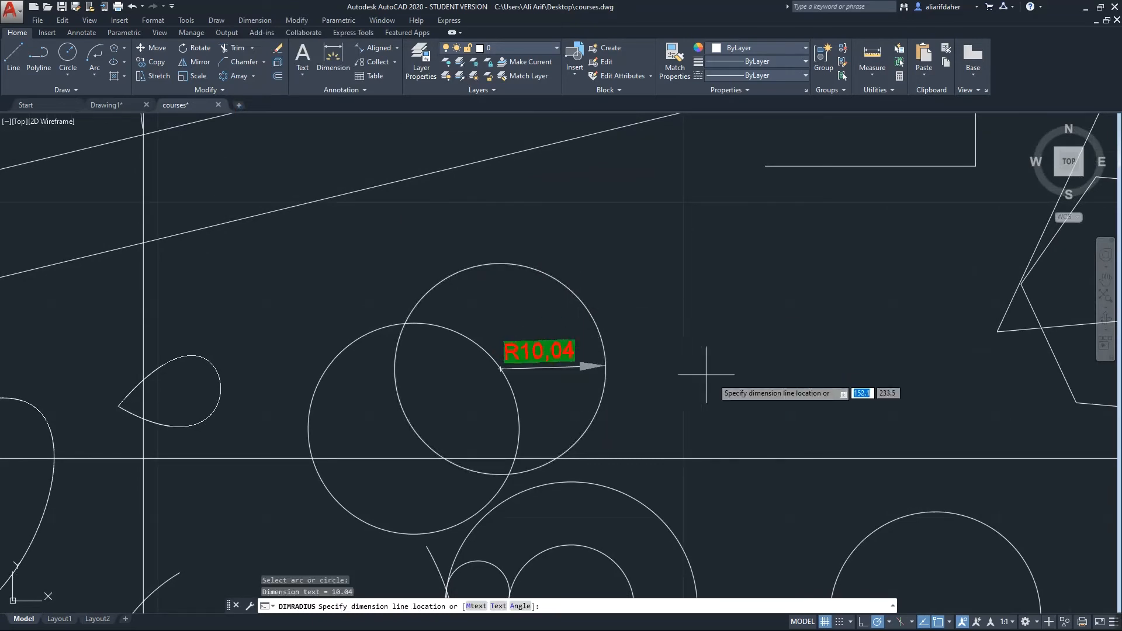
pyautogui.click(581, 321)
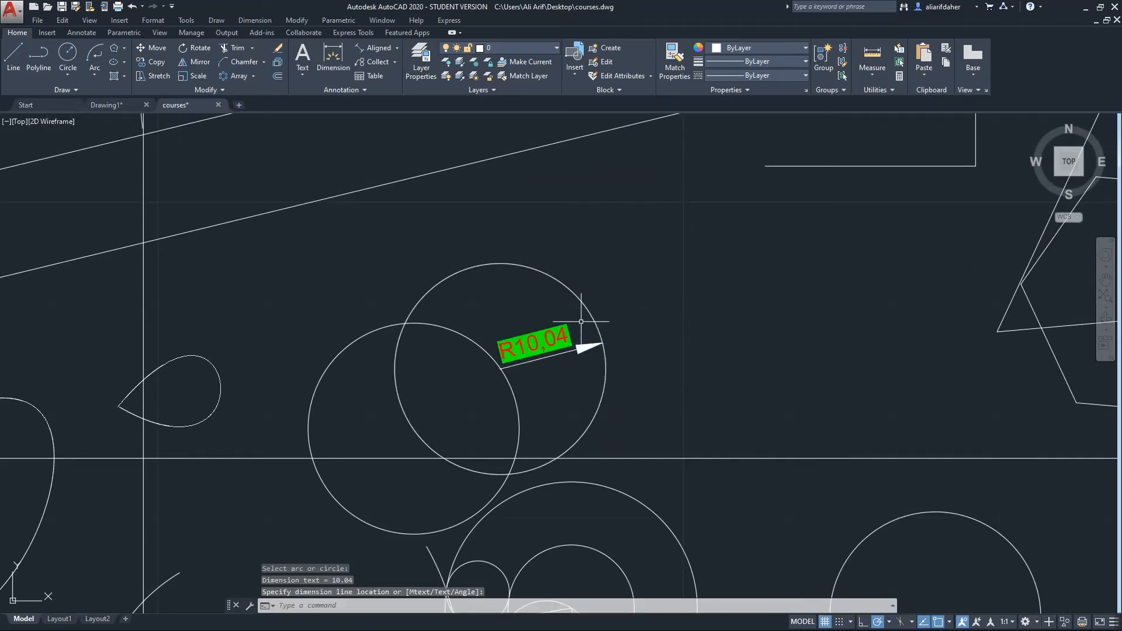
# Add a 6,76 linear dimension below the circles
pyautogui.click(396, 49)
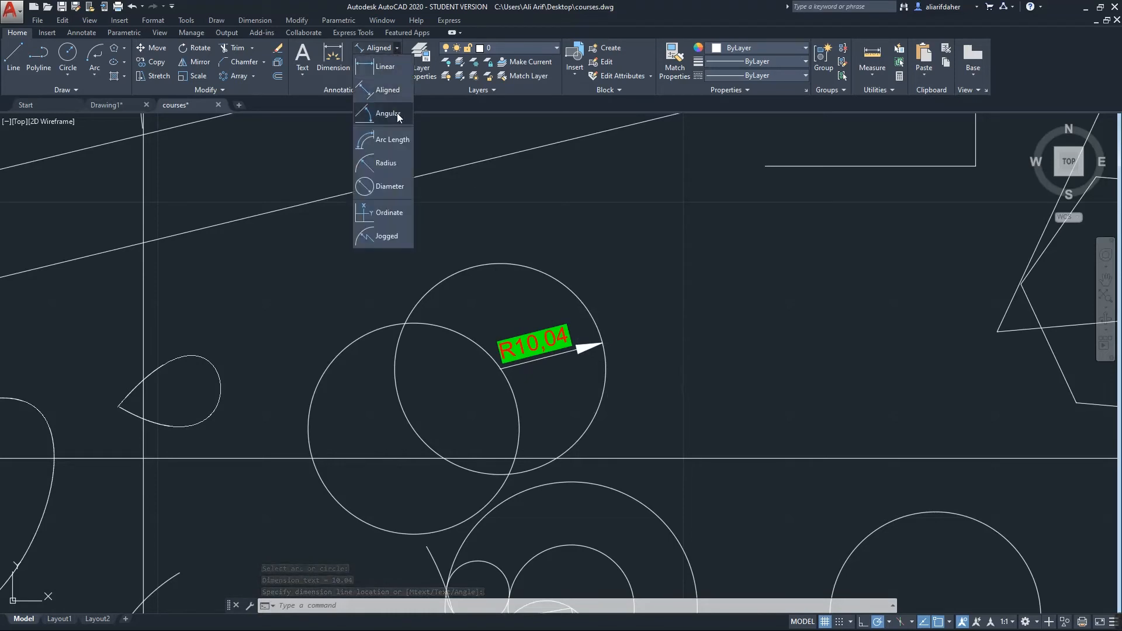
pyautogui.click(384, 68)
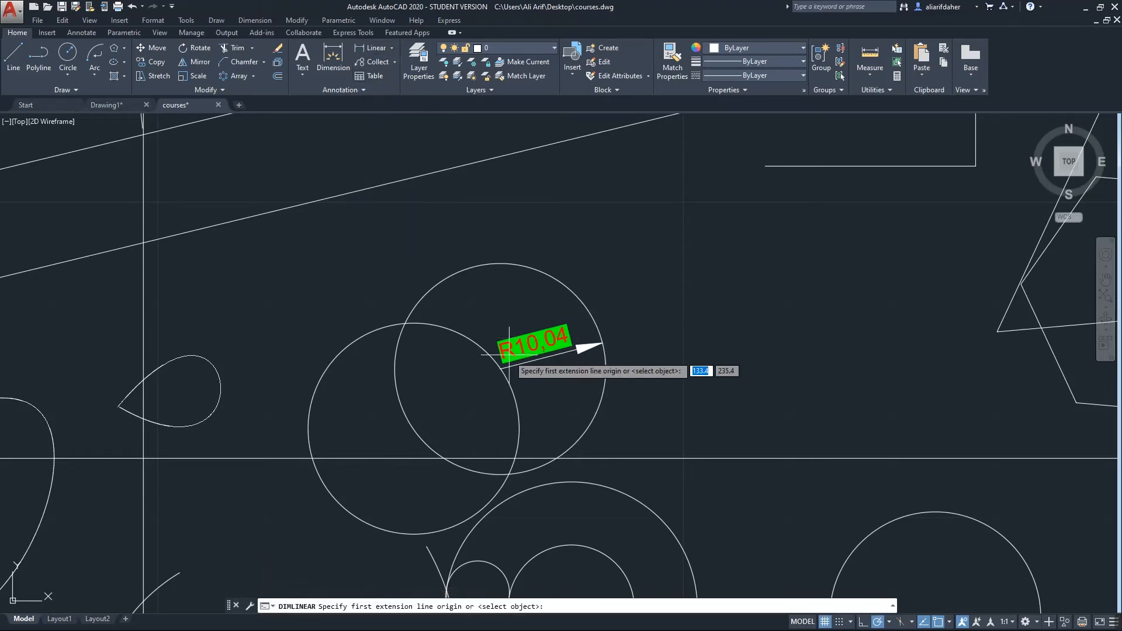
pyautogui.click(514, 458)
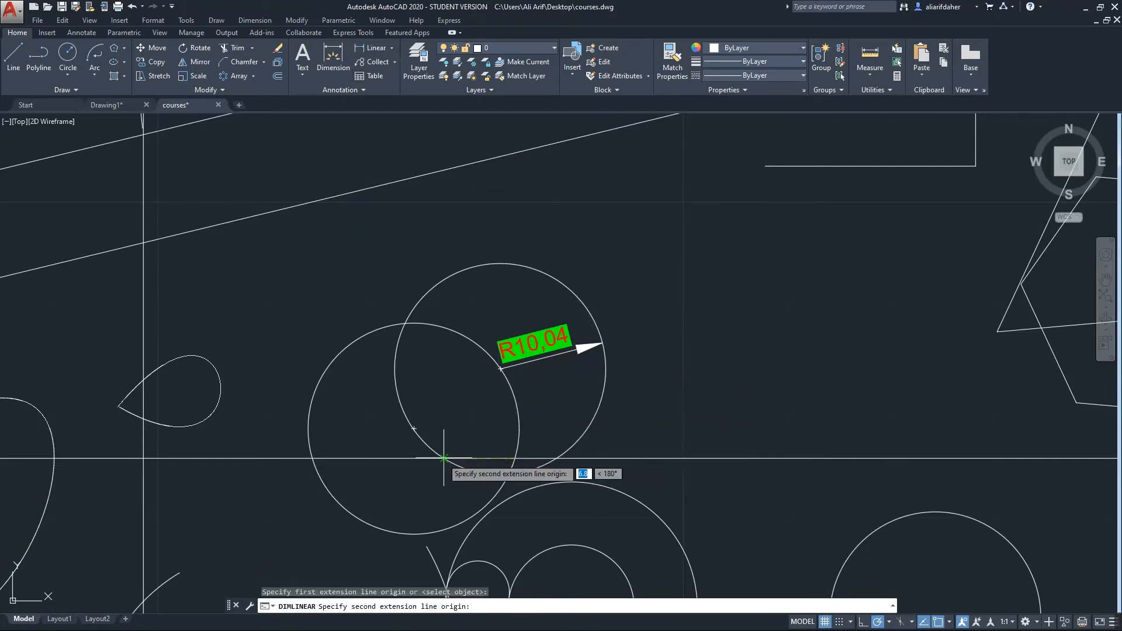
pyautogui.click(444, 458)
pyautogui.click(444, 400)
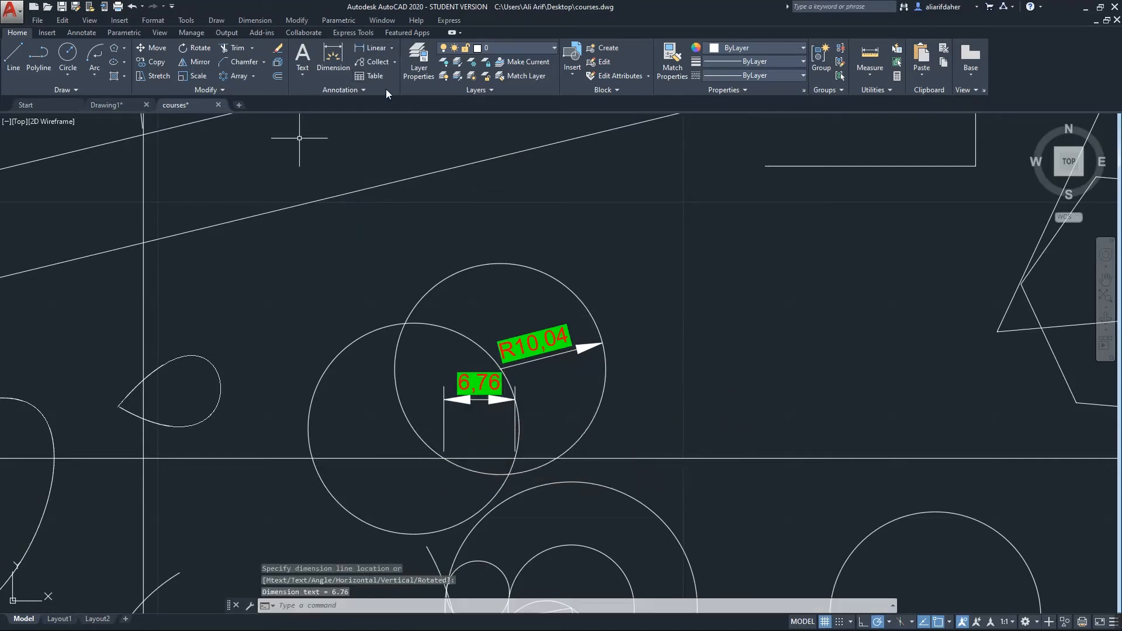
# Start inserting a new table from the ribbon
pyautogui.click(392, 49)
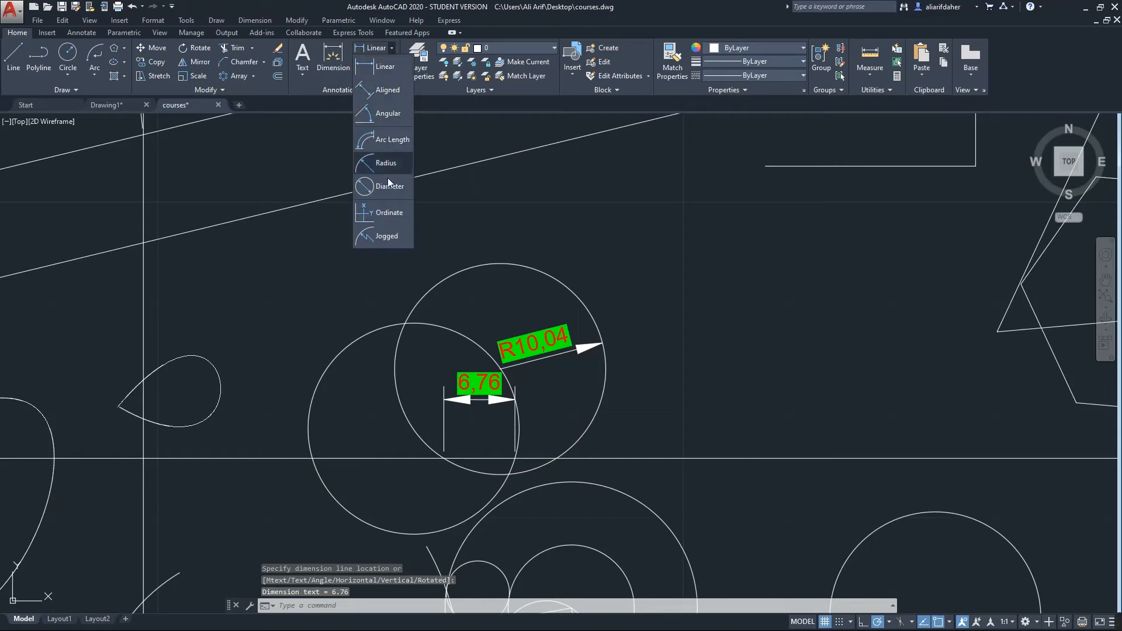
pyautogui.click(254, 20)
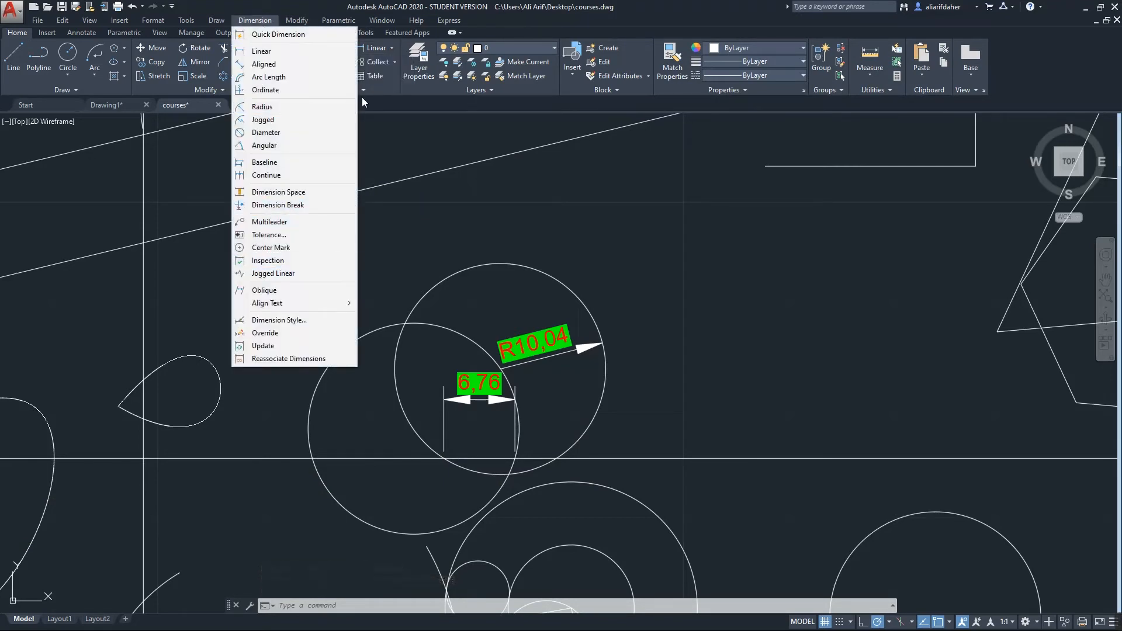
pyautogui.click(390, 76)
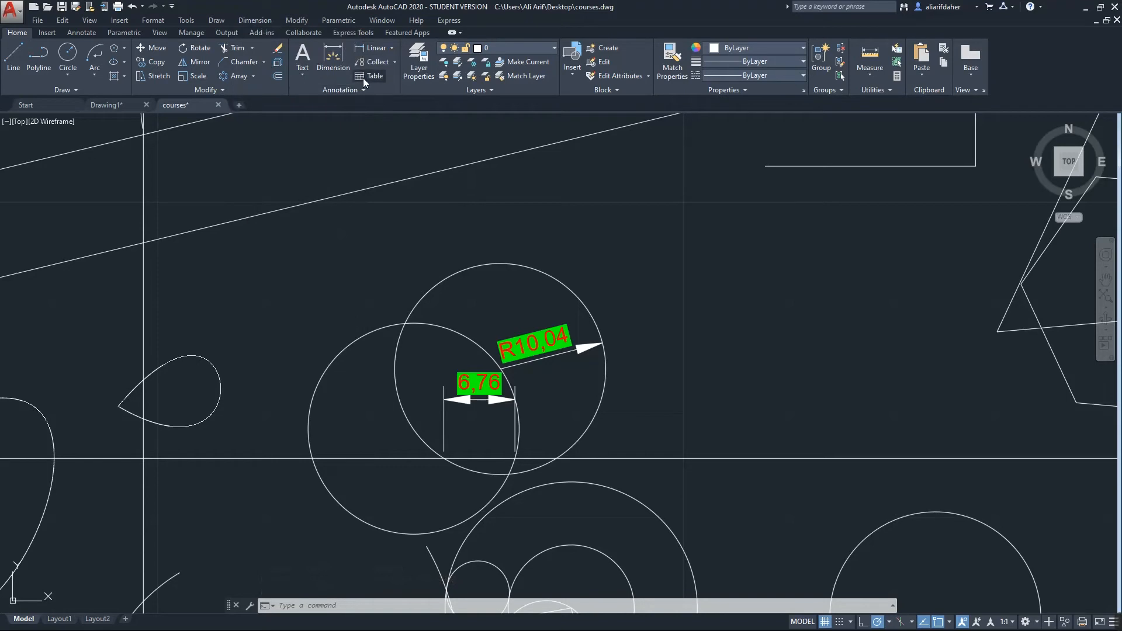
pyautogui.click(363, 76)
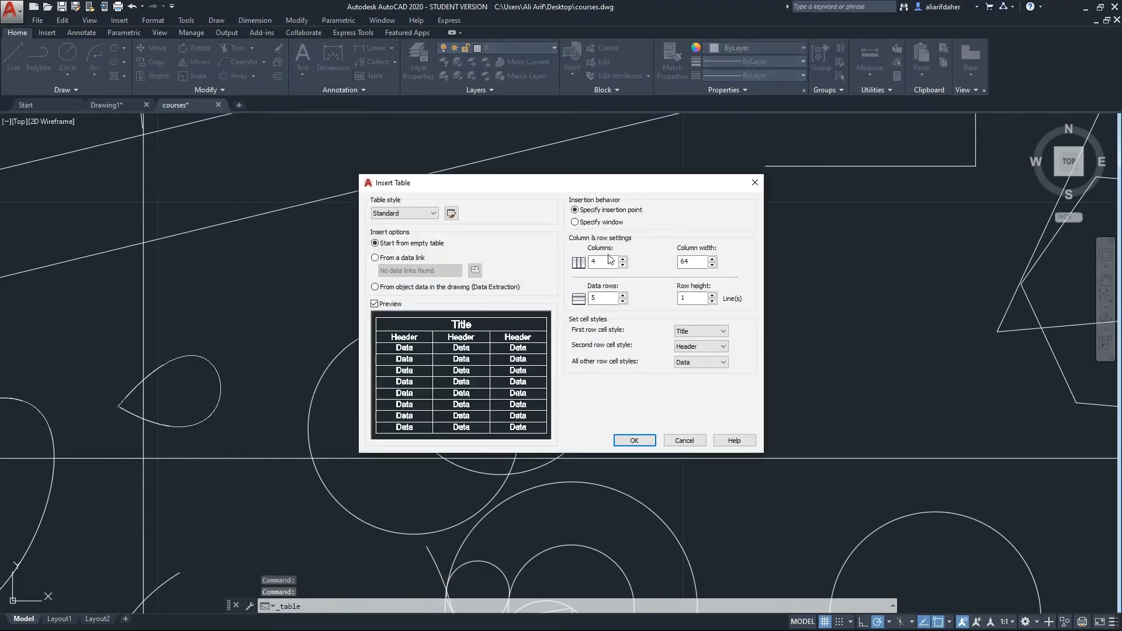
# Enter 4 data rows for the new 3-column table
pyautogui.moveTo(620, 185); pyautogui.dragTo(365, 173)
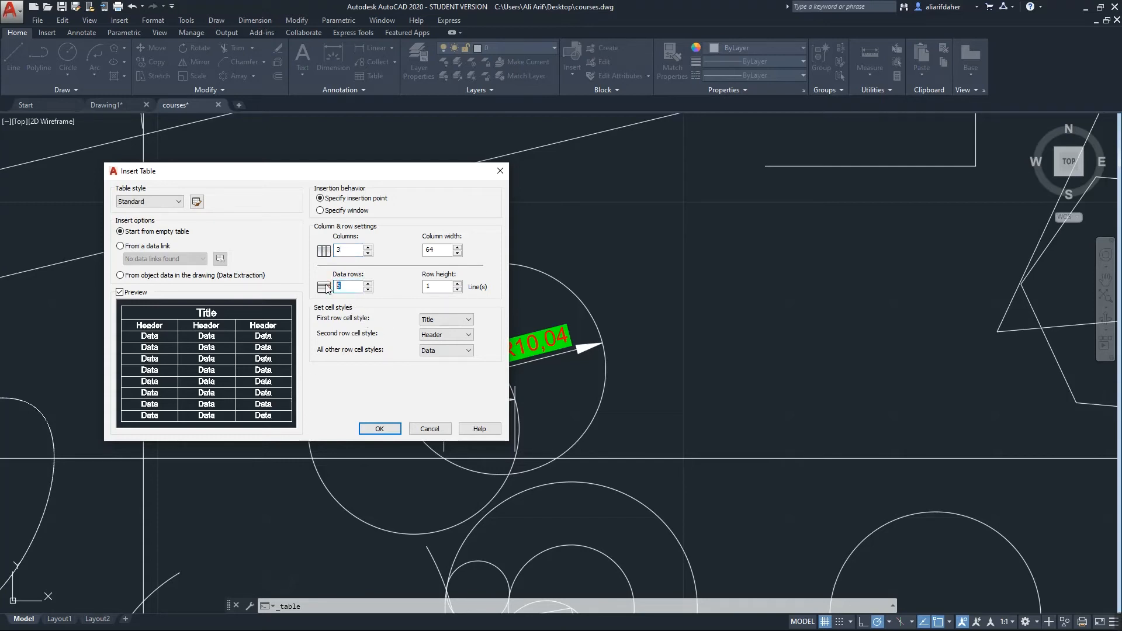
pyautogui.write('4')
# Give the Standard table style's borders a Continuous linetype and 0.70 mm lineweight
pyautogui.click(197, 202)
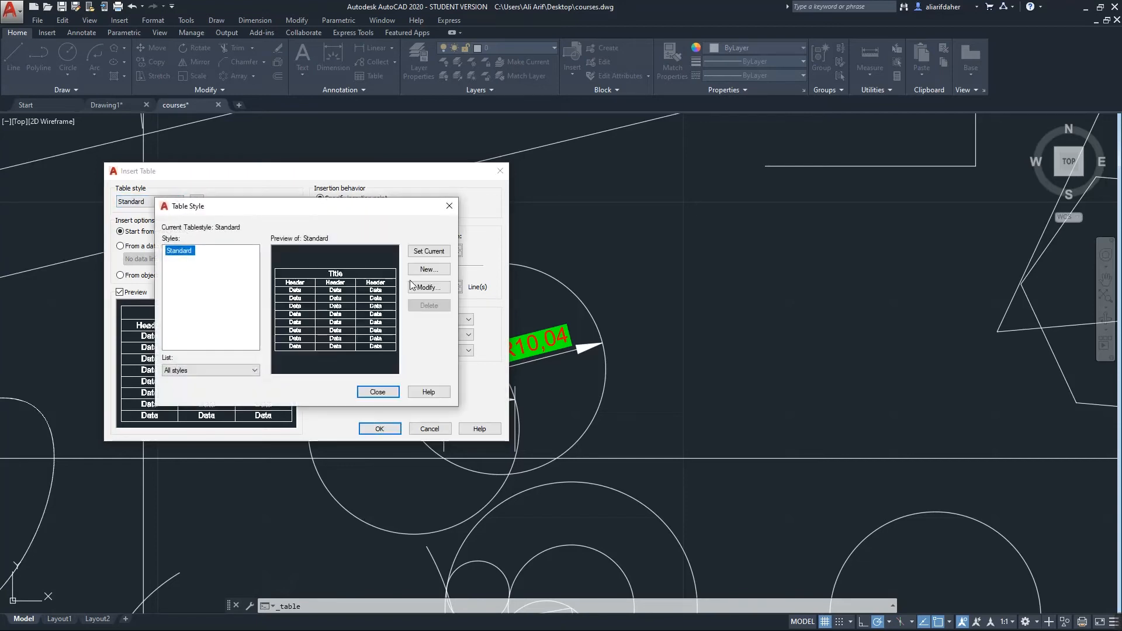
pyautogui.click(428, 286)
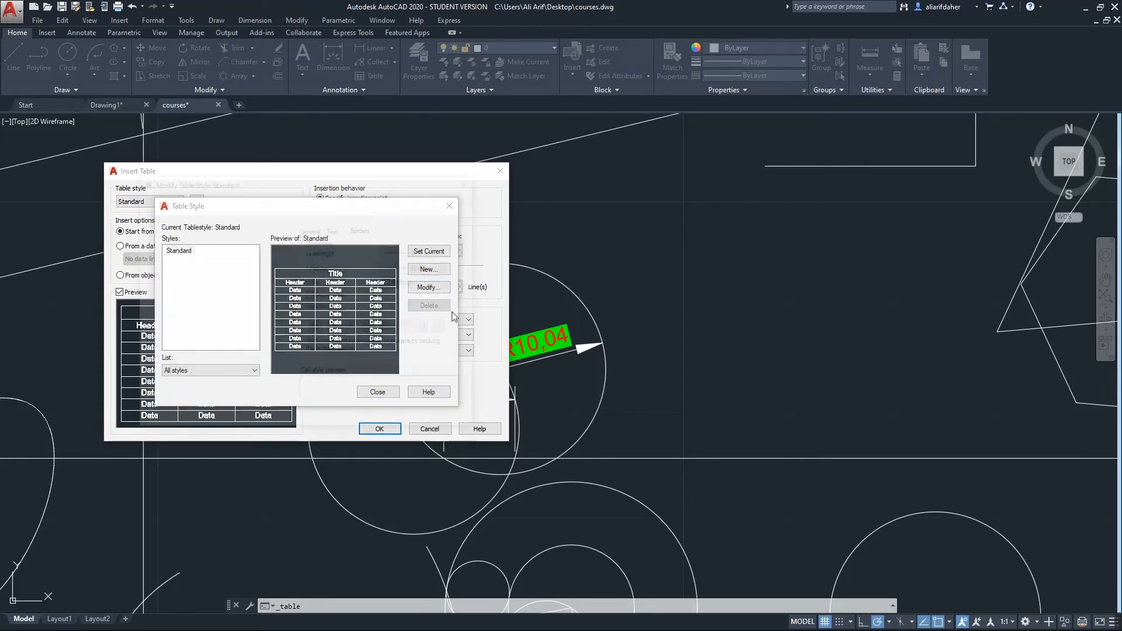
pyautogui.click(433, 268)
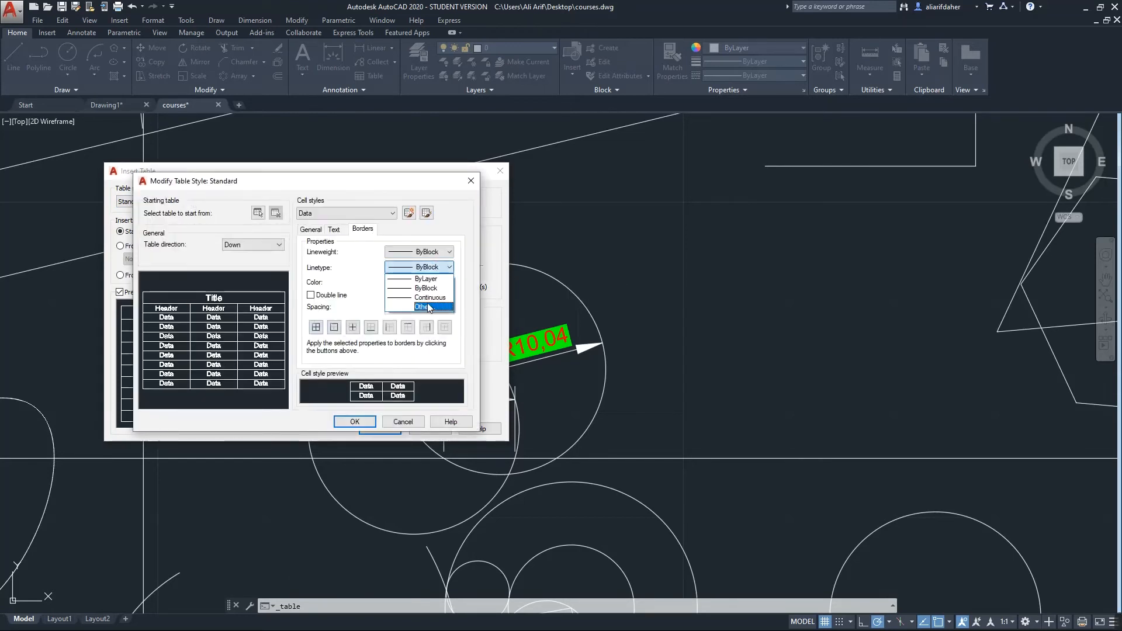
pyautogui.click(429, 294)
pyautogui.click(432, 252)
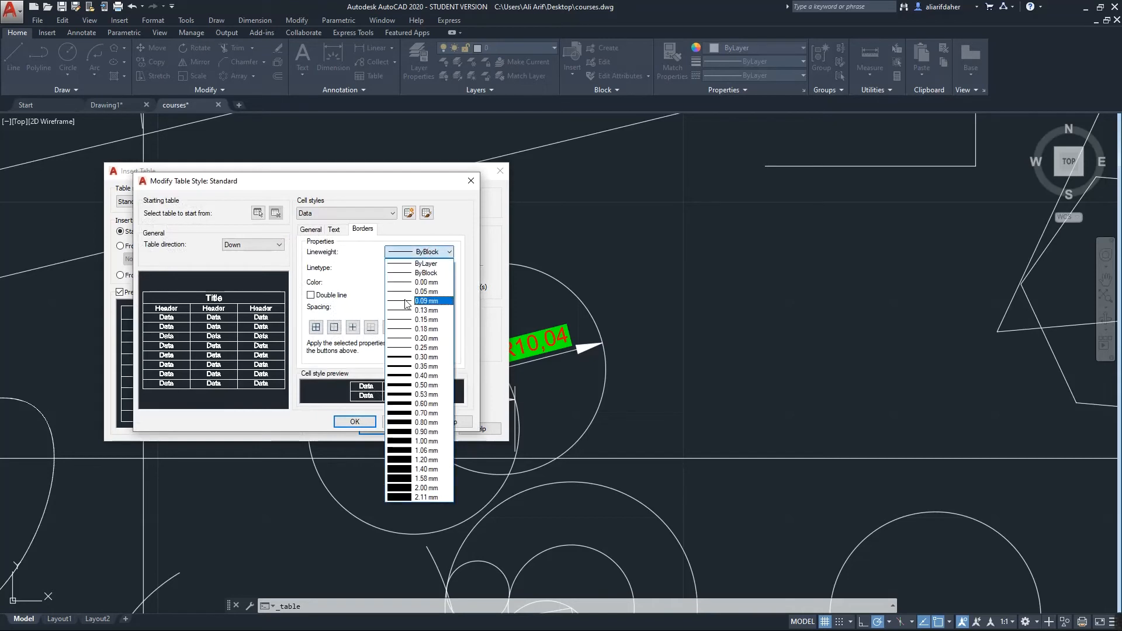
pyautogui.click(409, 413)
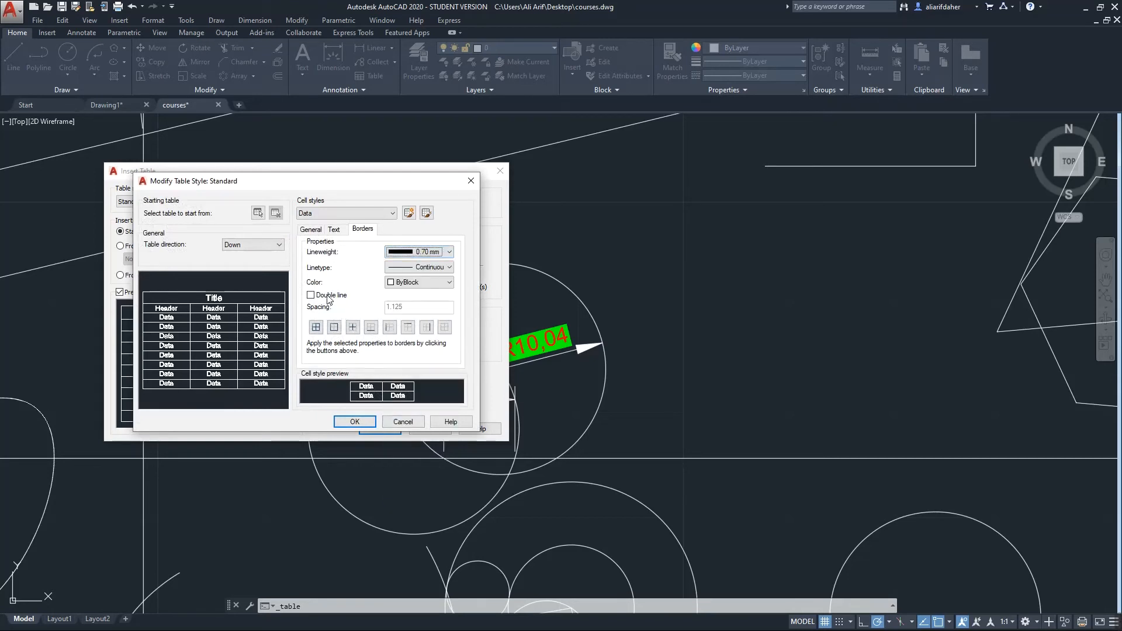
# Make the borders blue double lines and accept the table style changes
pyautogui.click(421, 282)
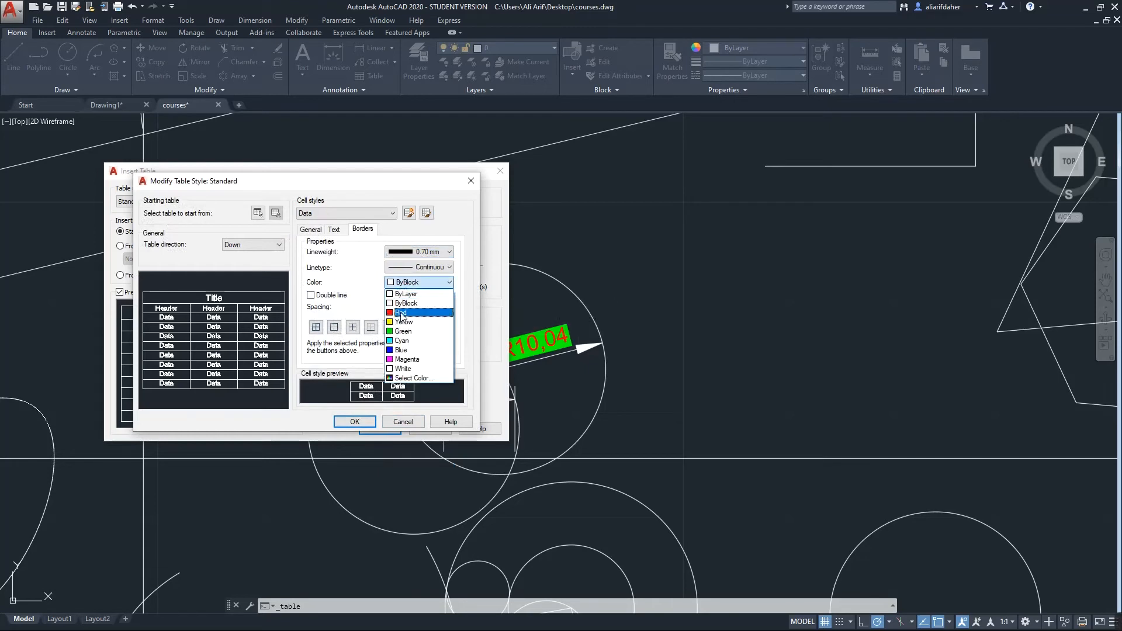
pyautogui.click(409, 305)
pyautogui.click(405, 285)
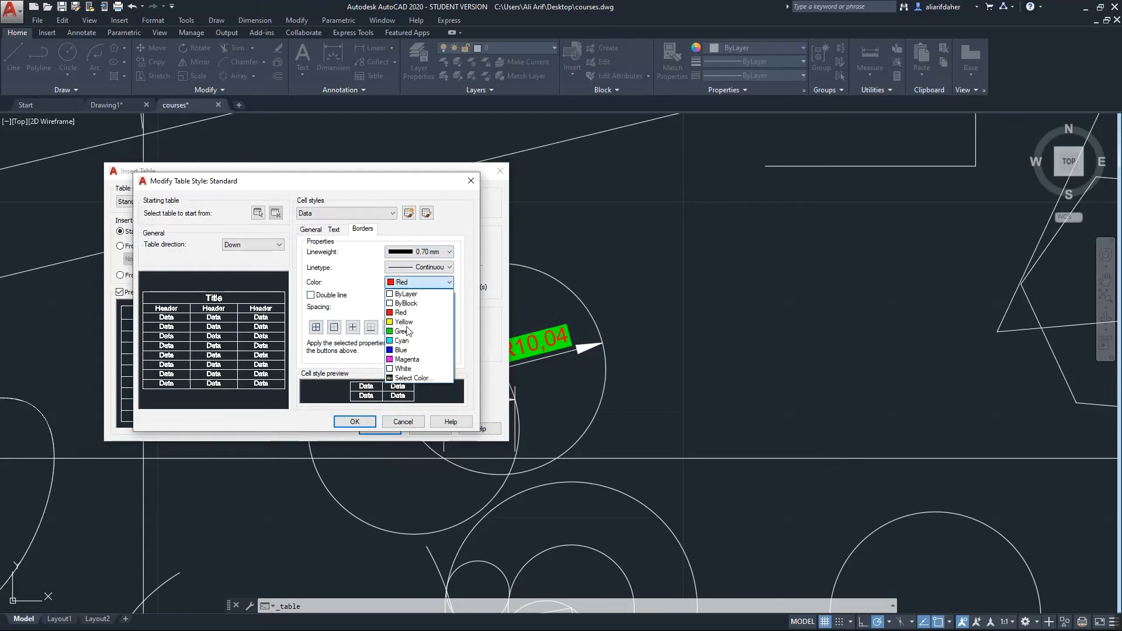
pyautogui.click(409, 347)
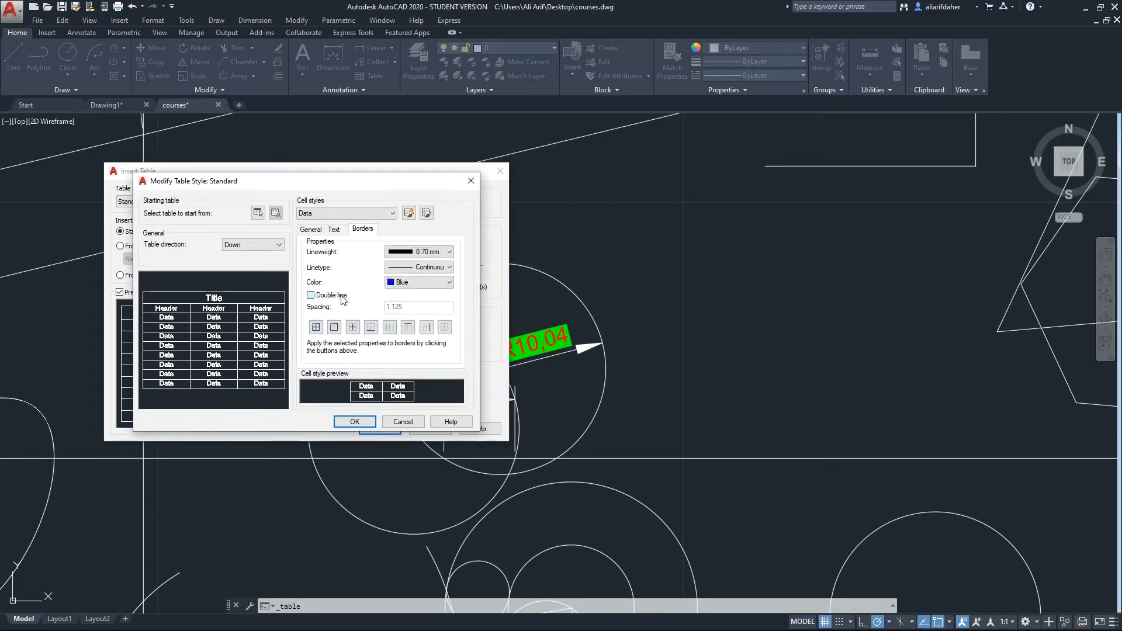
pyautogui.click(342, 295)
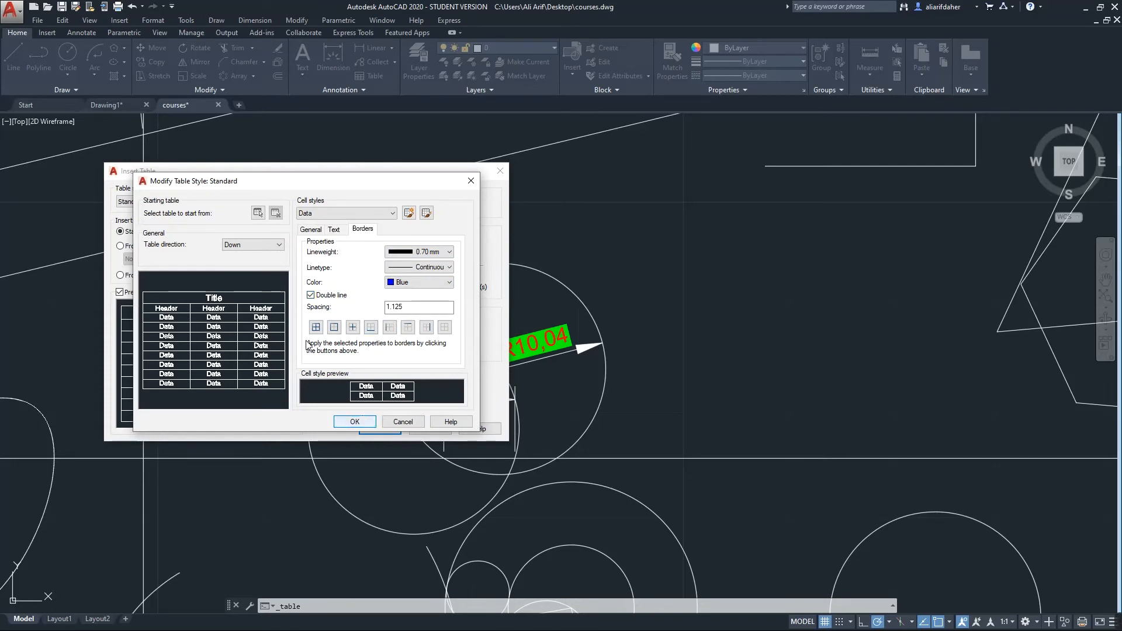
pyautogui.click(368, 422)
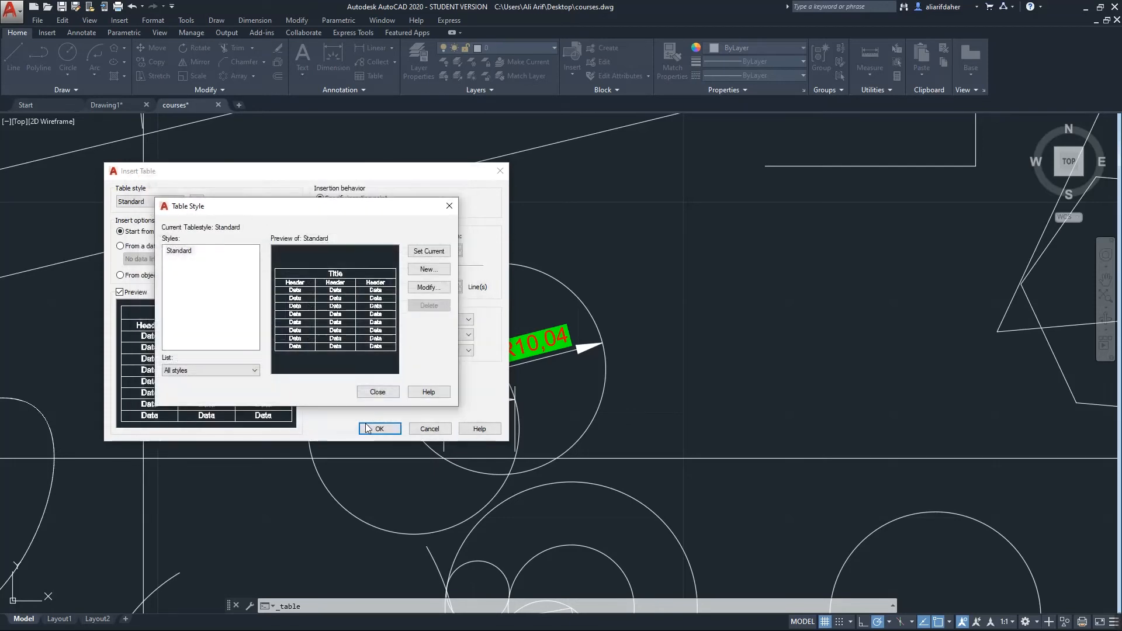
# Insert the table and place it just above the circles
pyautogui.click(380, 392)
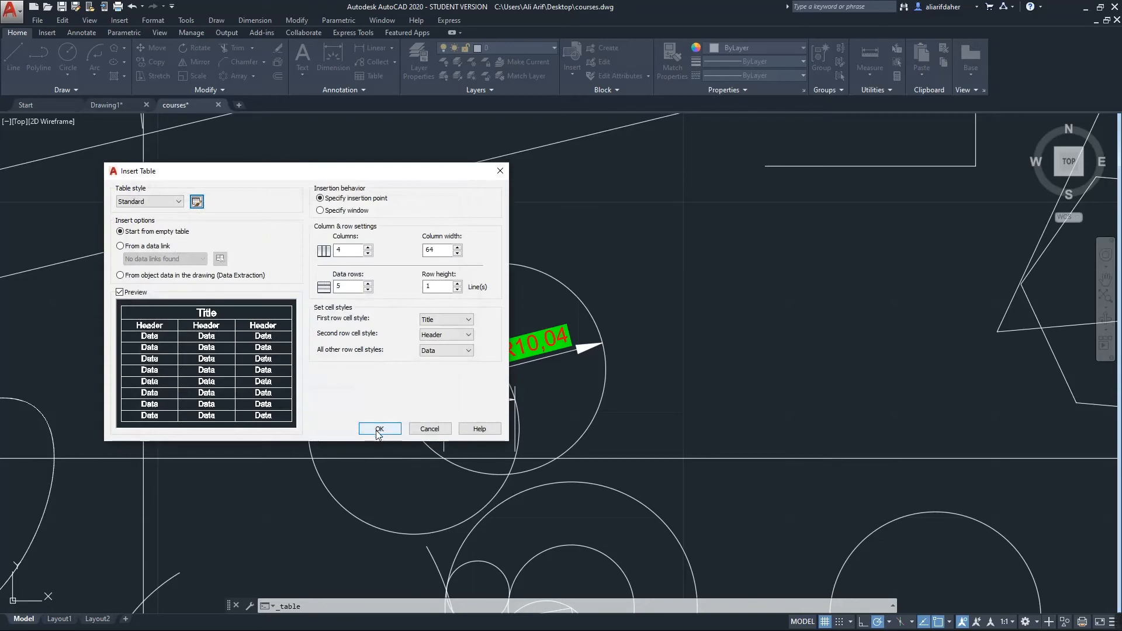
pyautogui.click(380, 430)
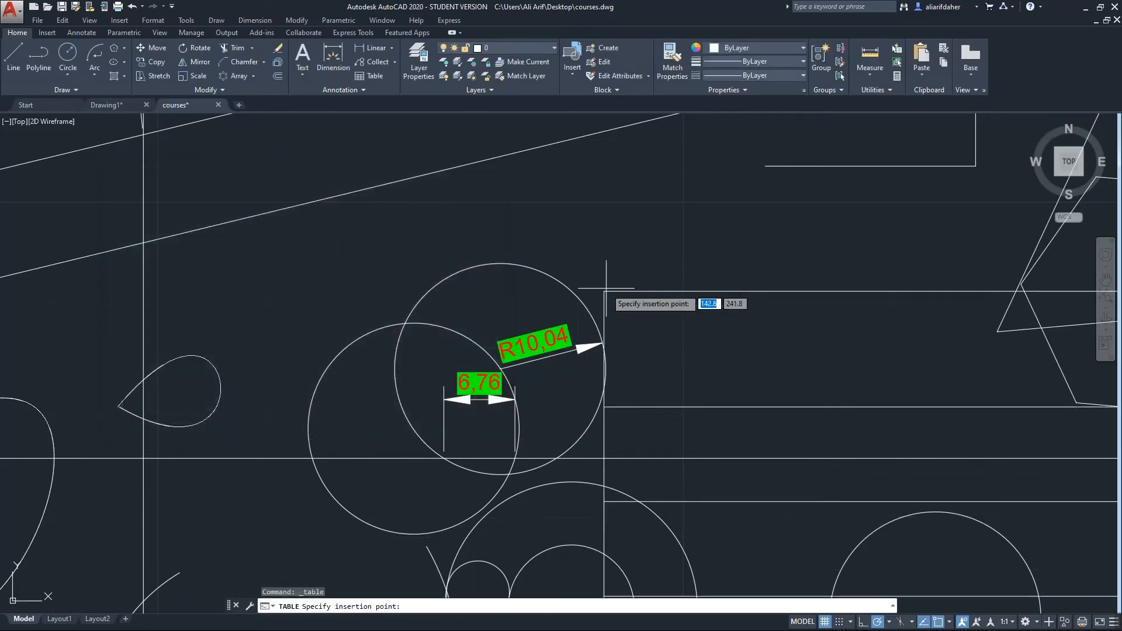
pyautogui.scroll(-5, 486, 253)
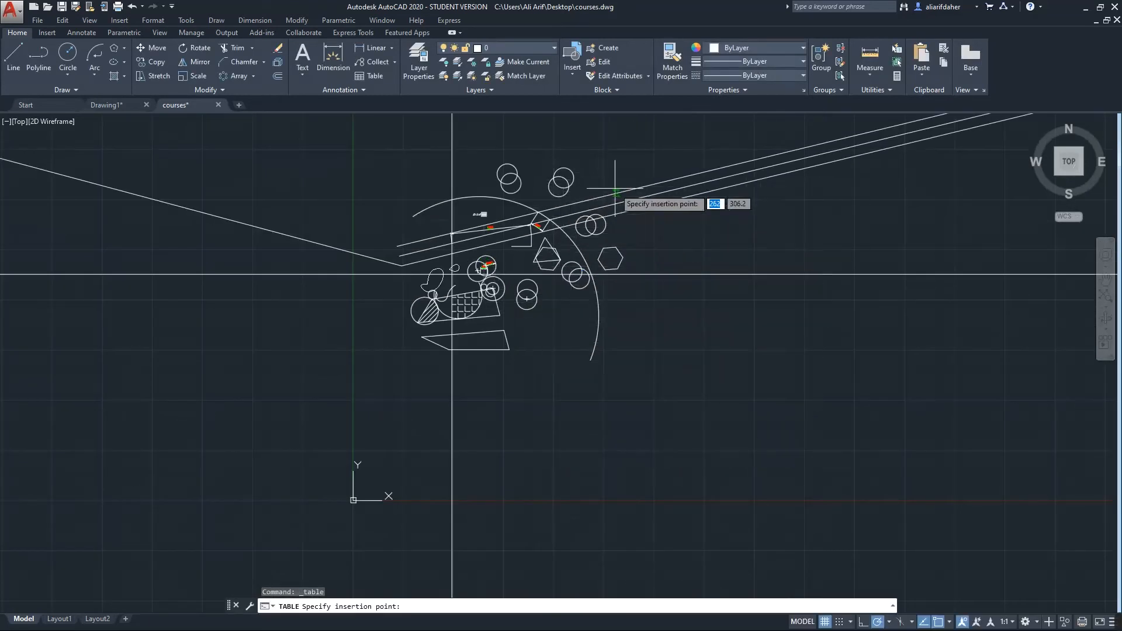
pyautogui.moveTo(613, 188); pyautogui.dragTo(530, 314, button='middle')
pyautogui.click(392, 223)
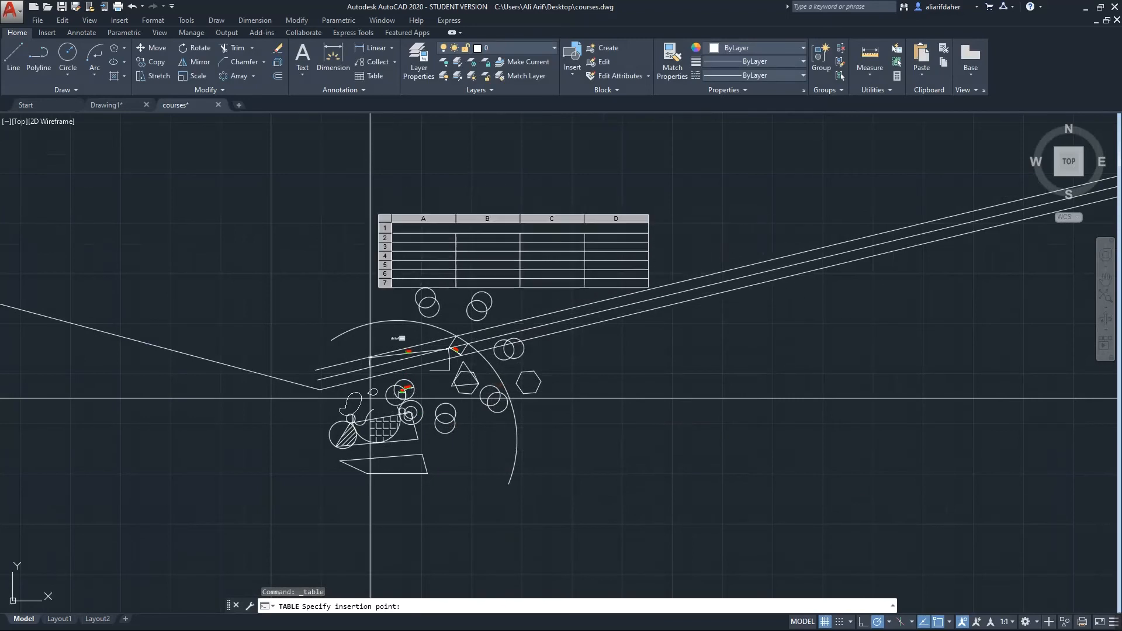
pyautogui.scroll(5, 425, 244)
pyautogui.press('Escape')
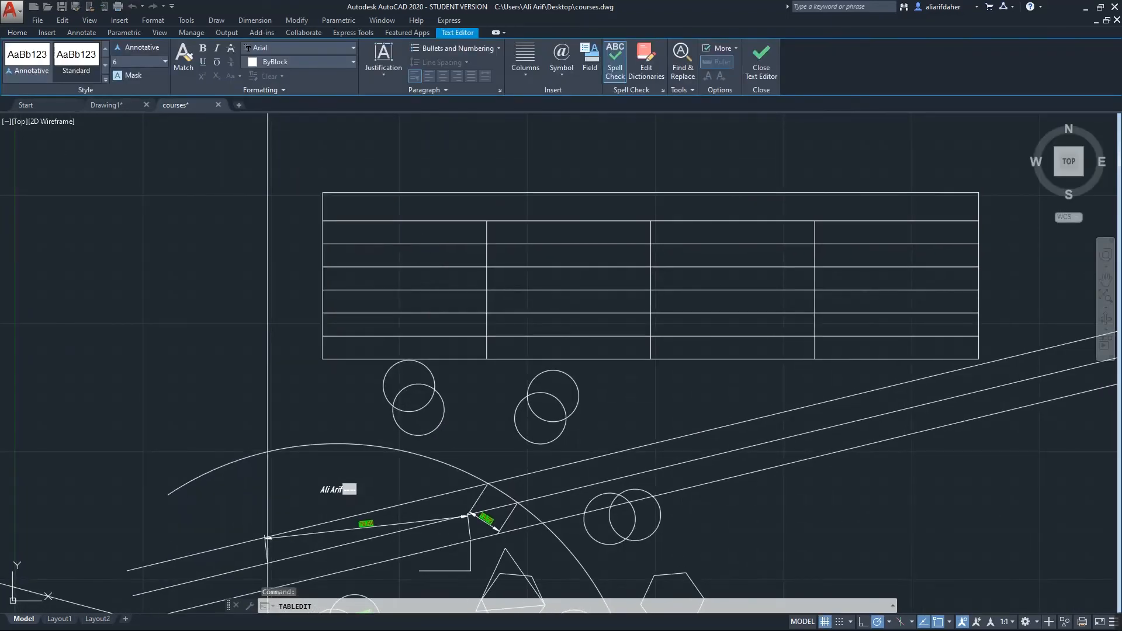
# Title the table 'marks' and enter two student names in cells A2 and A3
pyautogui.click(495, 206)
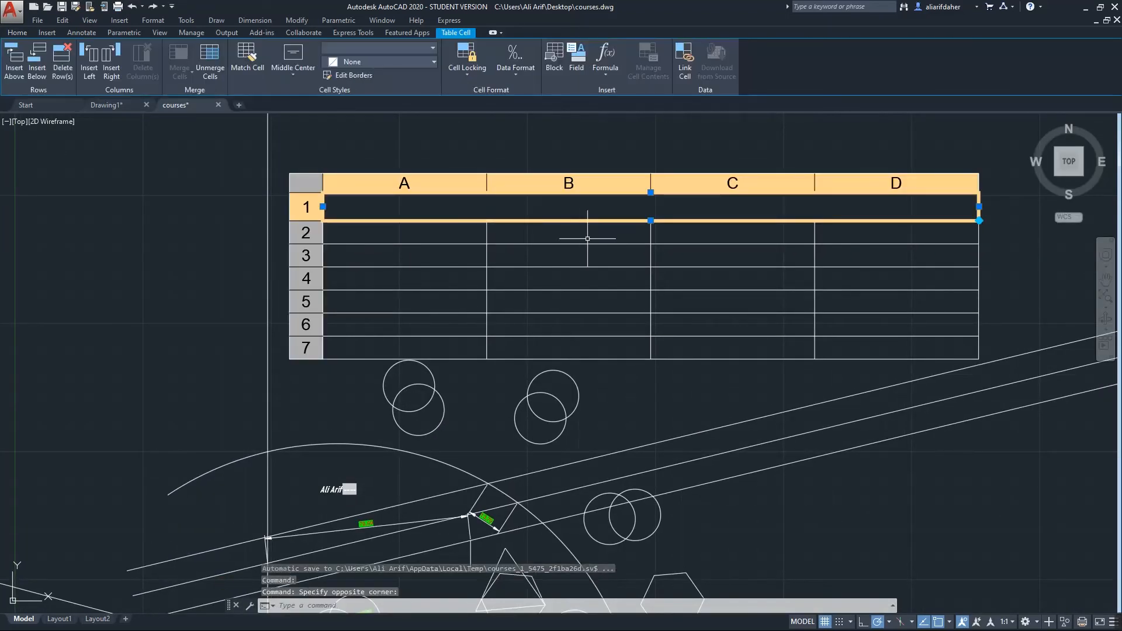
pyautogui.write('marks')
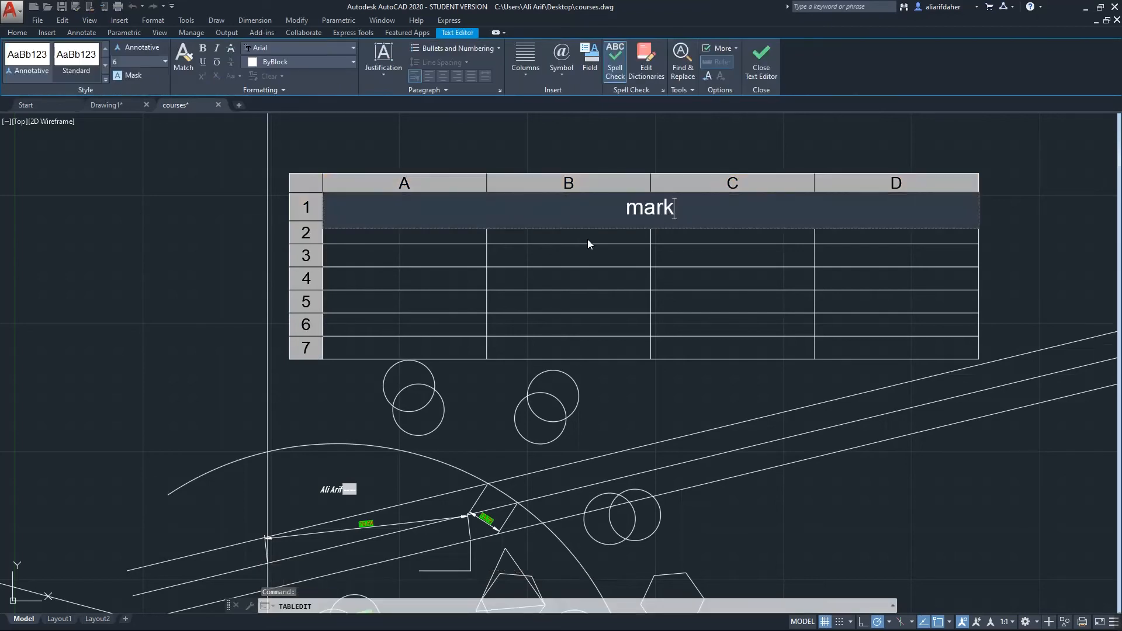
pyautogui.click(458, 240)
pyautogui.click(453, 238)
pyautogui.write('al')
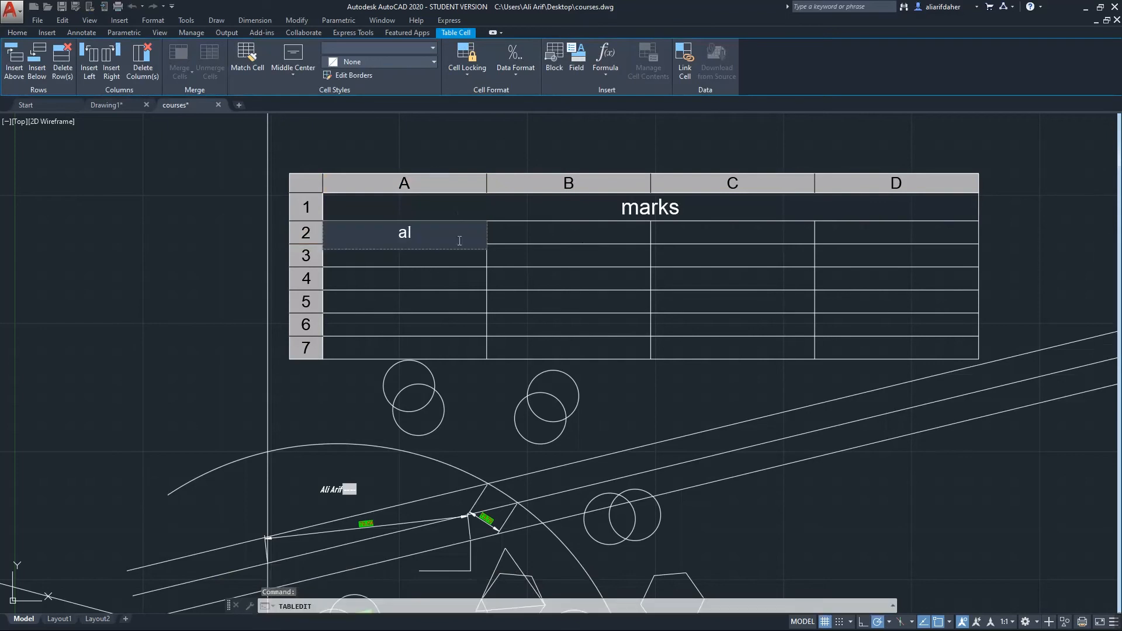
pyautogui.write('i')
pyautogui.click(440, 256)
pyautogui.click(442, 264)
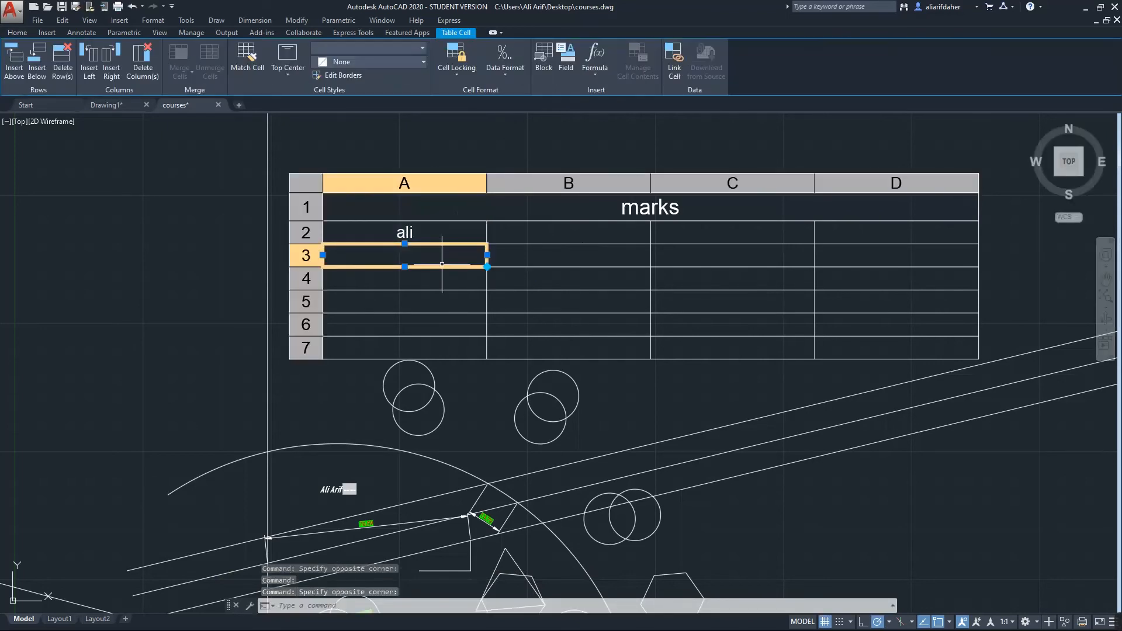
pyautogui.write('ahmed')
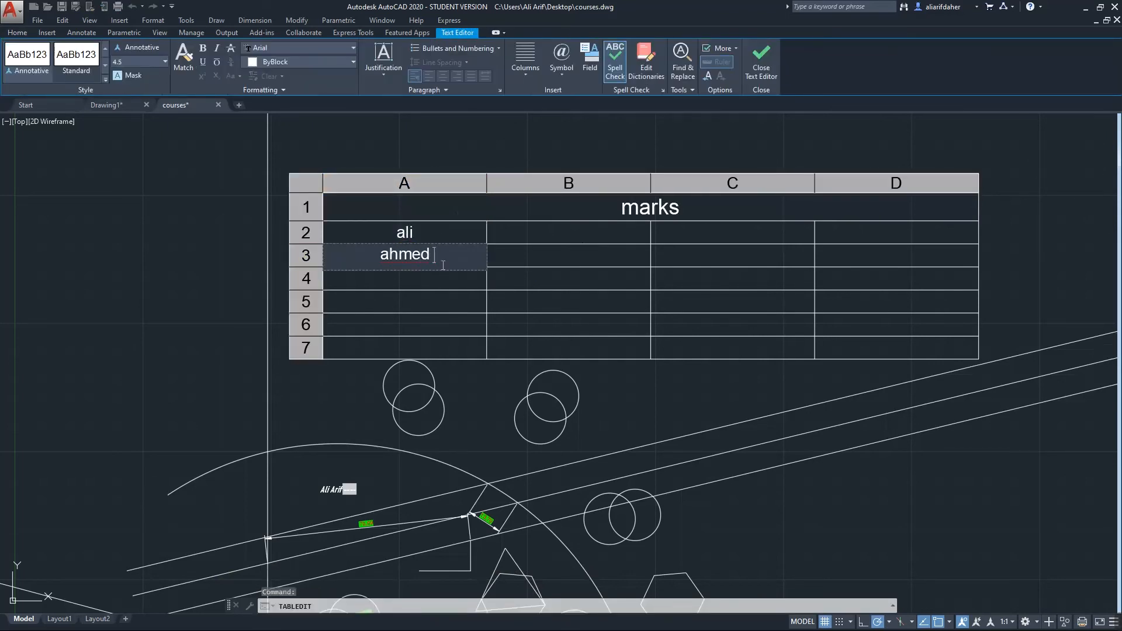
pyautogui.click(434, 289)
# Enter mark 20 in cell B2 and 30 in cell C2
pyautogui.click(605, 232)
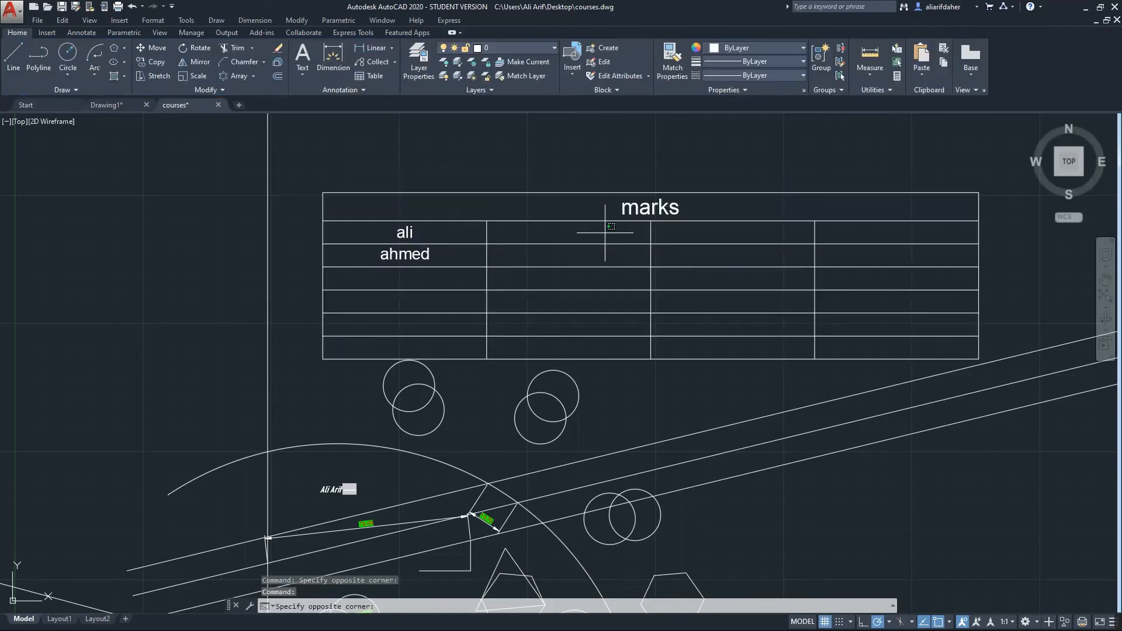
pyautogui.click(604, 232)
pyautogui.write('20')
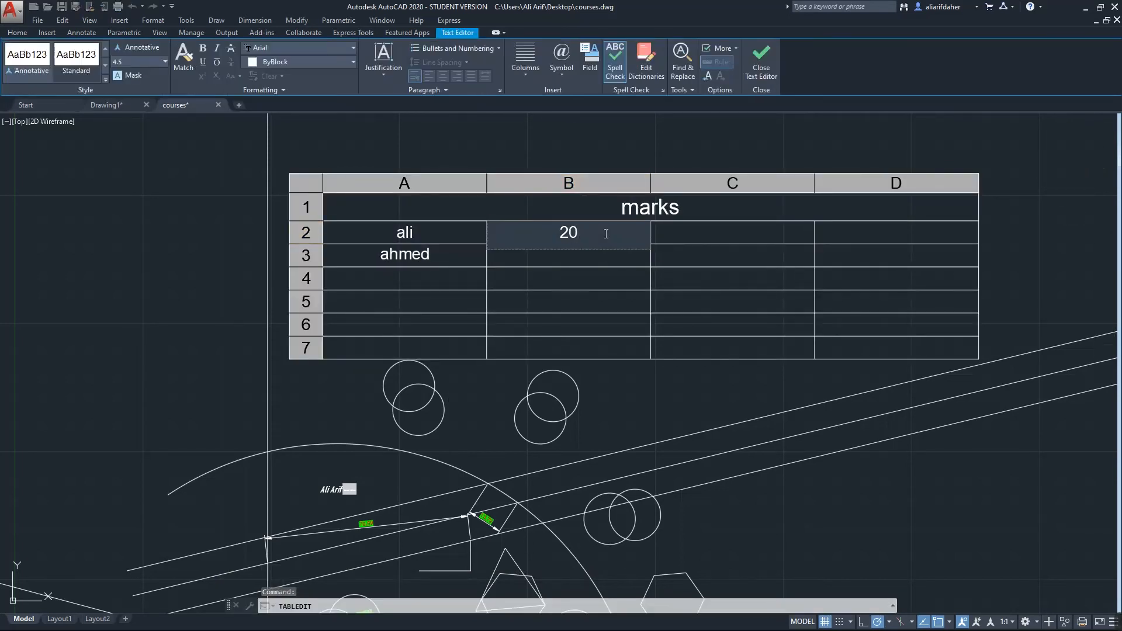
pyautogui.click(693, 232)
pyautogui.click(692, 232)
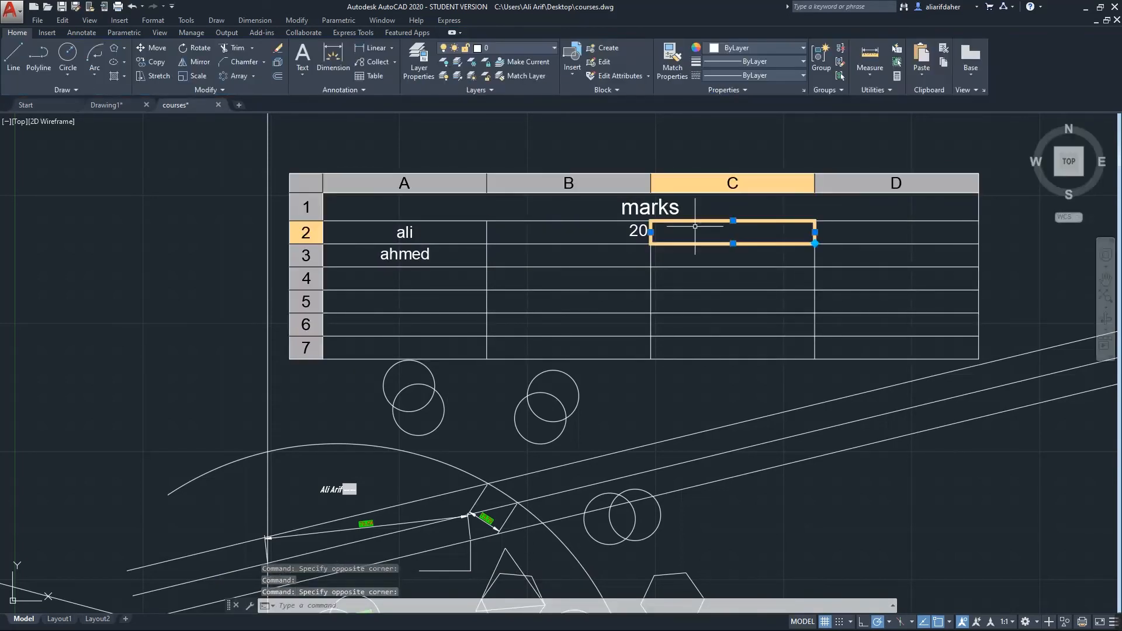
pyautogui.write('30')
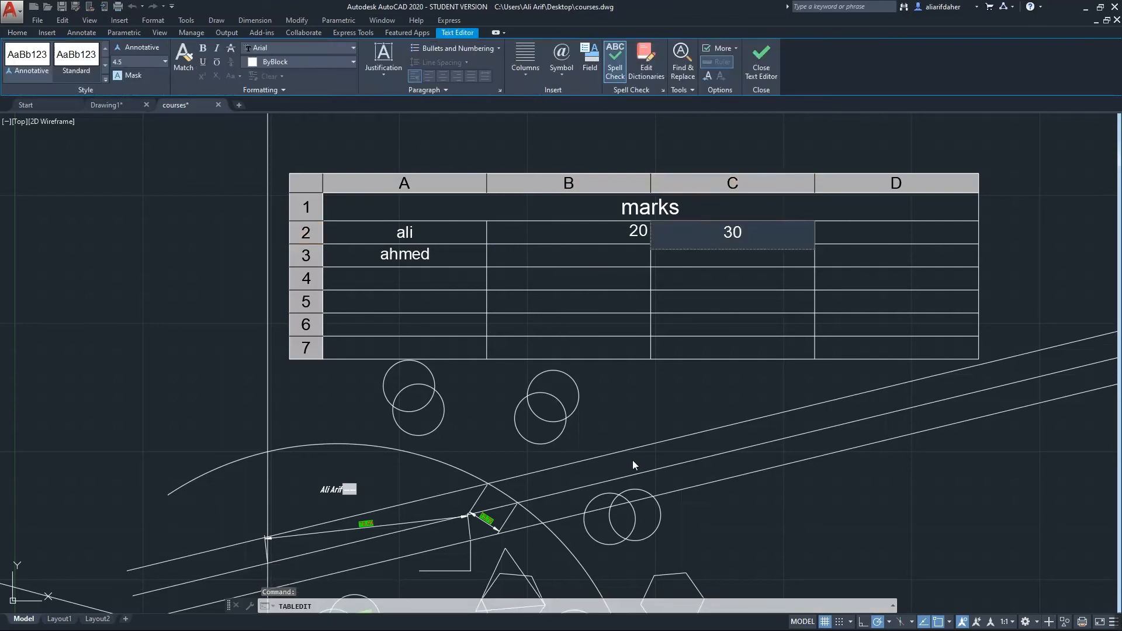
pyautogui.click(632, 460)
pyautogui.scroll(-8, 580, 365)
pyautogui.scroll(4, 595, 354)
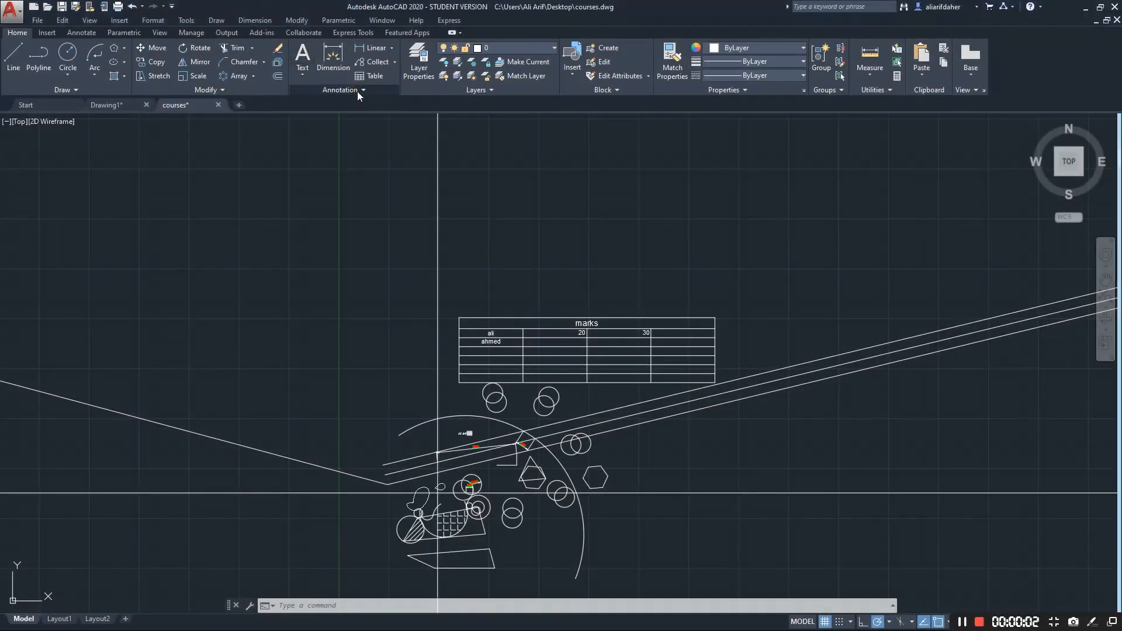
# Expand the Annotation, Modify and Draw slide-outs, then open Layer Properties Manager
pyautogui.click(357, 92)
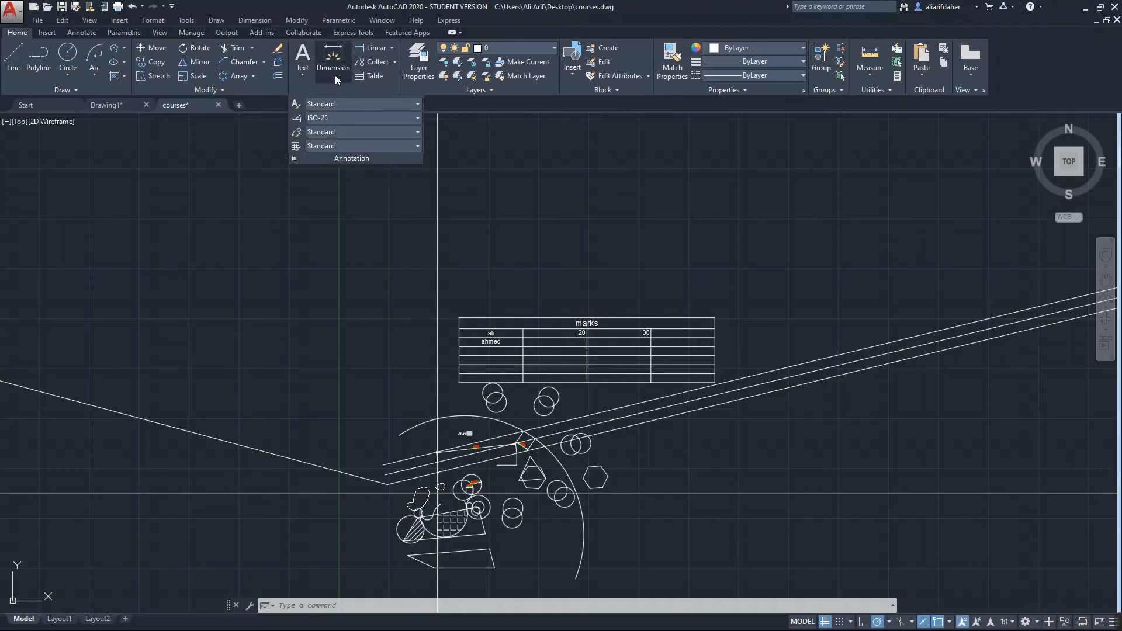
pyautogui.click(223, 89)
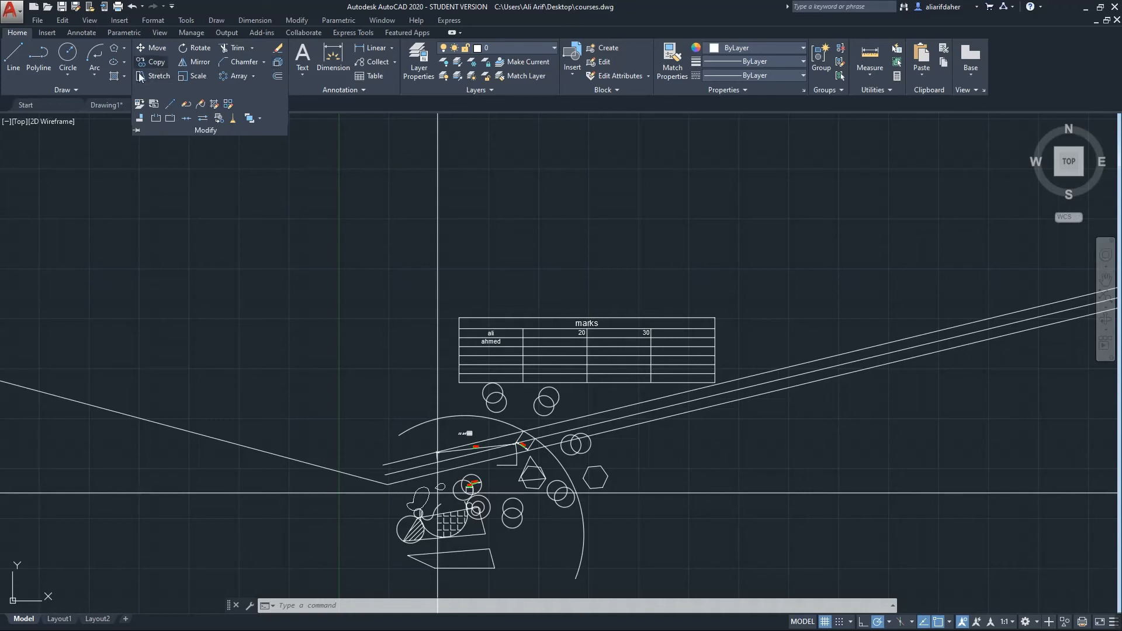
pyautogui.click(125, 86)
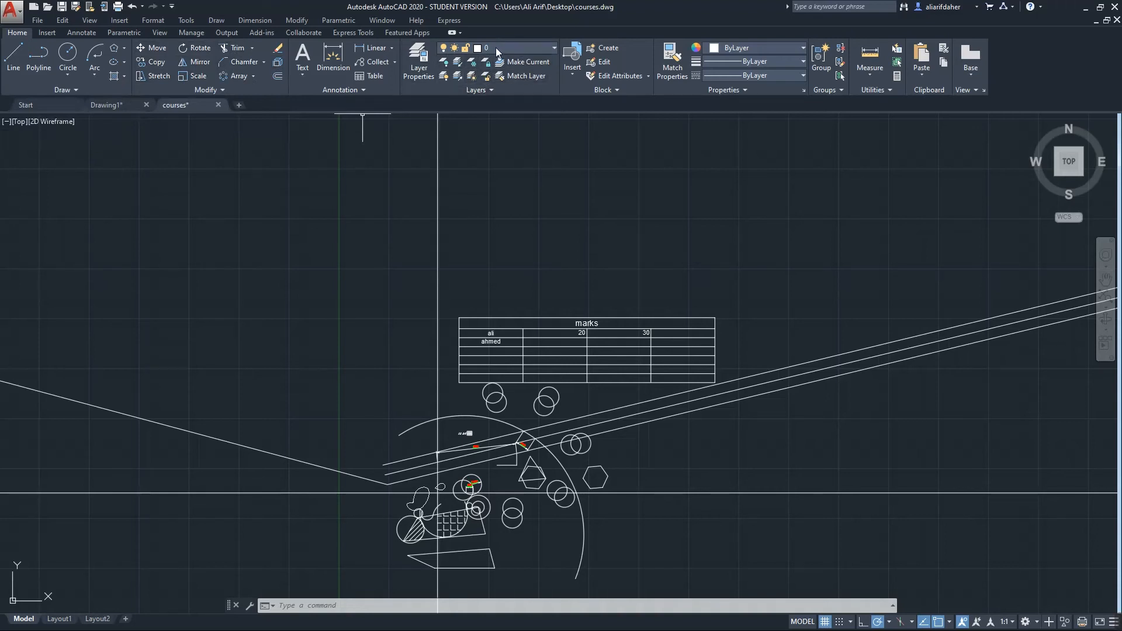
pyautogui.click(418, 62)
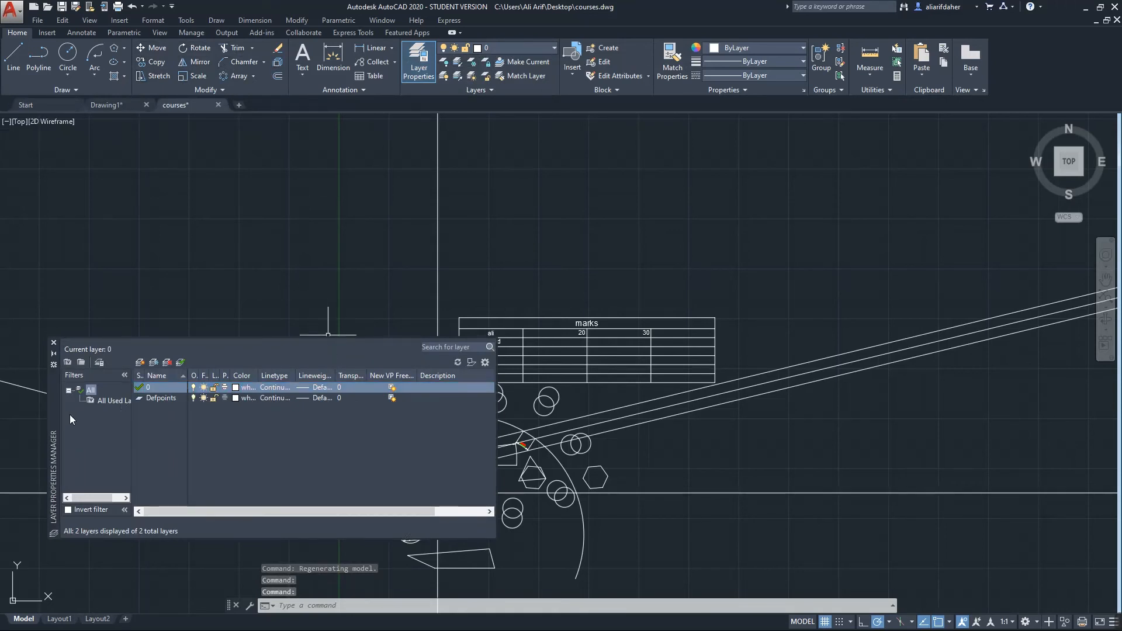
# Create and delete Layer1, then set Defpoints as the current layer
pyautogui.moveTo(55, 401); pyautogui.dragTo(75, 298)
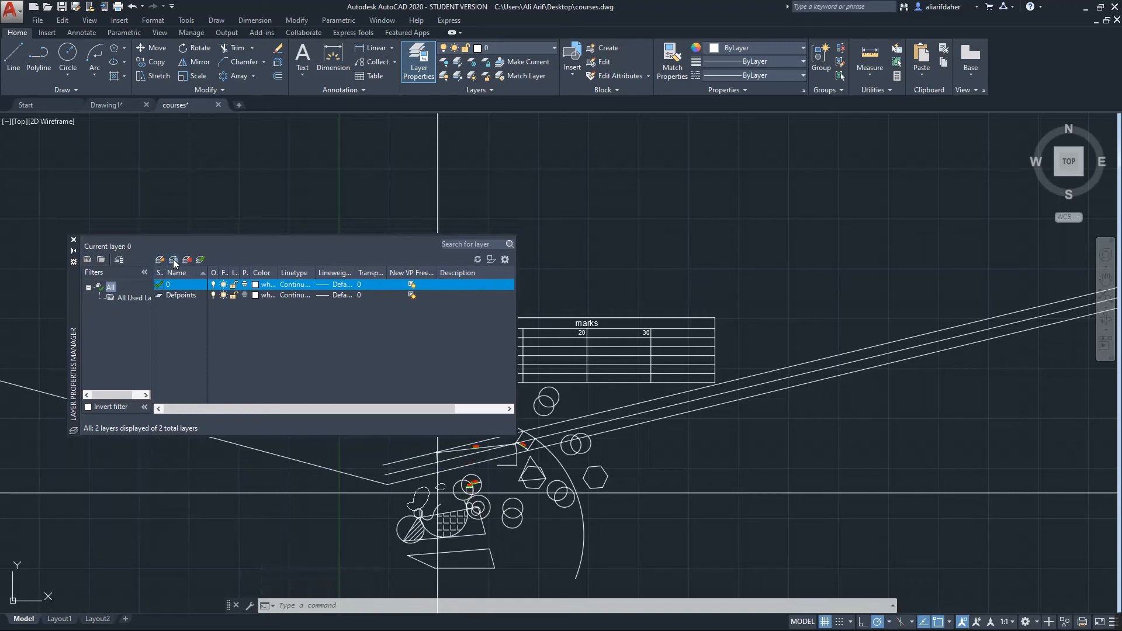
pyautogui.click(173, 260)
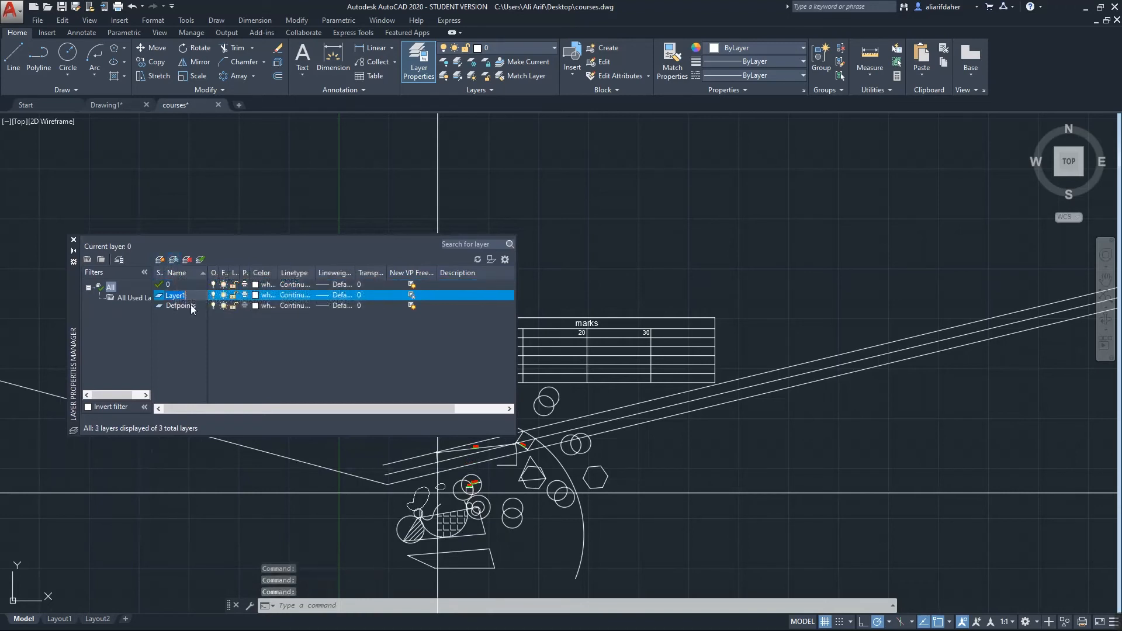
pyautogui.click(185, 262)
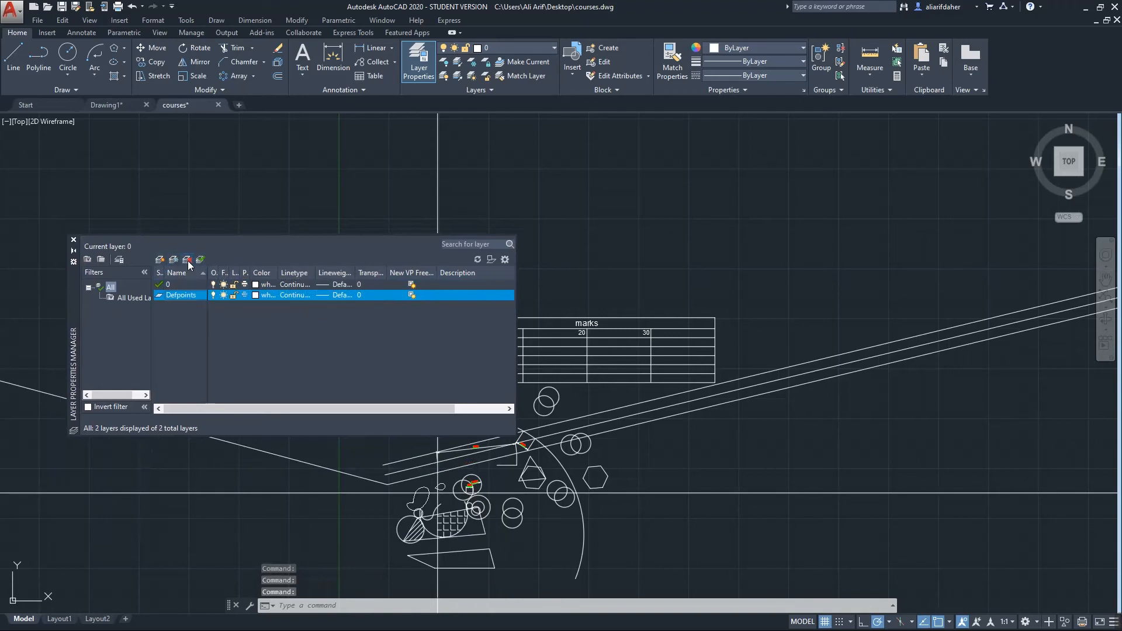
pyautogui.click(200, 263)
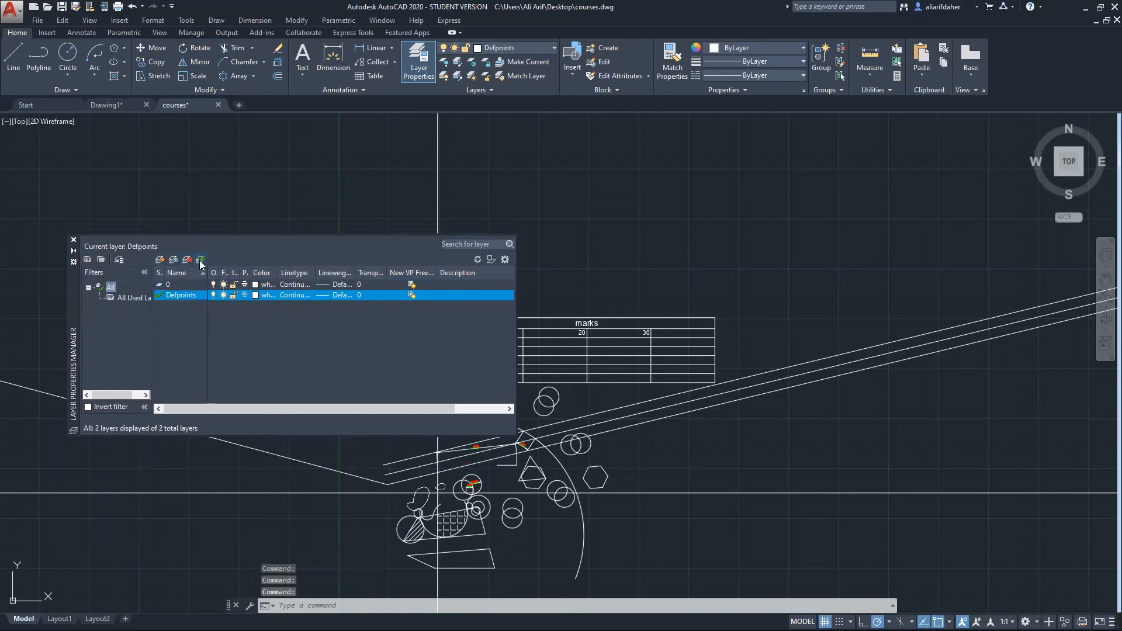
pyautogui.click(170, 285)
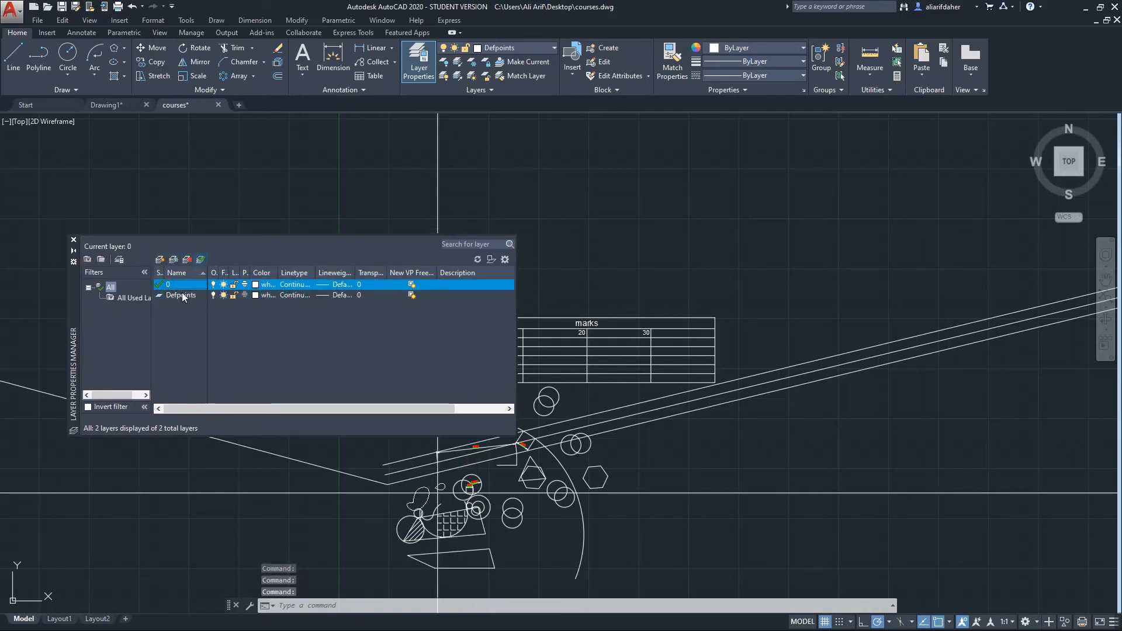
pyautogui.click(171, 297)
pyautogui.click(200, 260)
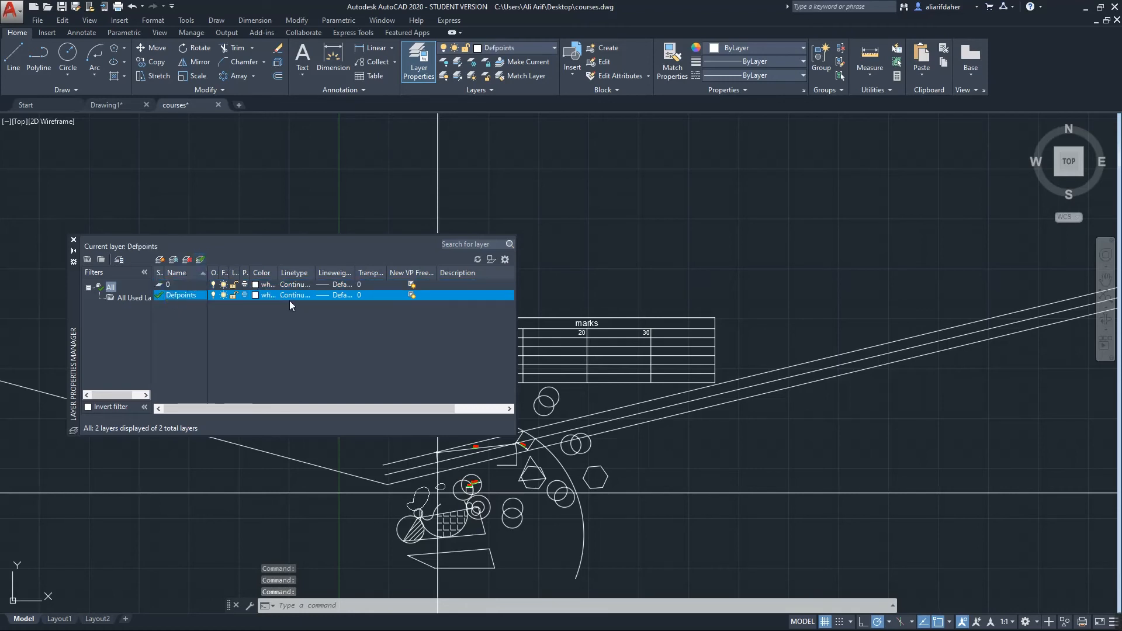
# Make Defpoints green and give it the HIDDEN linetype loaded from acadiso.lin
pyautogui.click(262, 295)
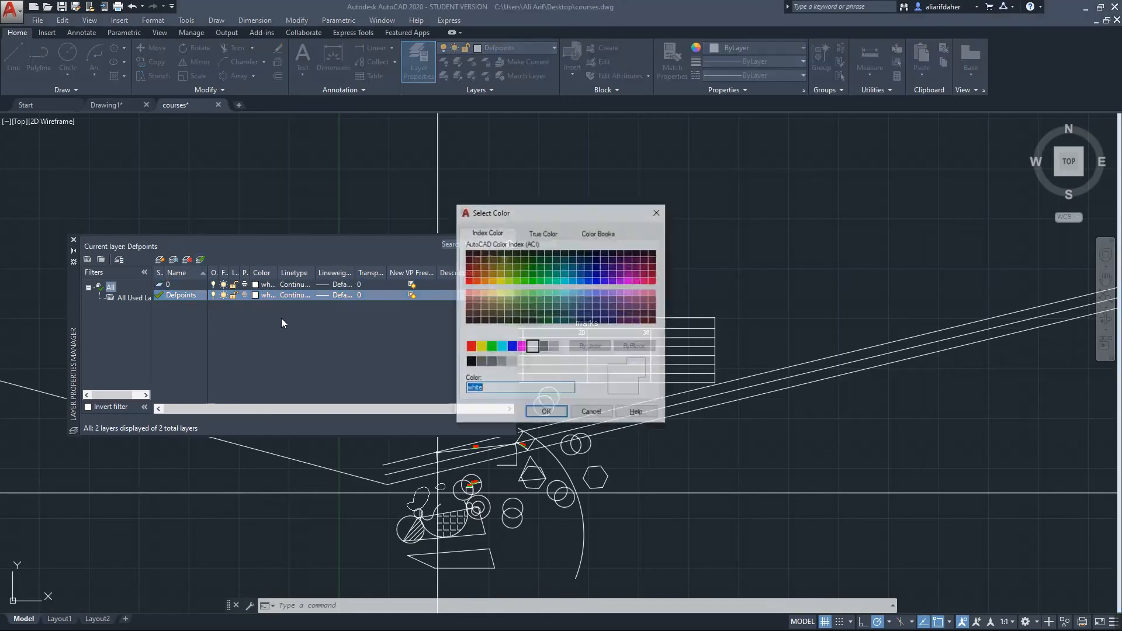
pyautogui.click(491, 347)
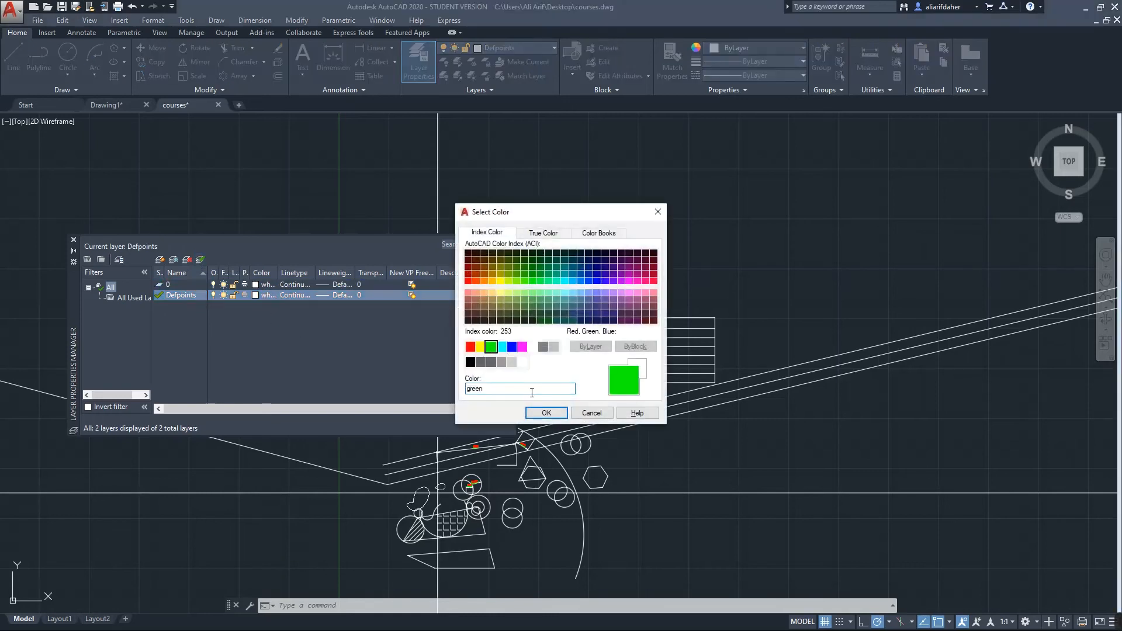
pyautogui.click(545, 413)
pyautogui.click(286, 293)
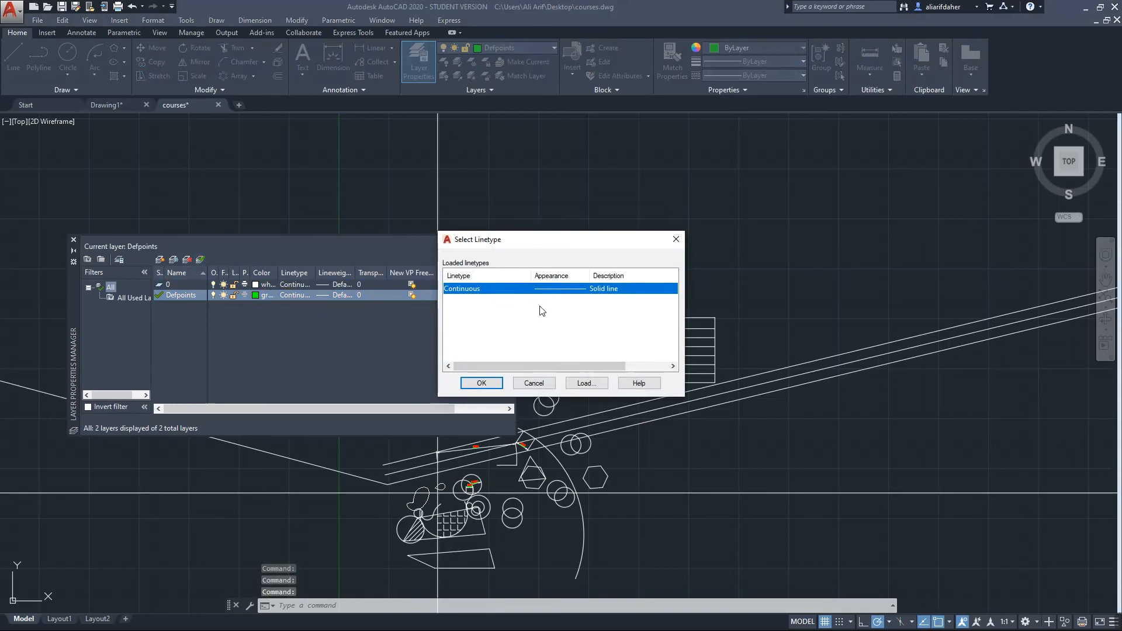
pyautogui.click(586, 383)
pyautogui.scroll(-11, 589, 327)
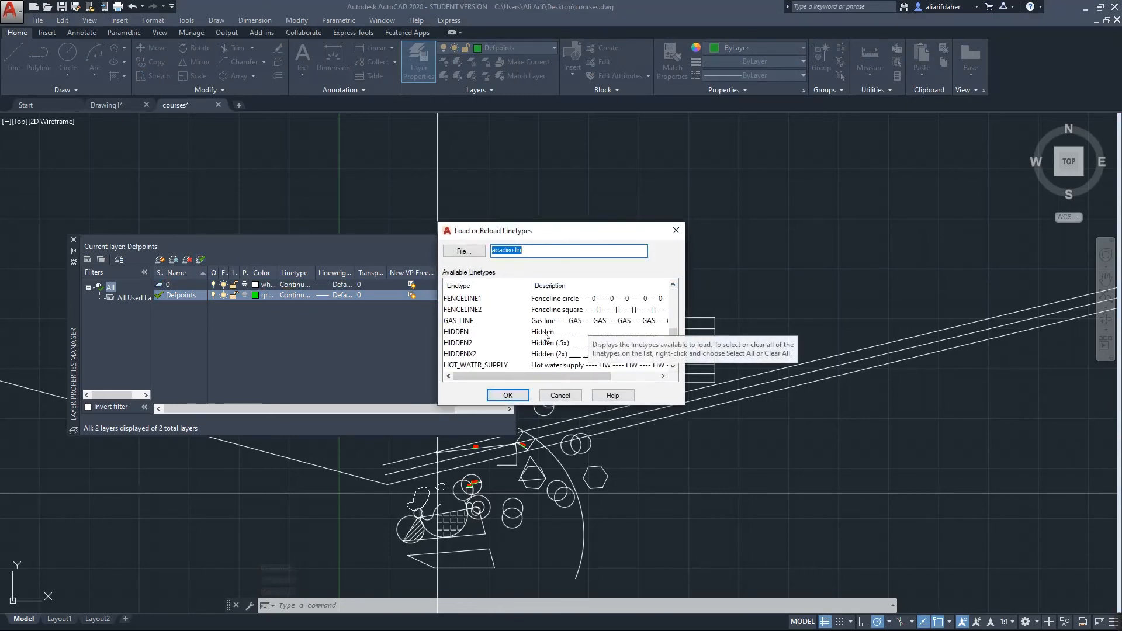
pyautogui.click(544, 332)
pyautogui.click(508, 395)
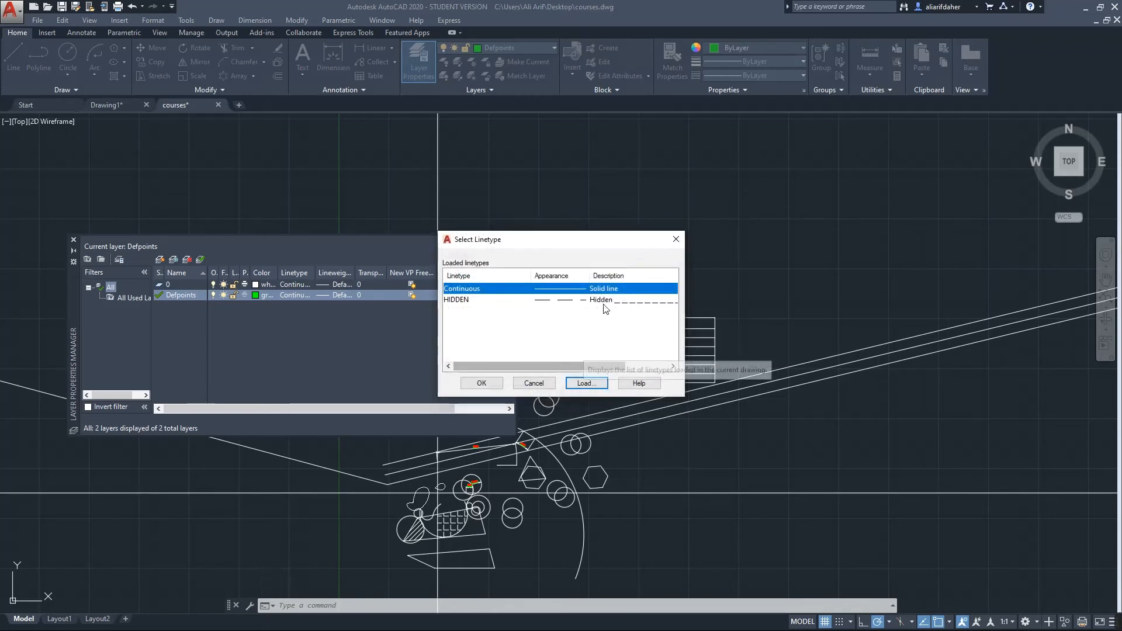
pyautogui.click(537, 300)
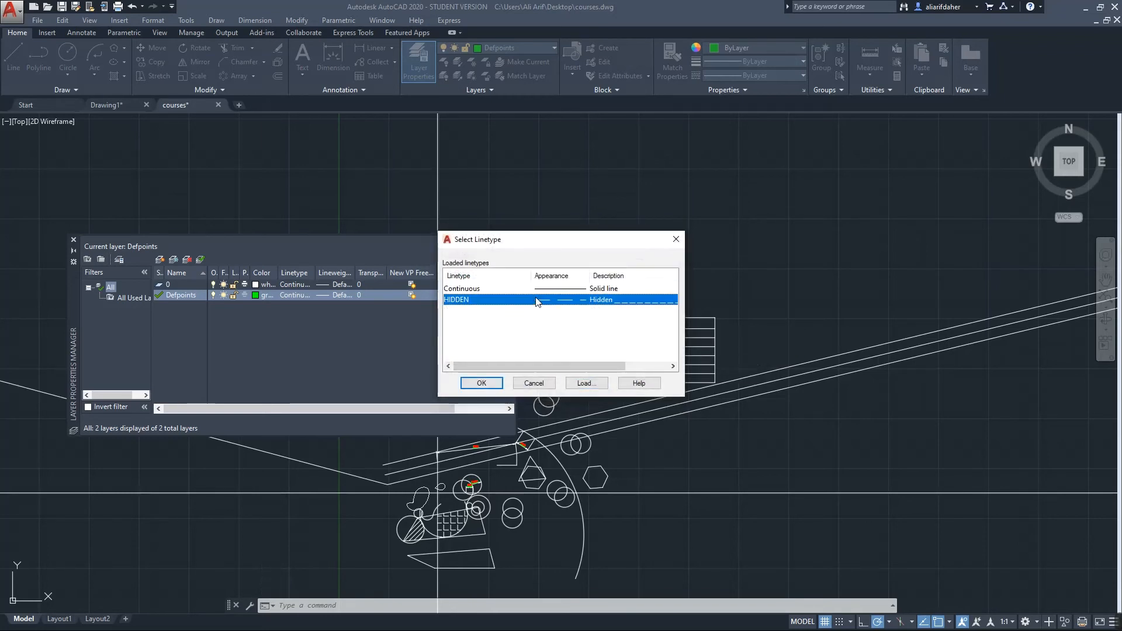
pyautogui.click(482, 383)
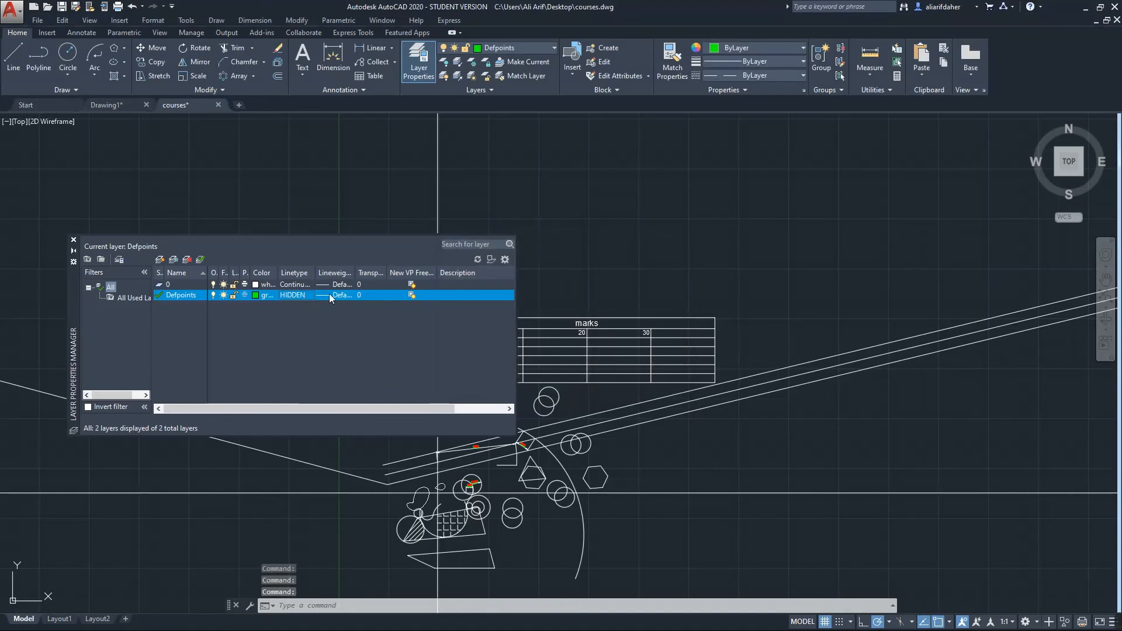
# Set the Defpoints layer's lineweight to 2.00 mm
pyautogui.click(332, 294)
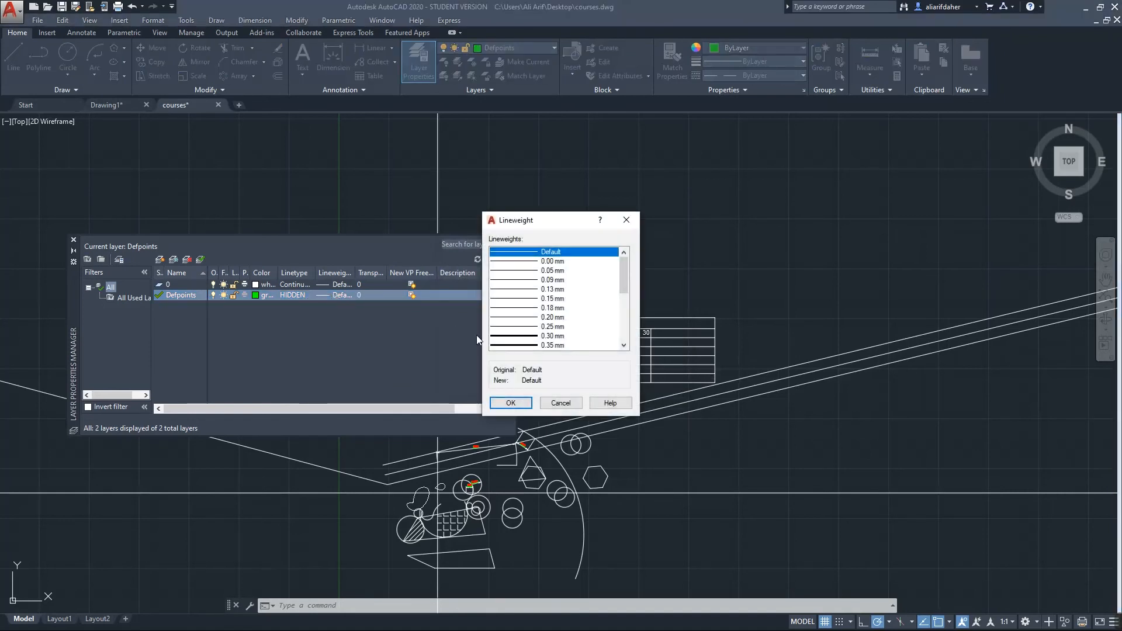
pyautogui.scroll(-5, 517, 349)
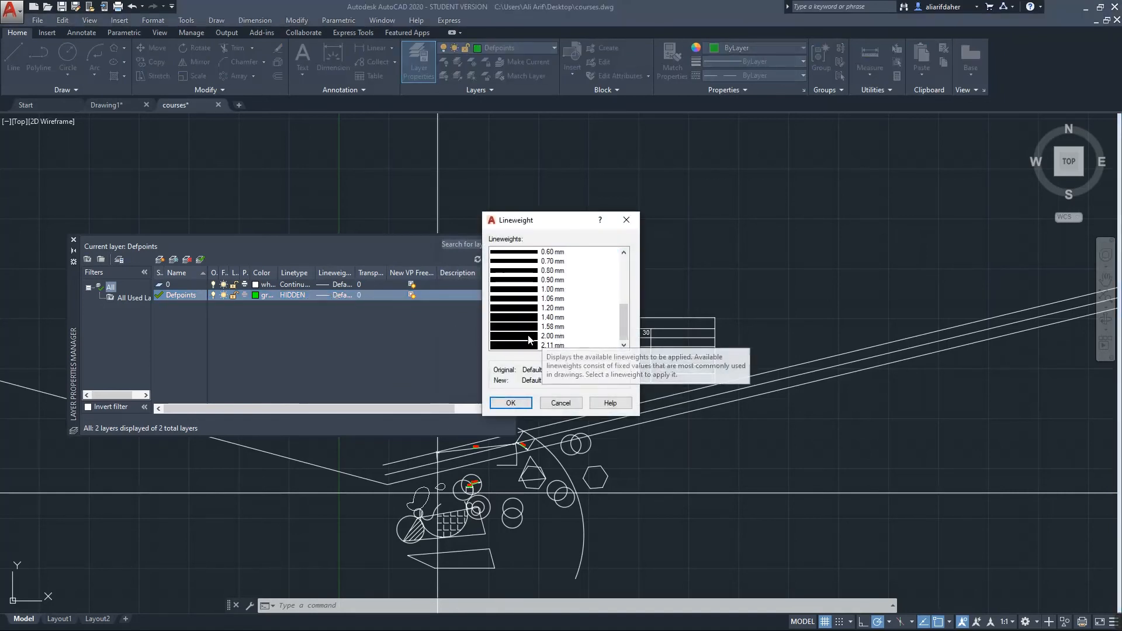
pyautogui.click(531, 337)
pyautogui.click(522, 408)
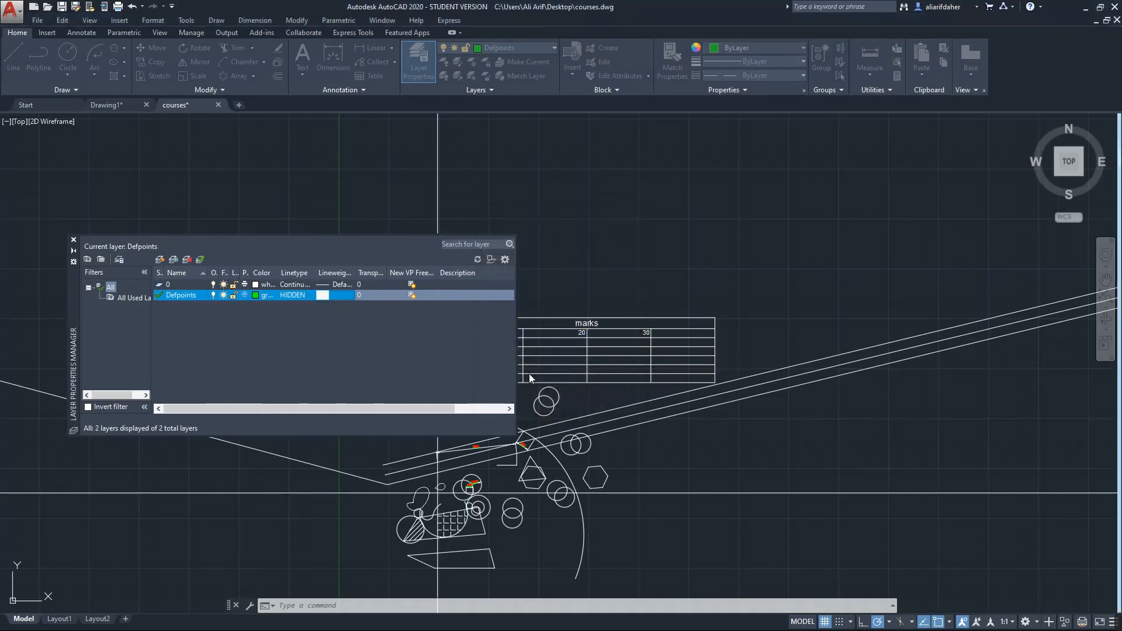
# Set Defpoints transparency to 90 and select the marks table
pyautogui.click(363, 297)
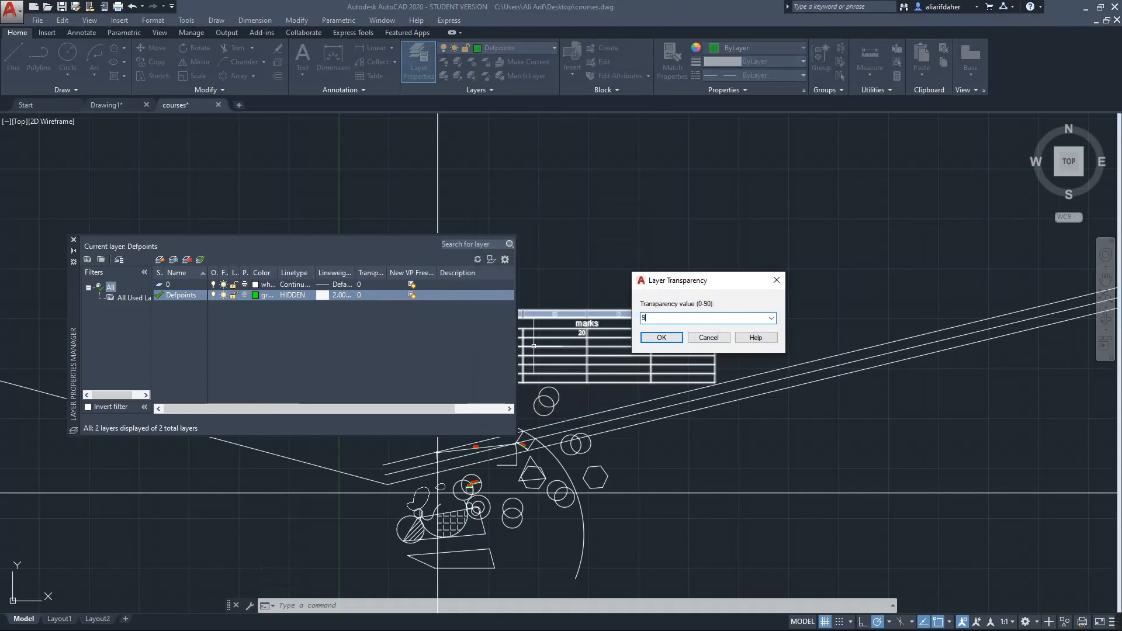
pyautogui.click(660, 337)
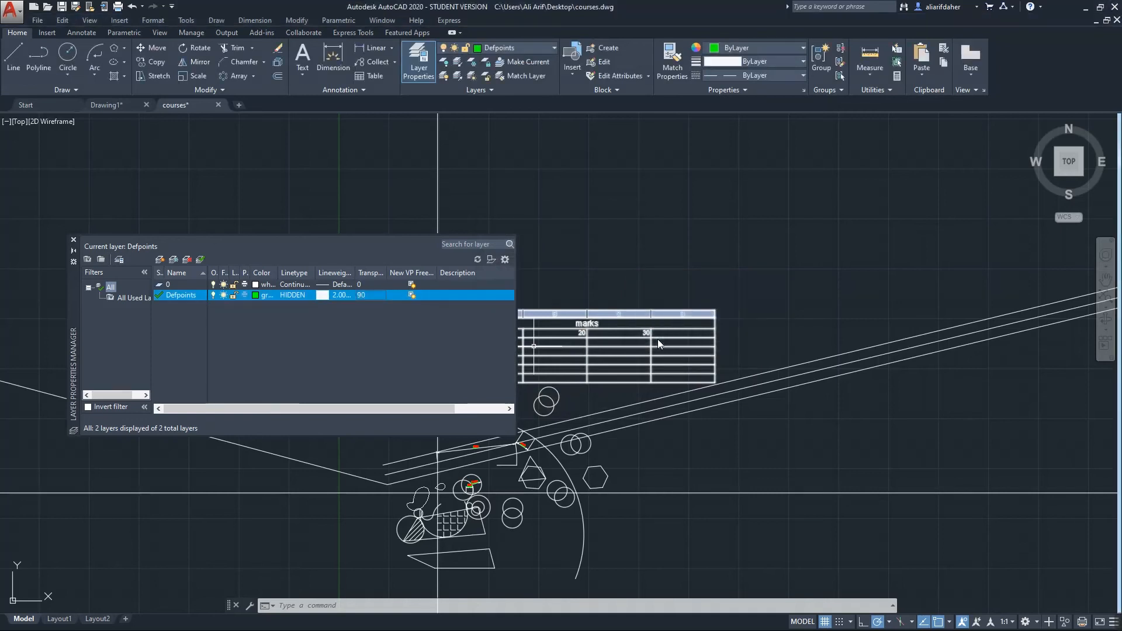
pyautogui.moveTo(762, 342); pyautogui.dragTo(830, 357, button='middle')
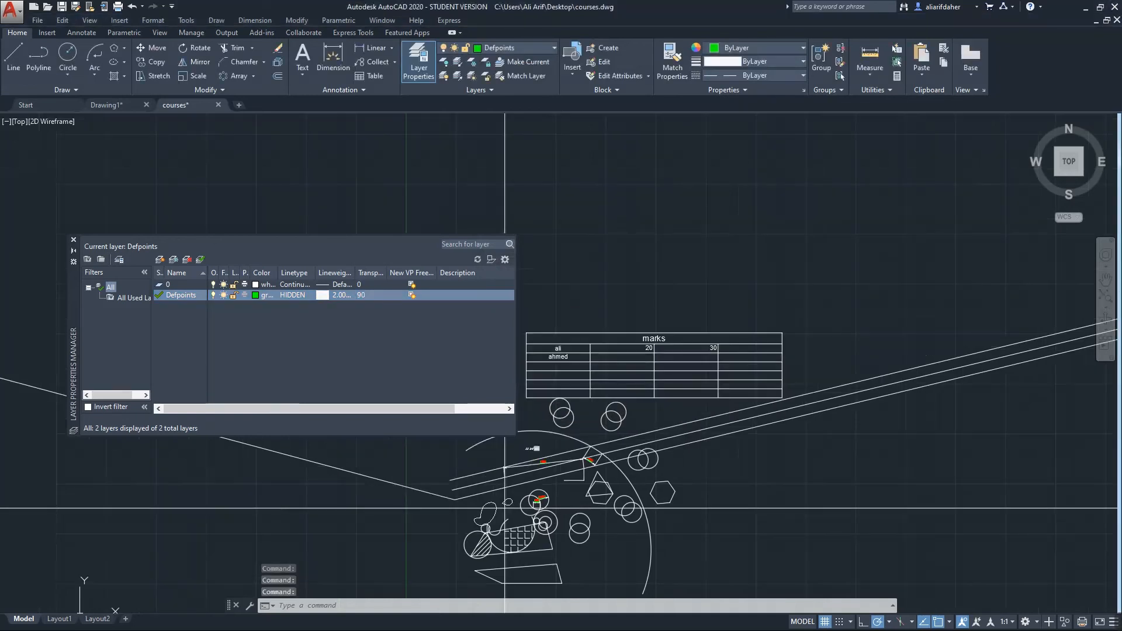
pyautogui.click(744, 287)
pyautogui.click(627, 378)
pyautogui.scroll(4, 666, 380)
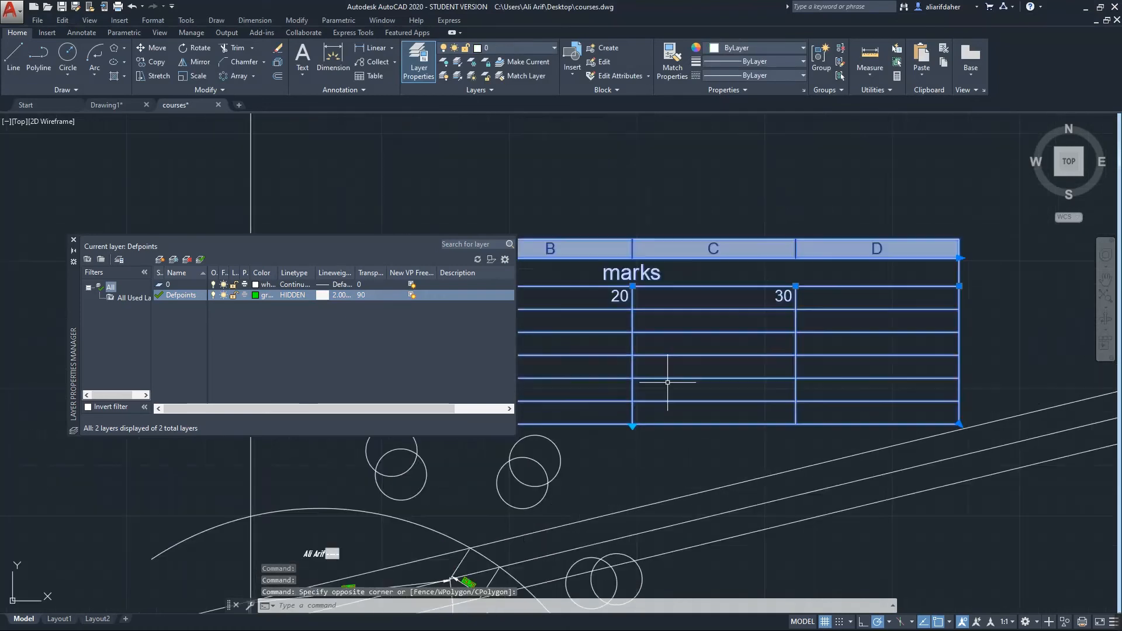
# Move the marks table onto Defpoints, then reopen that layer's transparency setting
pyautogui.click(491, 48)
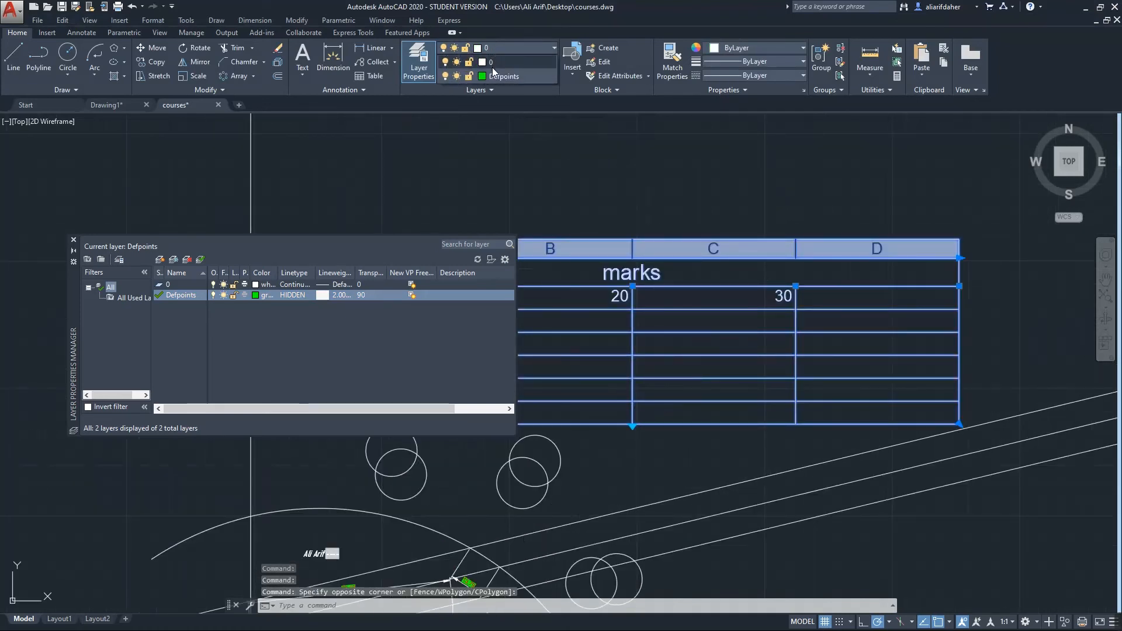
pyautogui.click(492, 76)
pyautogui.moveTo(643, 306); pyautogui.dragTo(659, 333, button='middle')
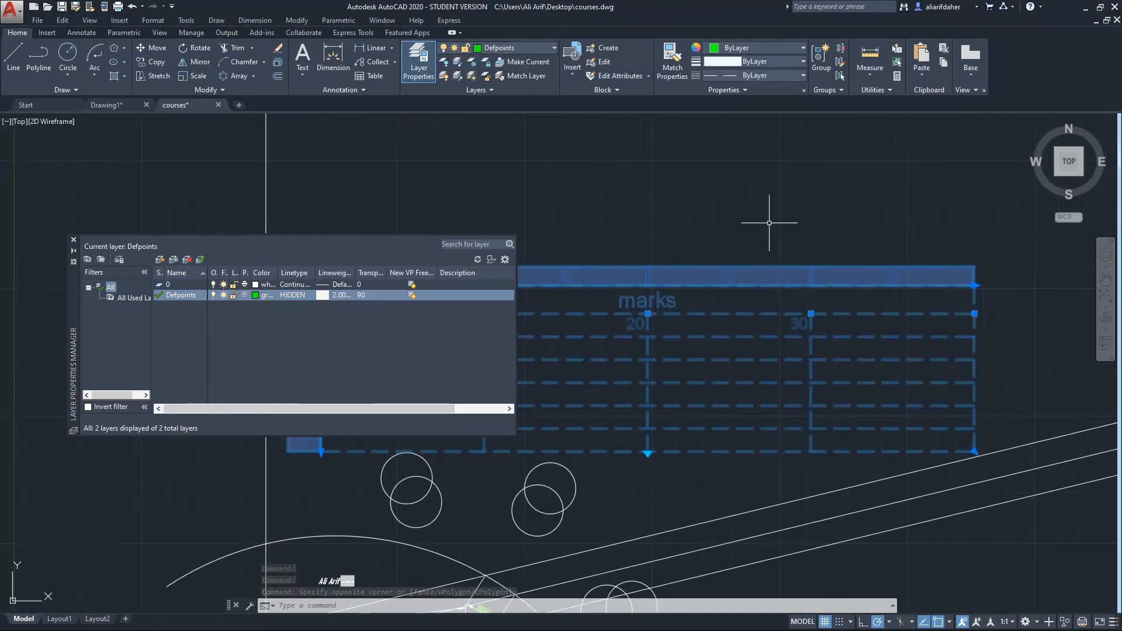
pyautogui.press('Escape')
pyautogui.scroll(-1, 756, 366)
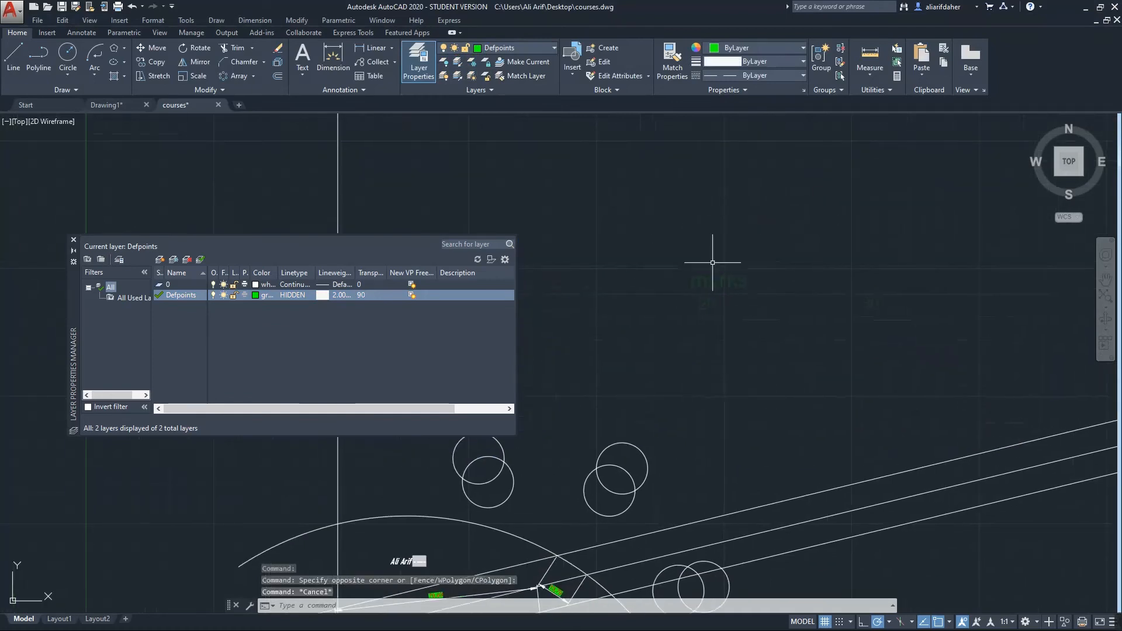
pyautogui.scroll(-2, 751, 318)
pyautogui.scroll(3, 758, 271)
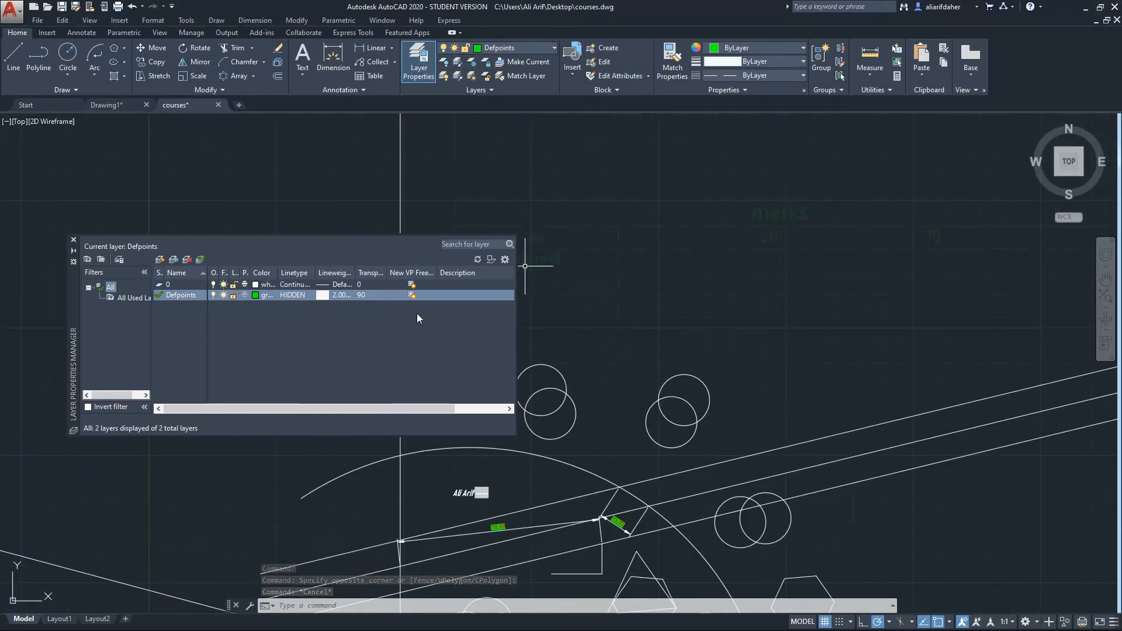
pyautogui.click(365, 295)
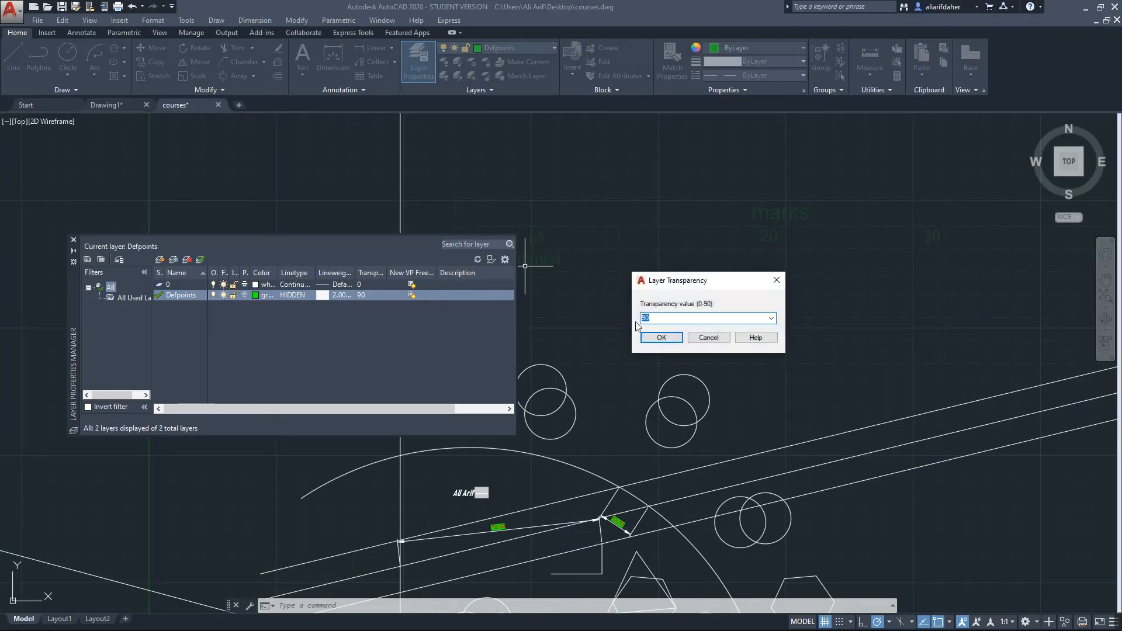
# Reset Defpoints transparency to 0 and add an empty layer filter named Group Filter1
pyautogui.click(649, 338)
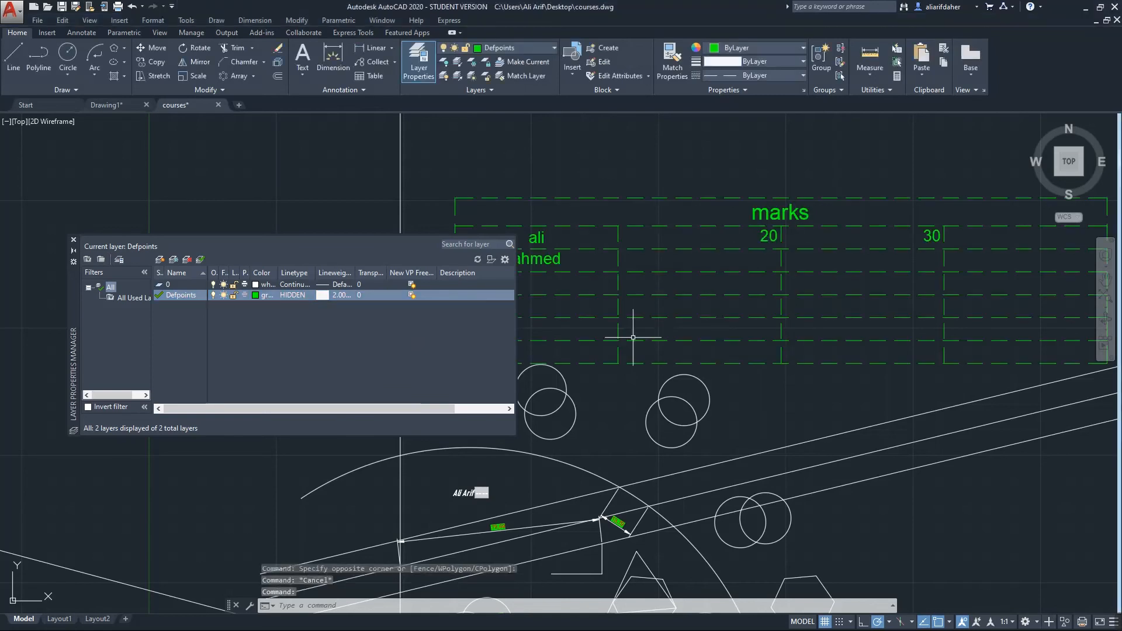
pyautogui.scroll(-3, 709, 418)
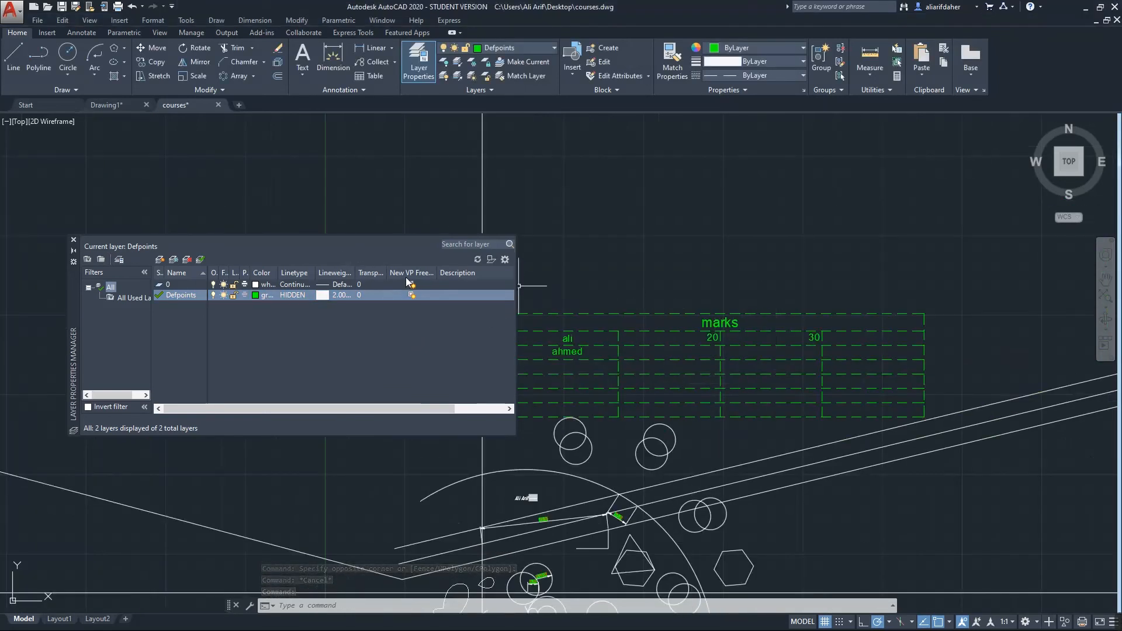
pyautogui.click(101, 262)
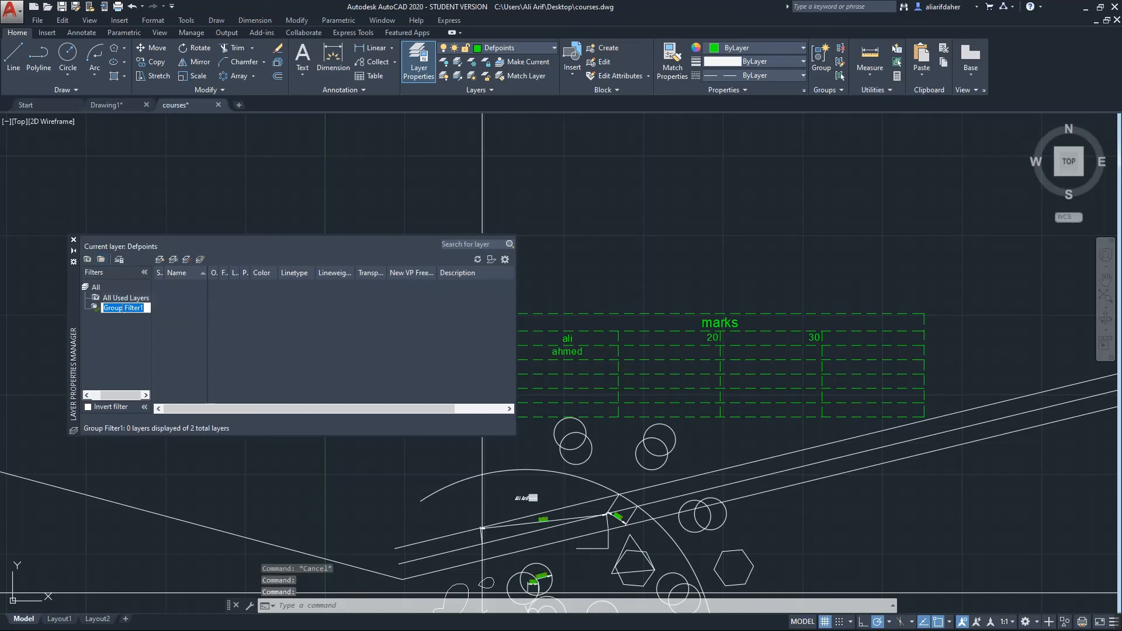
pyautogui.click(119, 299)
pyautogui.click(119, 308)
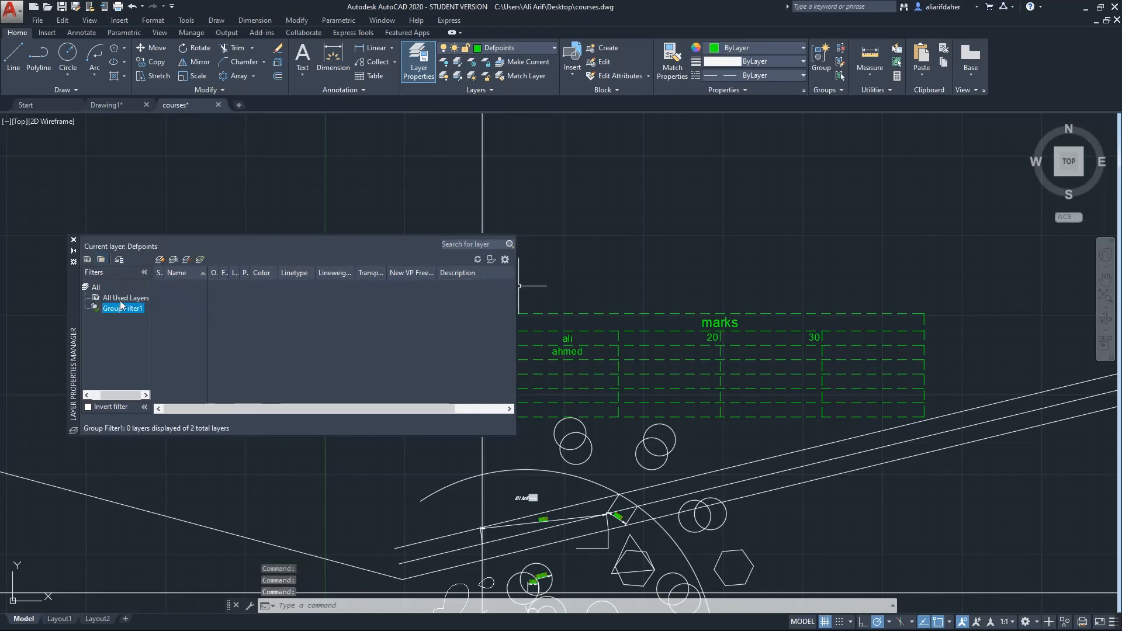
pyautogui.click(121, 298)
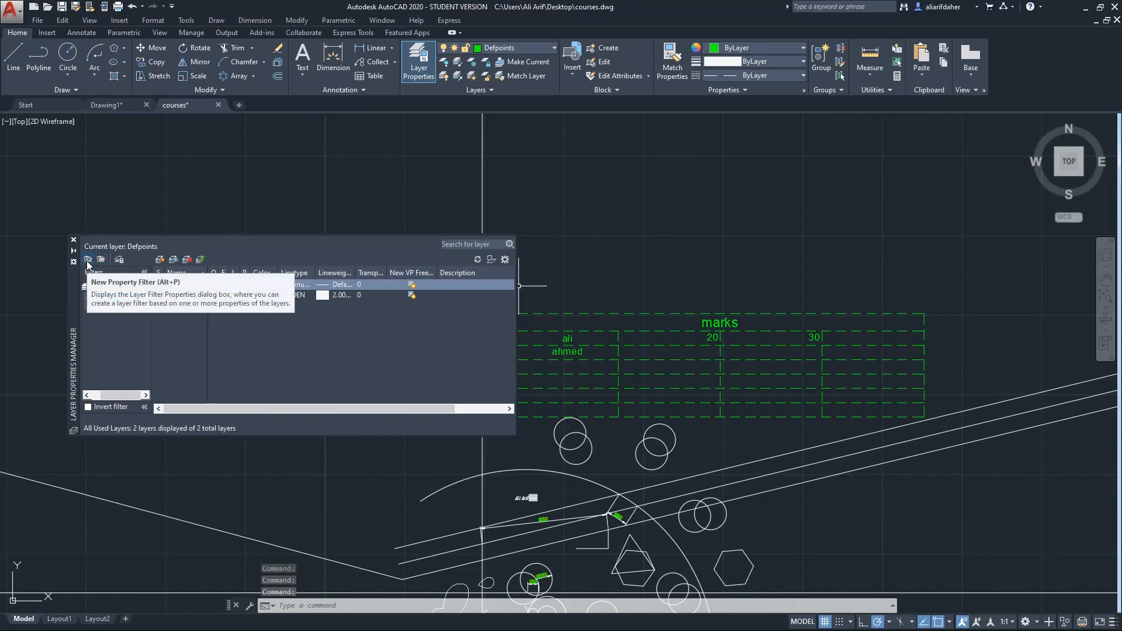
# Start a new property filter, cancel it, and close the Layer Properties Manager
pyautogui.click(87, 260)
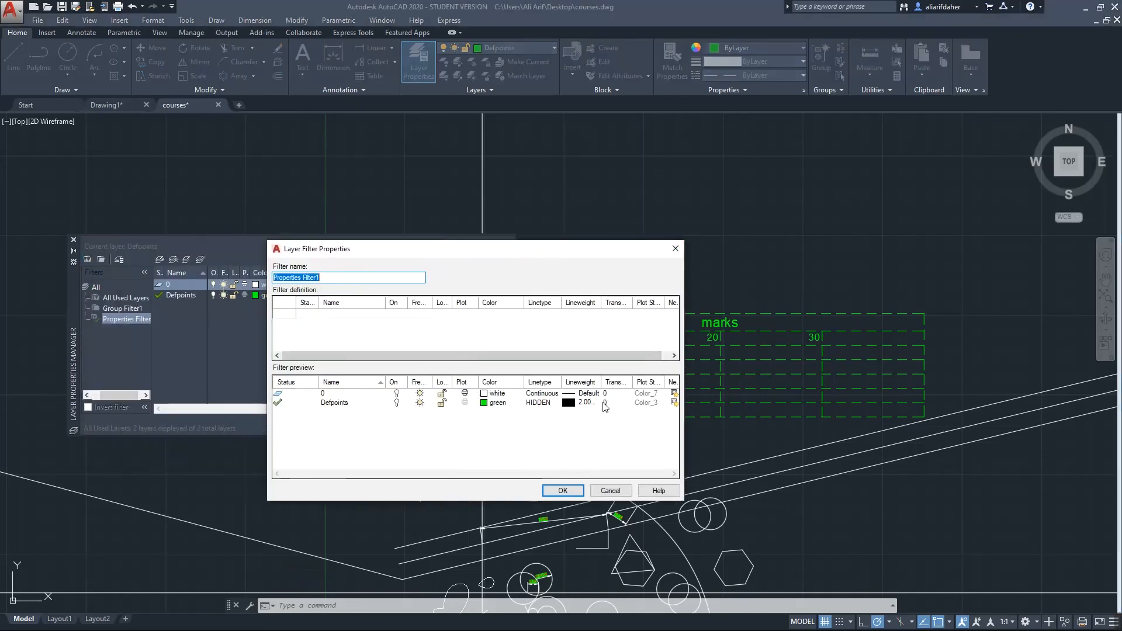
pyautogui.click(675, 248)
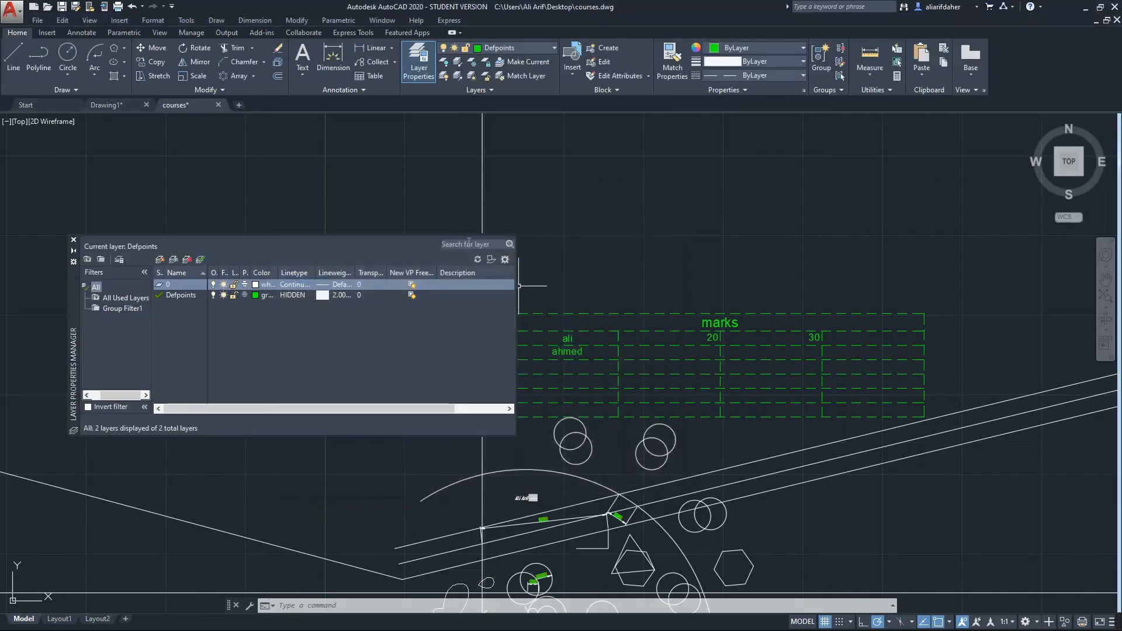
pyautogui.click(73, 240)
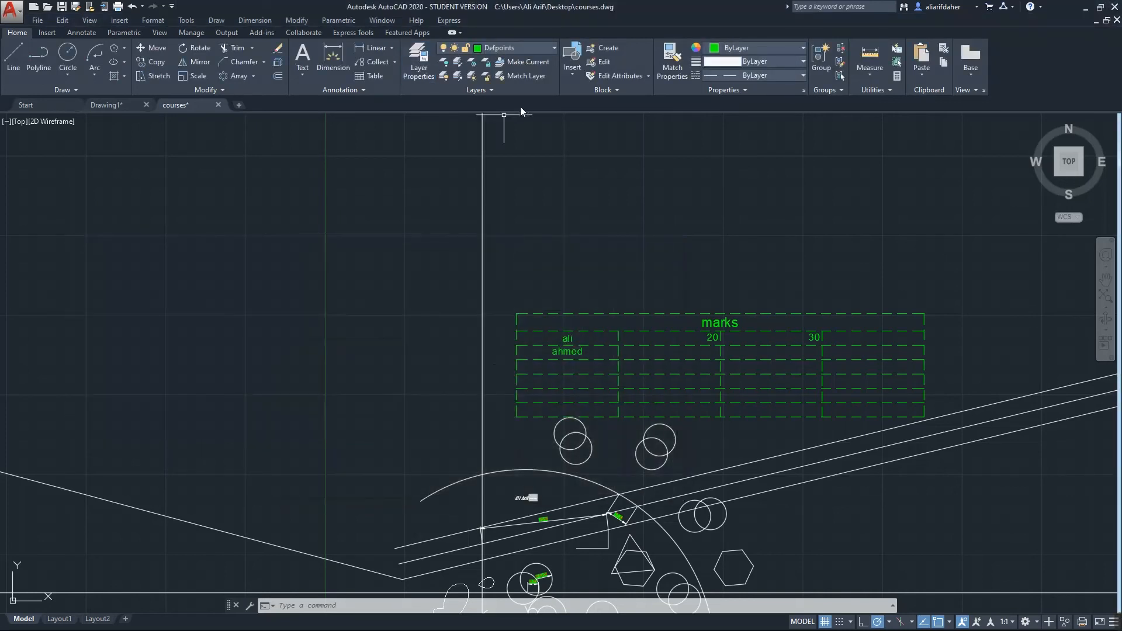
pyautogui.click(576, 76)
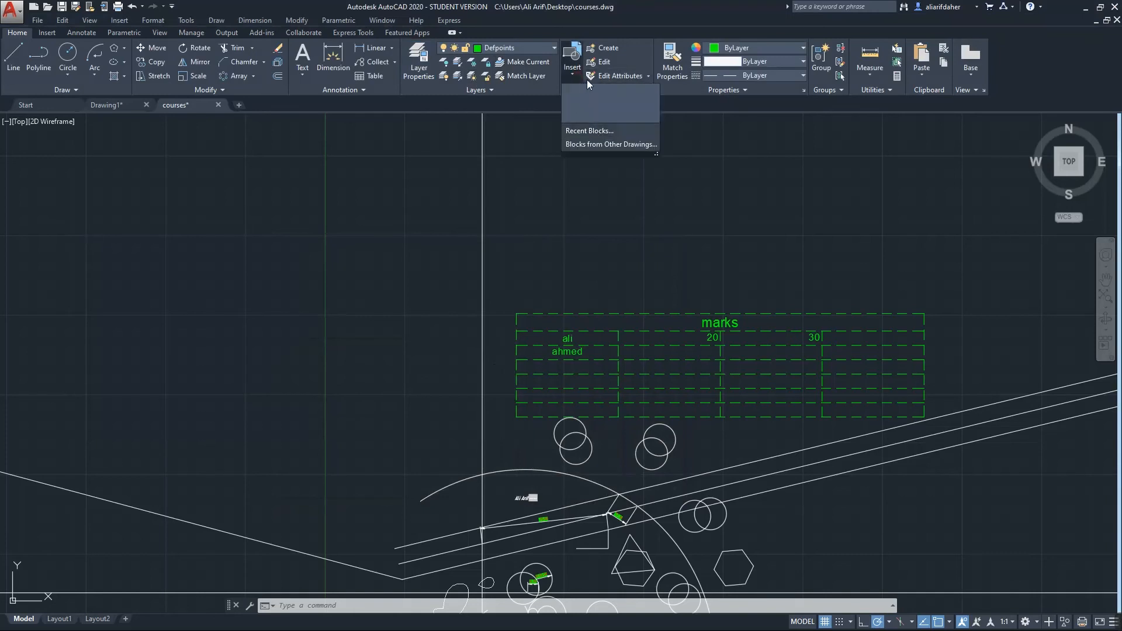
pyautogui.click(612, 48)
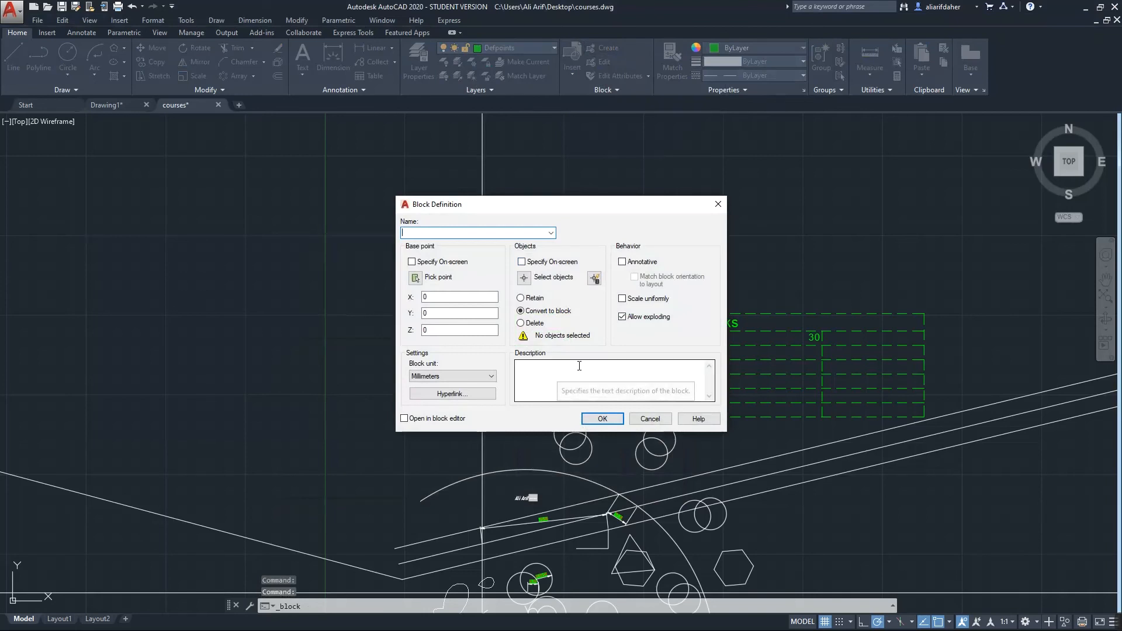
pyautogui.click(602, 418)
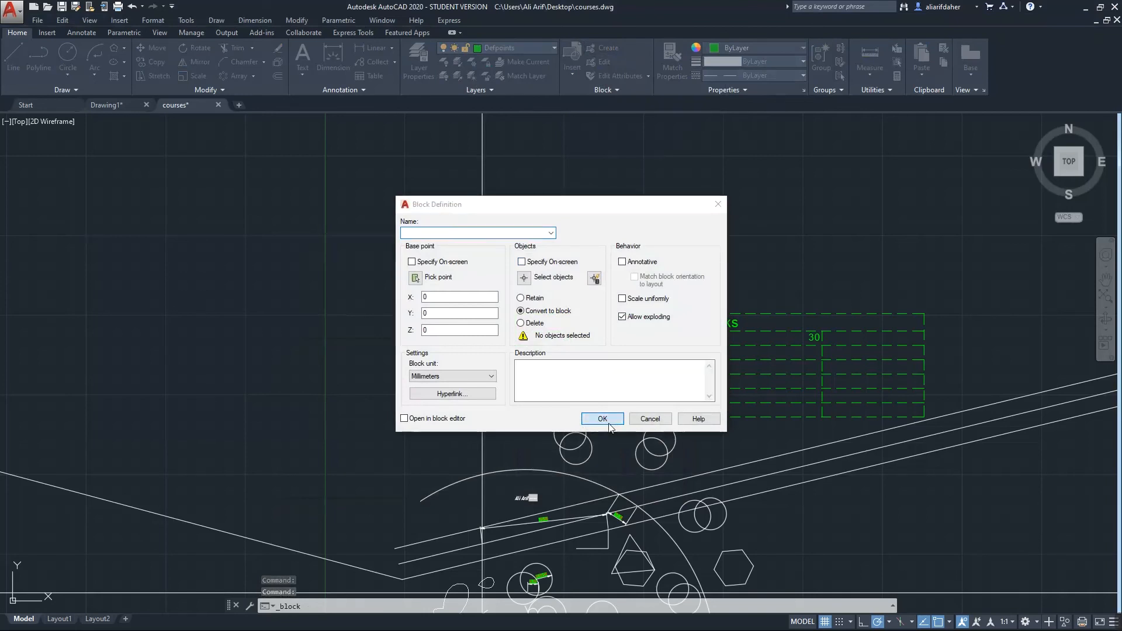
pyautogui.click(634, 321)
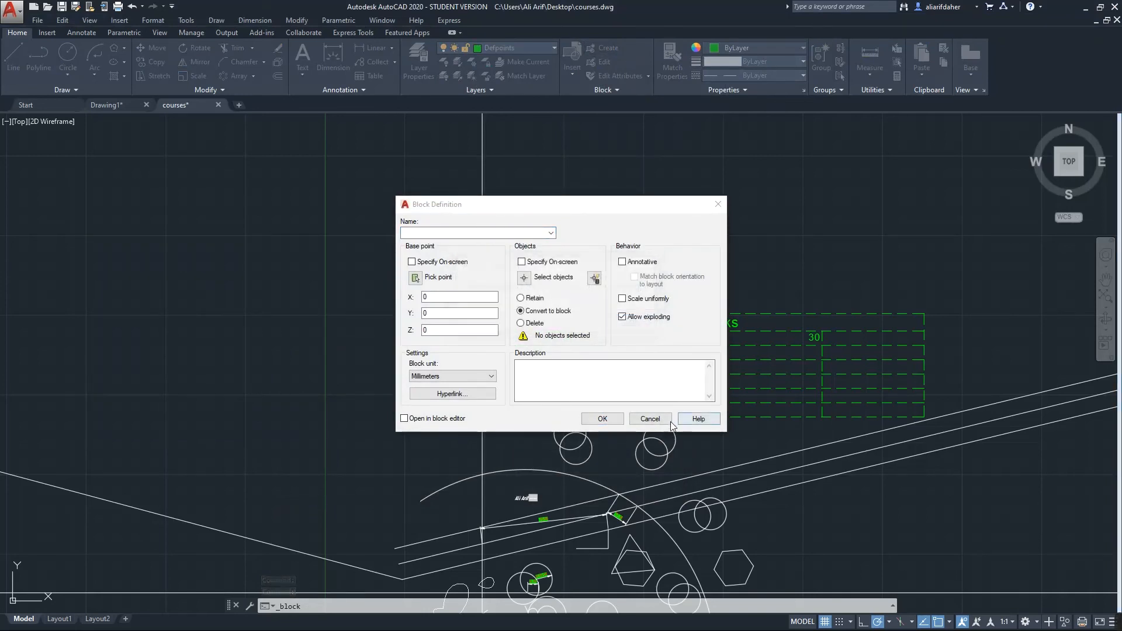
pyautogui.click(653, 419)
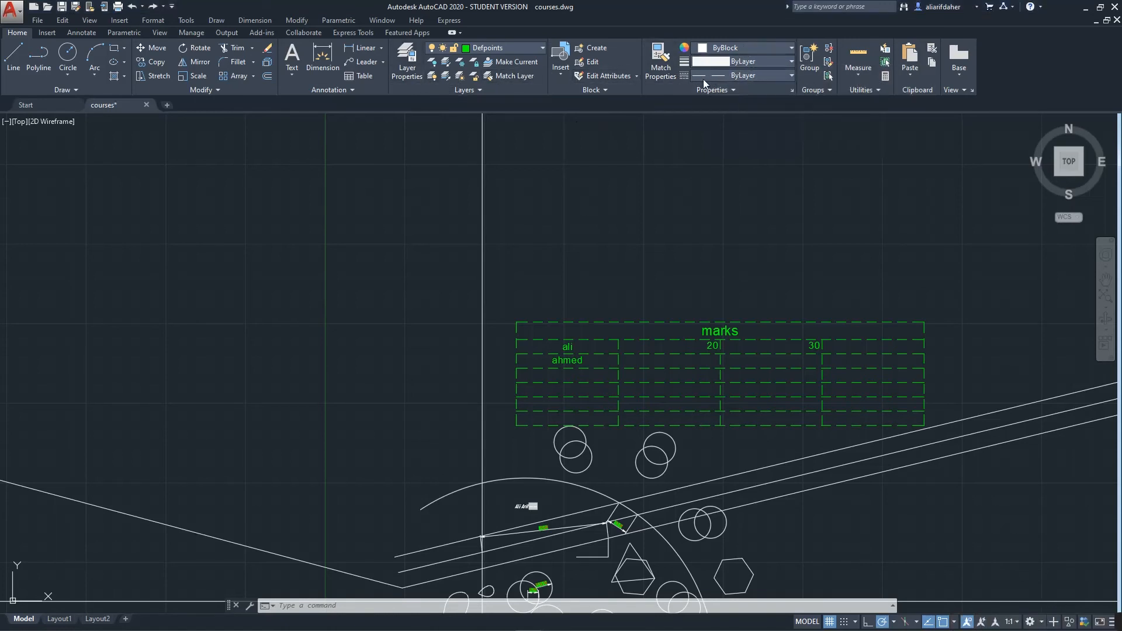
# Try Match Properties with the marks table as source, then cancel it
pyautogui.click(662, 69)
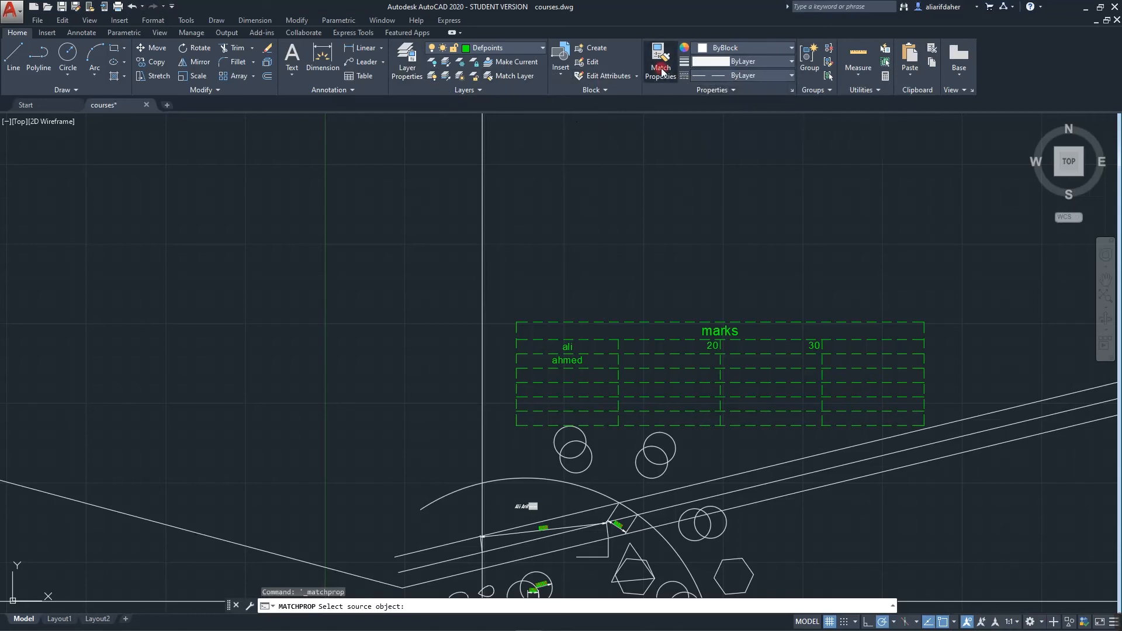
pyautogui.click(663, 69)
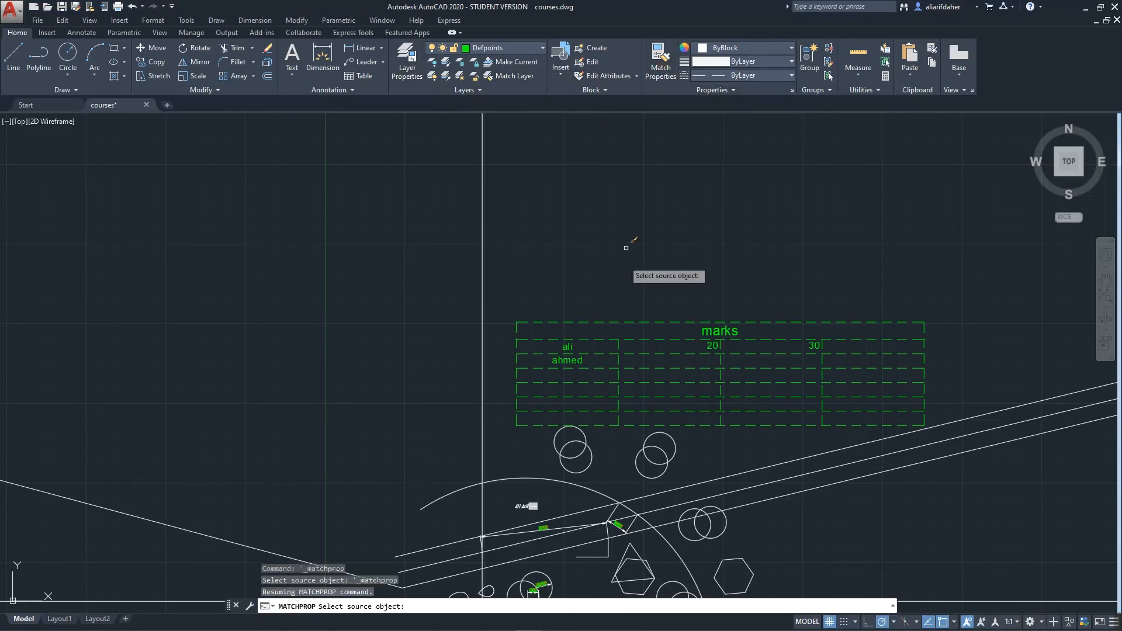
pyautogui.click(743, 49)
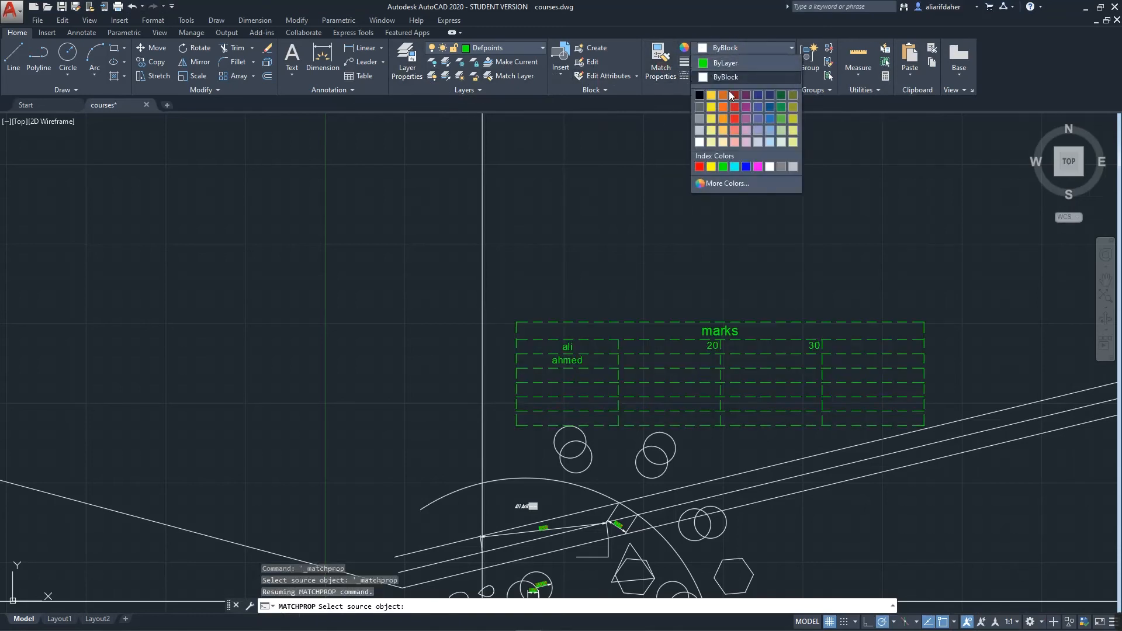
pyautogui.click(729, 75)
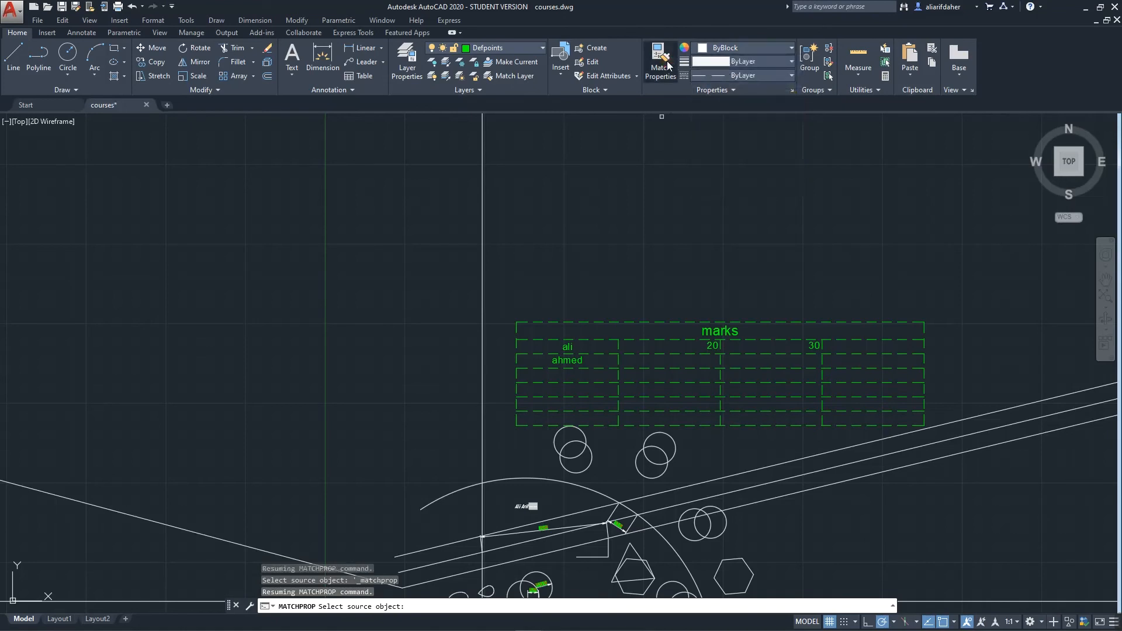
pyautogui.click(579, 341)
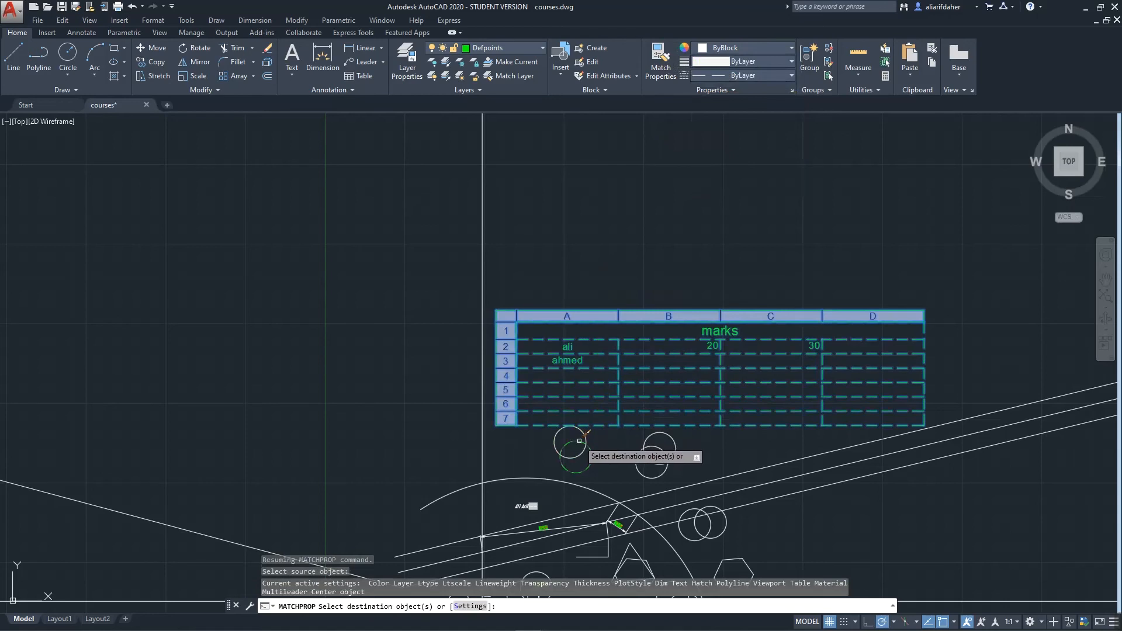
pyautogui.press('Escape')
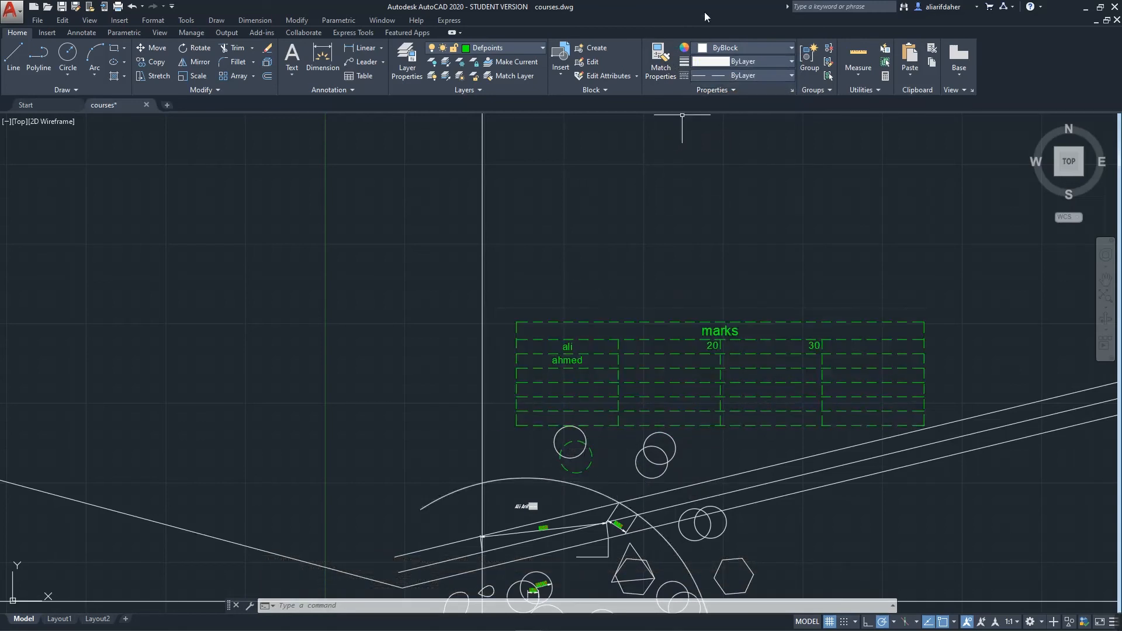
# Match the dashed circle's properties onto the marks table, leaving the colour unchanged
pyautogui.click(660, 65)
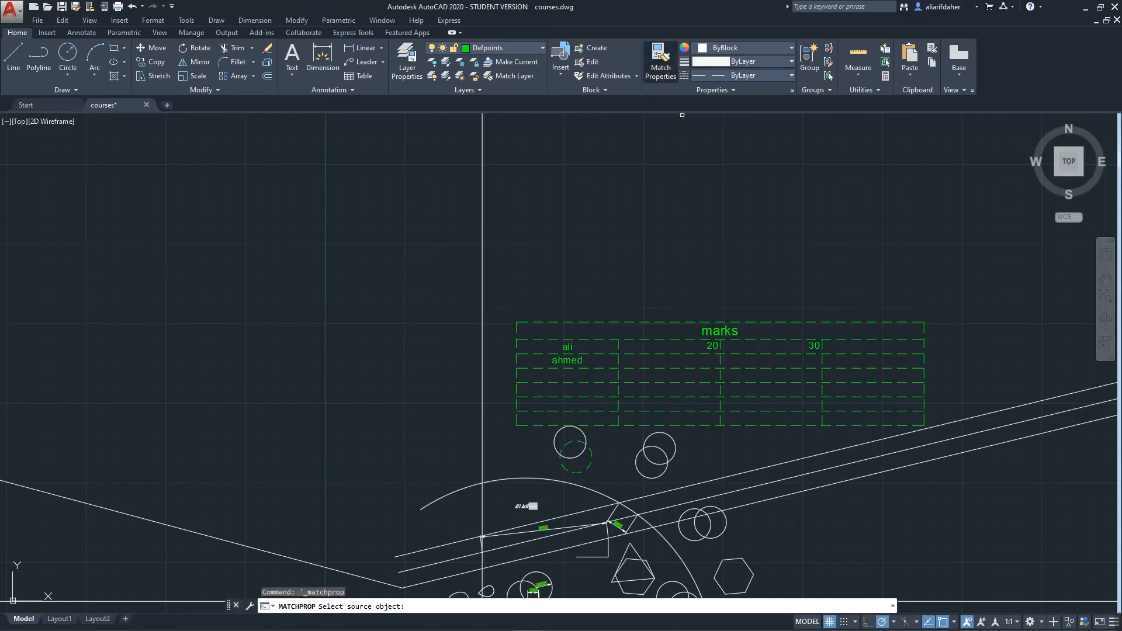
pyautogui.click(636, 469)
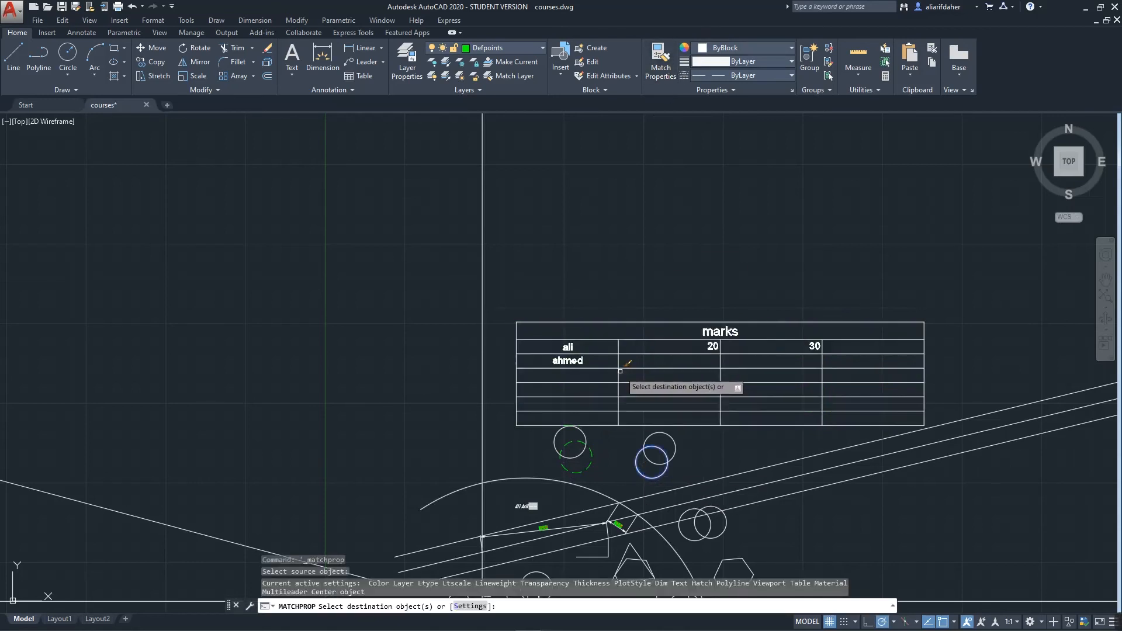
pyautogui.click(621, 370)
pyautogui.press('Return')
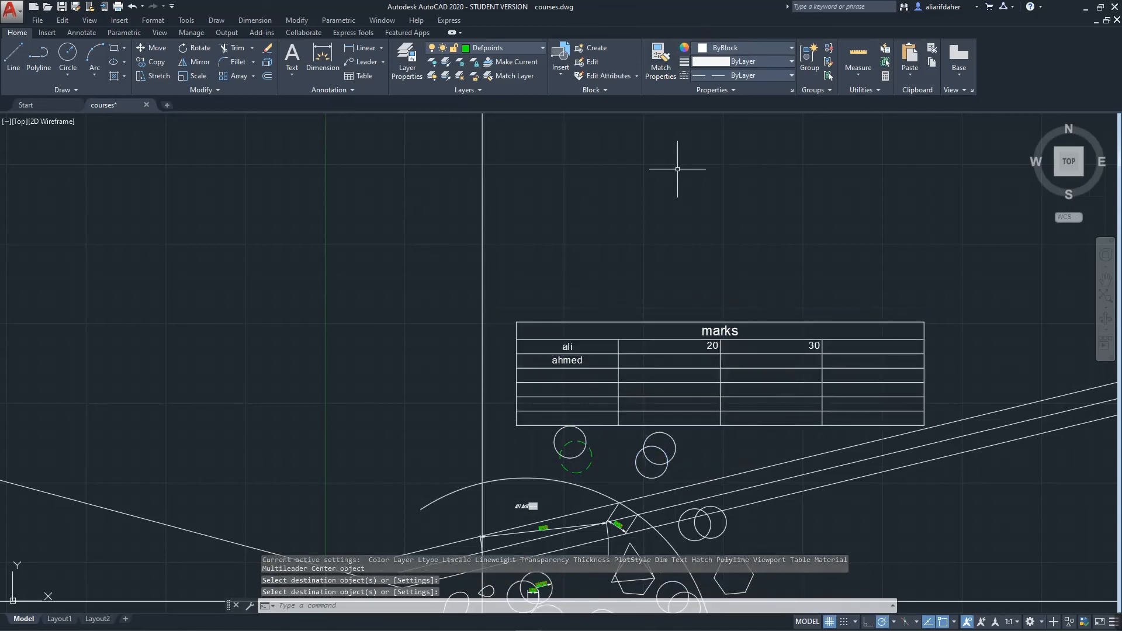
pyautogui.click(735, 48)
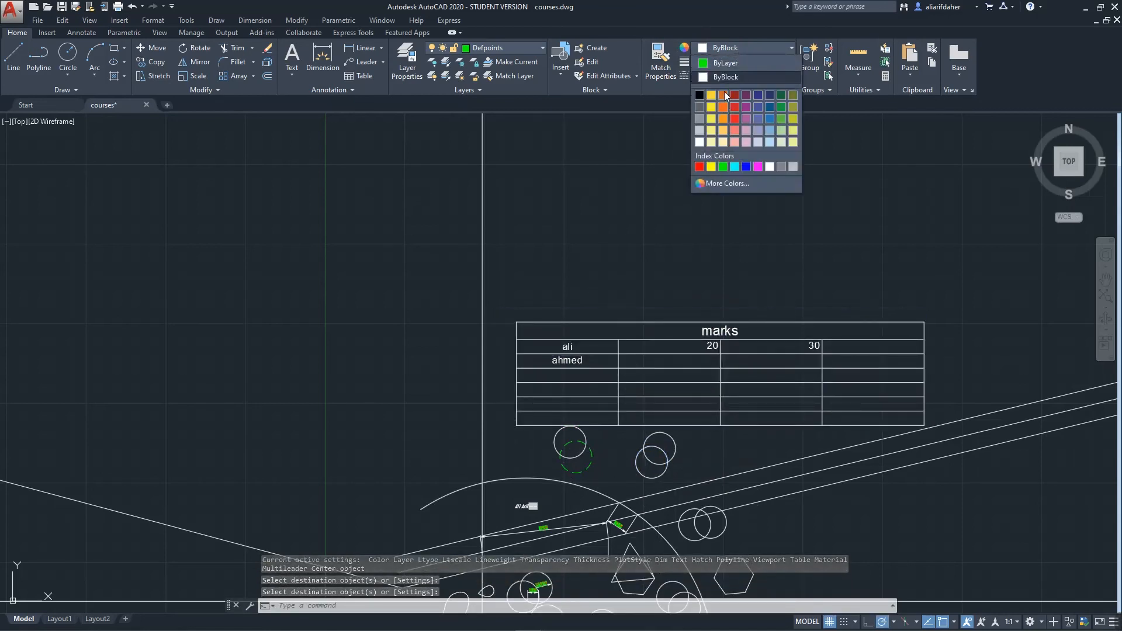
pyautogui.click(752, 30)
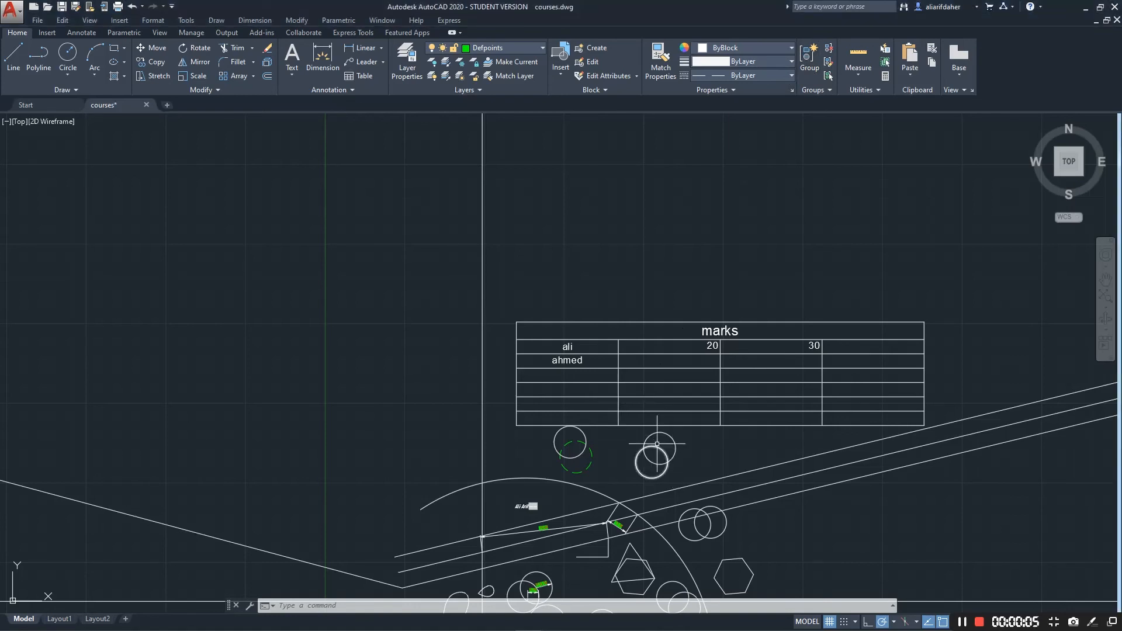
# Select the circles and the marks table, enable Group Selection, and group them
pyautogui.click(621, 286)
pyautogui.click(672, 470)
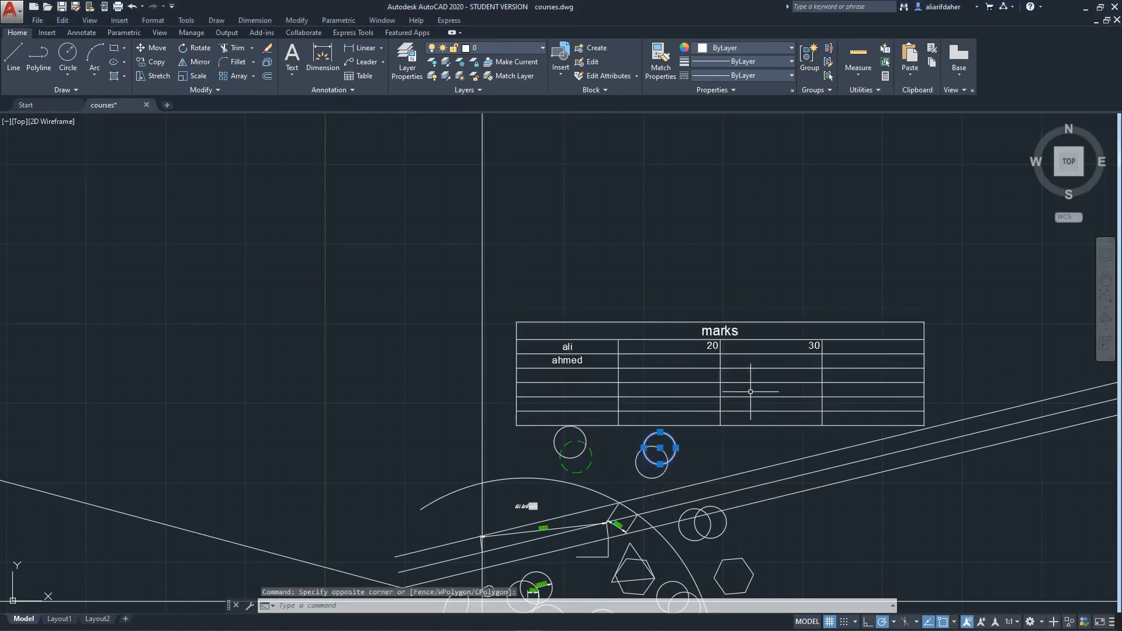
pyautogui.click(681, 470)
pyautogui.click(622, 399)
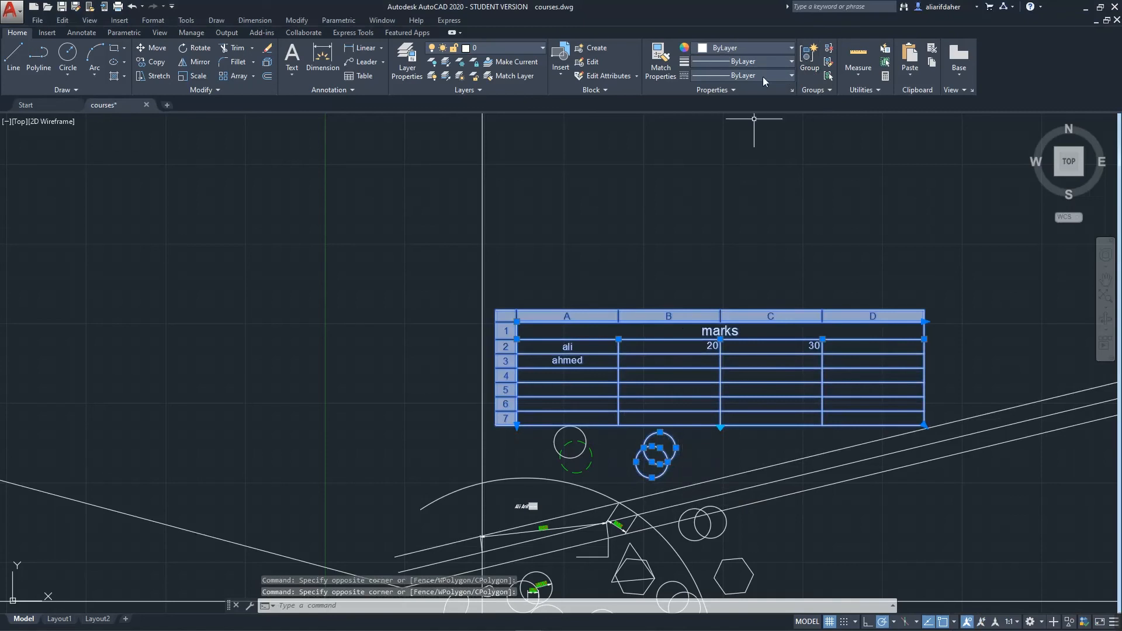
pyautogui.click(828, 77)
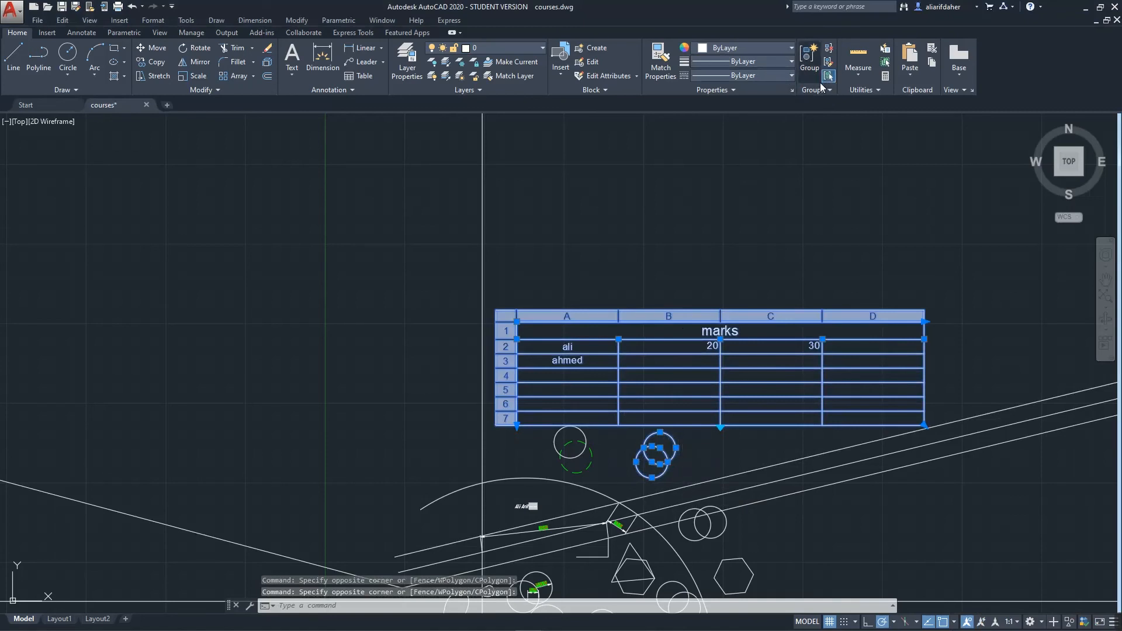
pyautogui.click(816, 68)
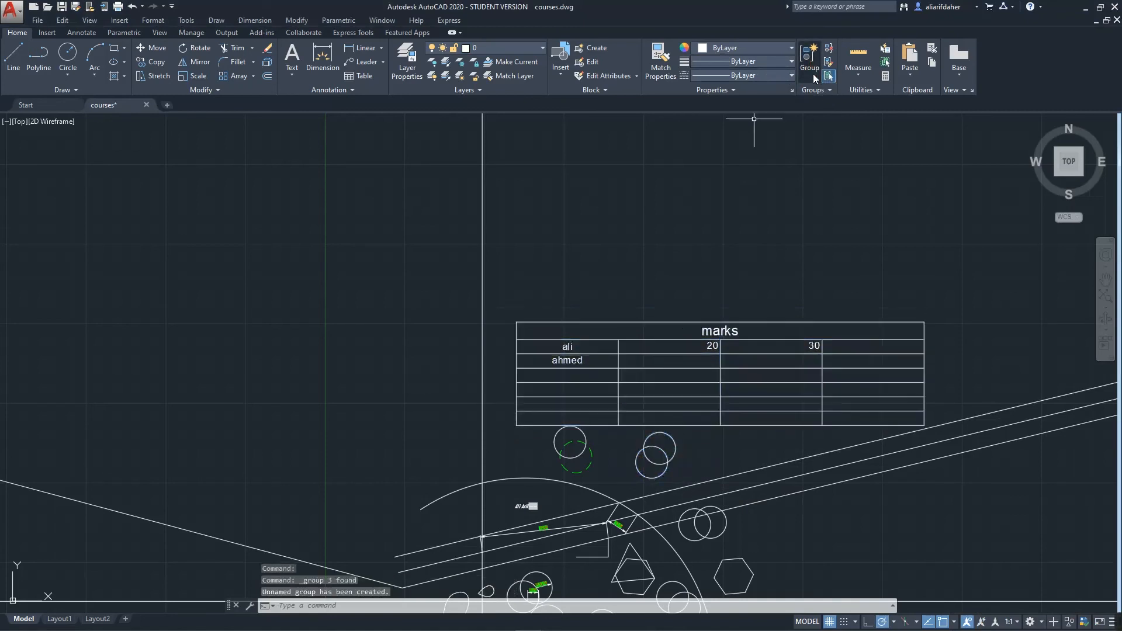
# Move the new group with its grip slightly up and left
pyautogui.click(673, 439)
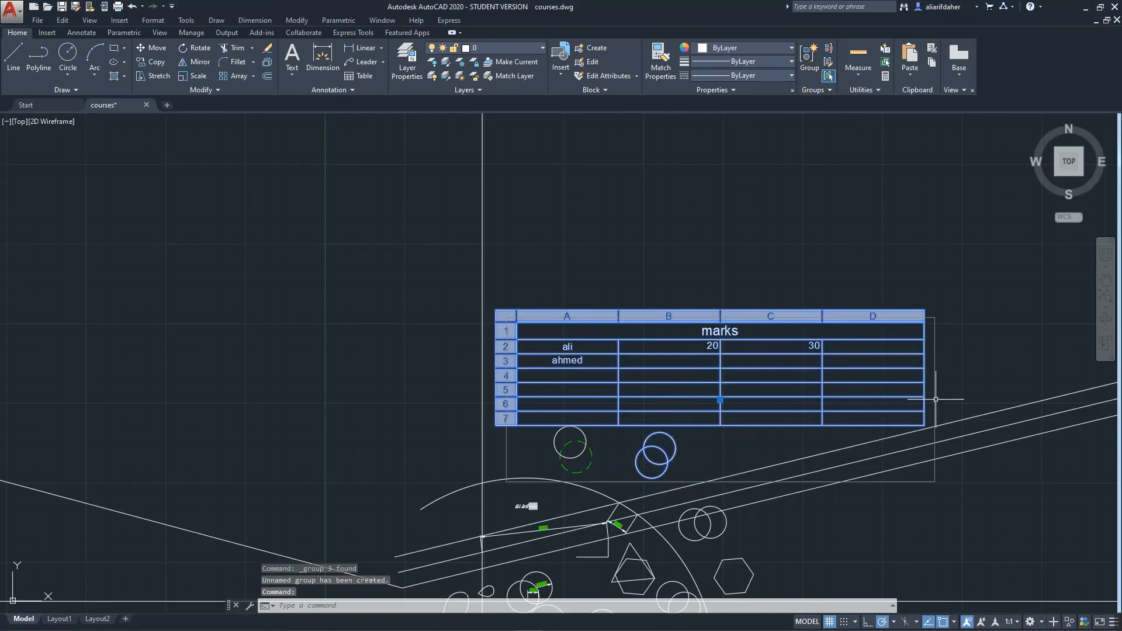
pyautogui.click(721, 403)
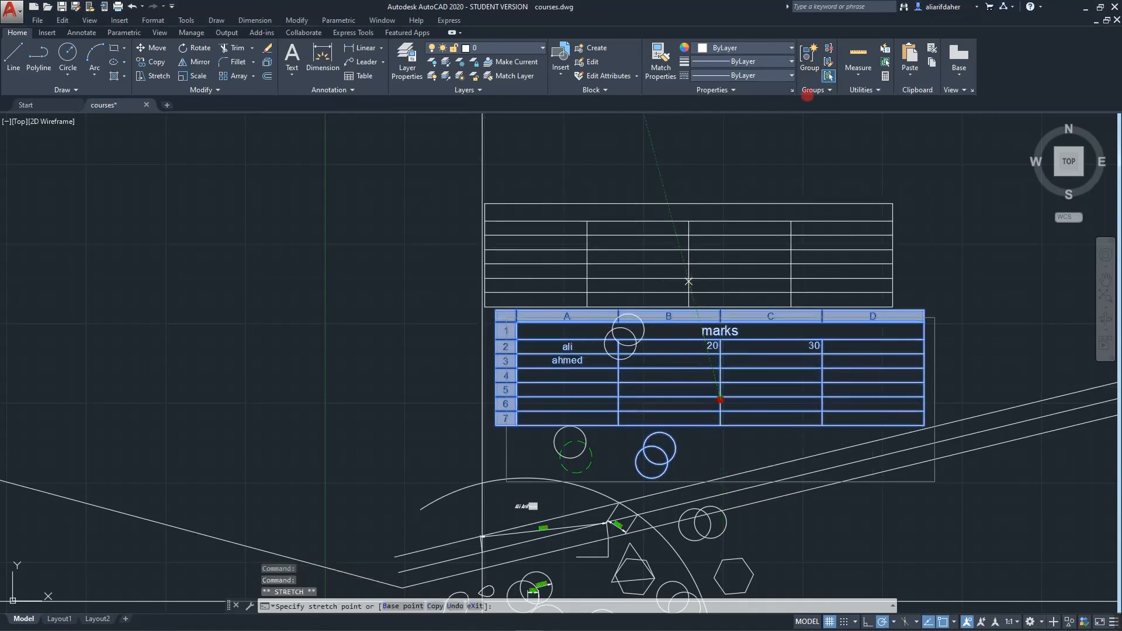
pyautogui.click(689, 281)
pyautogui.click(688, 281)
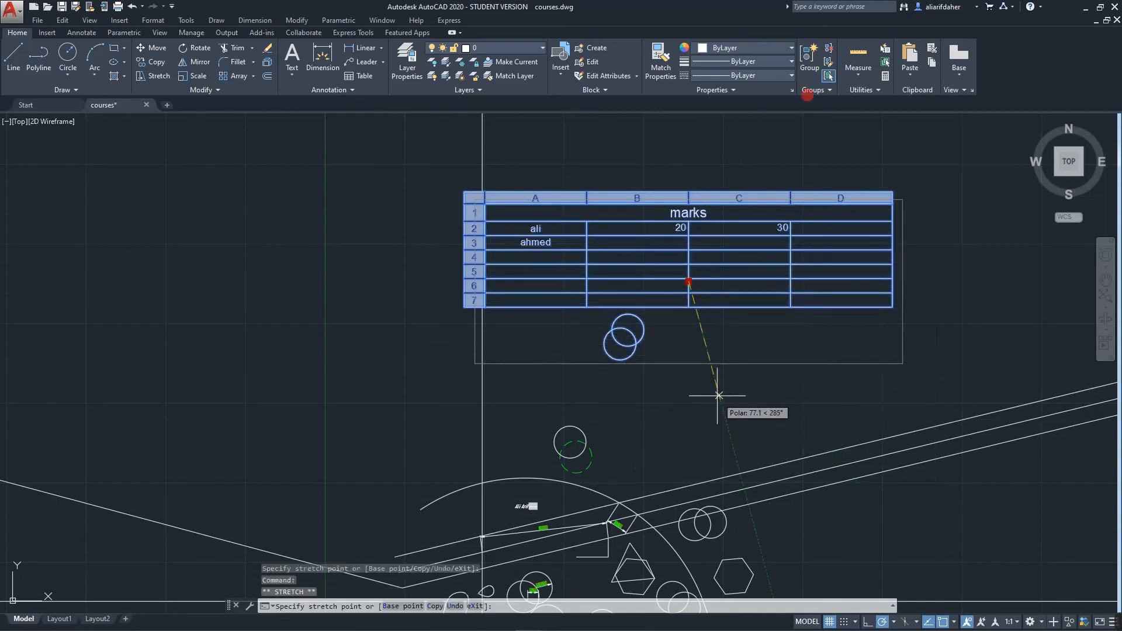
pyautogui.click(707, 386)
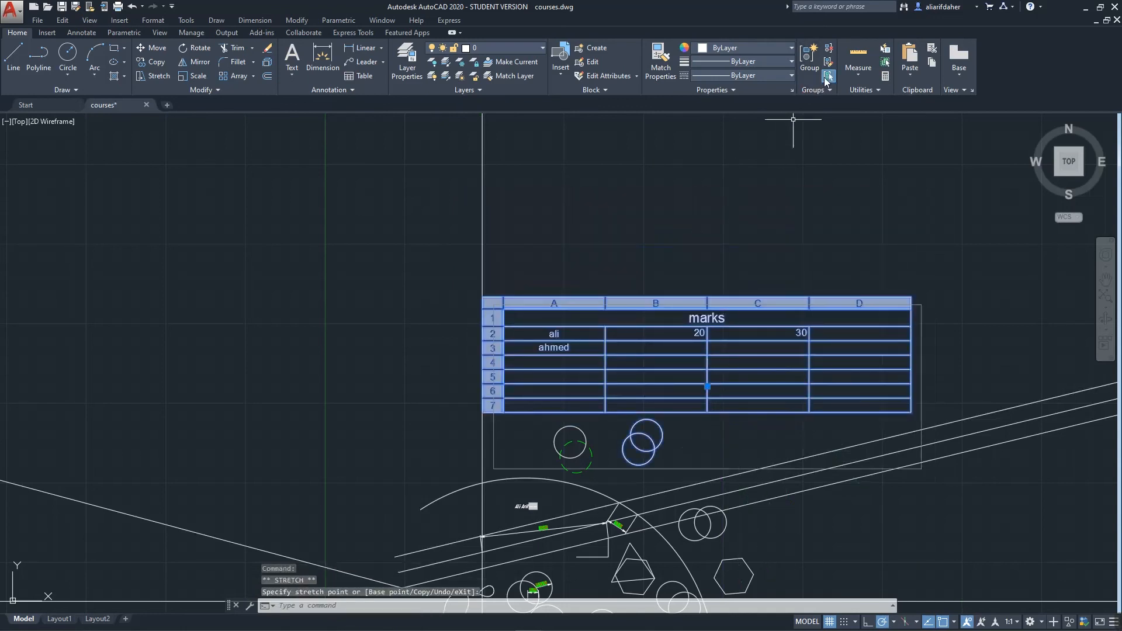
# Turn Group Selection off and make trial selections of the circles, clearing each
pyautogui.click(828, 77)
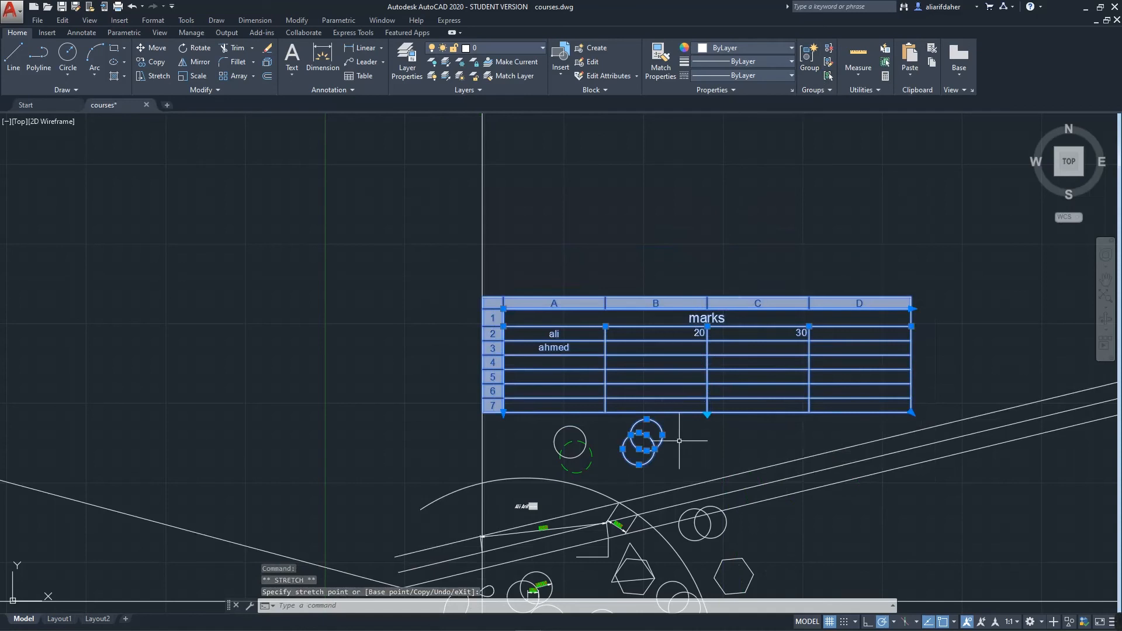
pyautogui.click(679, 440)
pyautogui.click(685, 461)
pyautogui.press('Escape')
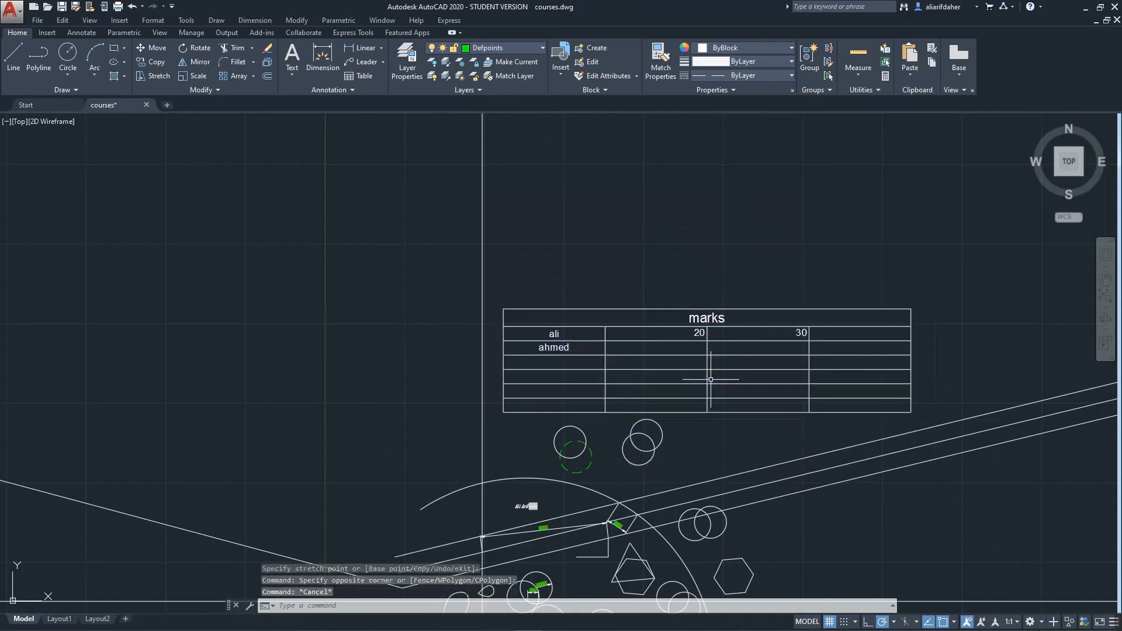
pyautogui.click(659, 434)
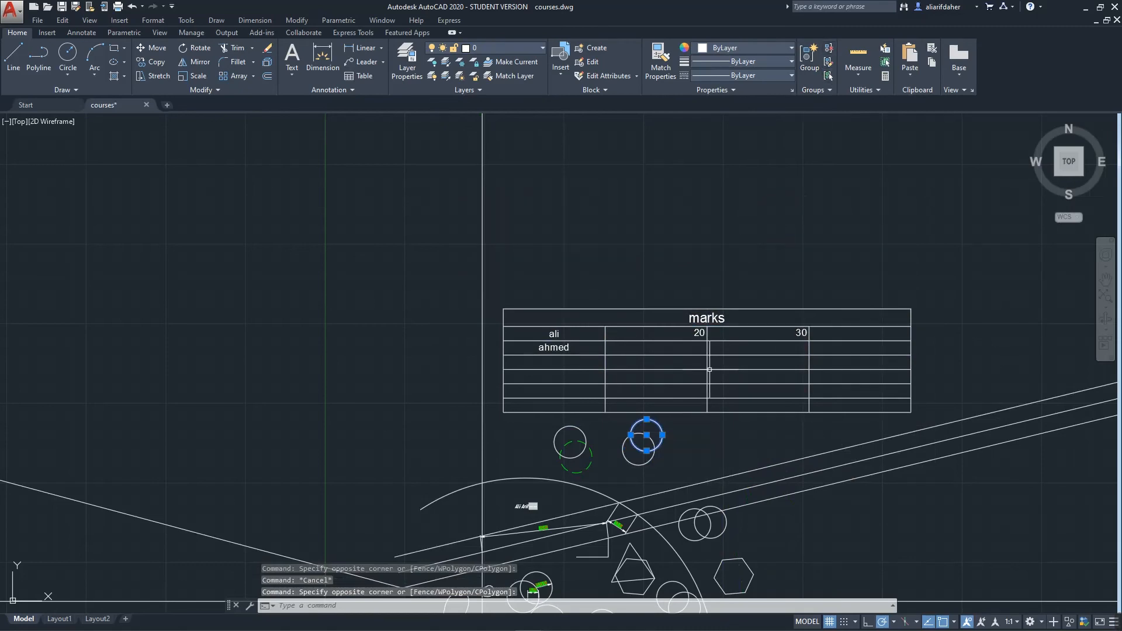
pyautogui.press('Escape')
pyautogui.click(804, 191)
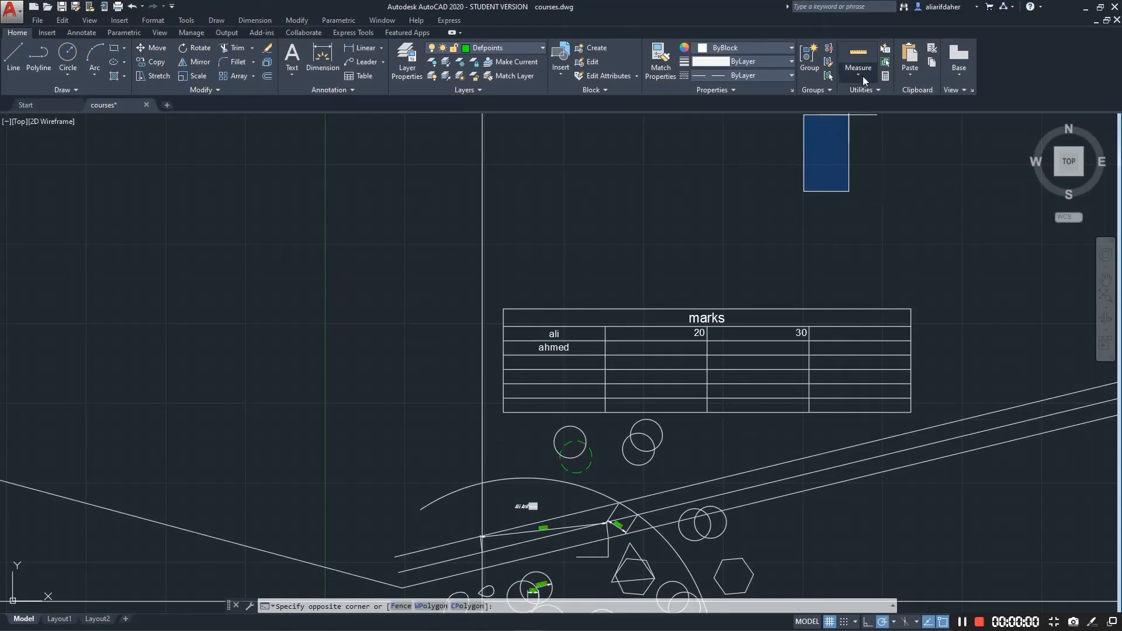
# Measure the lower circle's radius and a two-point distance, both reading 10.0
pyautogui.click(837, 148)
pyautogui.click(854, 74)
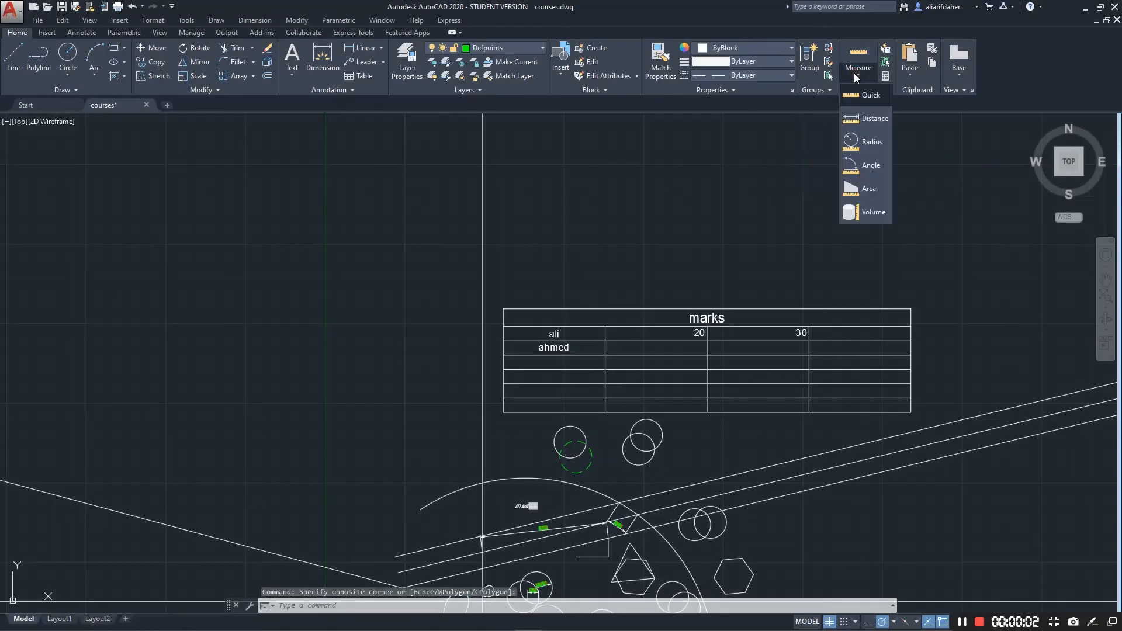
pyautogui.click(871, 142)
pyautogui.click(635, 463)
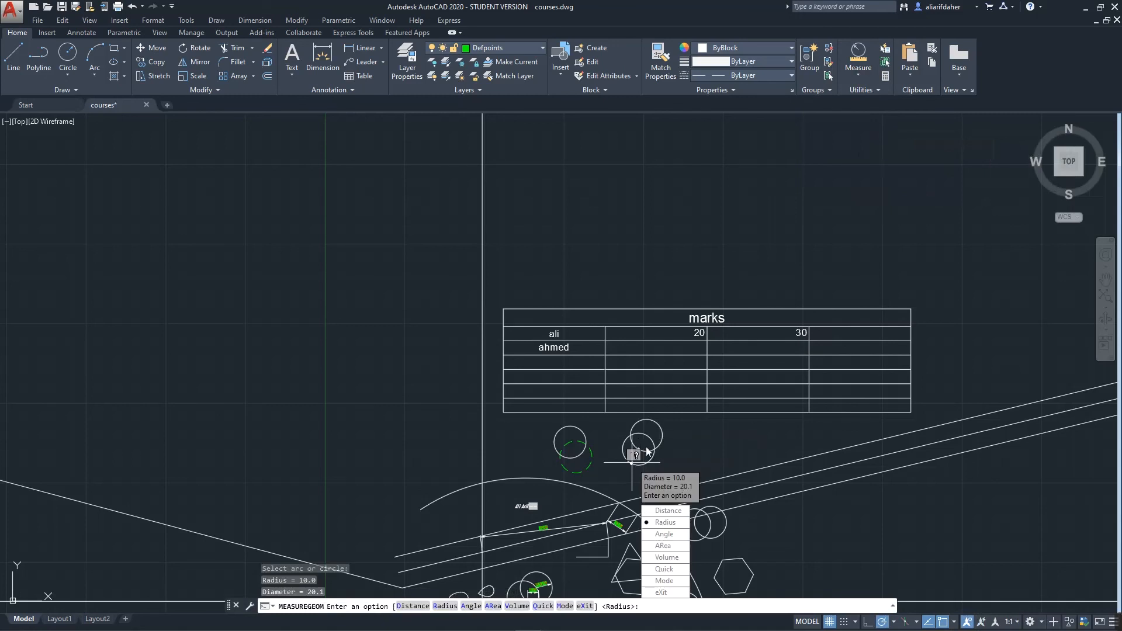
pyautogui.scroll(10, 657, 458)
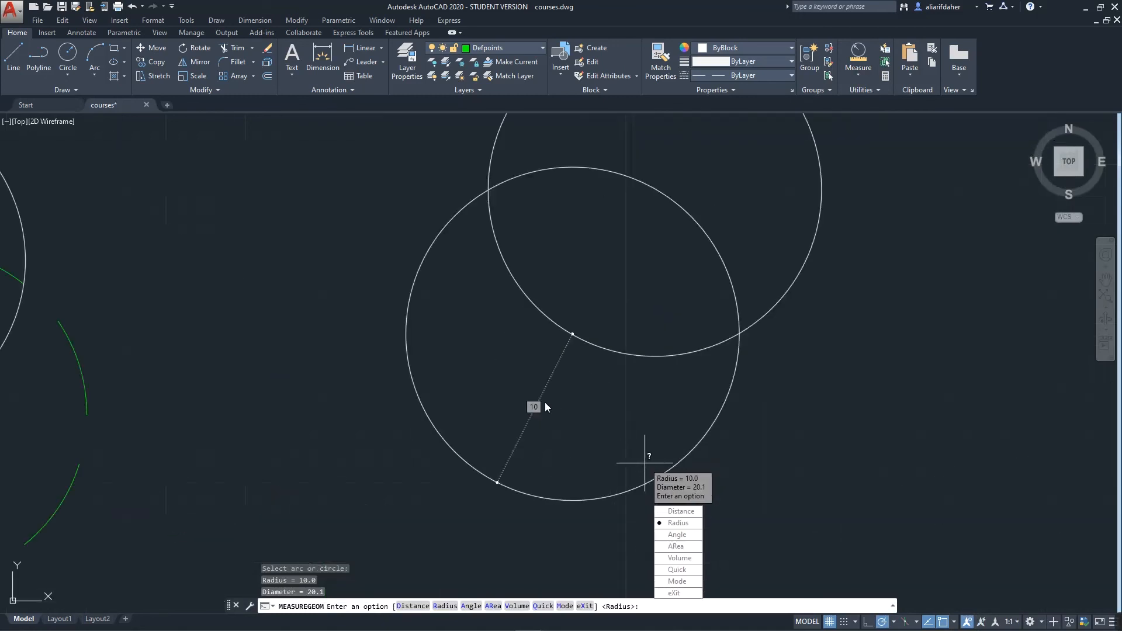
pyautogui.scroll(-4, 509, 442)
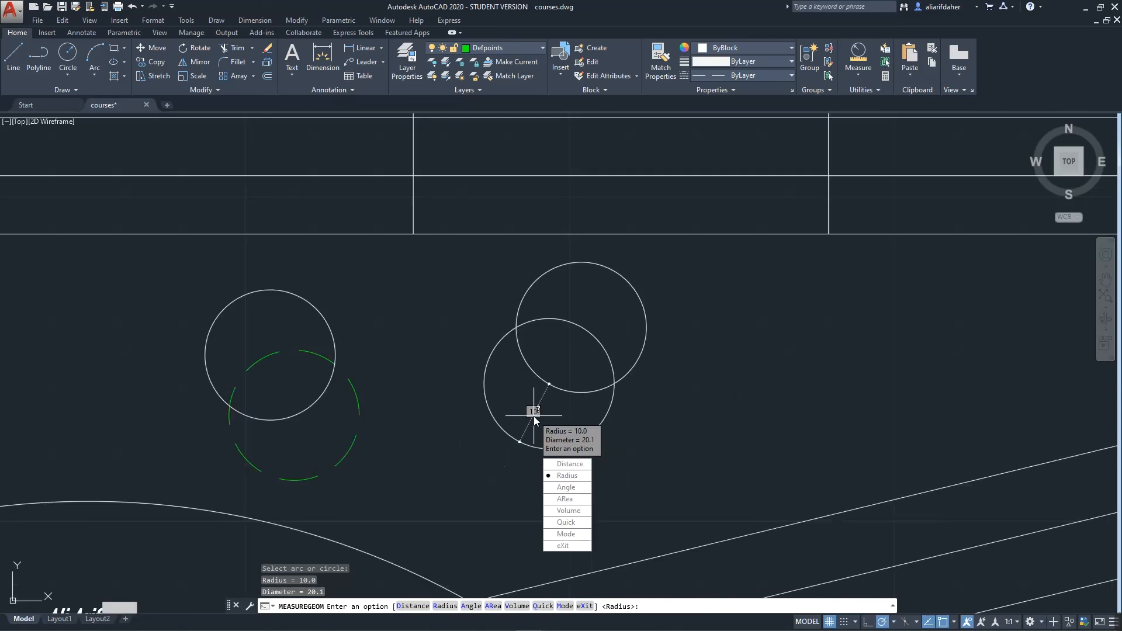
pyautogui.click(567, 464)
pyautogui.click(609, 426)
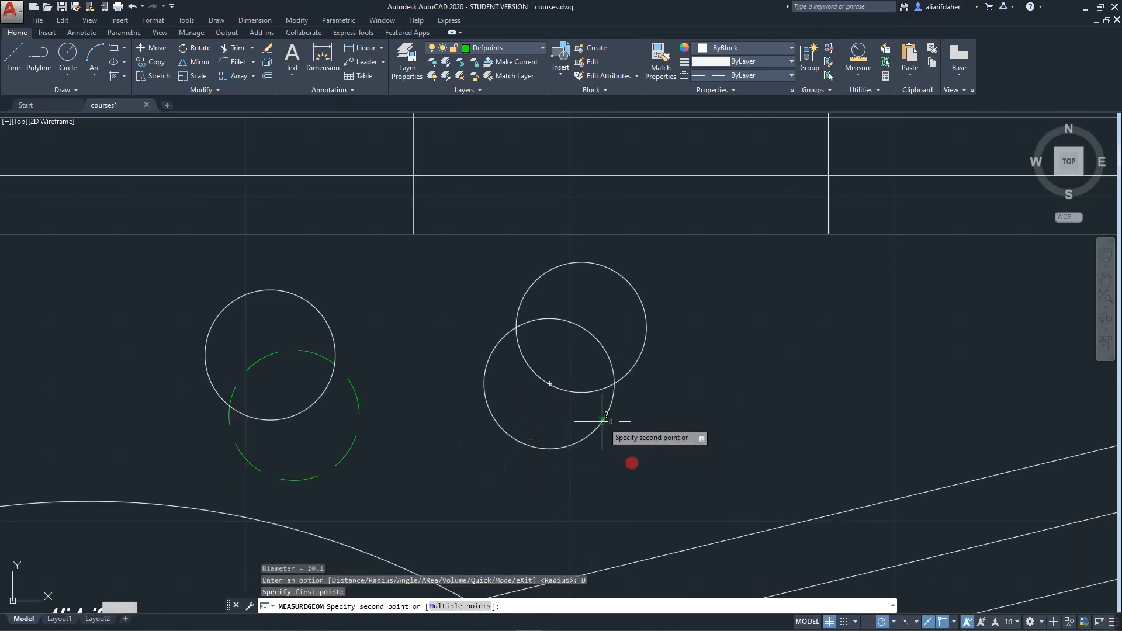
pyautogui.click(551, 385)
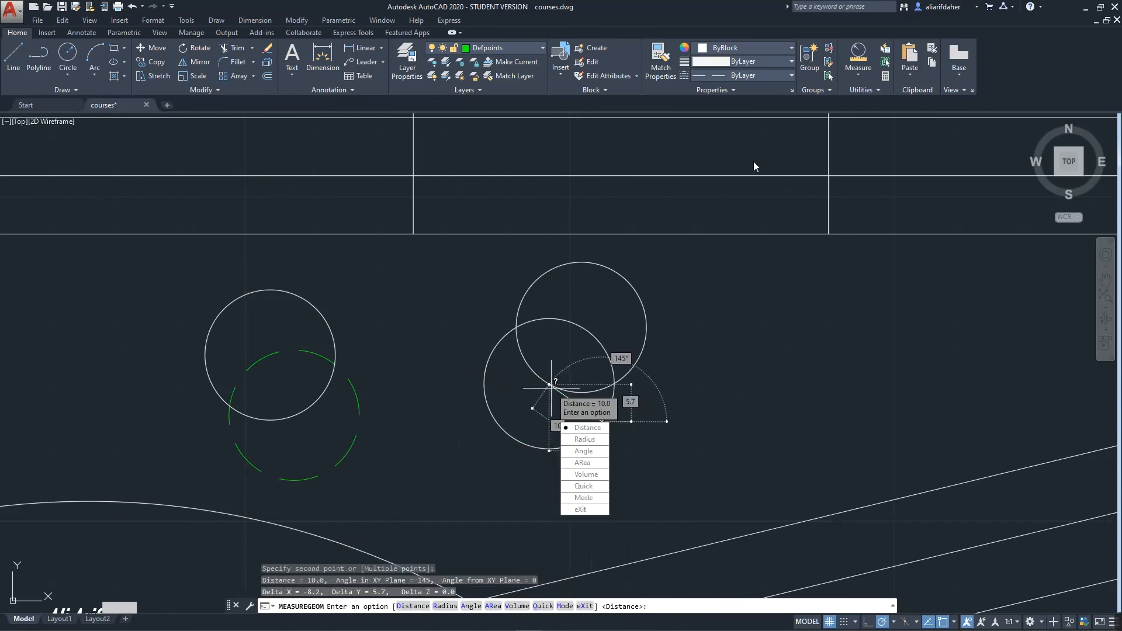
# Open QuickCalc from the Utilities list
pyautogui.click(860, 77)
pyautogui.click(878, 89)
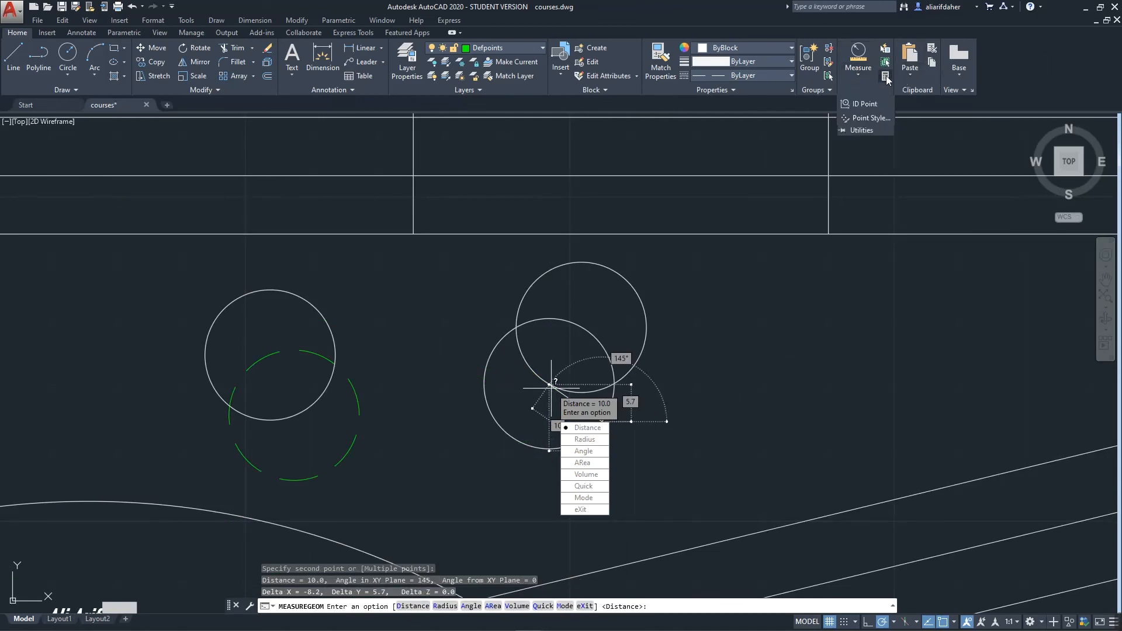
pyautogui.click(885, 76)
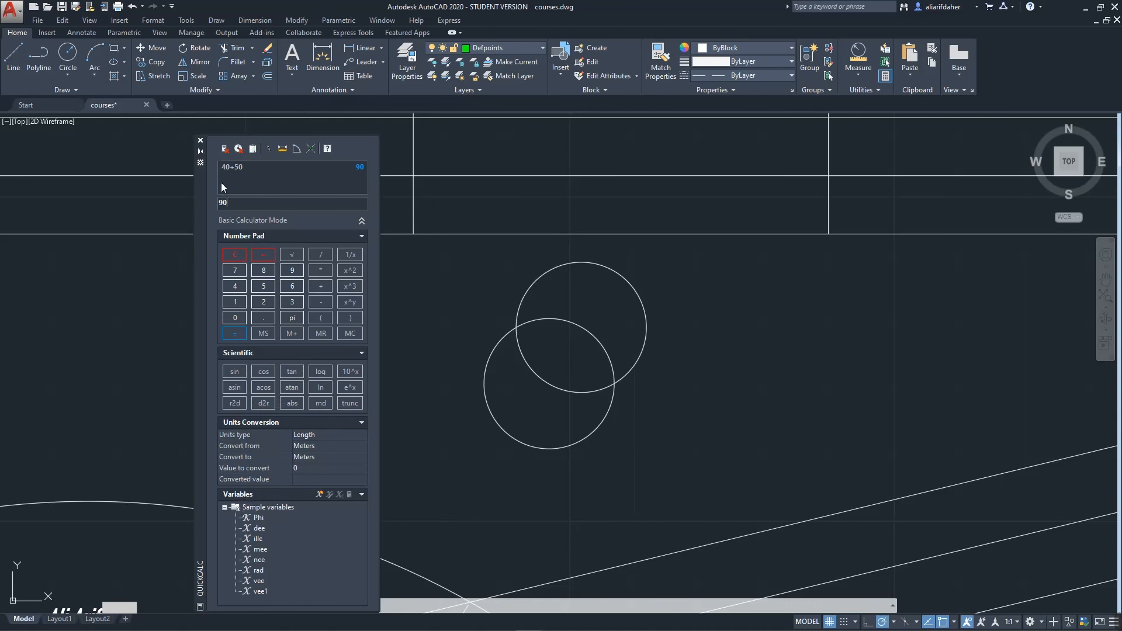
# Close the QuickCalc palette once it shows 40+50 = 90
pyautogui.click(200, 141)
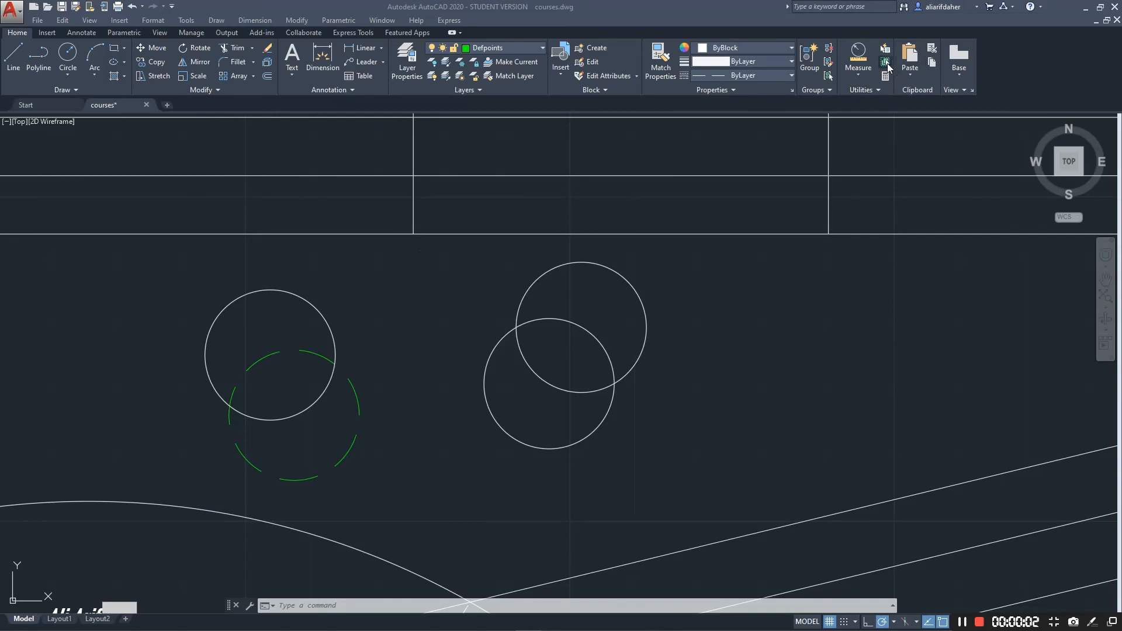
pyautogui.click(885, 62)
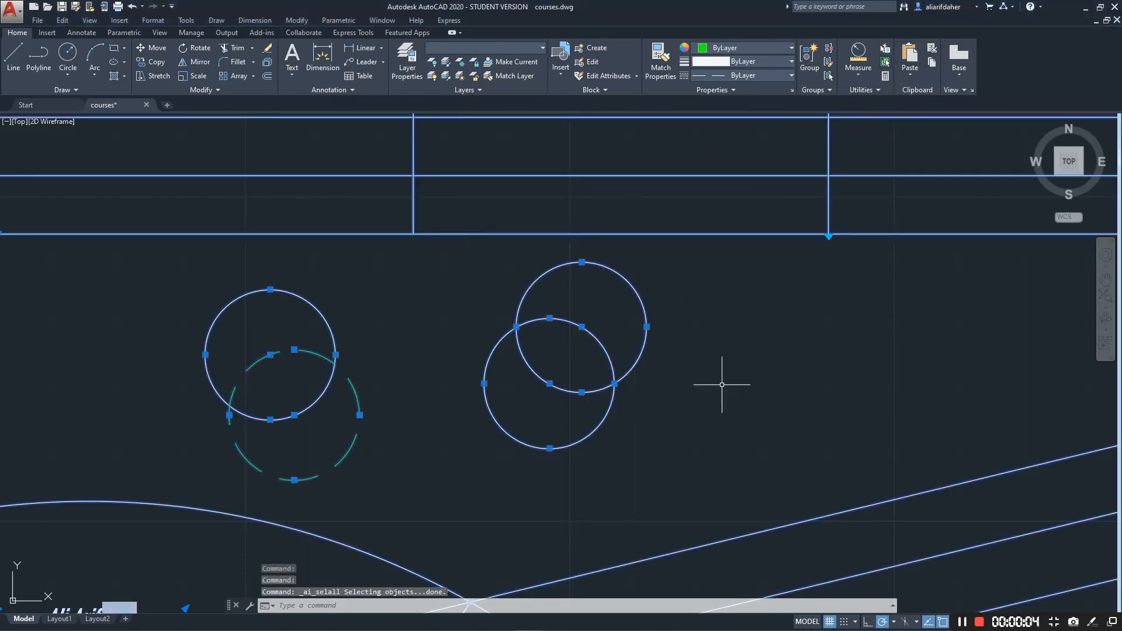
pyautogui.press('Escape')
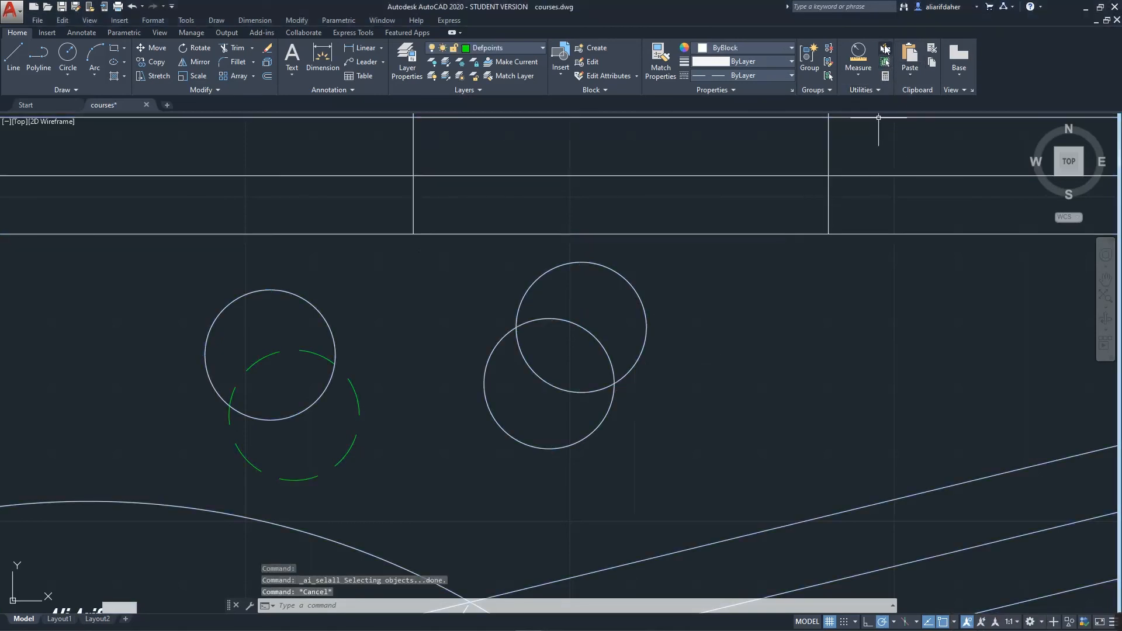
pyautogui.click(885, 48)
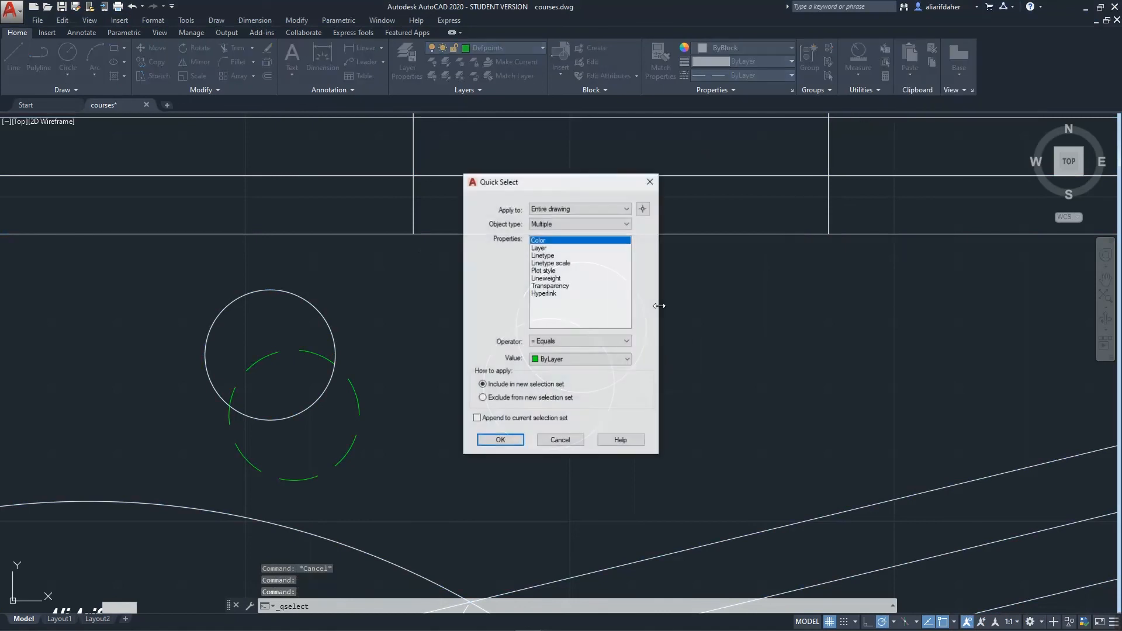
pyautogui.click(550, 248)
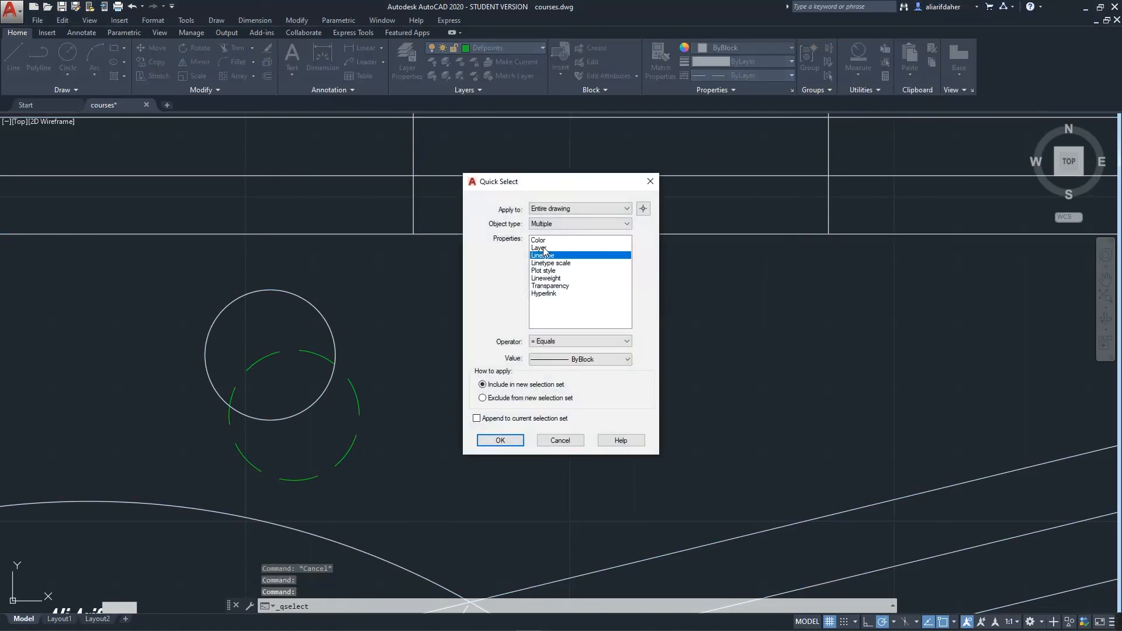
pyautogui.click(501, 440)
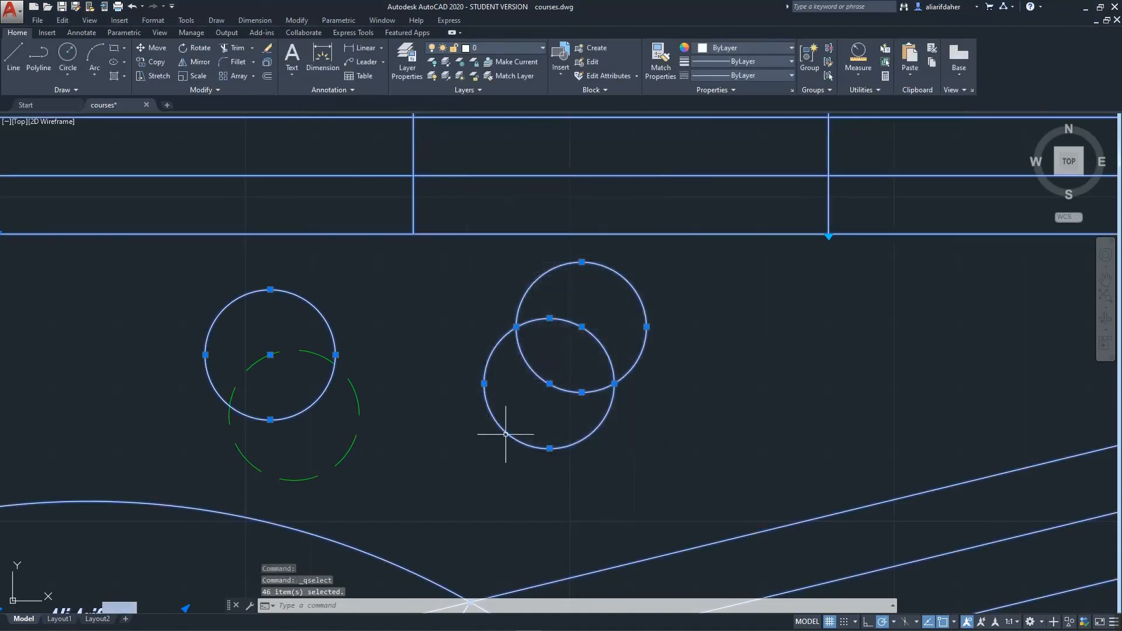
pyautogui.scroll(-5, 508, 433)
pyautogui.scroll(6, 491, 432)
pyautogui.scroll(2, 420, 426)
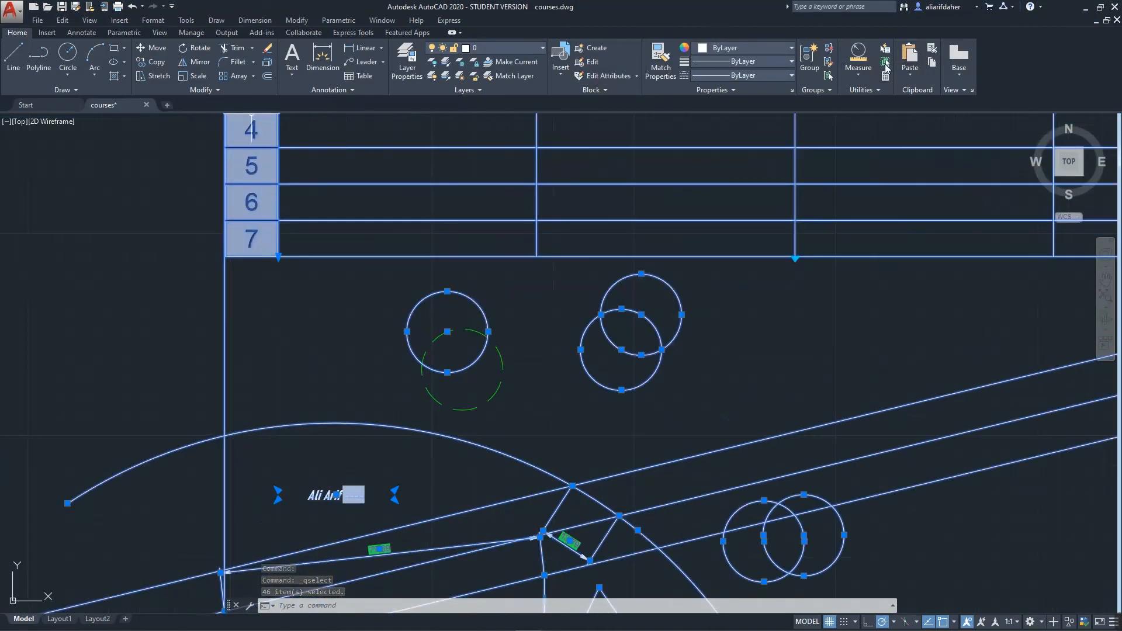
pyautogui.press('Escape')
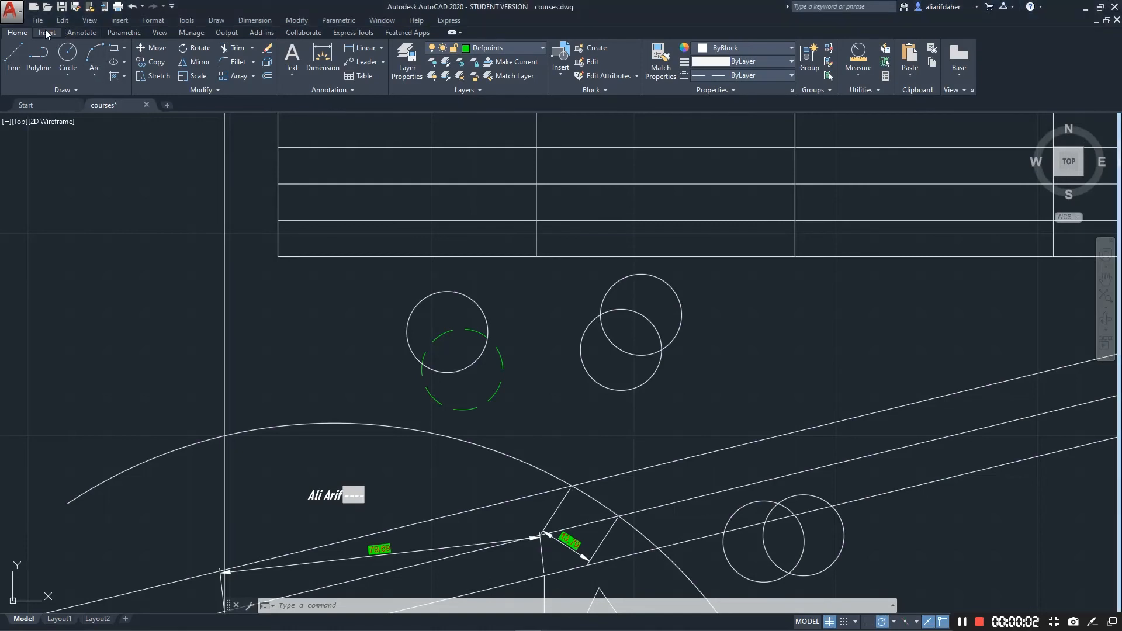
# Browse the Insert, View, Manage, Output, Add-ins, Collaborate and Express Tools ribbon tabs
pyautogui.click(47, 33)
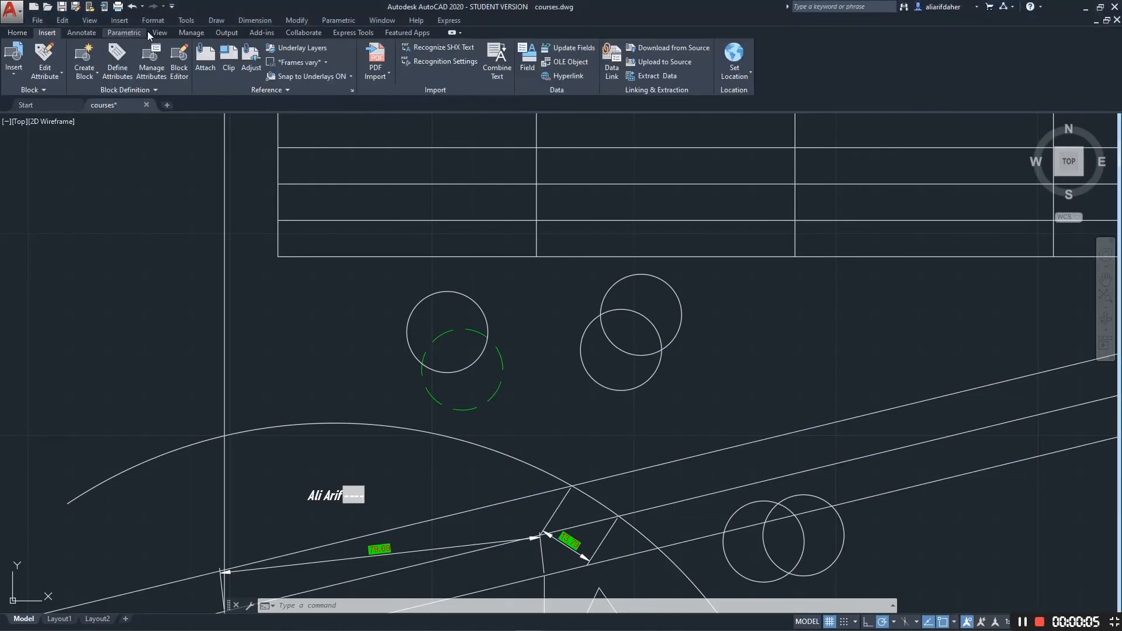
pyautogui.click(160, 32)
pyautogui.click(201, 33)
pyautogui.click(229, 32)
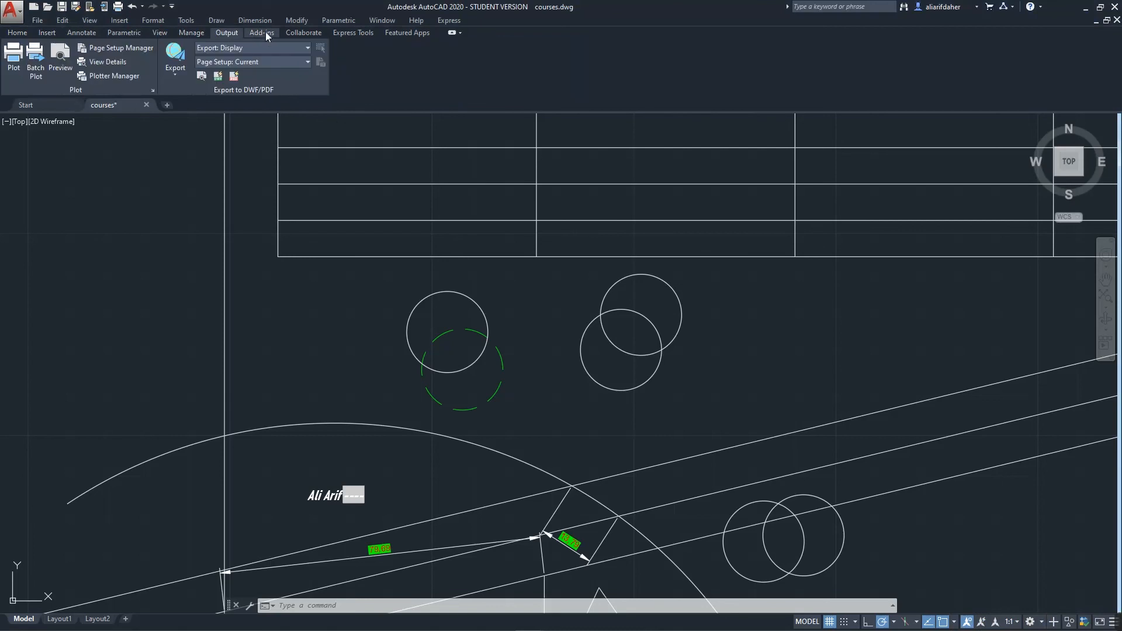
pyautogui.click(264, 33)
pyautogui.click(316, 33)
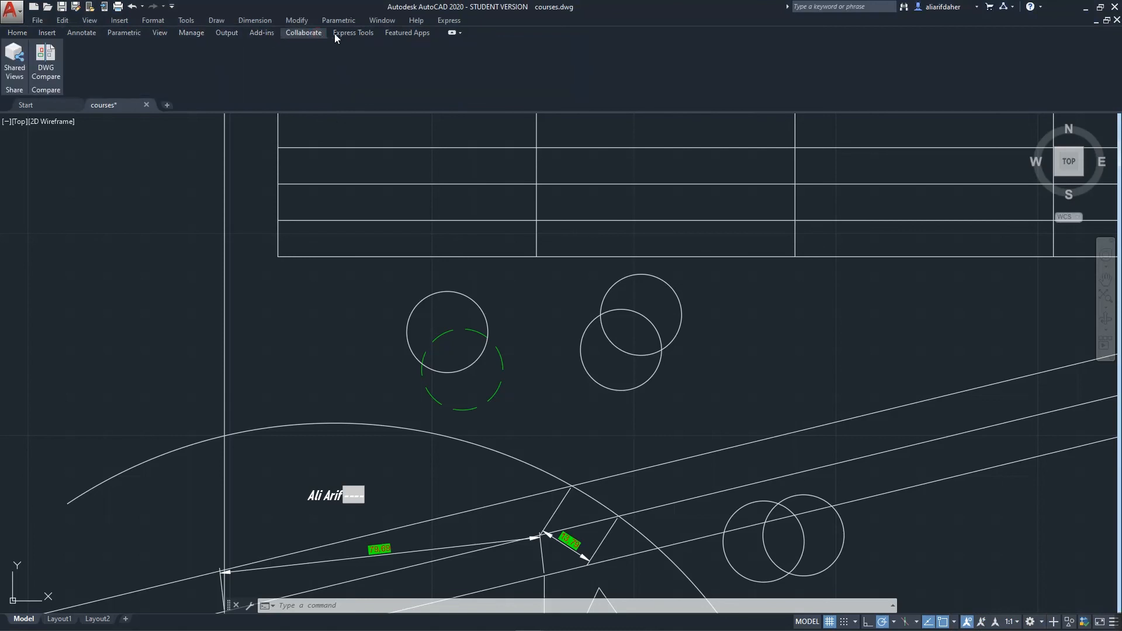
pyautogui.click(358, 34)
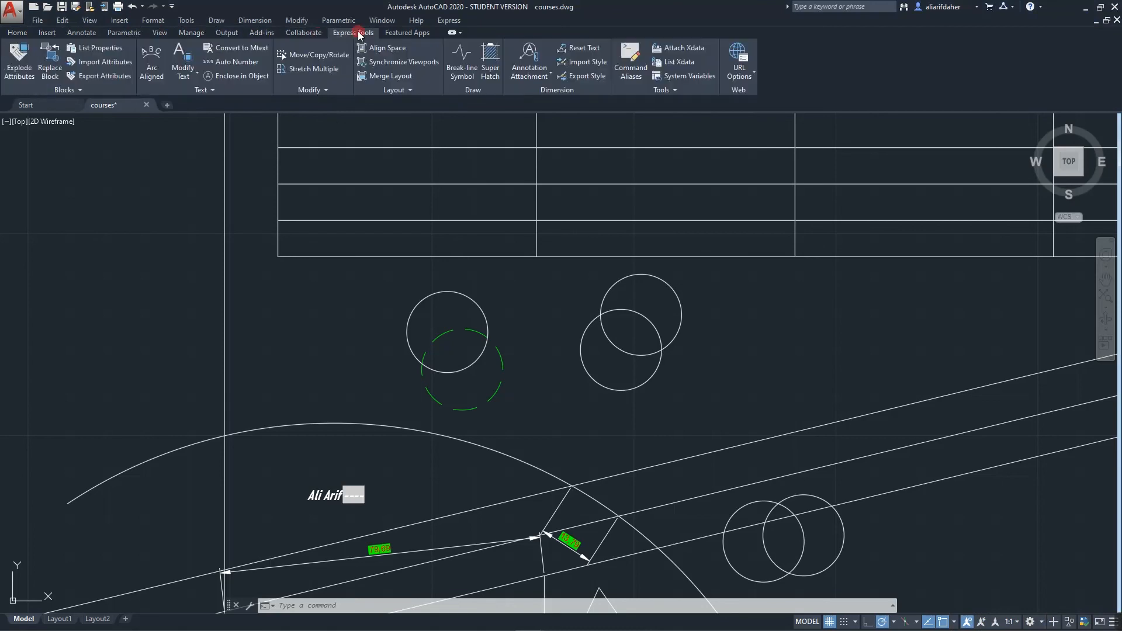
# Revisit the Annotate, Add-ins, Express Tools, Featured Apps and Home tabs, then open the File menu
pyautogui.click(93, 34)
pyautogui.click(260, 33)
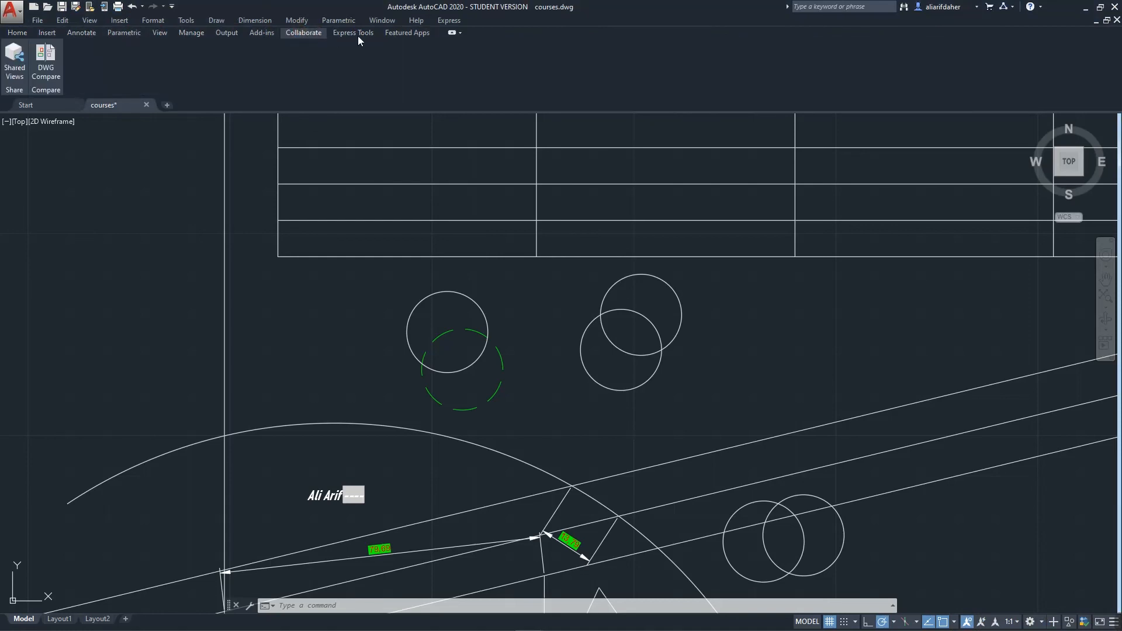
pyautogui.click(353, 33)
pyautogui.click(408, 33)
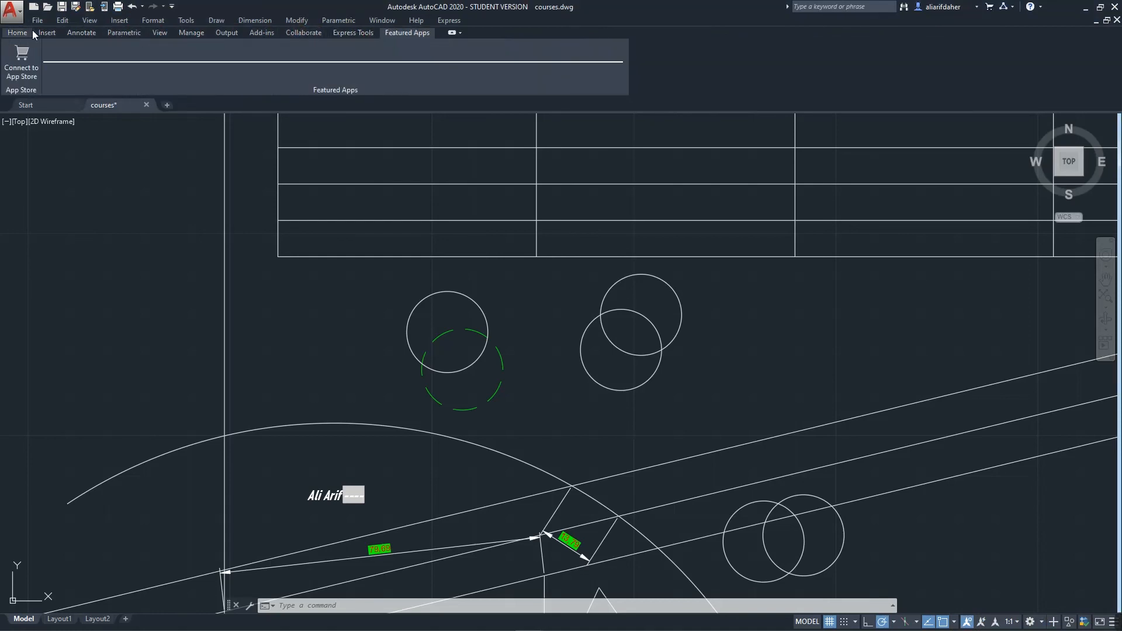
pyautogui.click(85, 34)
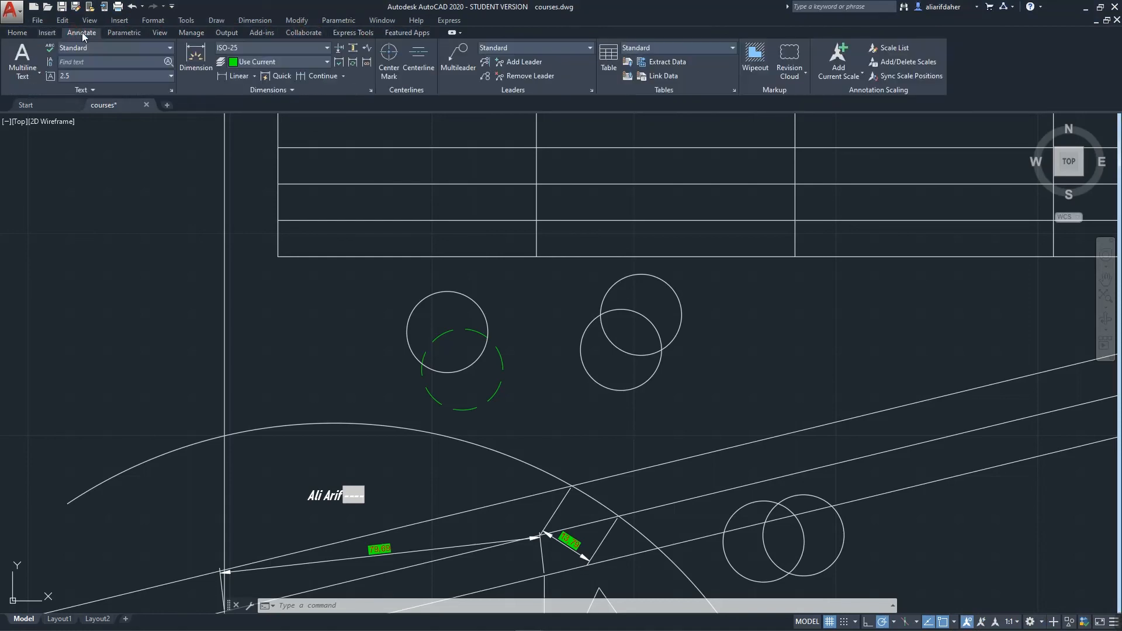
pyautogui.click(22, 34)
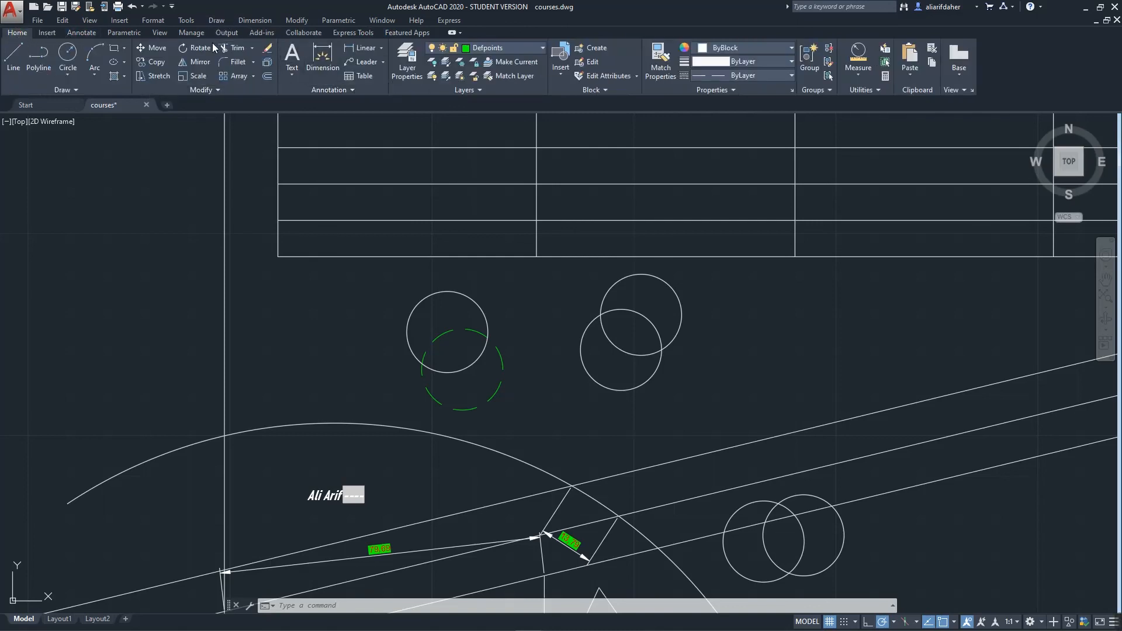
pyautogui.click(81, 32)
pyautogui.click(38, 20)
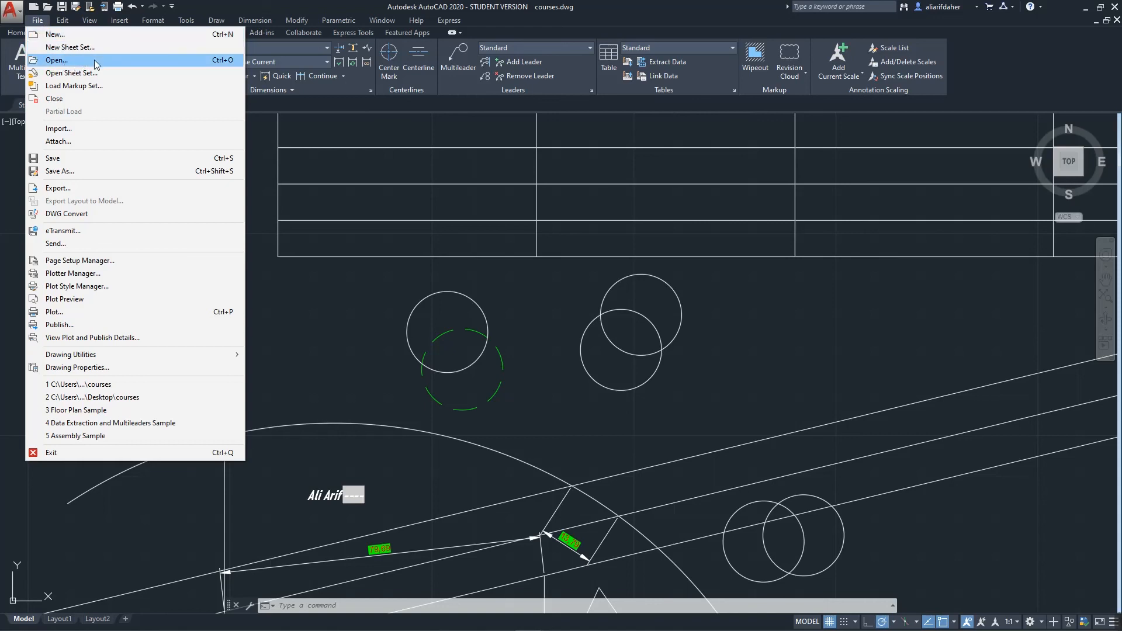
# Clear a stray selection box and choose File > Export
pyautogui.click(264, 131)
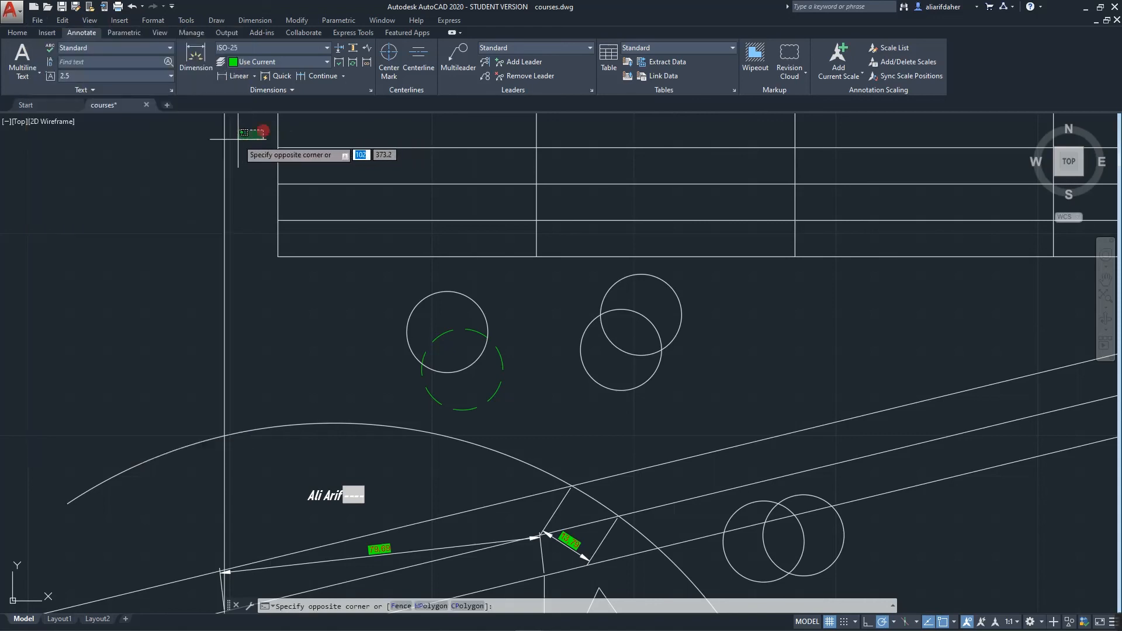
pyautogui.press('Escape')
pyautogui.click(38, 19)
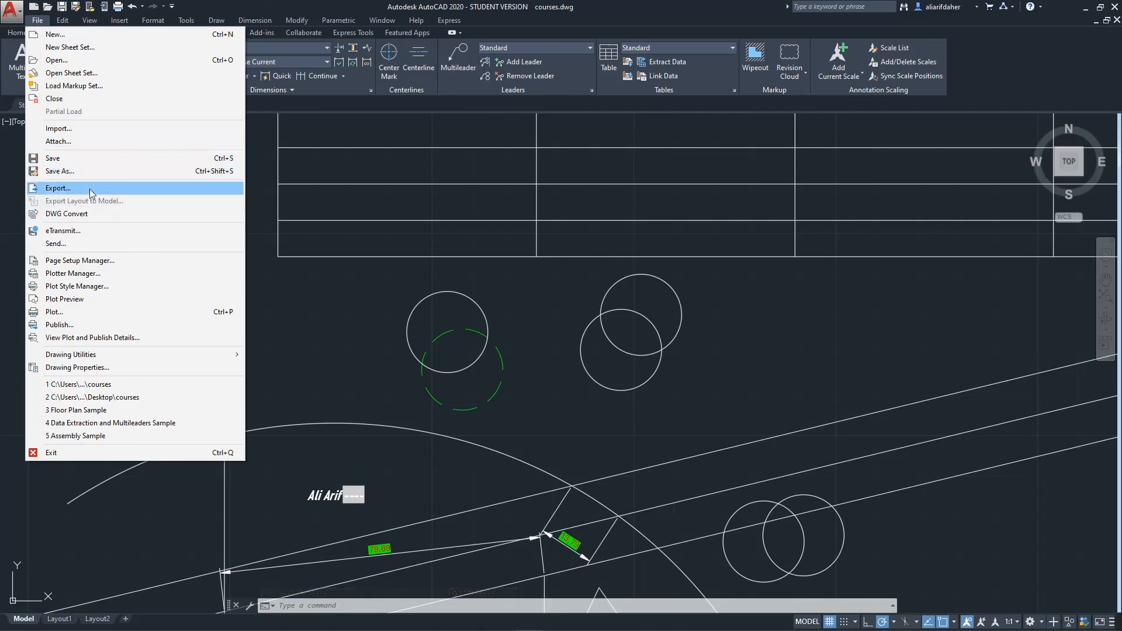
pyautogui.click(58, 188)
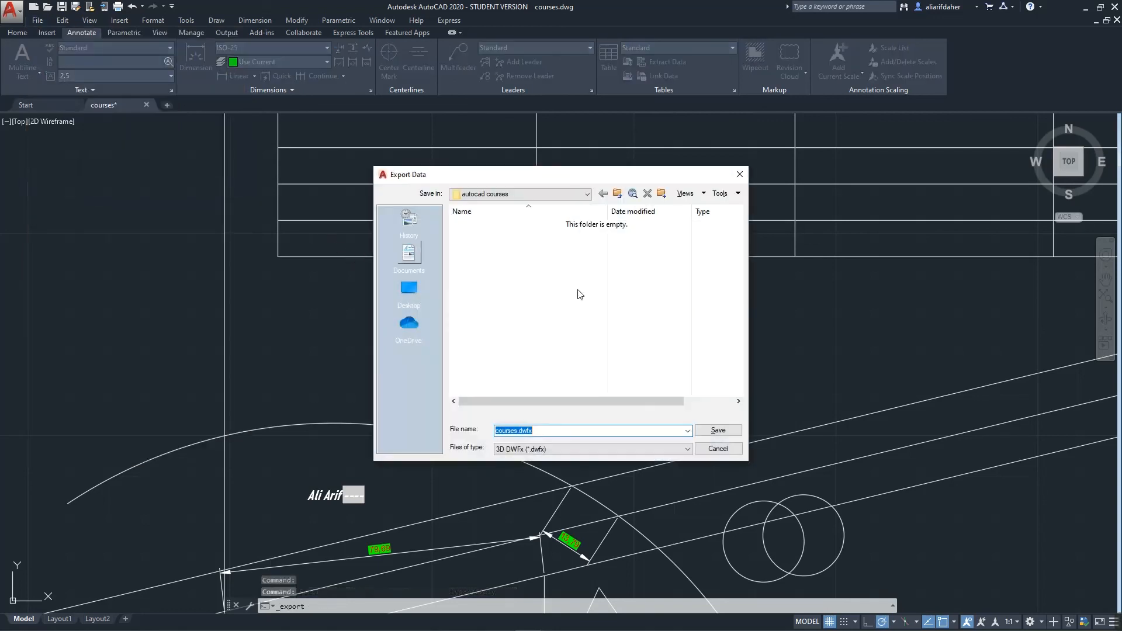
# Save a 3D DWFx named 'autocaD.dwfx' on the Desktop, declining to view it
pyautogui.click(409, 289)
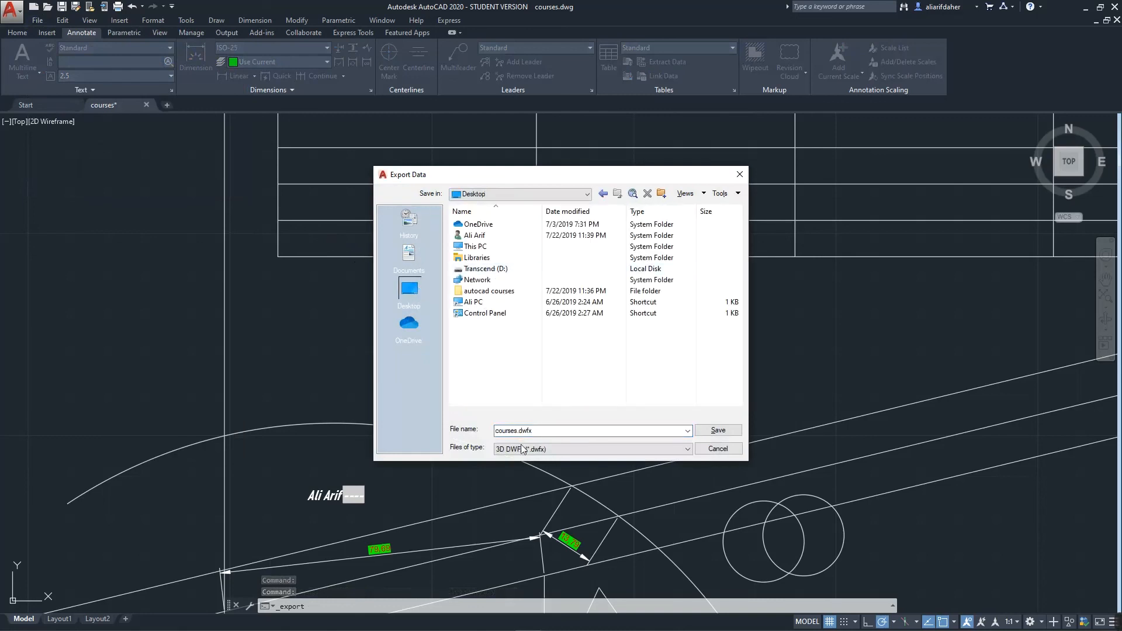
pyautogui.doubleClick(541, 429)
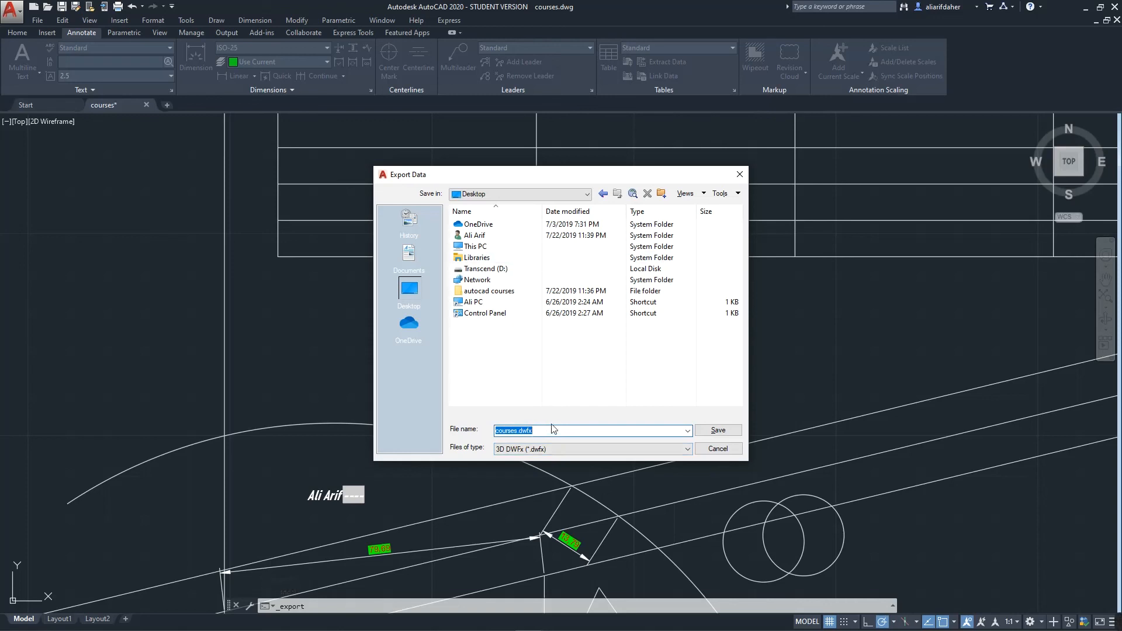
pyautogui.write('autocaD')
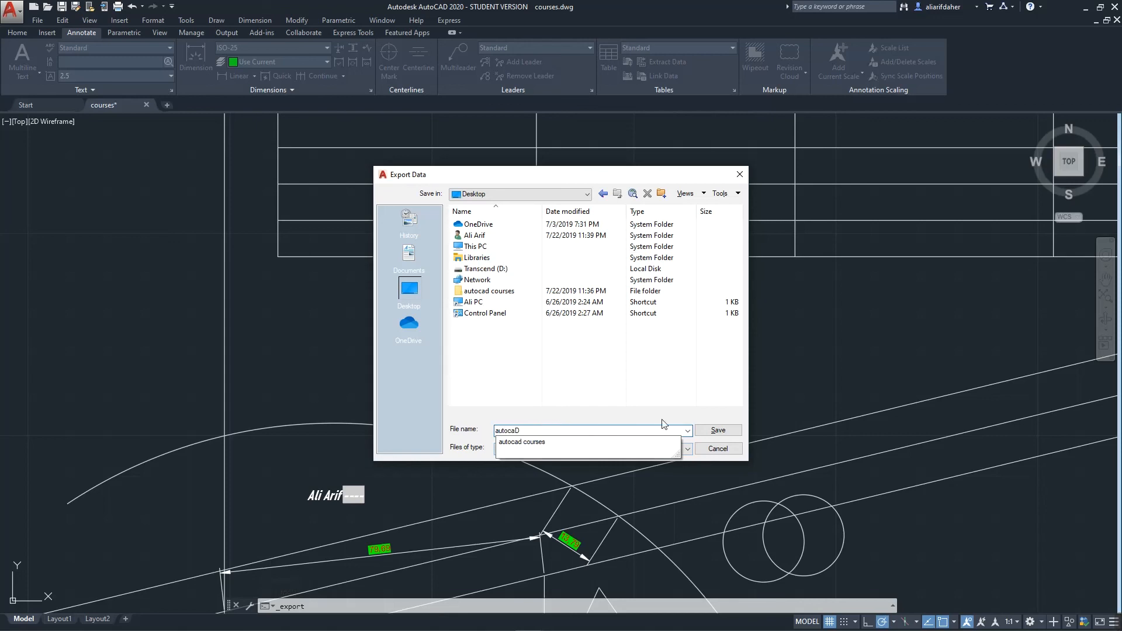
pyautogui.click(700, 430)
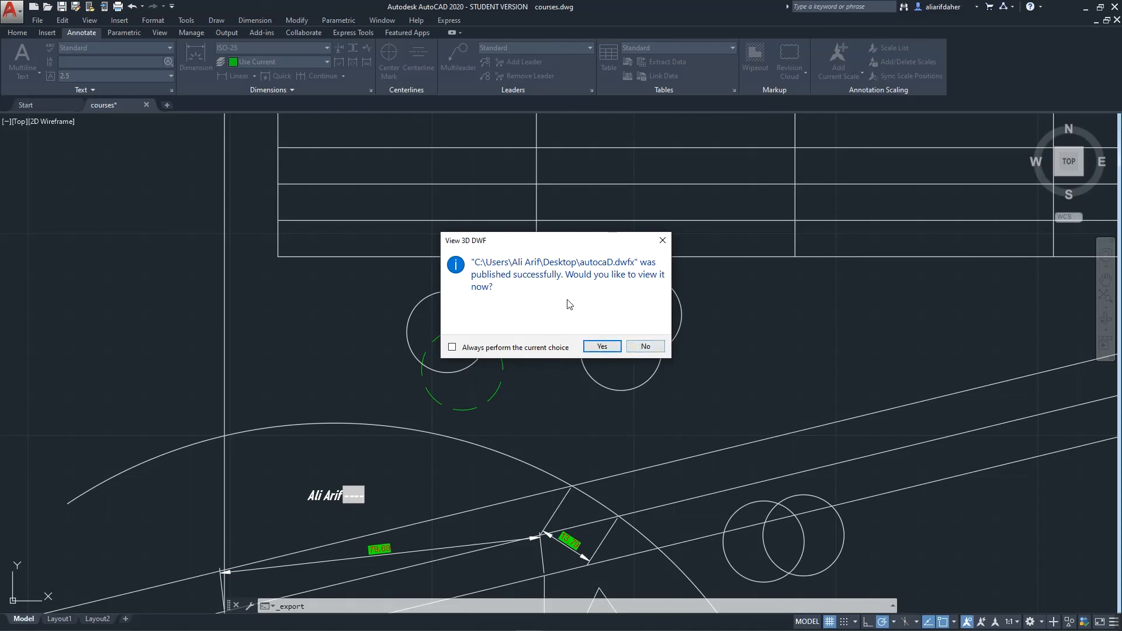
pyautogui.click(645, 346)
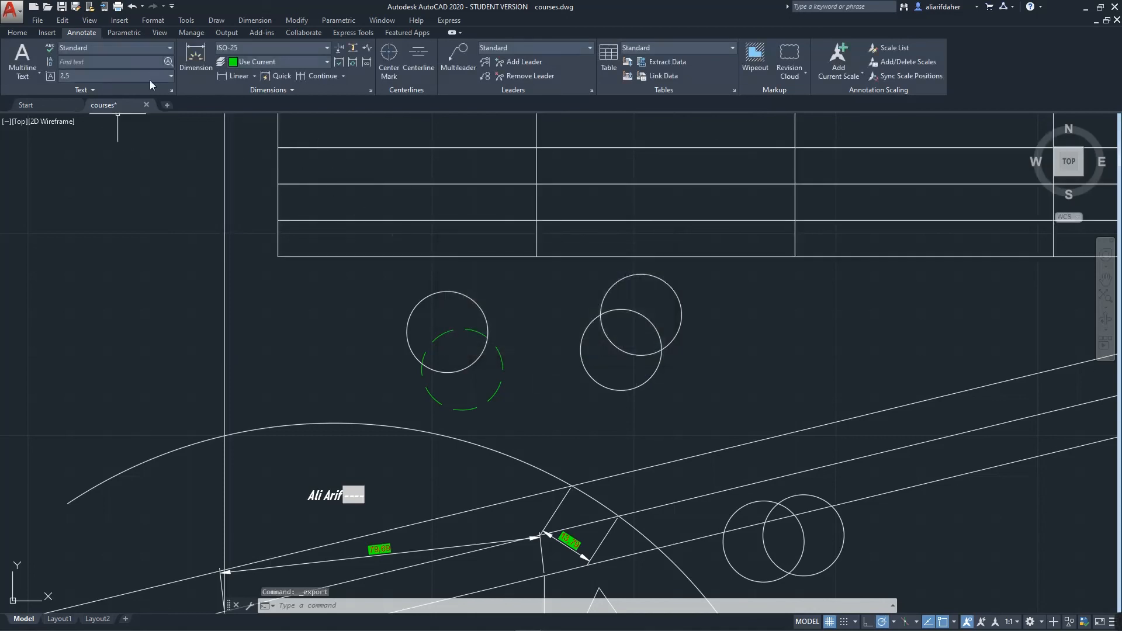
# Cancel the pending command, adjust the zoom, and open then dismiss the Edit and shortcut menus
pyautogui.press('Escape')
pyautogui.click(390, 282)
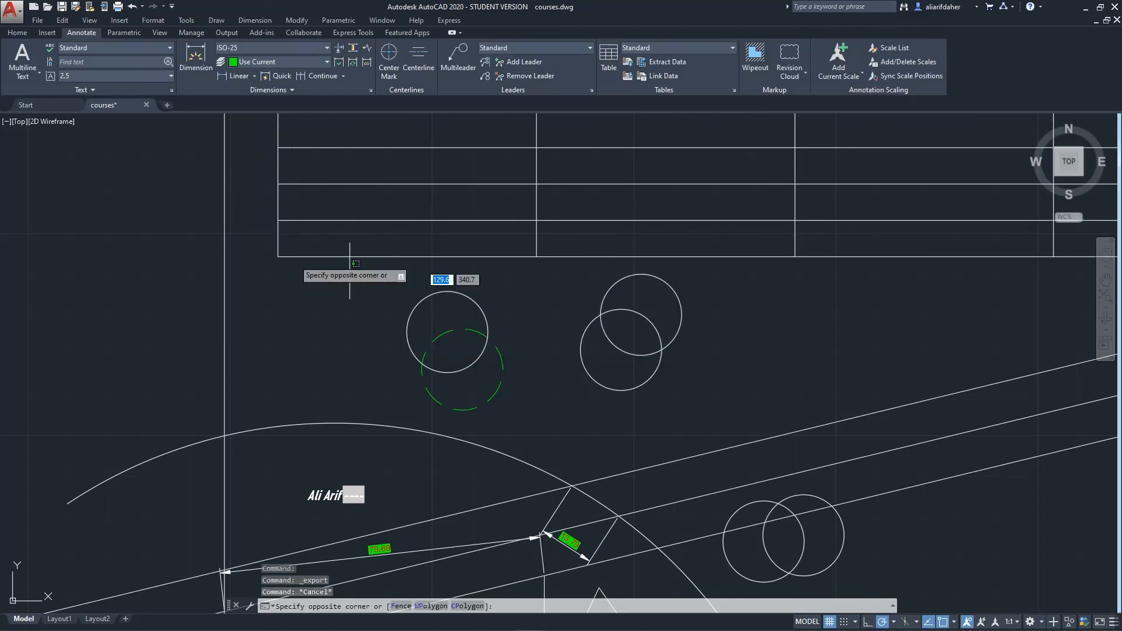
pyautogui.scroll(-2, 521, 202)
pyautogui.scroll(2, 52, 36)
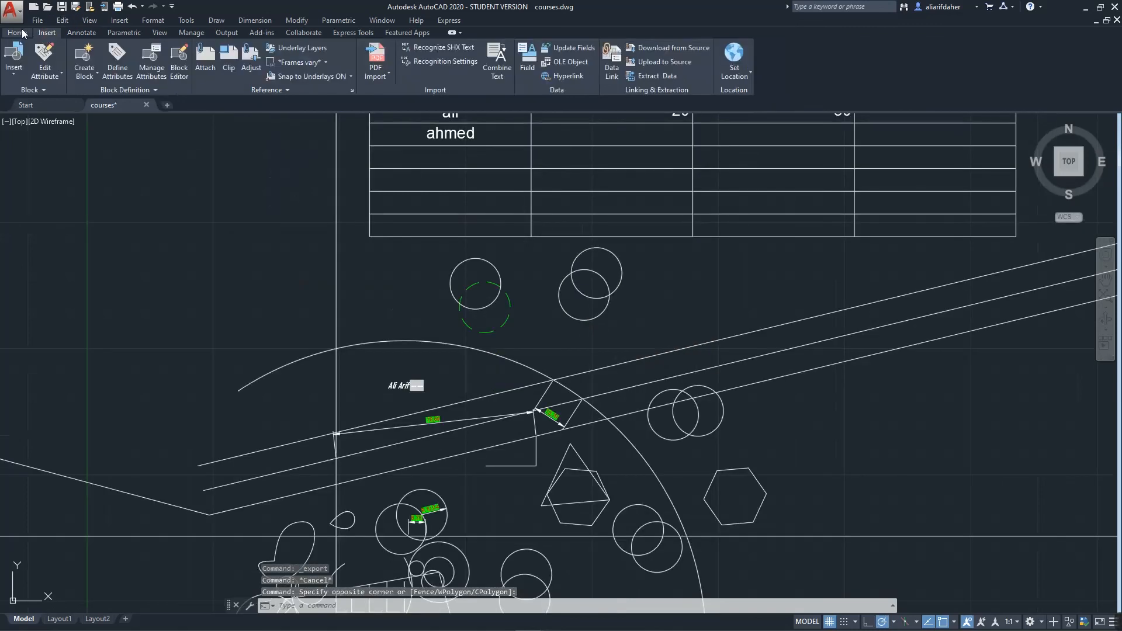
pyautogui.click(65, 19)
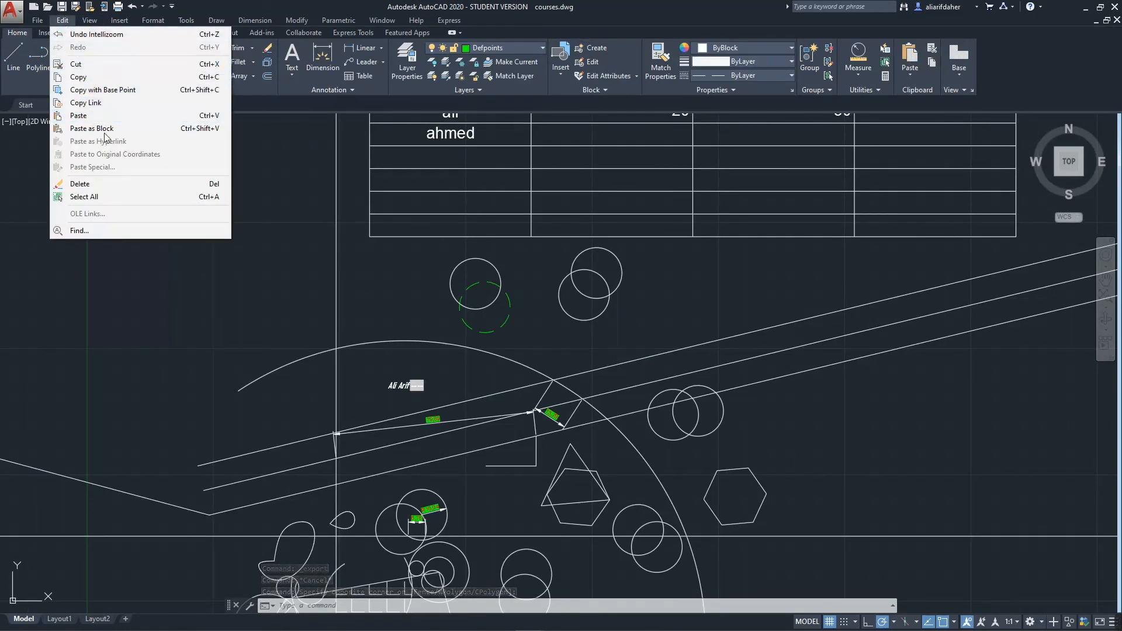
pyautogui.click(343, 248)
pyautogui.rightClick(344, 251)
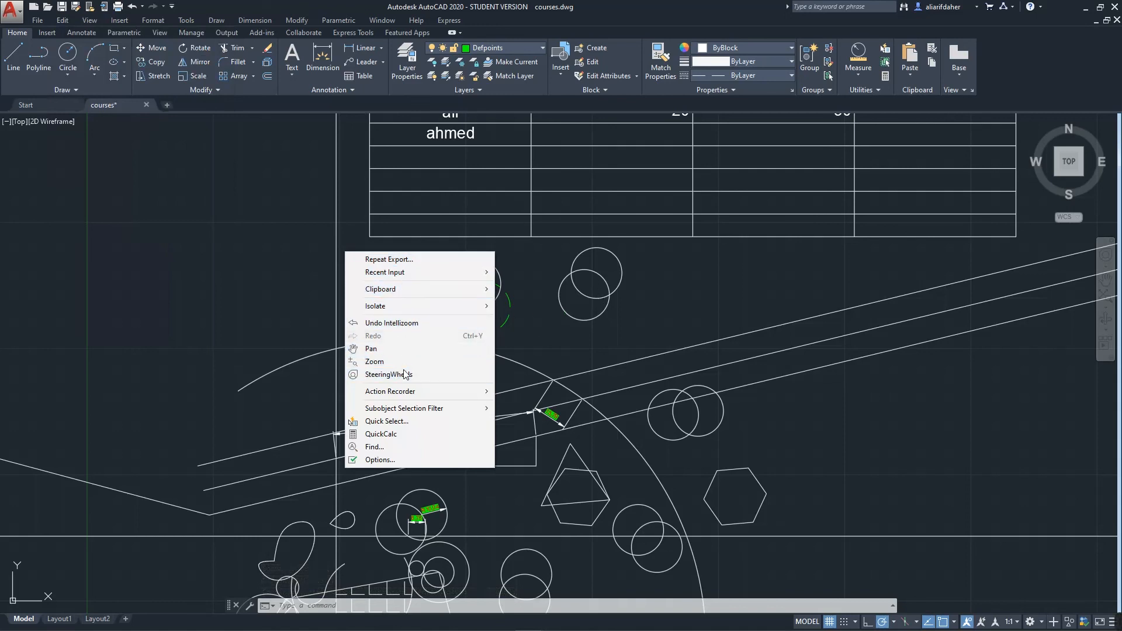
# Select the lower overlapping circle, view its shortcut menu, then deselect it
pyautogui.click(564, 278)
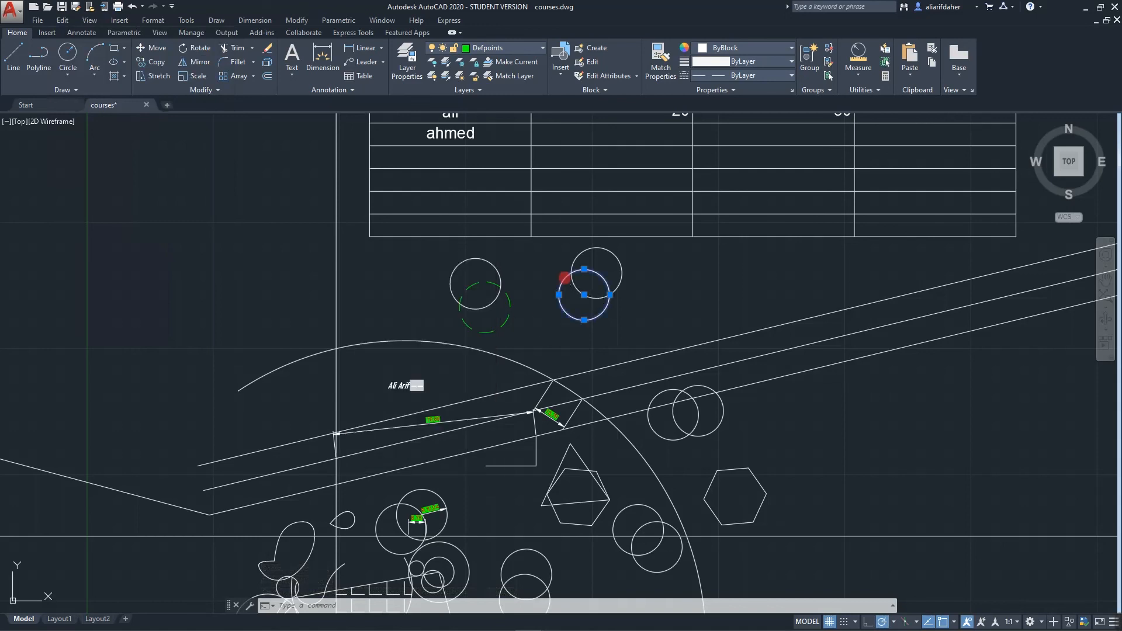
pyautogui.rightClick(570, 281)
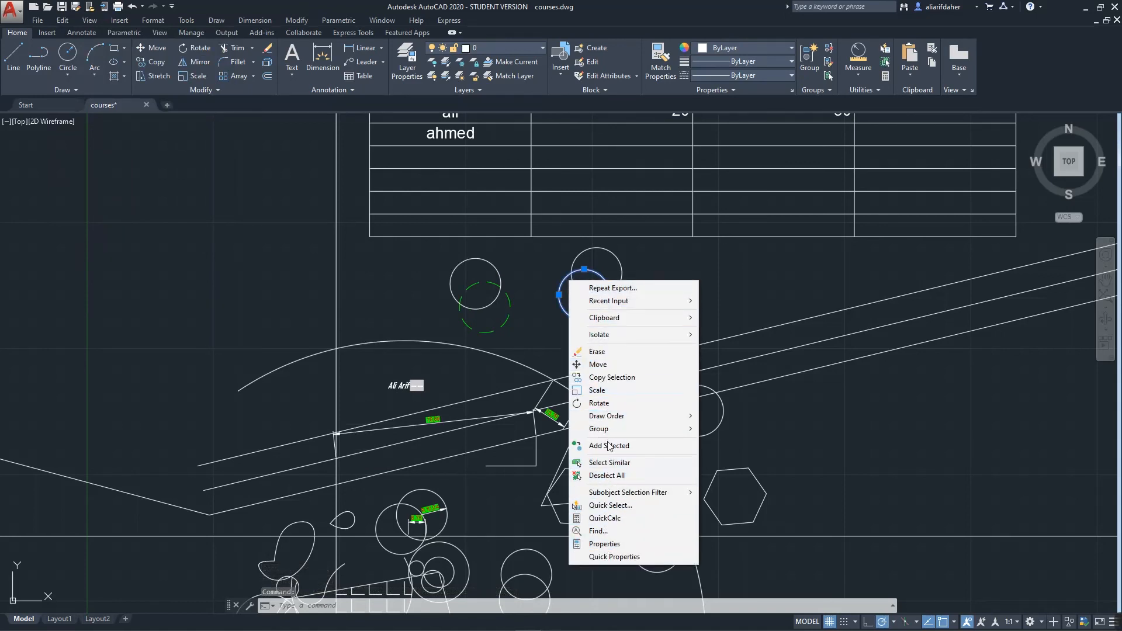
pyautogui.click(531, 287)
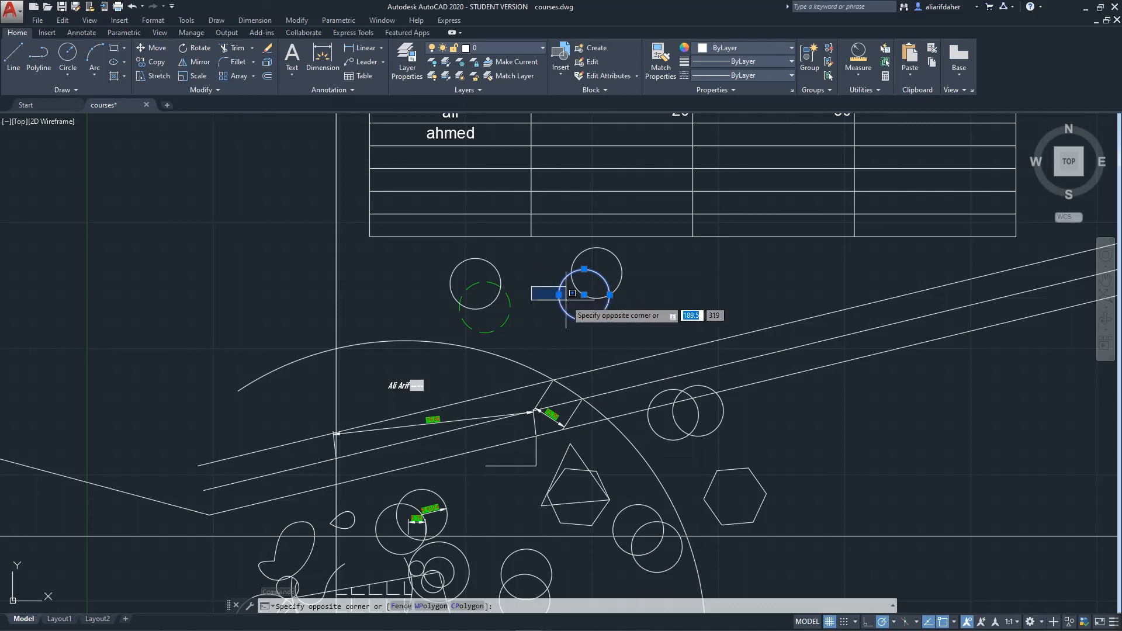
pyautogui.click(581, 309)
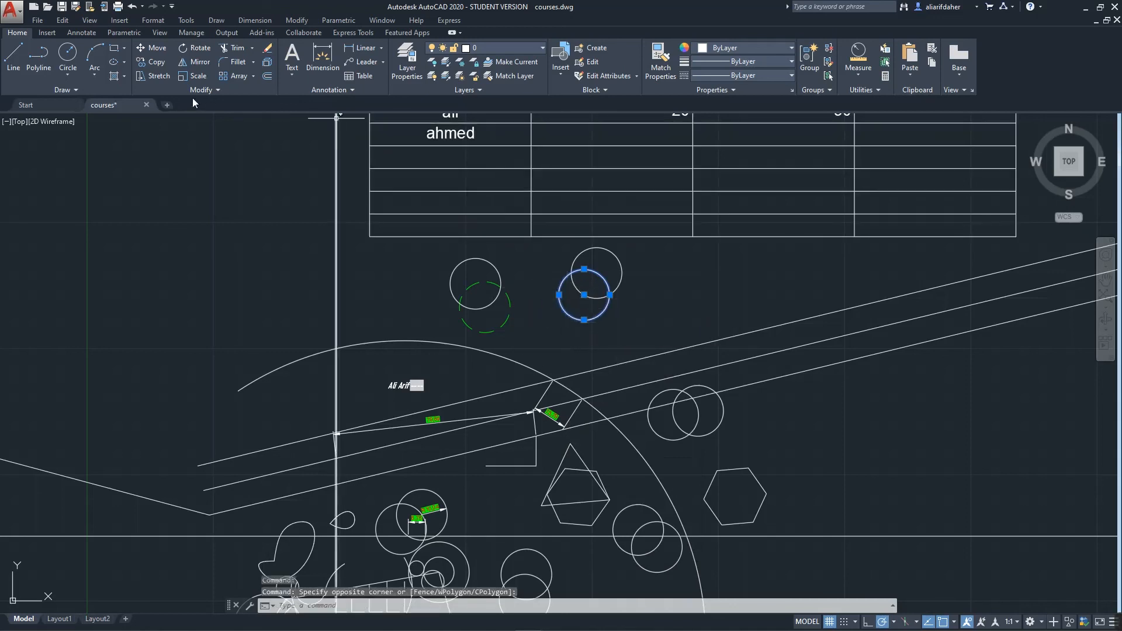
pyautogui.press('Escape')
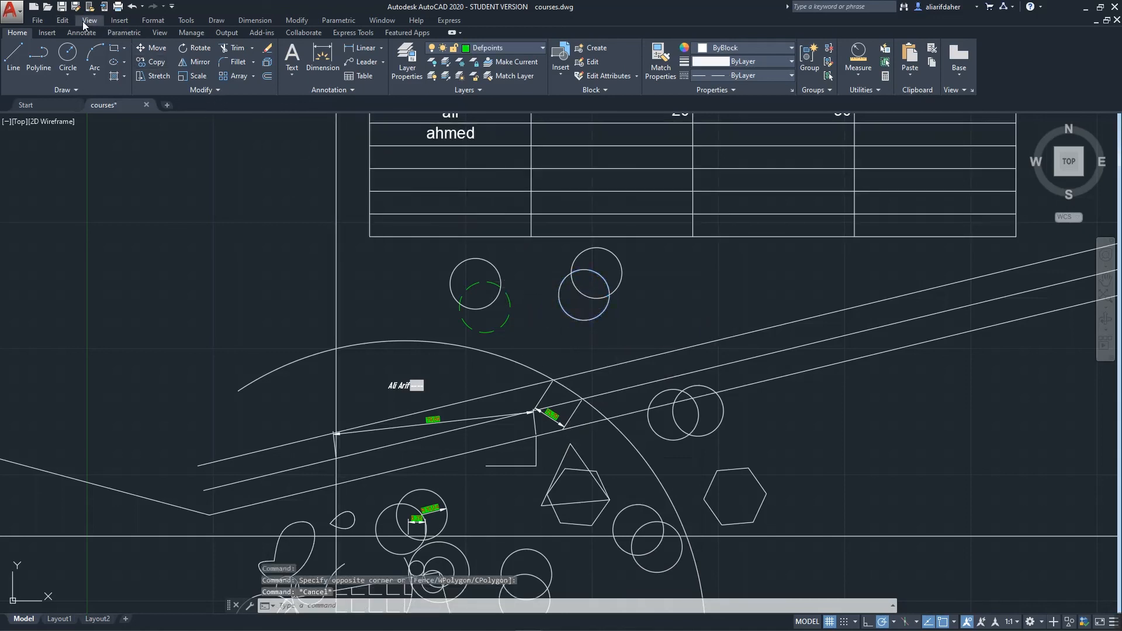
# Look through the View menu's Zoom options, then bring up the Format menu
pyautogui.click(82, 21)
pyautogui.moveTo(150, 83)
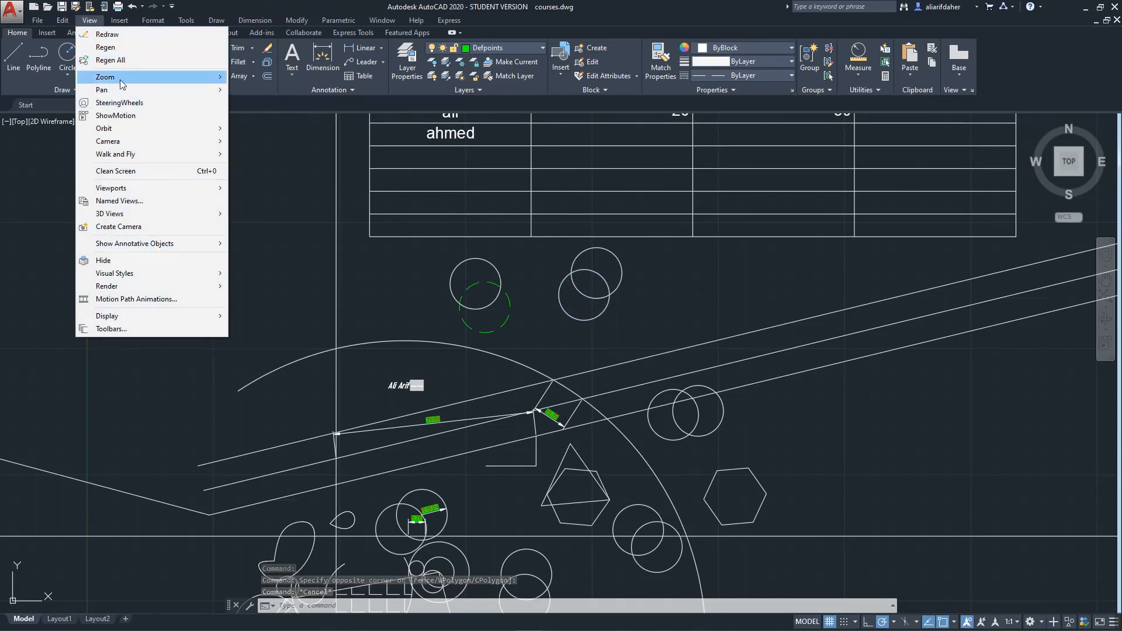
pyautogui.moveTo(151, 27)
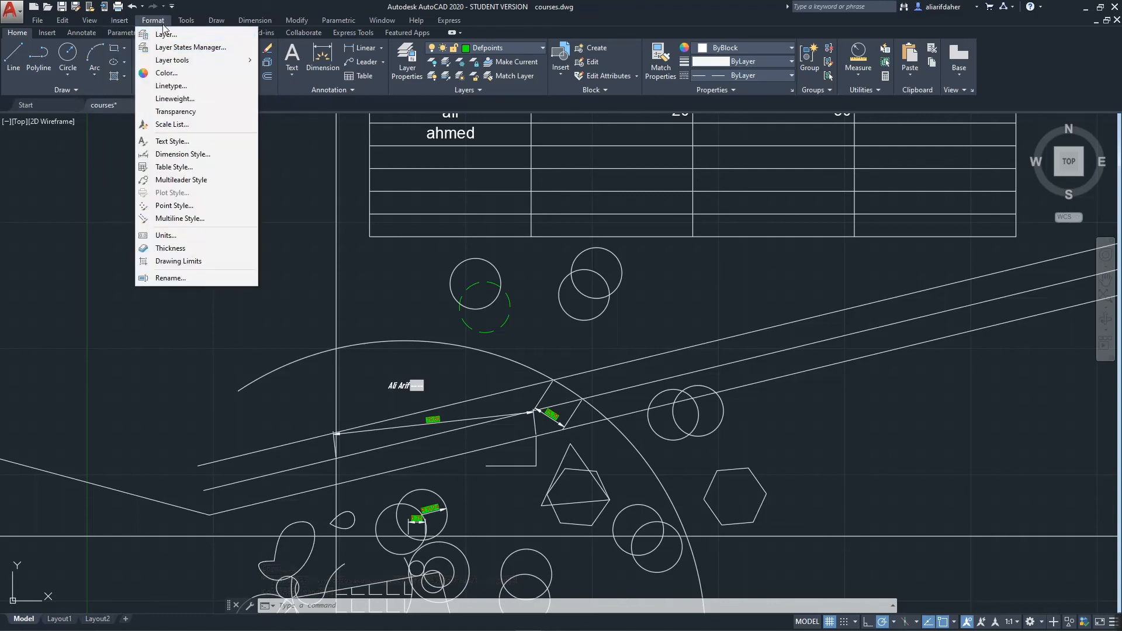
pyautogui.moveTo(216, 21)
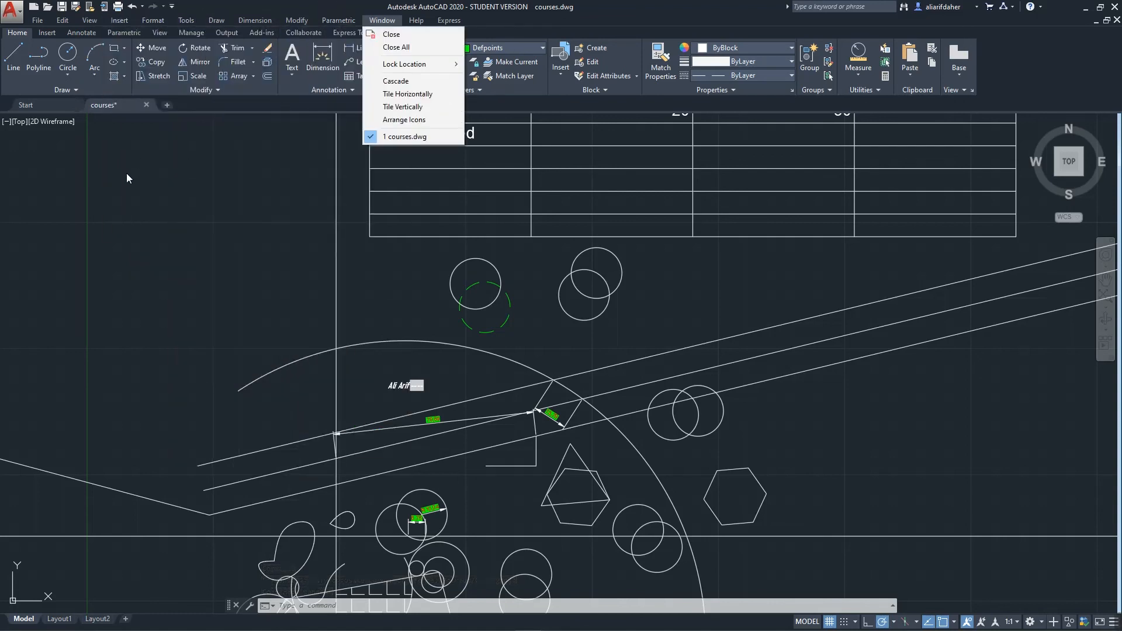